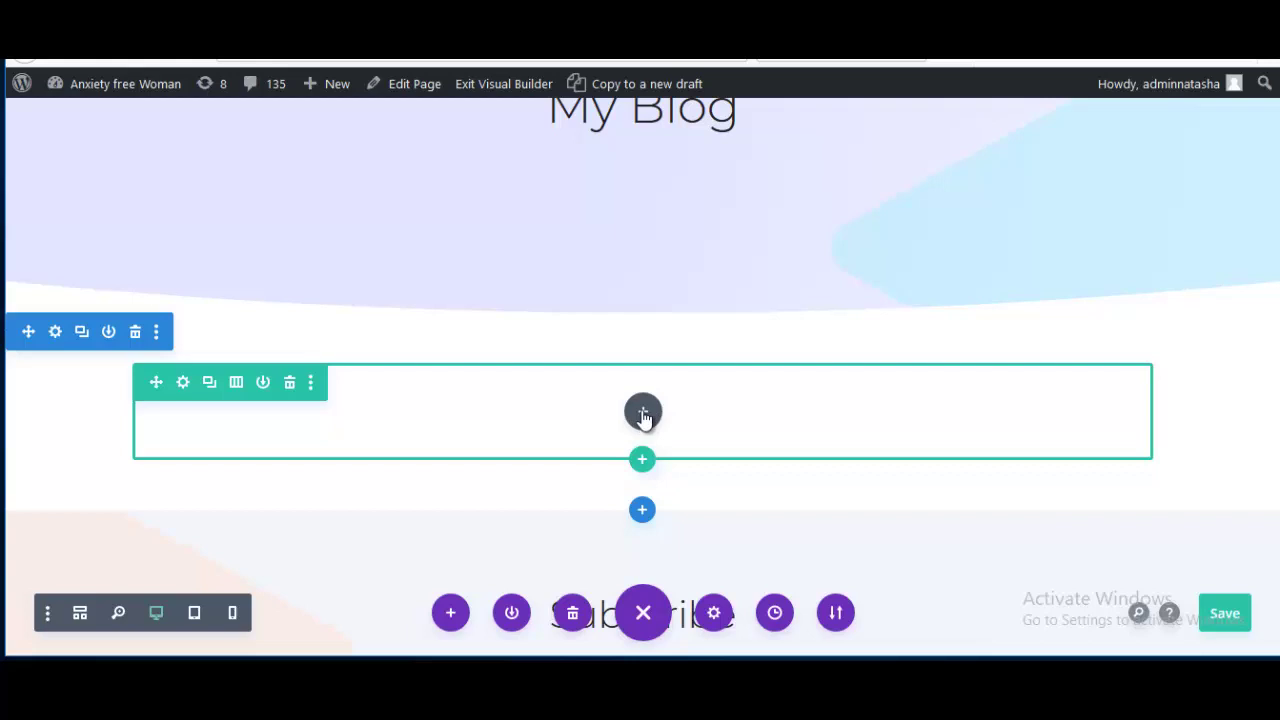
Insert a Blog module into the row below the My Blog header
left_click(643, 413)
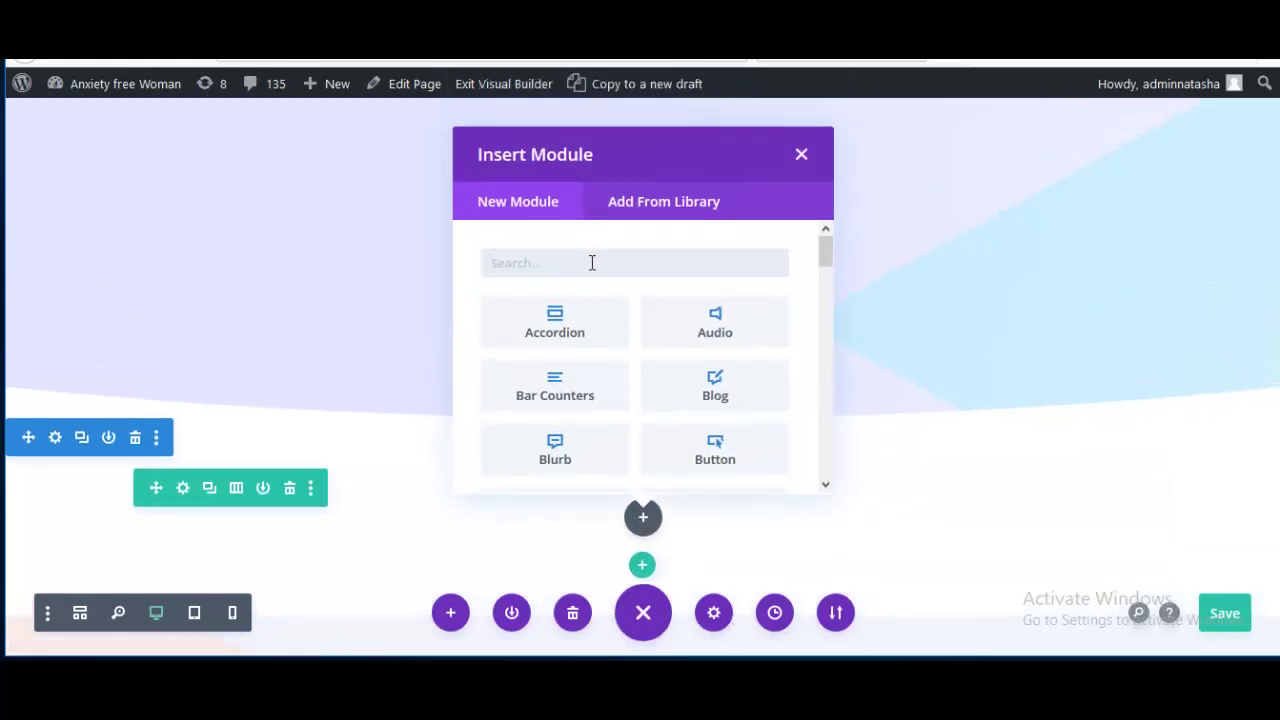
type("blo")
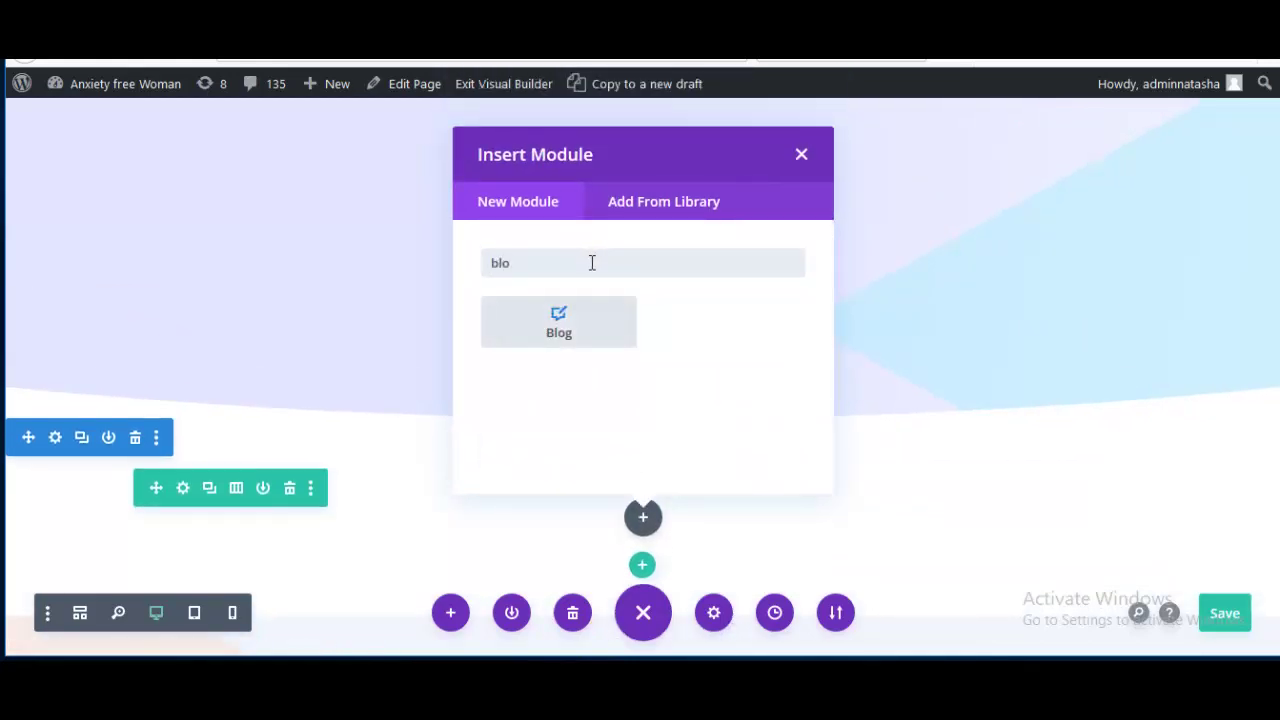
left_click(531, 333)
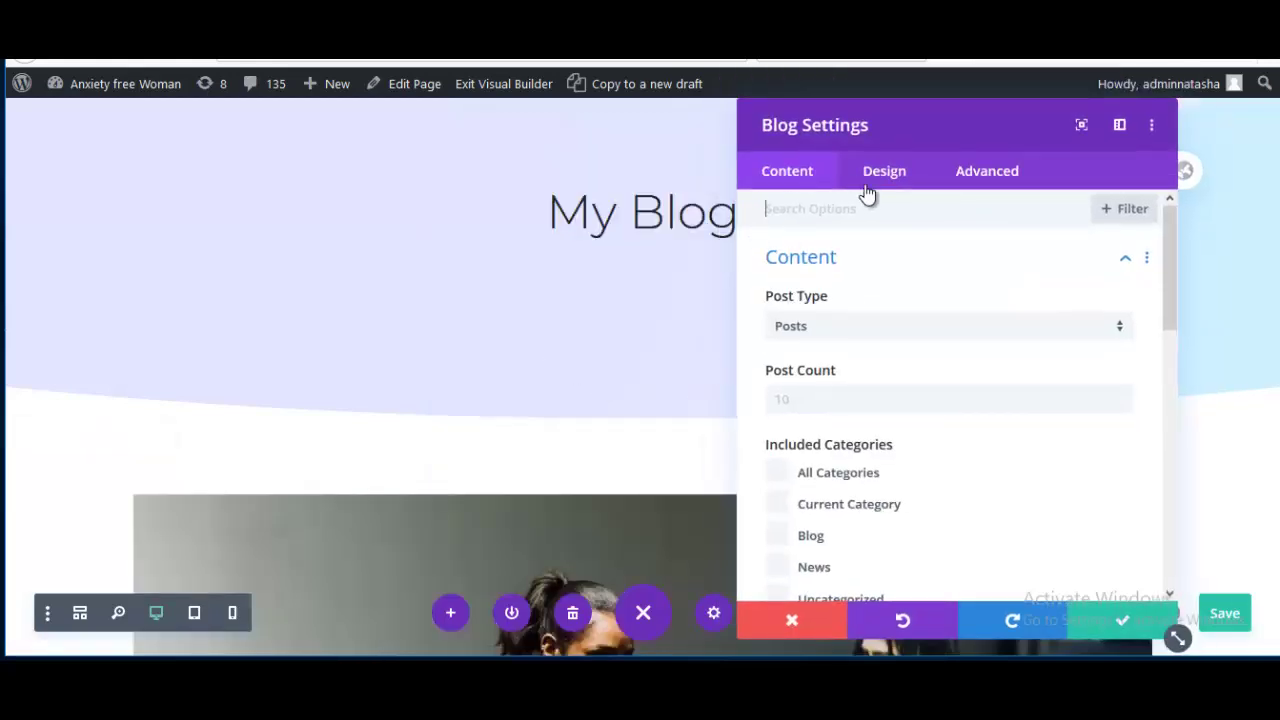
Switch the Blog module layout from Fullwidth to Grid to show three-column image cards
left_click(889, 178)
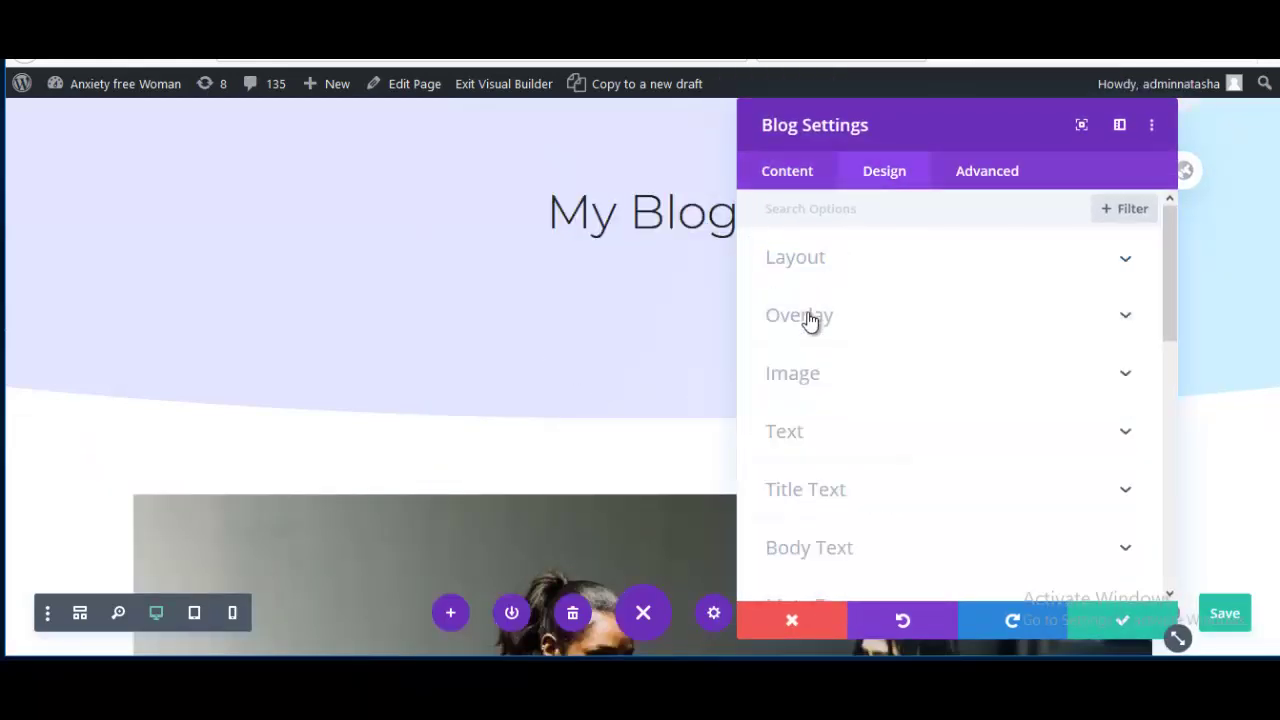
left_click(849, 277)
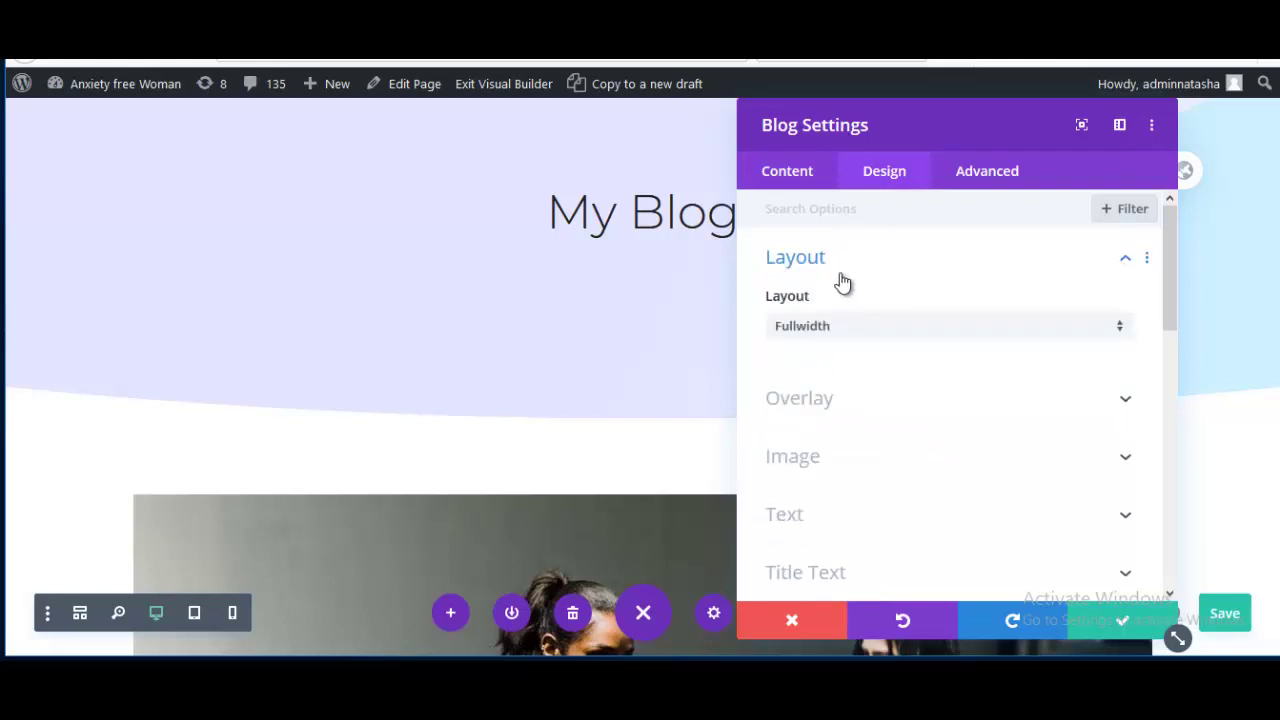
left_click(800, 328)
left_click(808, 380)
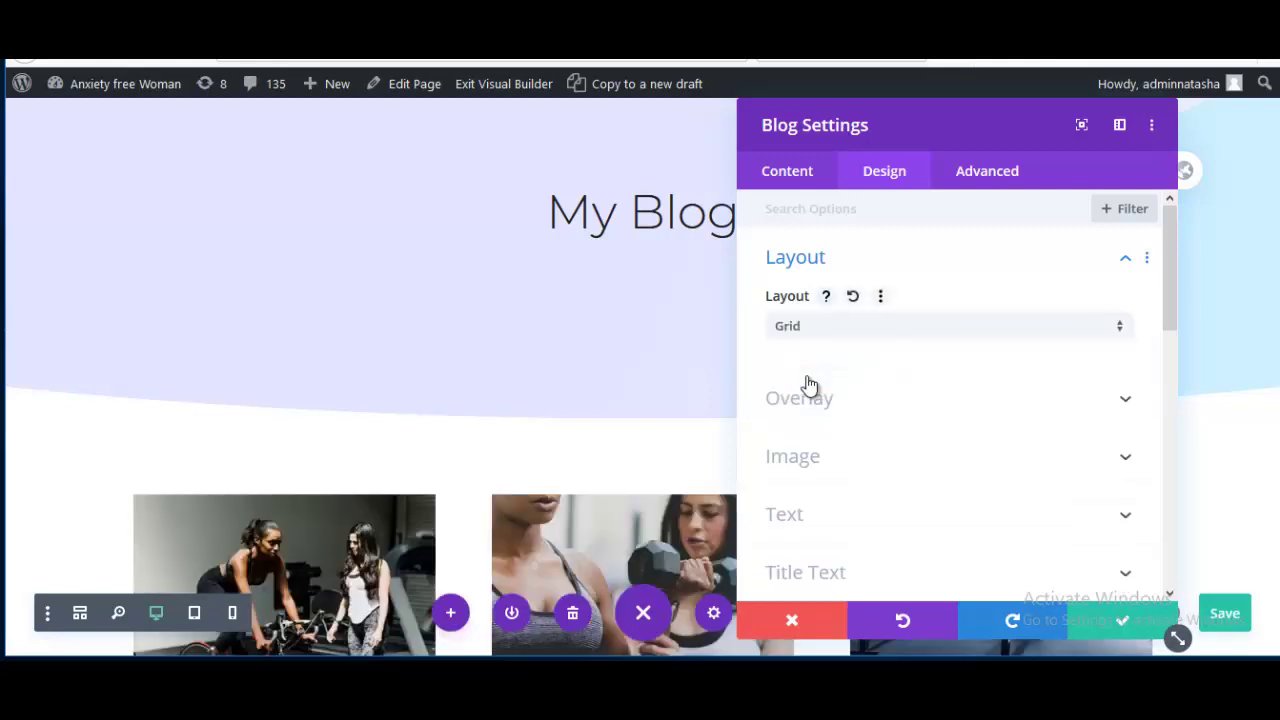
scroll(657, 403, "down", 2)
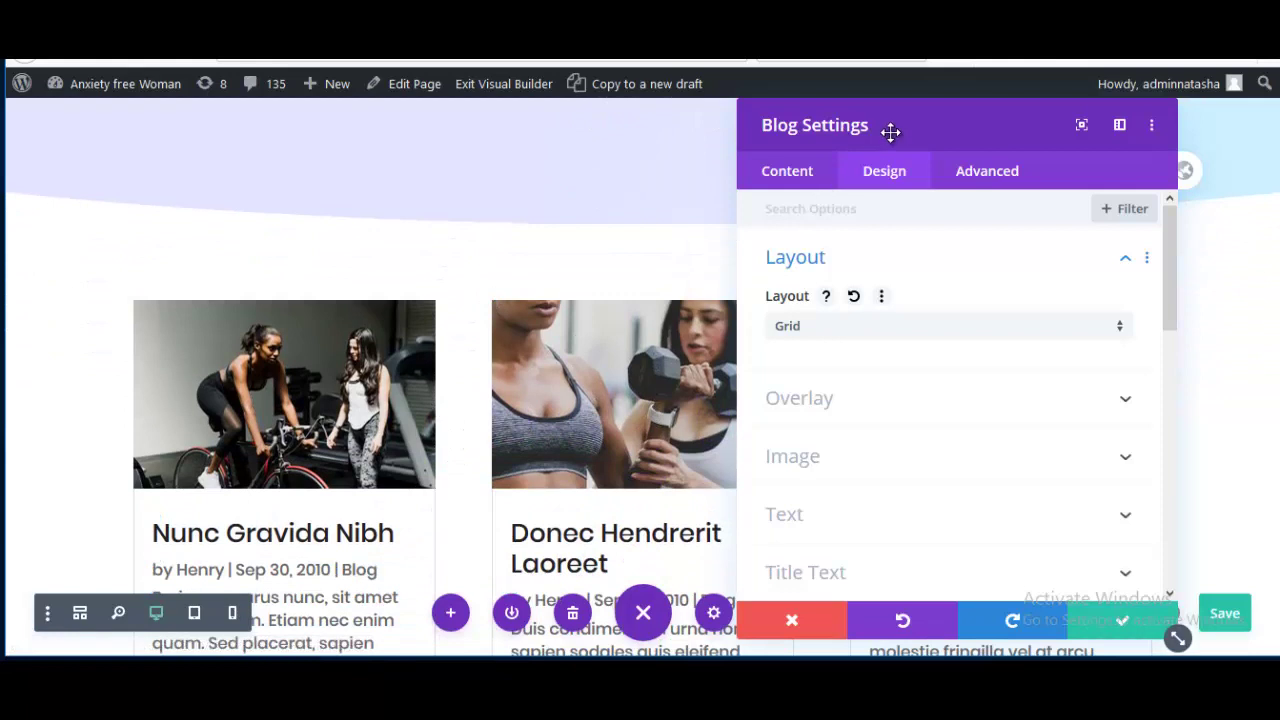
left_click_drag(891, 131, 807, 135)
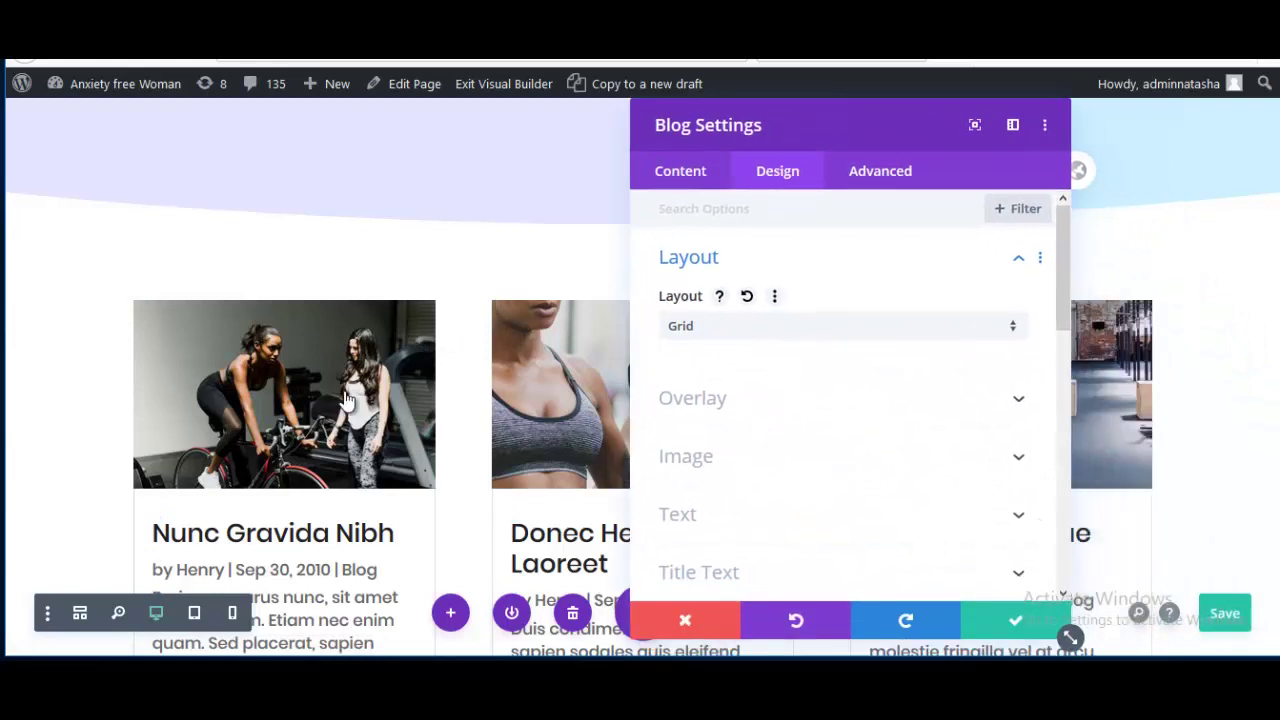
Set the blog post titles to Montserrat and center-align them
scroll(335, 395, "down", 3)
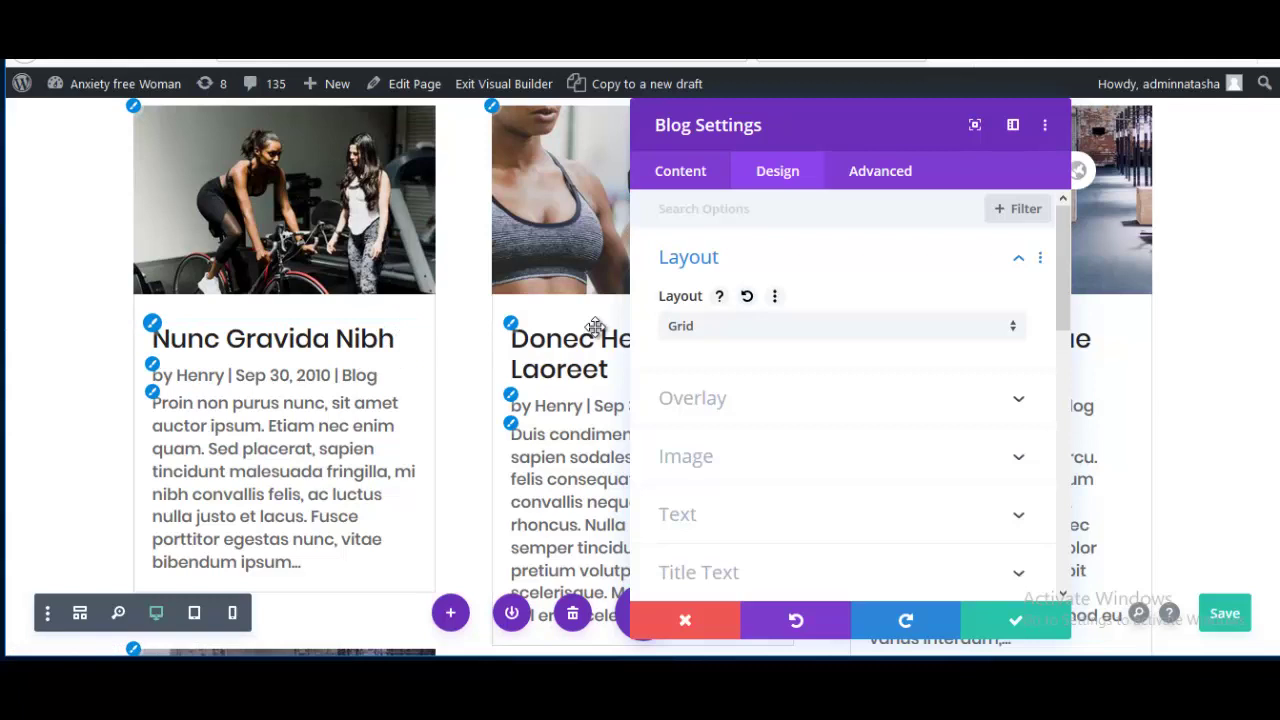
left_click(151, 326)
left_click(751, 364)
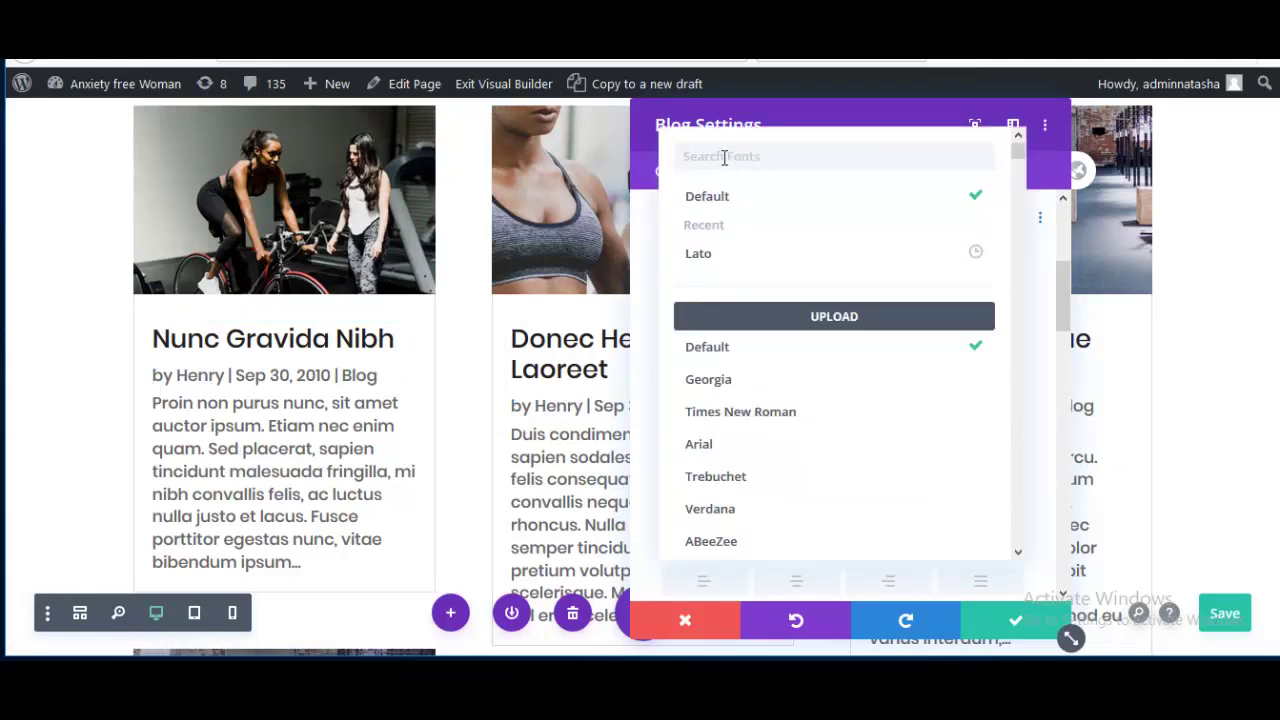
type("mo")
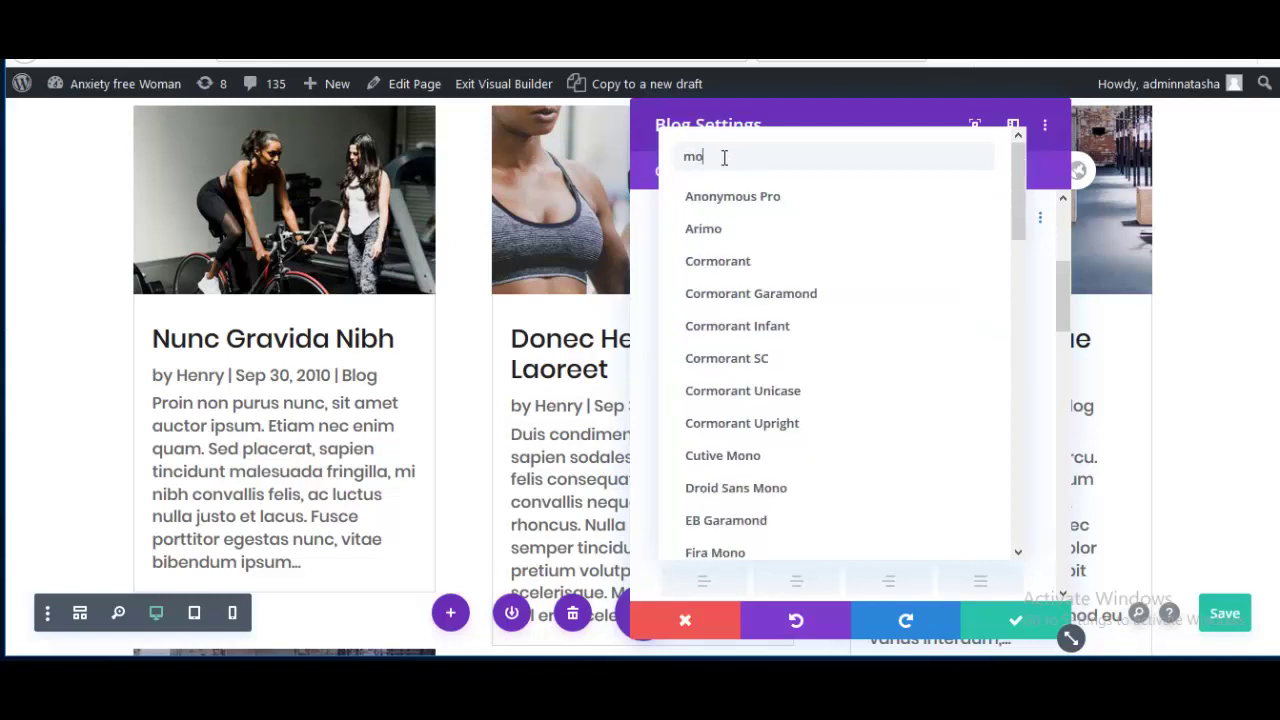
type("nt")
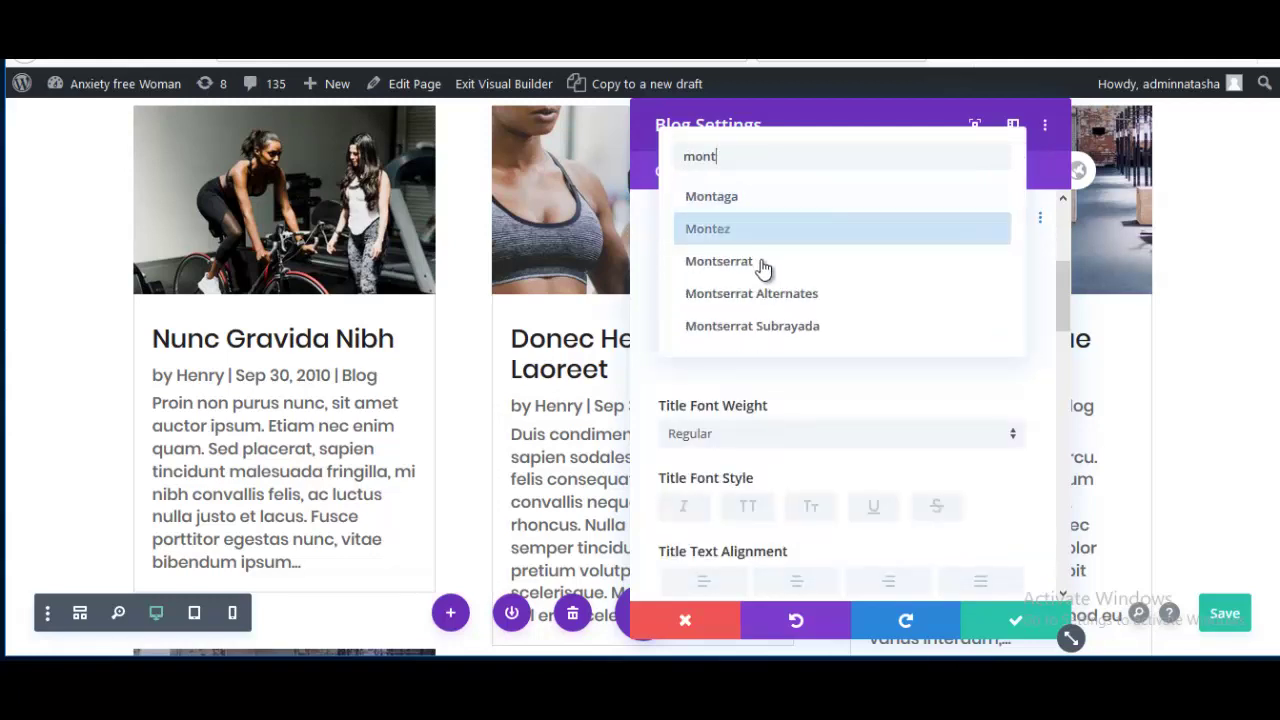
left_click(764, 266)
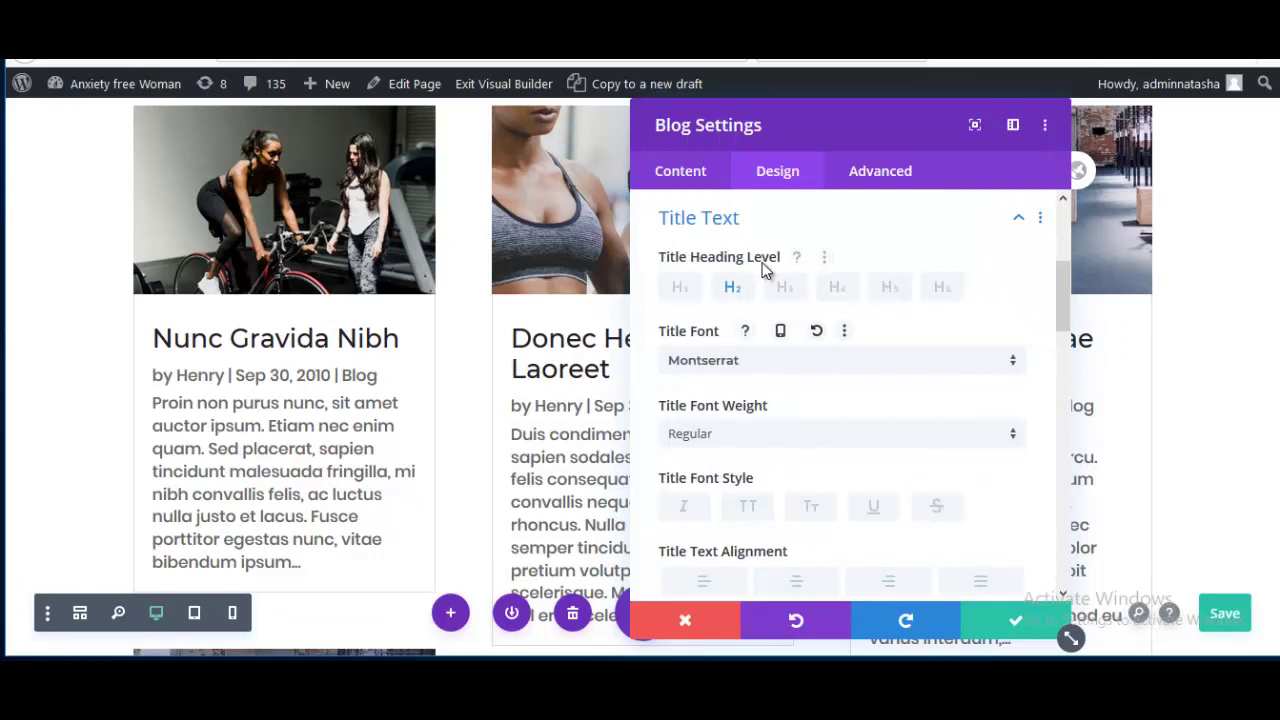
scroll(820, 345, "down", 3)
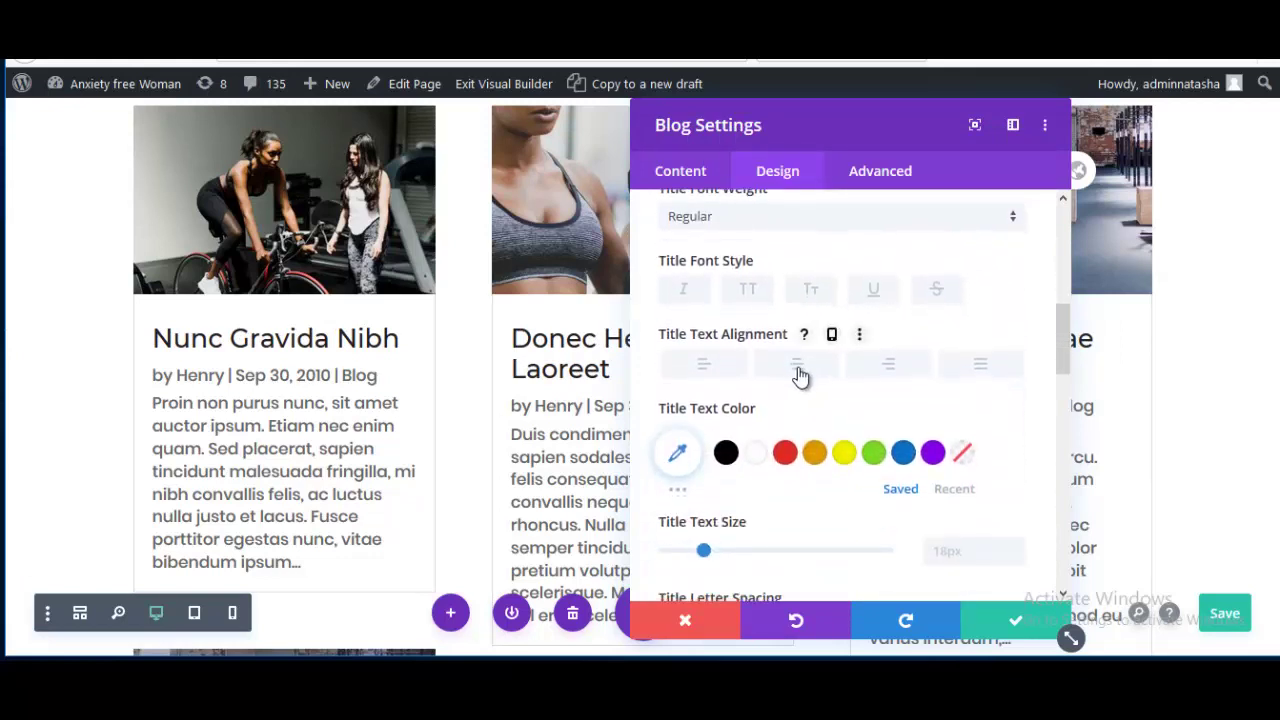
left_click(797, 366)
Make the post titles 19px with text colour #333
scroll(800, 375, "down", 2)
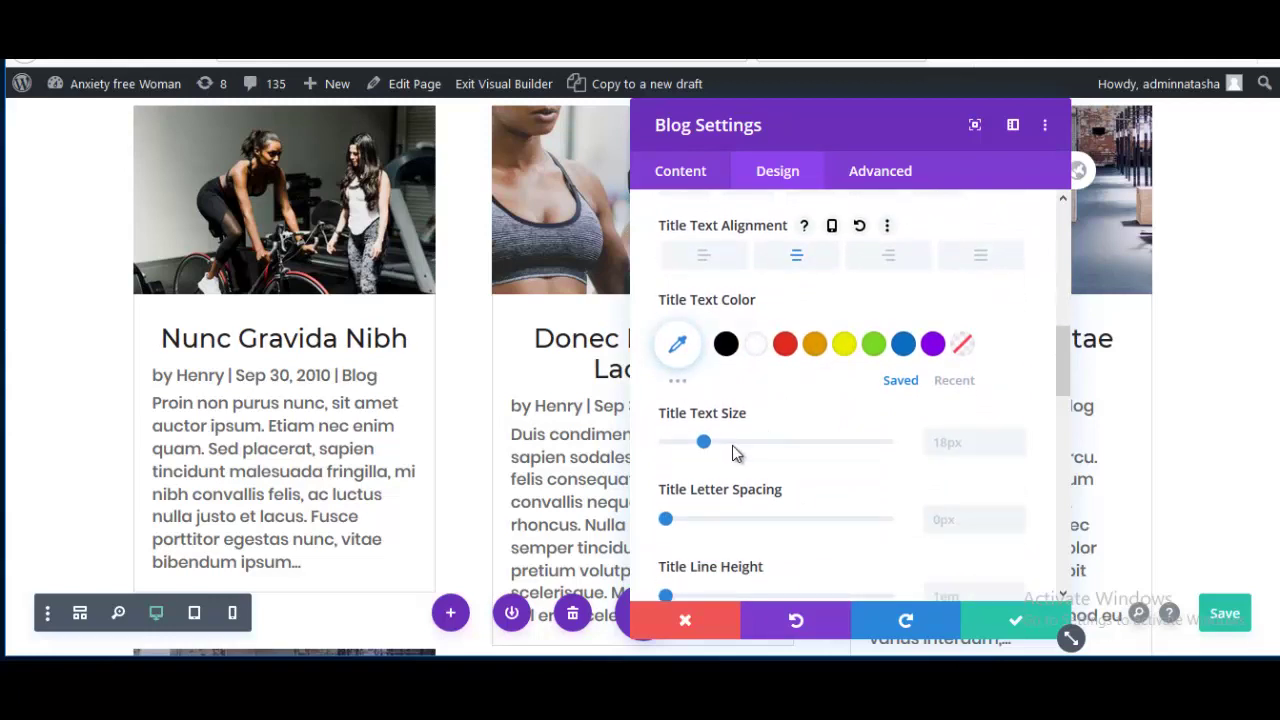
mouse_move(706, 450)
left_mouse_down()
mouse_move(695, 450)
mouse_move(707, 451)
left_mouse_up()
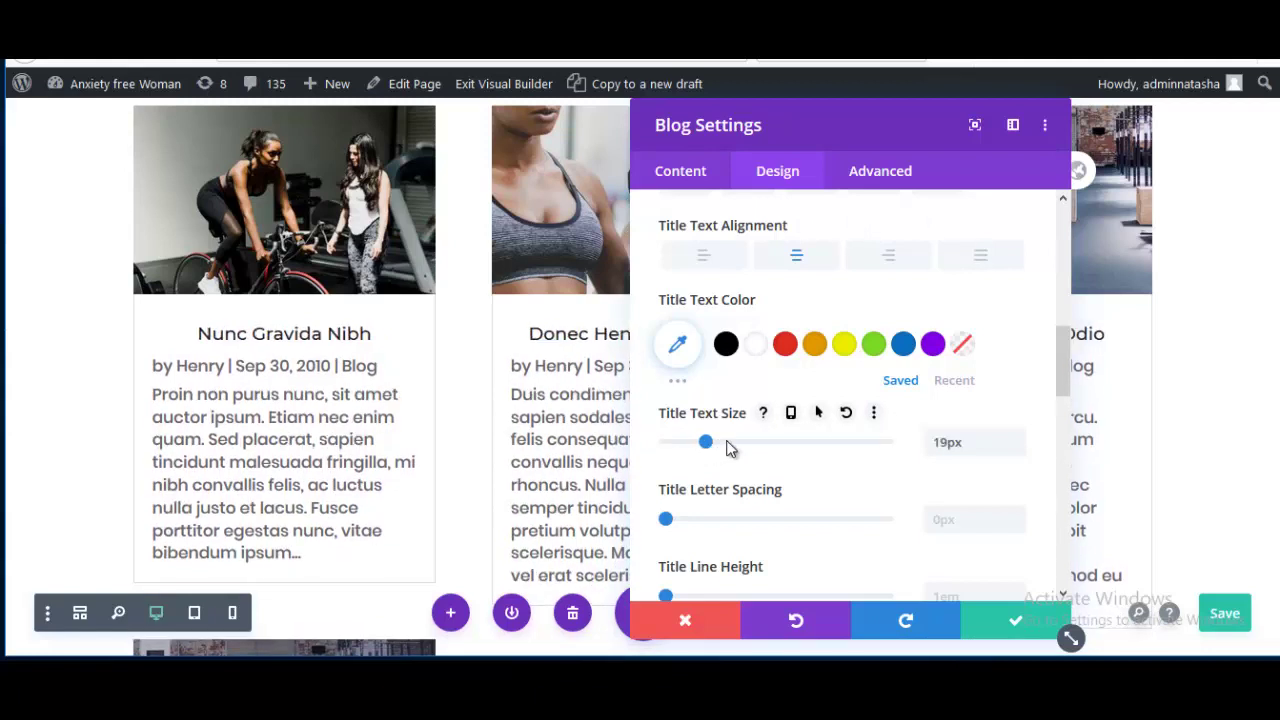
left_click(727, 344)
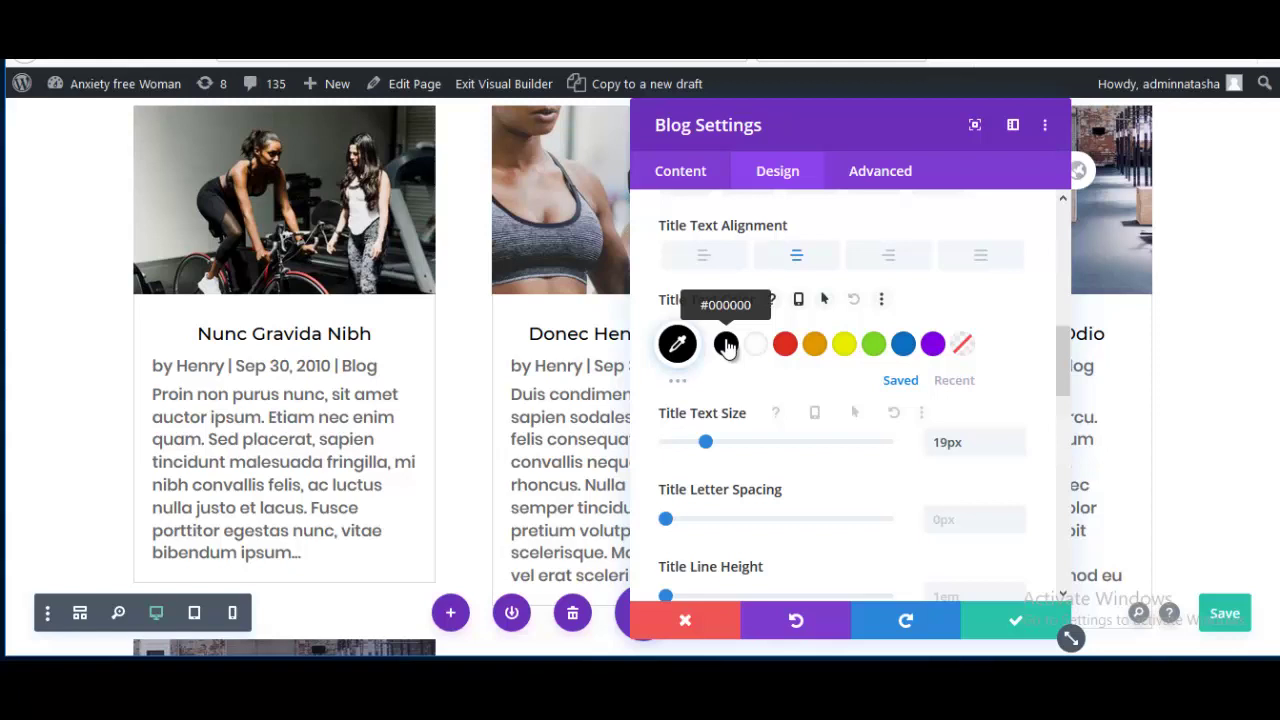
left_click(684, 352)
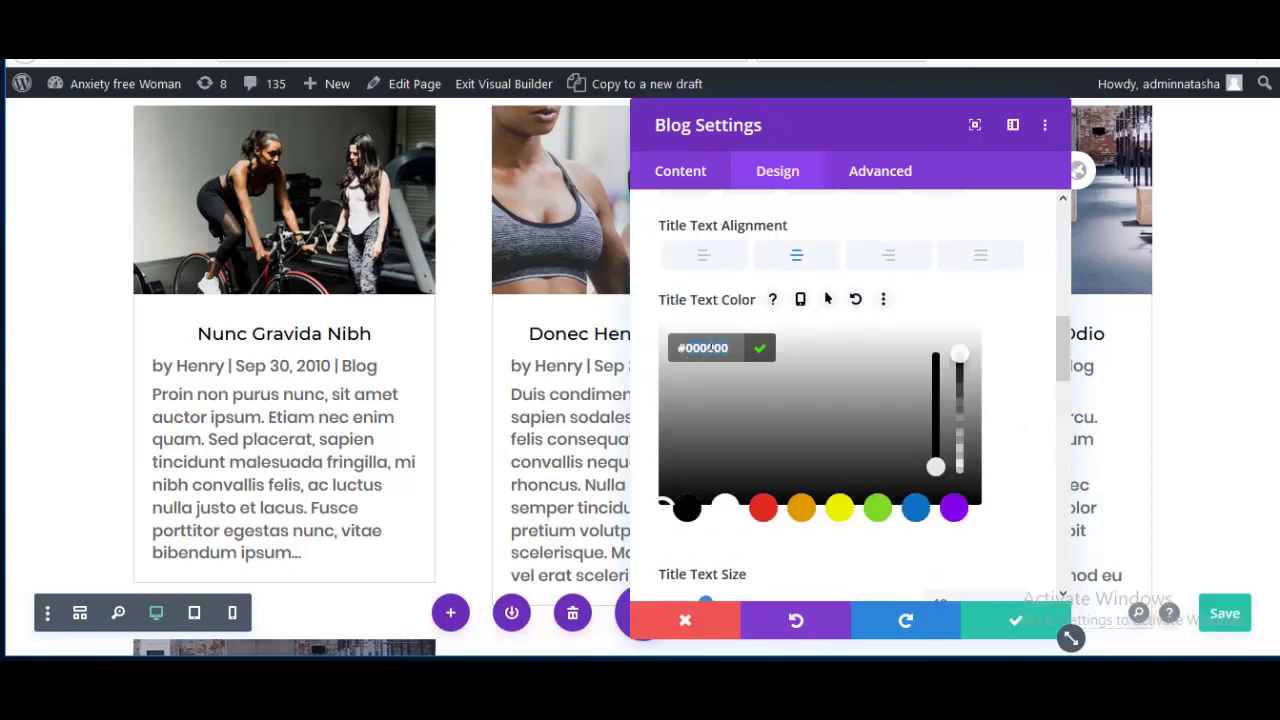
type("#333")
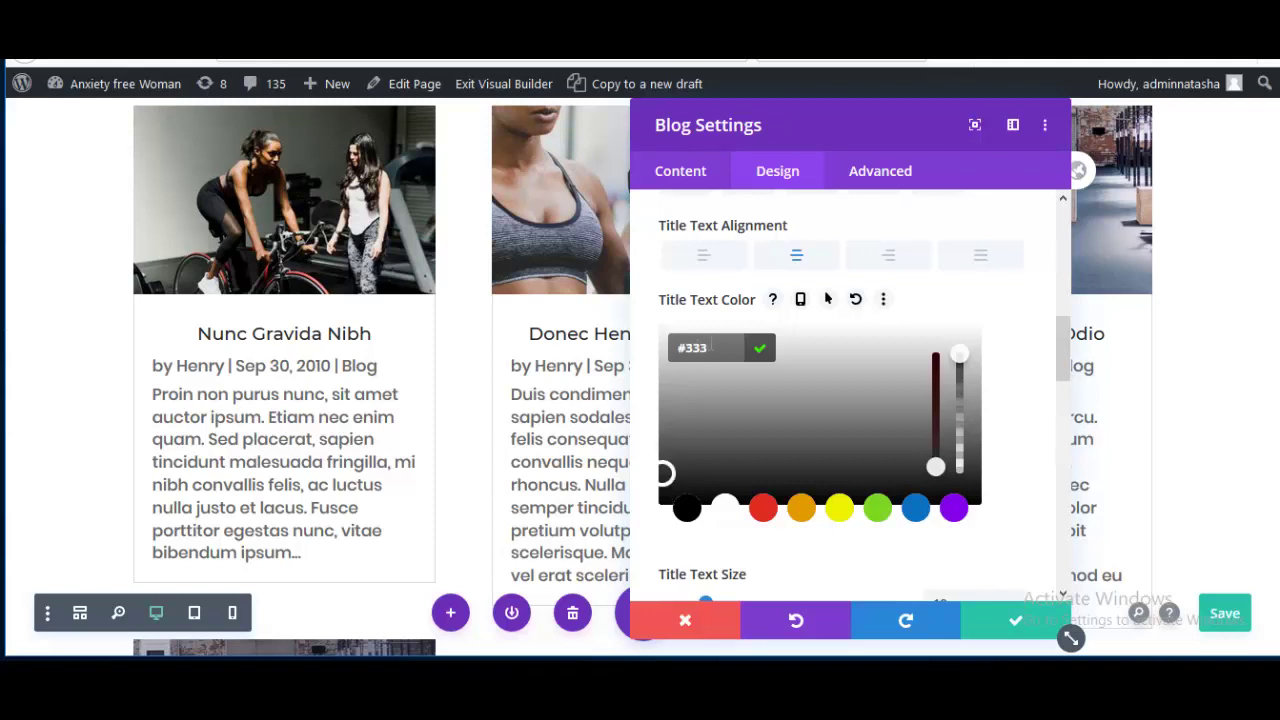
key("Return")
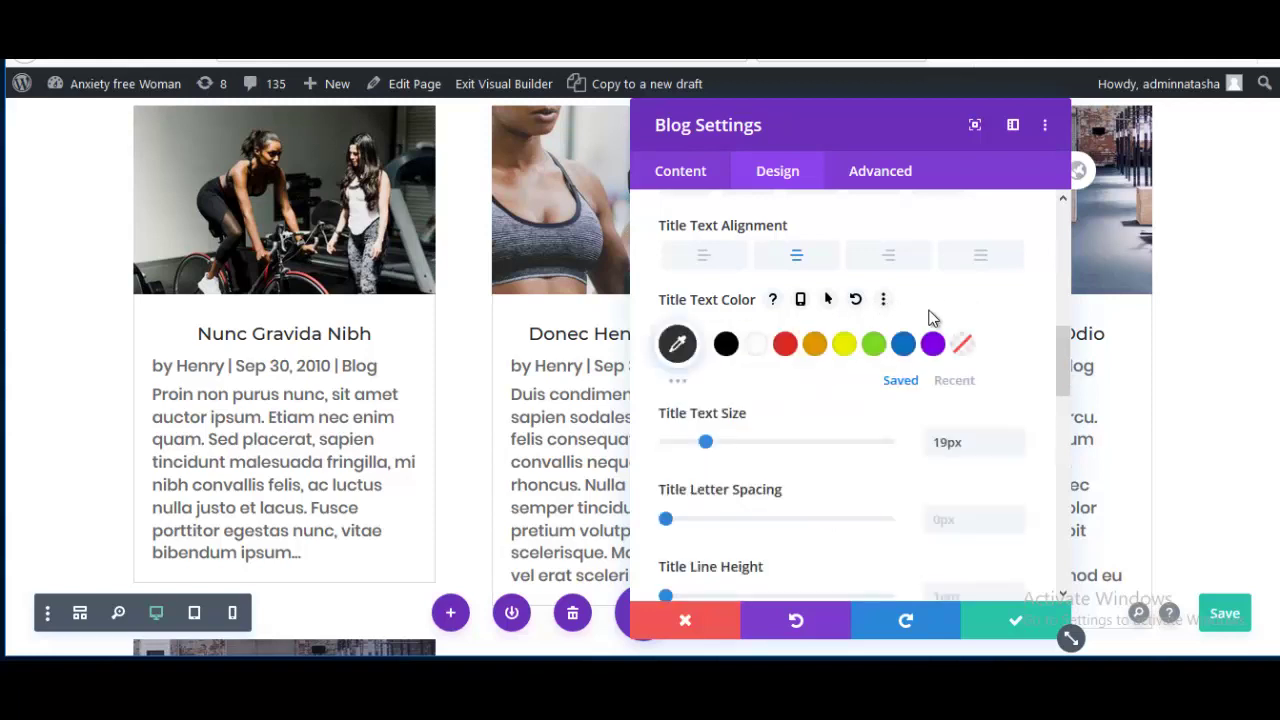
scroll(854, 318, "up", 2)
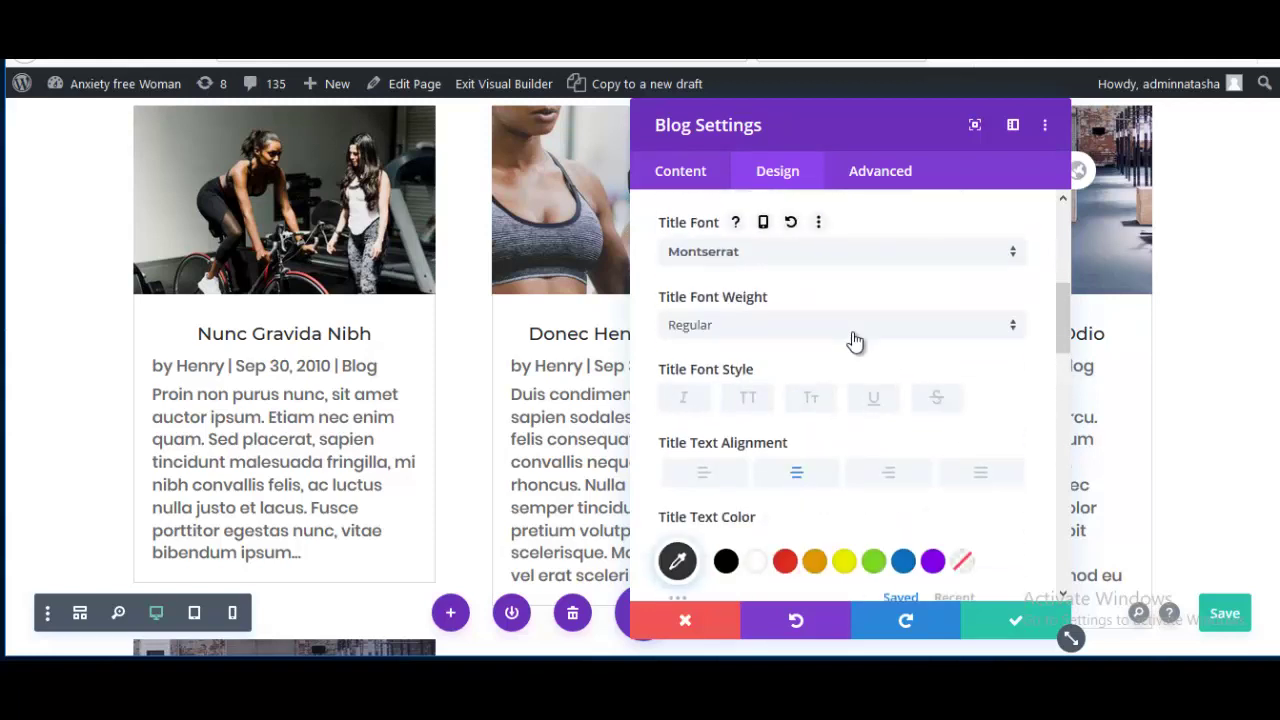
scroll(854, 335, "down", 3)
scroll(749, 373, "down", 3)
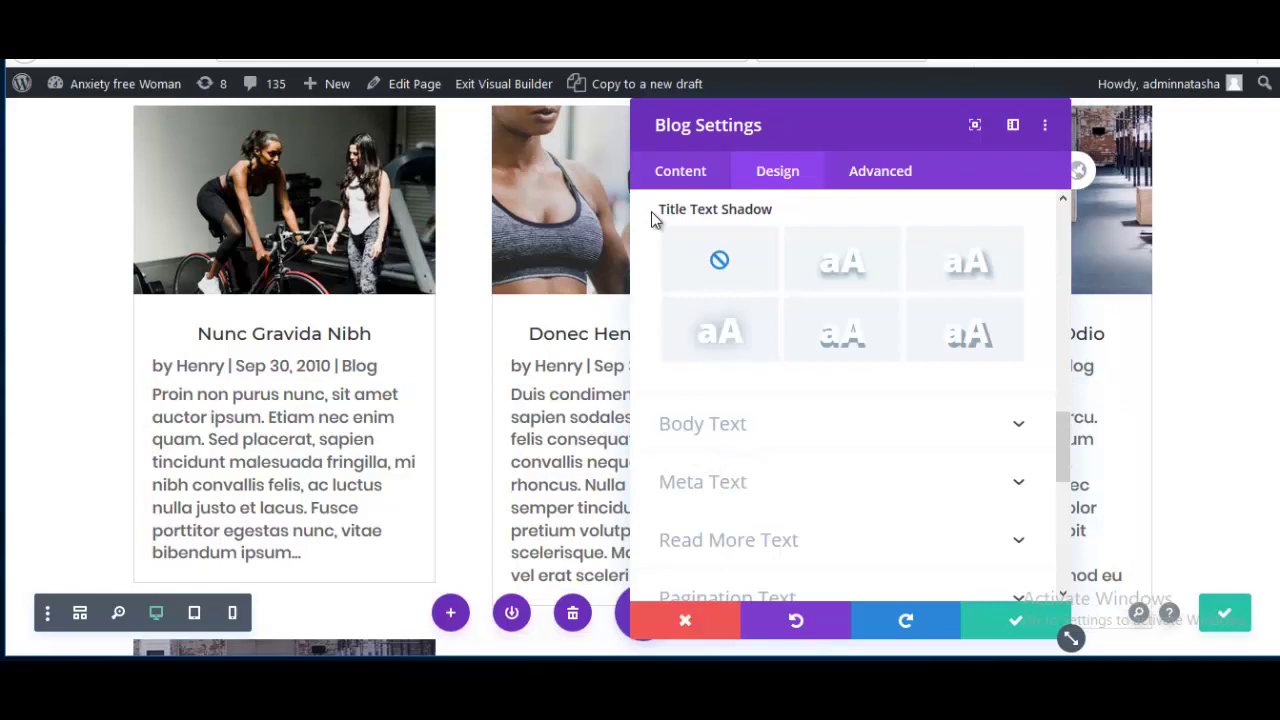
In the Blog Content settings, change Excerpt Length from 55 to 65
left_click(703, 174)
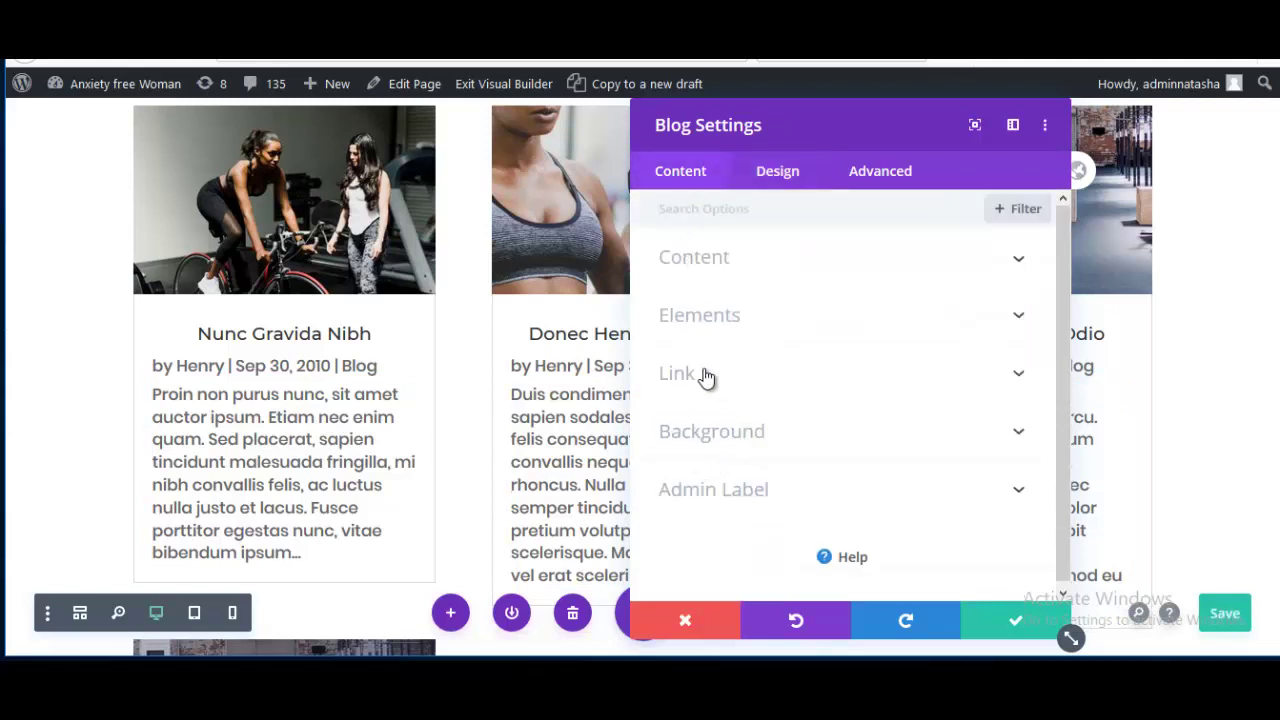
left_click(734, 262)
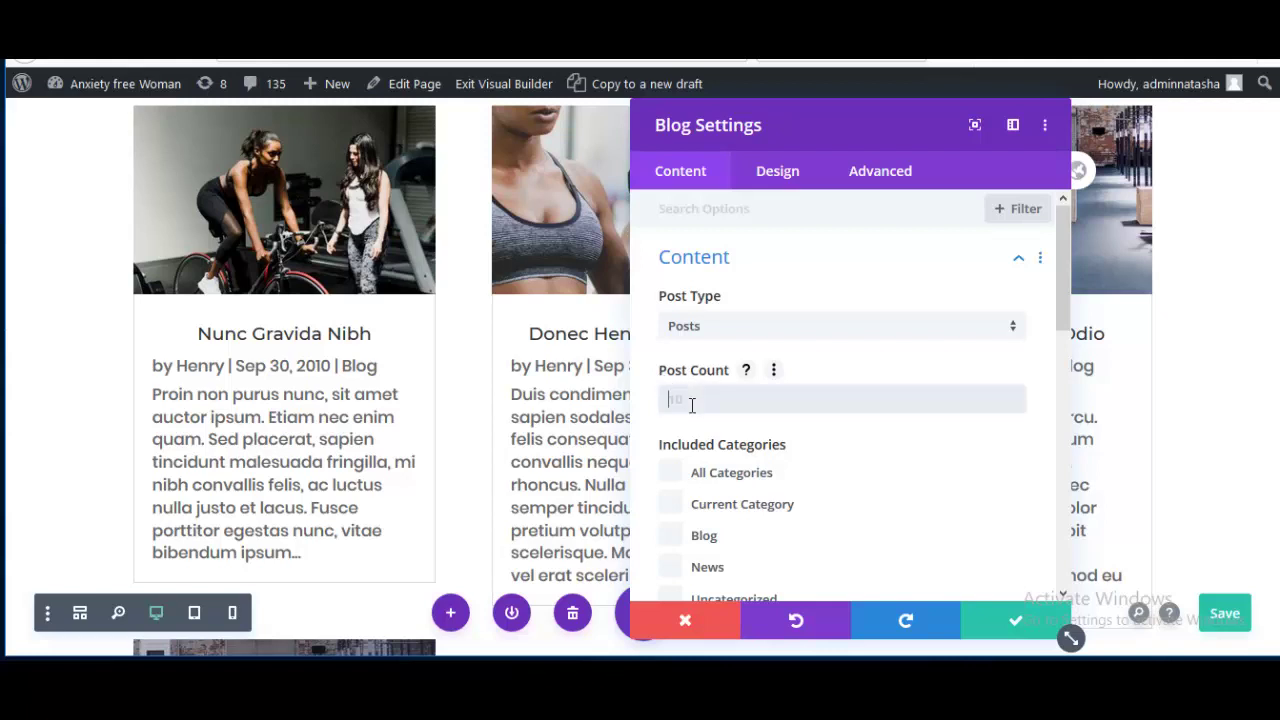
type("5")
scroll(690, 408, "down", 5)
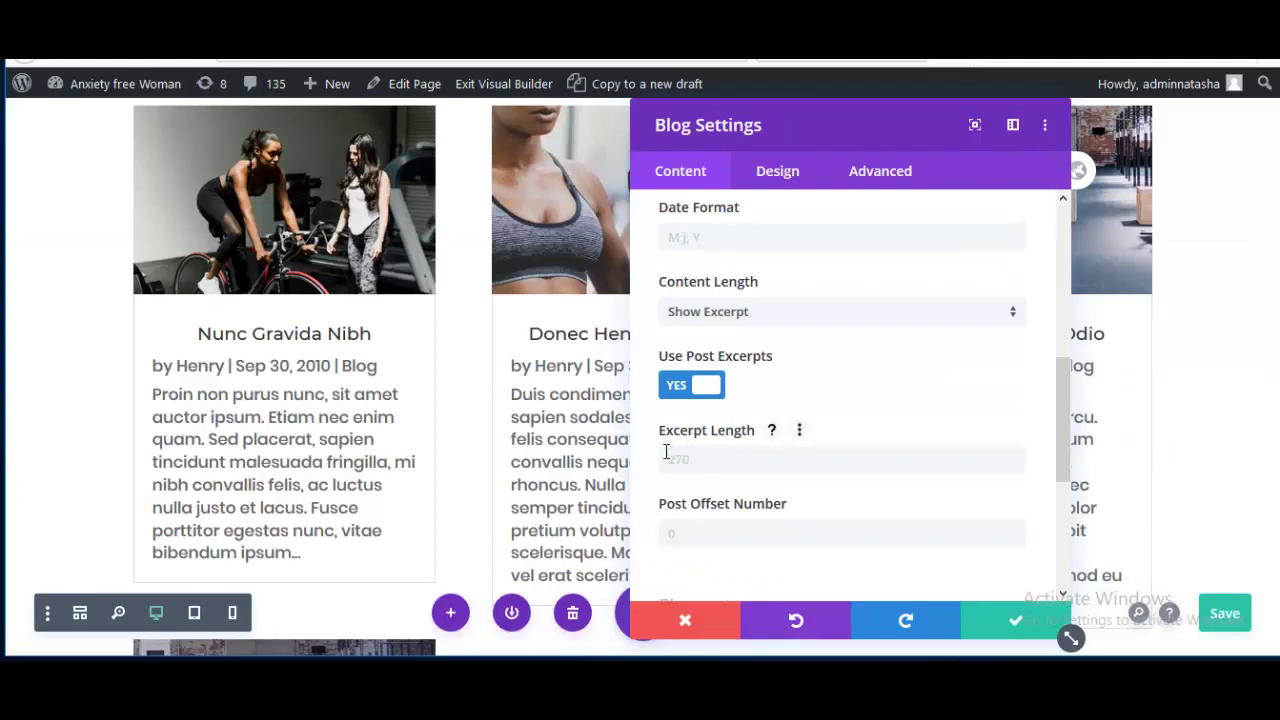
left_click(706, 458)
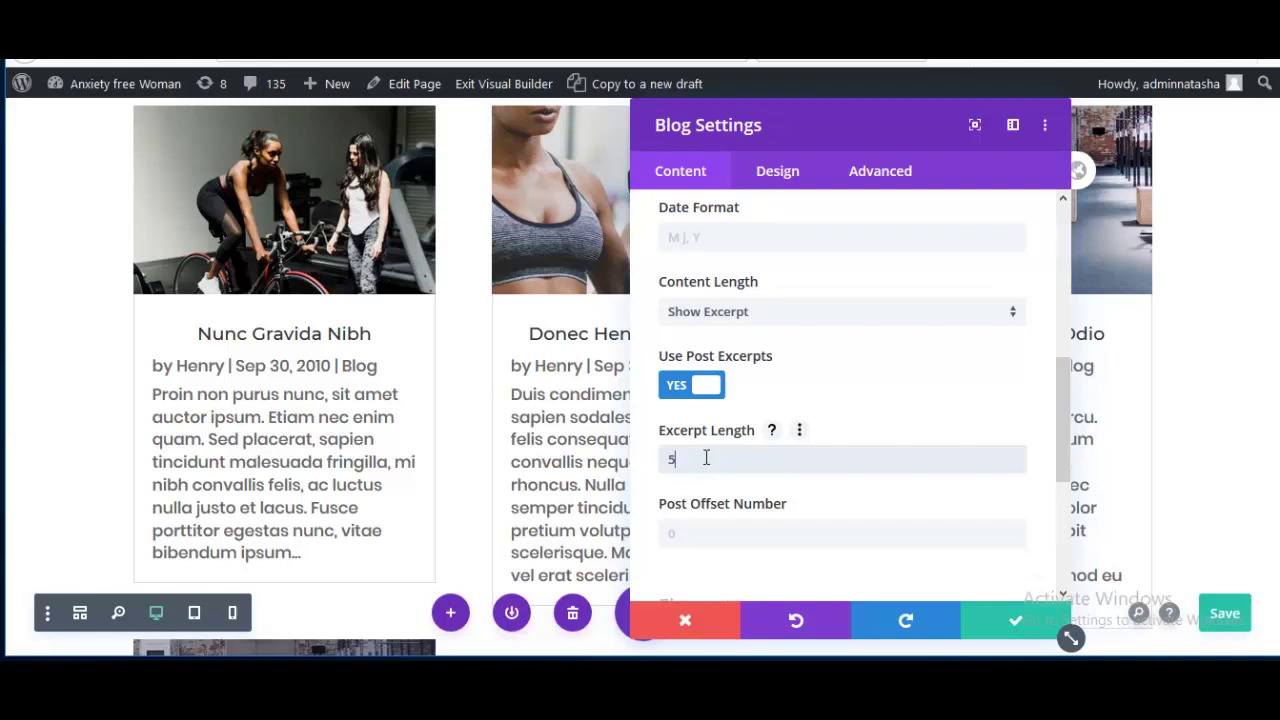
type("55")
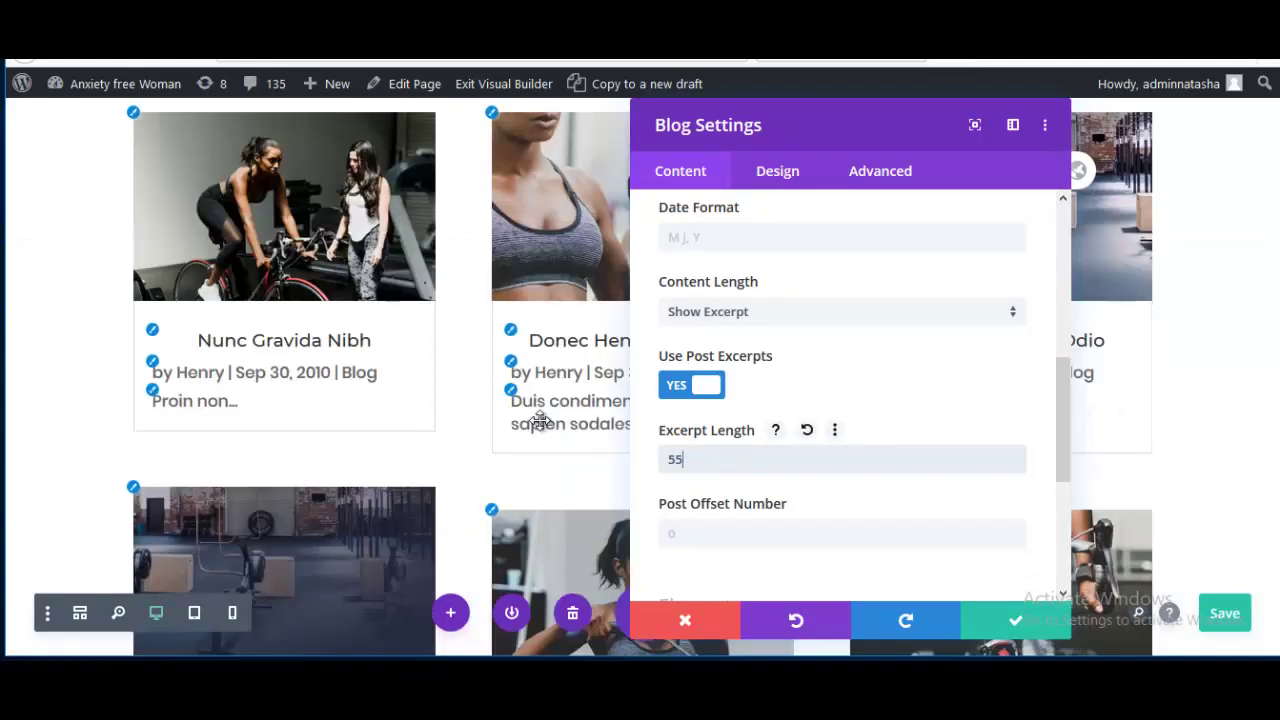
scroll(540, 420, "down", 3)
scroll(540, 420, "down", 2)
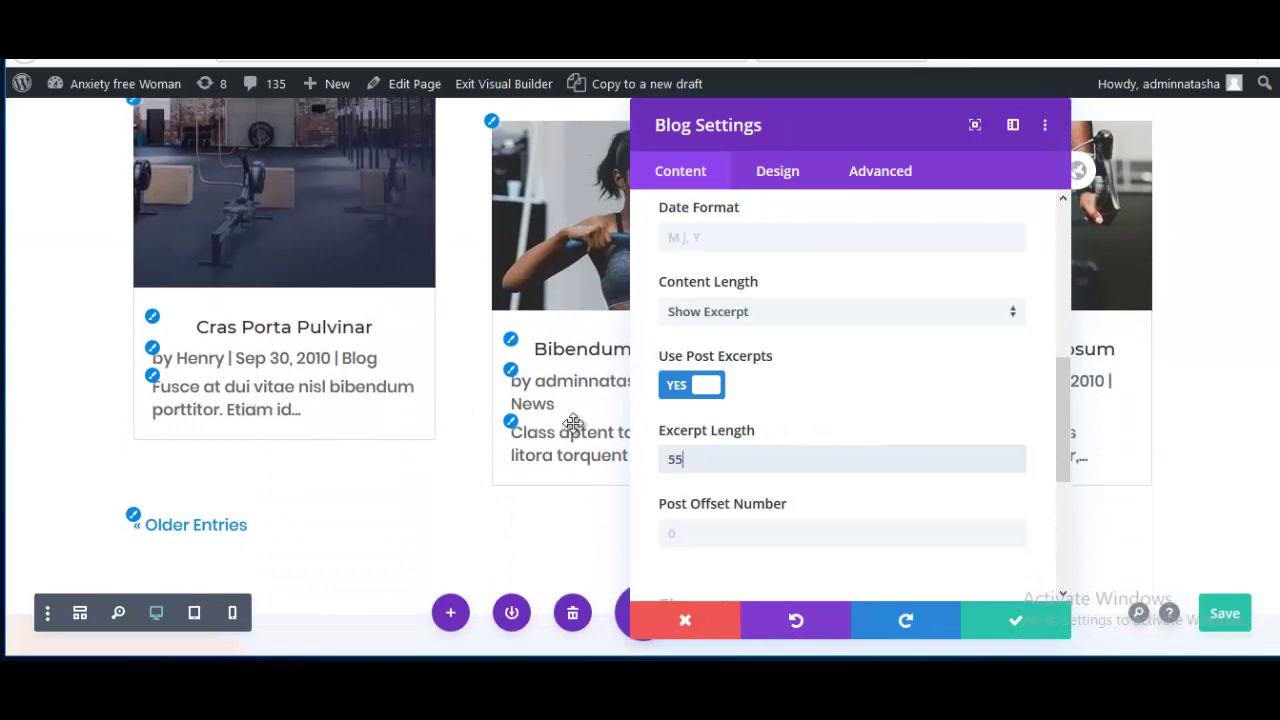
left_click_drag(686, 462, 656, 462)
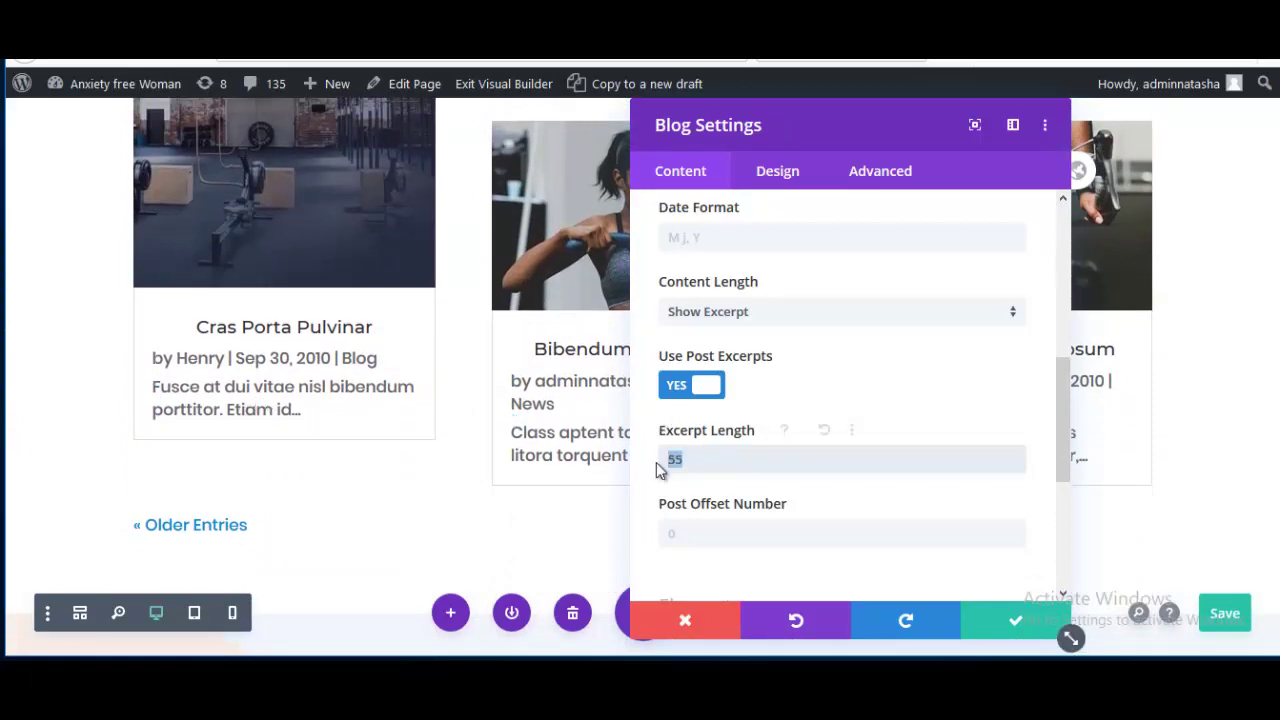
type("6")
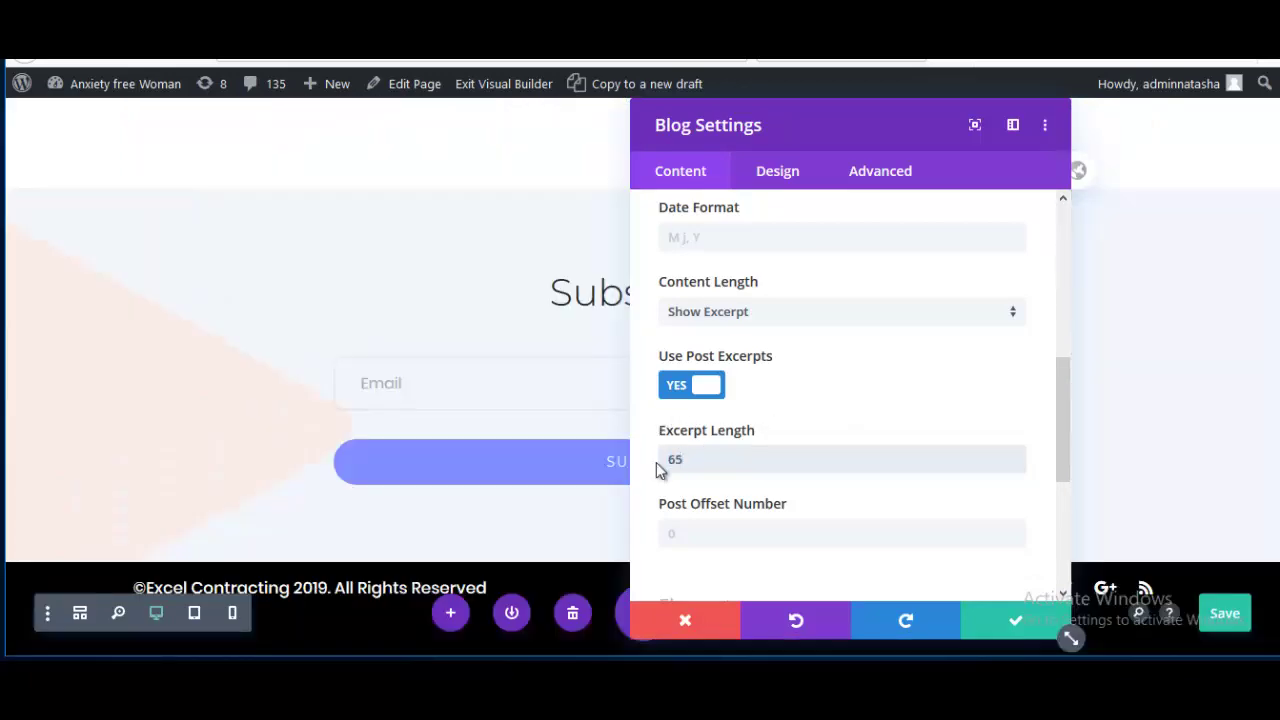
scroll(595, 437, "down", 2)
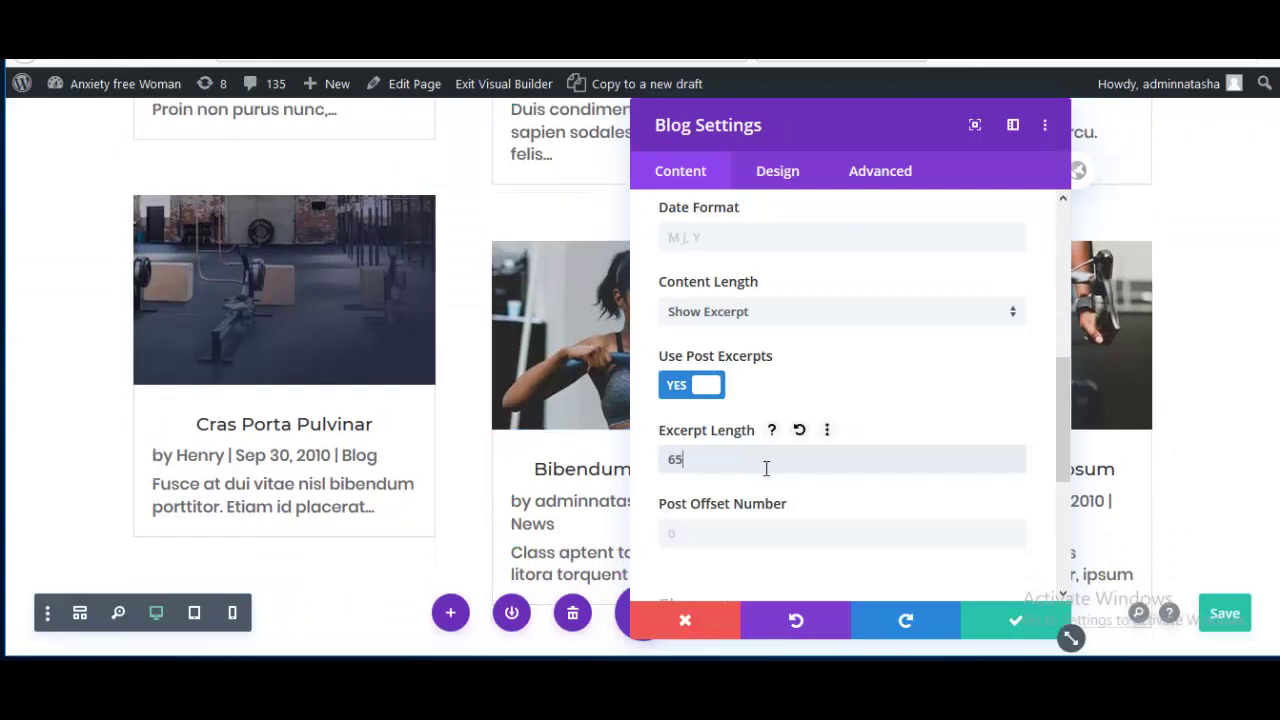
scroll(766, 463, "up", 2)
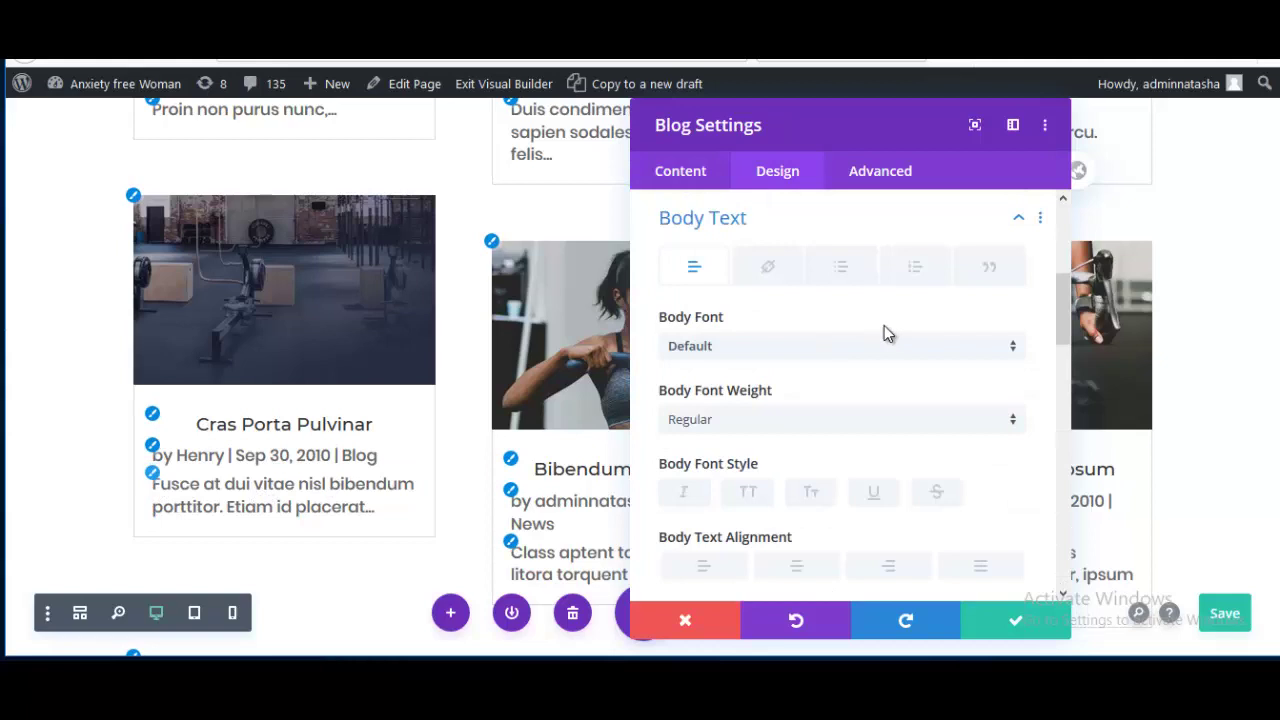
Set the blog body text to Montserrat, Light weight, at 14px
left_click(707, 347)
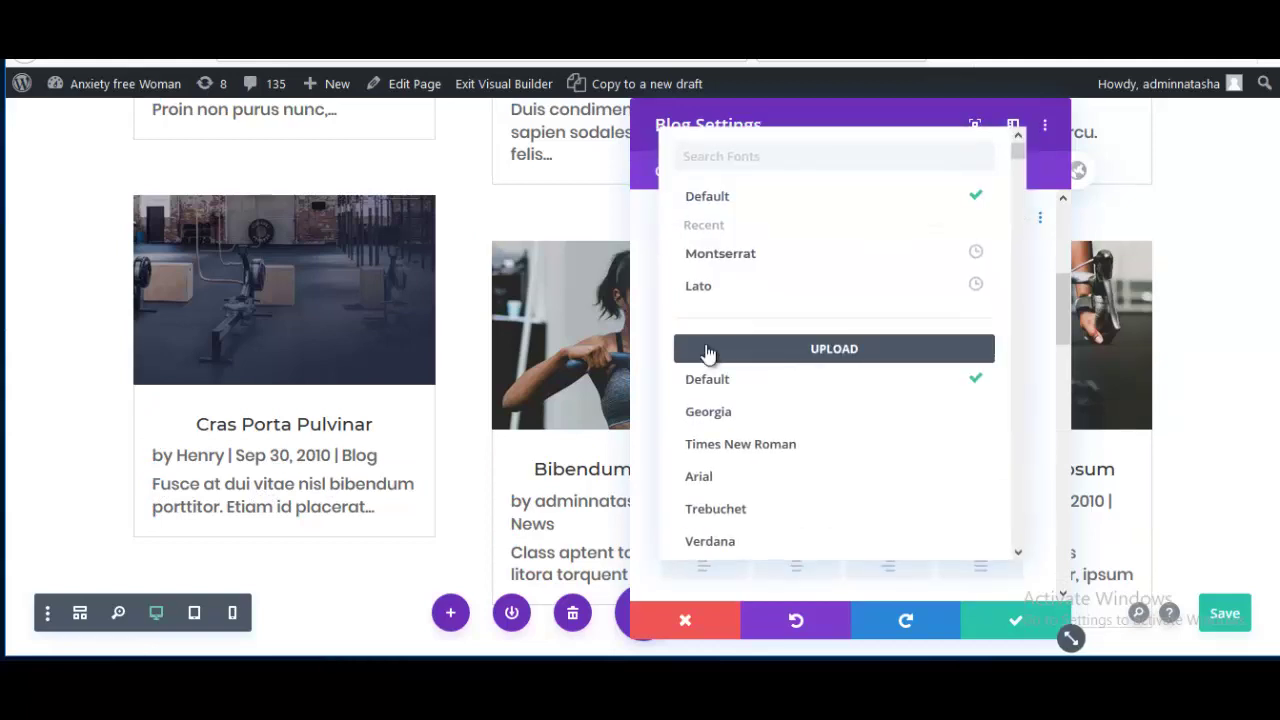
left_click(721, 254)
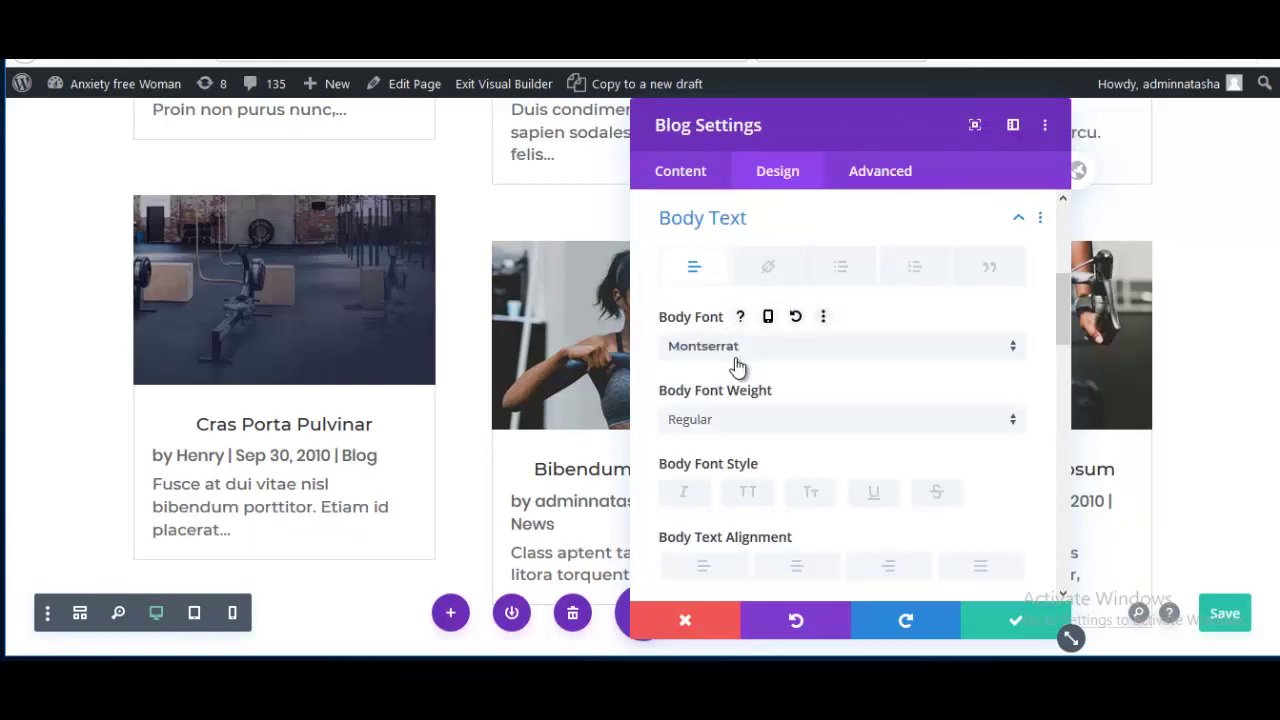
left_click(709, 424)
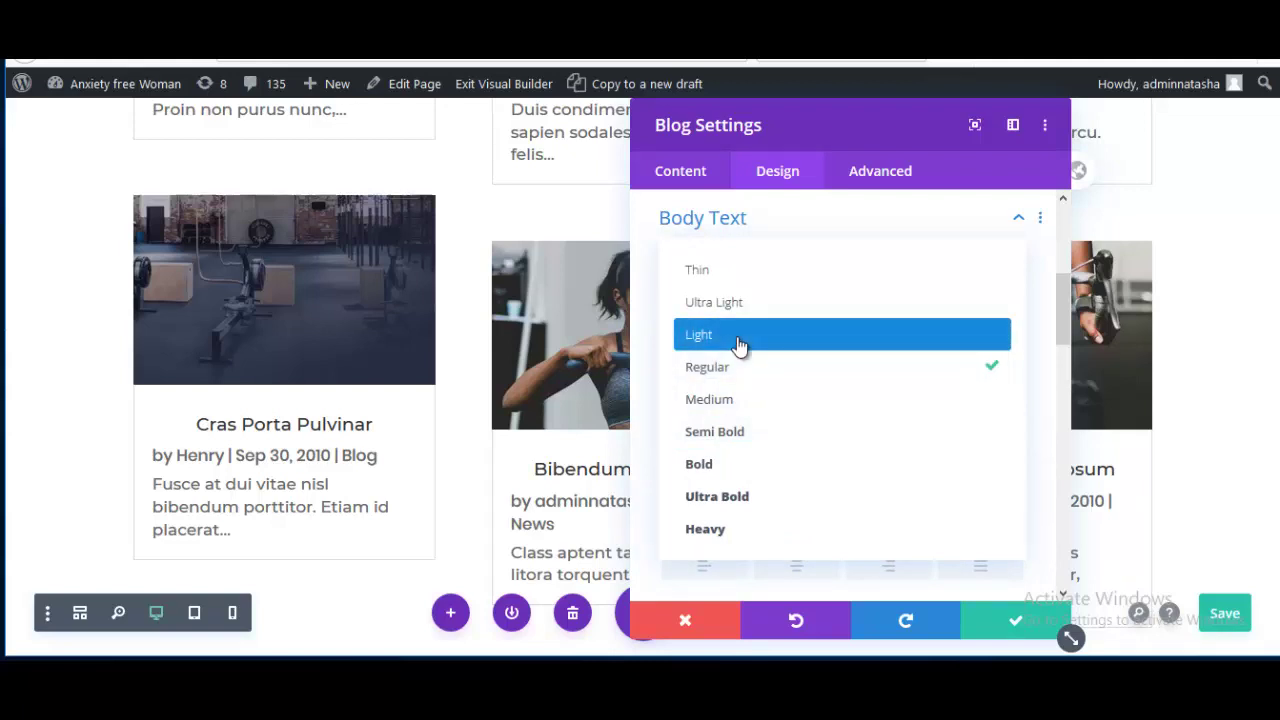
left_click(738, 344)
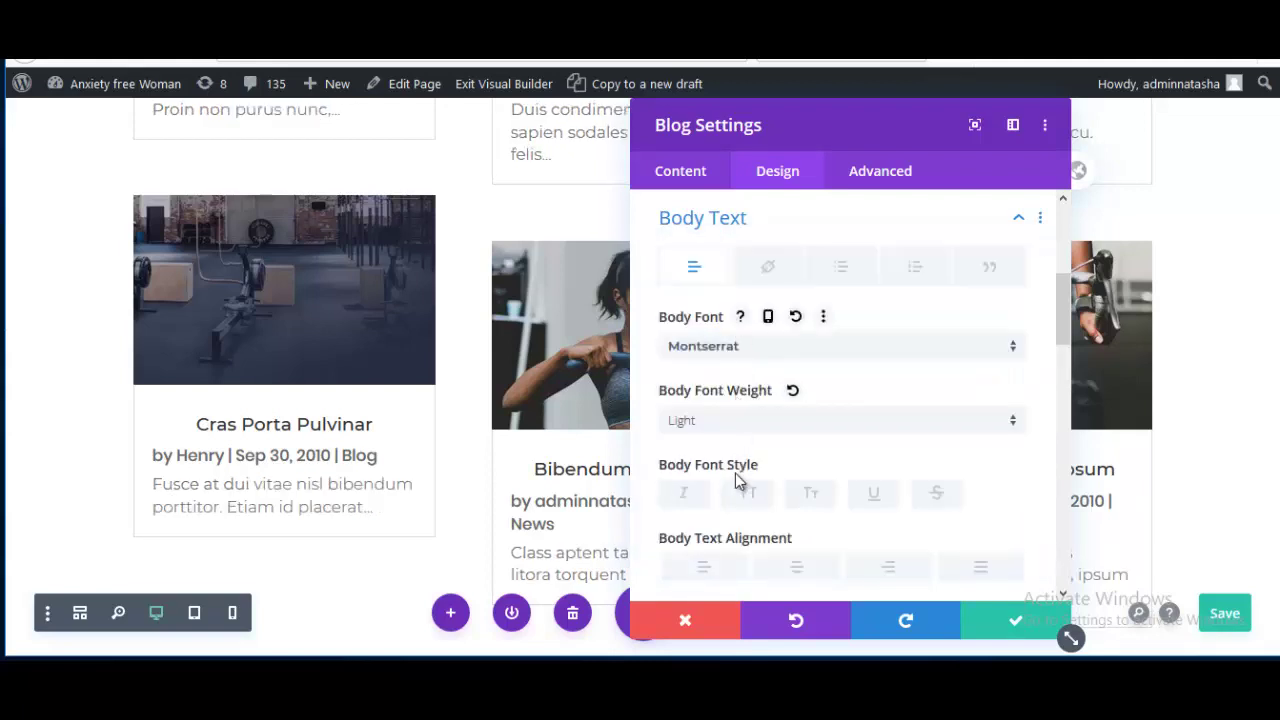
scroll(742, 500, "down", 1)
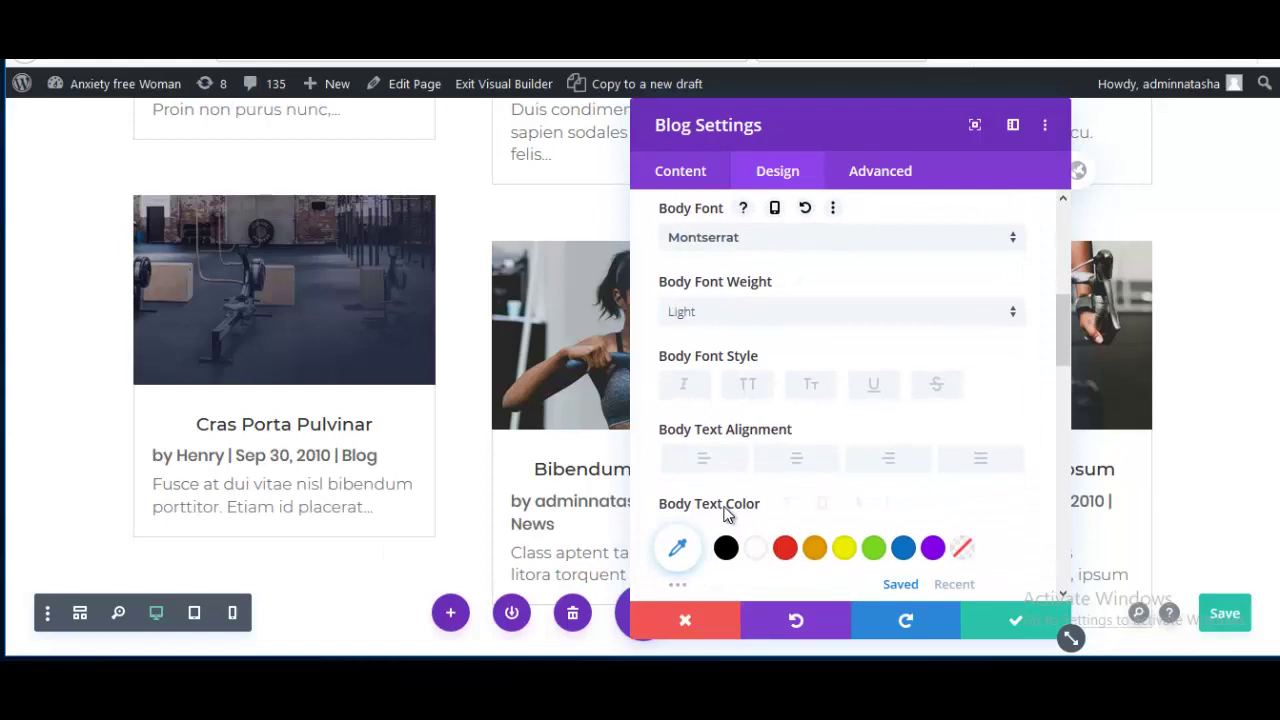
scroll(742, 505, "down", 2)
left_click_drag(703, 437, 695, 440)
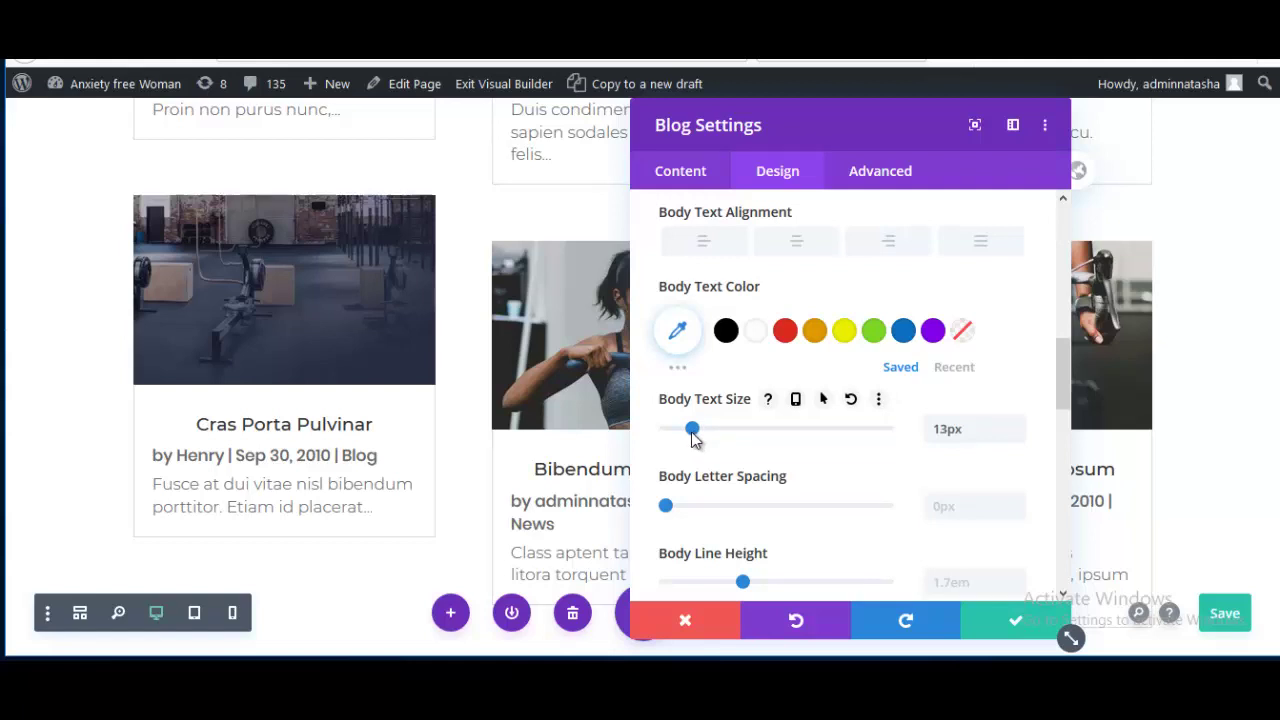
left_click_drag(695, 440, 698, 443)
scroll(728, 480, "down", 2)
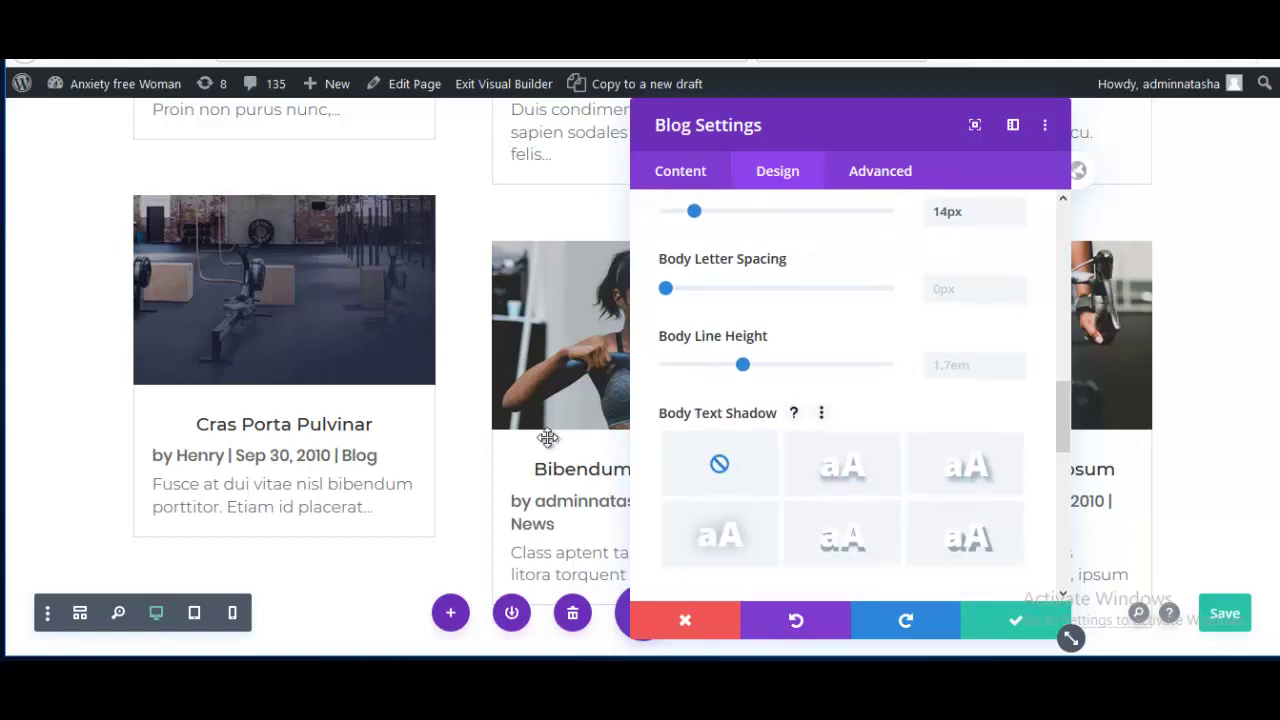
Set the post meta text font to Allura and its size to 19px
left_click(153, 445)
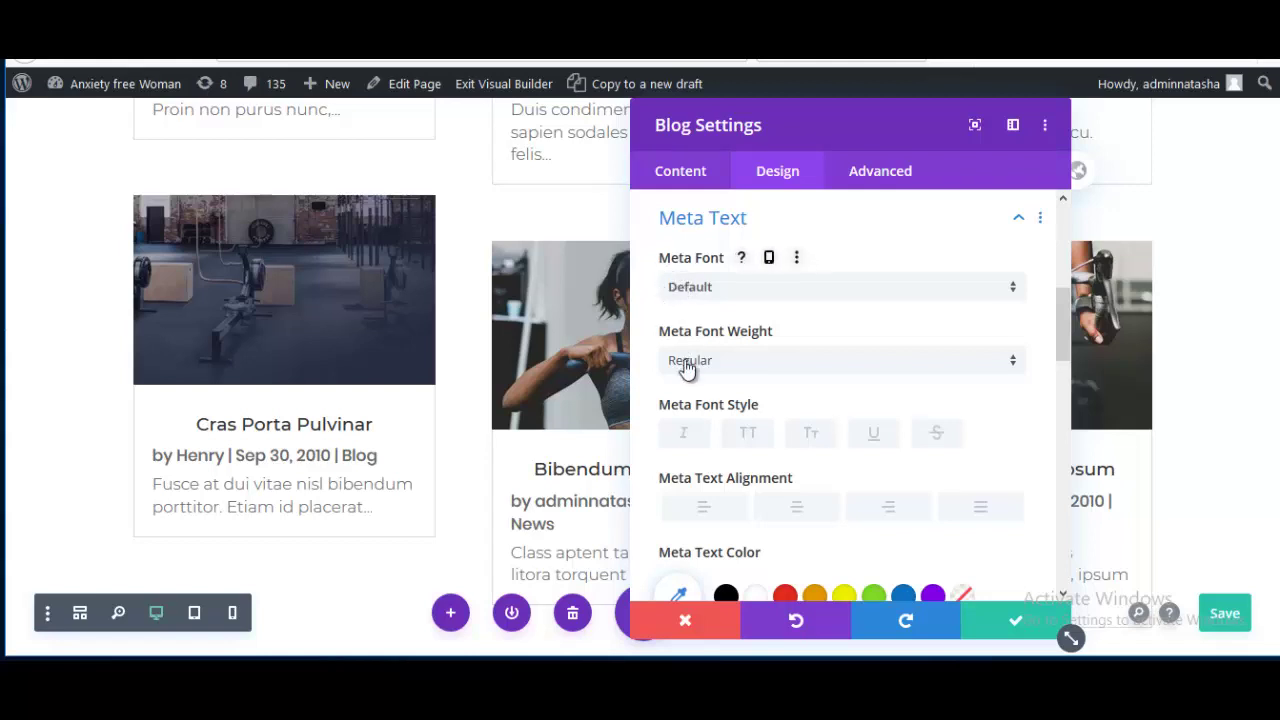
left_click(713, 290)
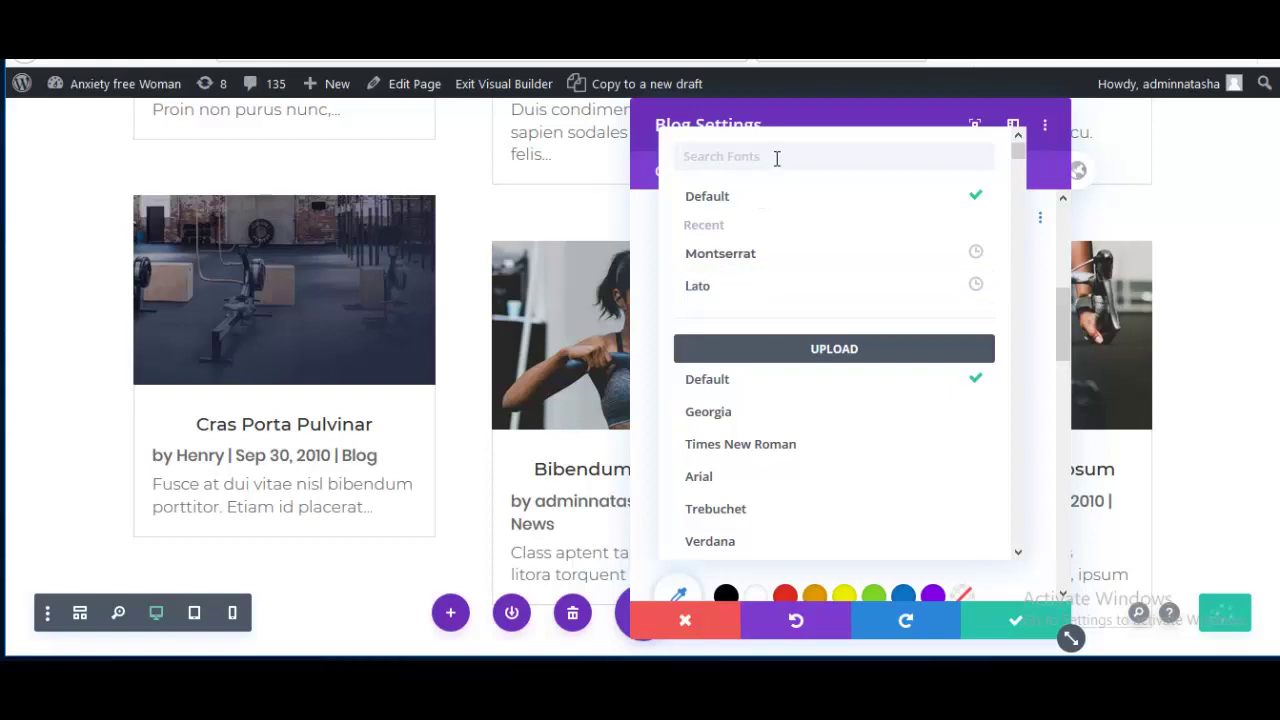
type("all")
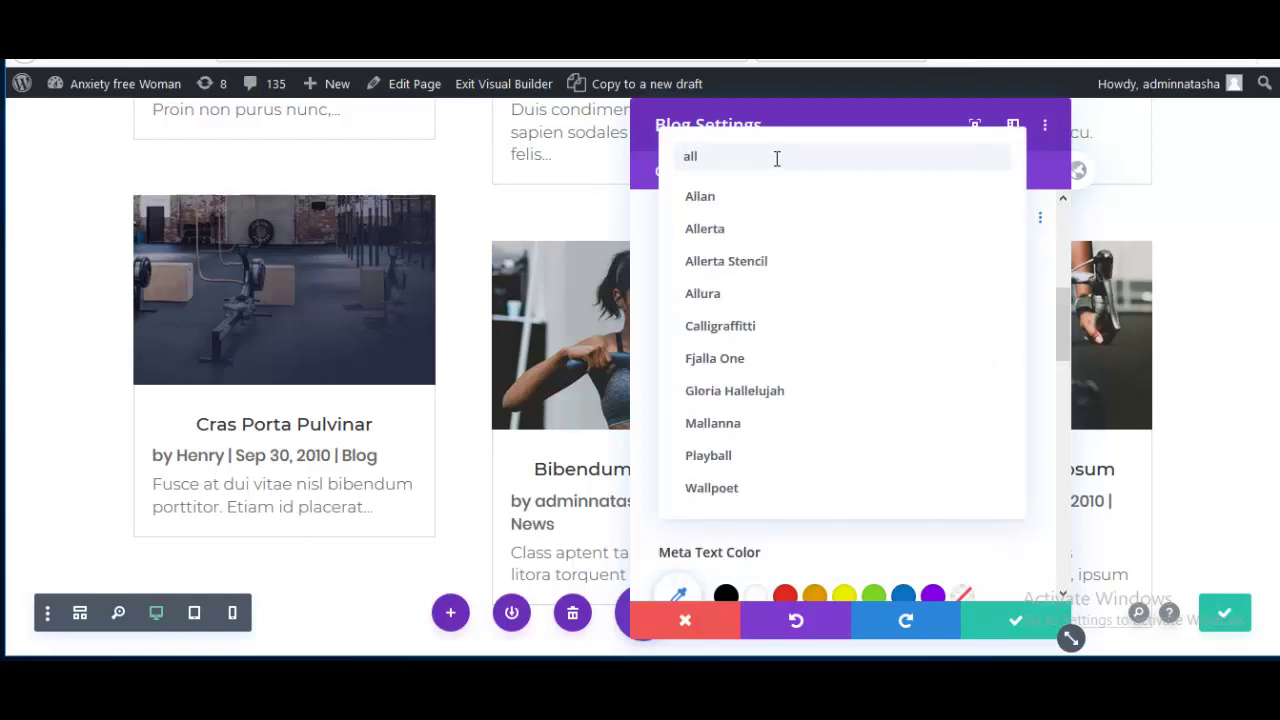
left_click(721, 295)
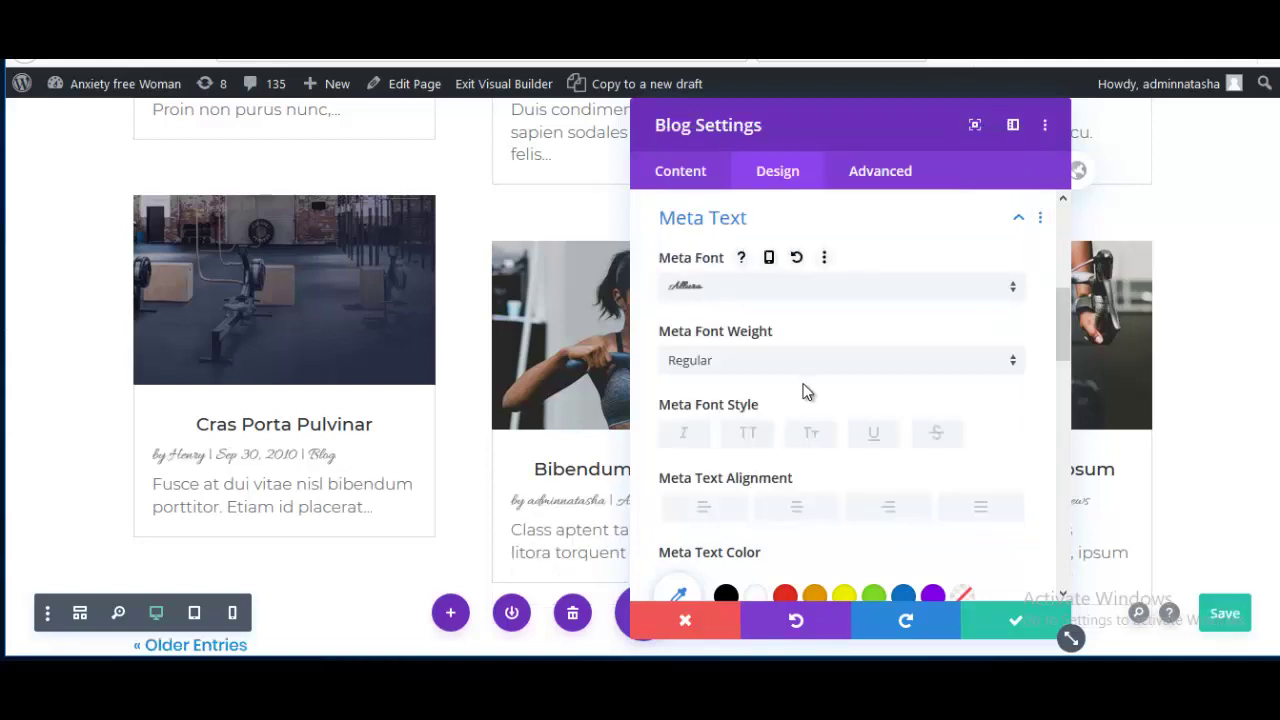
scroll(806, 391, "down", 3)
left_click_drag(699, 371, 708, 377)
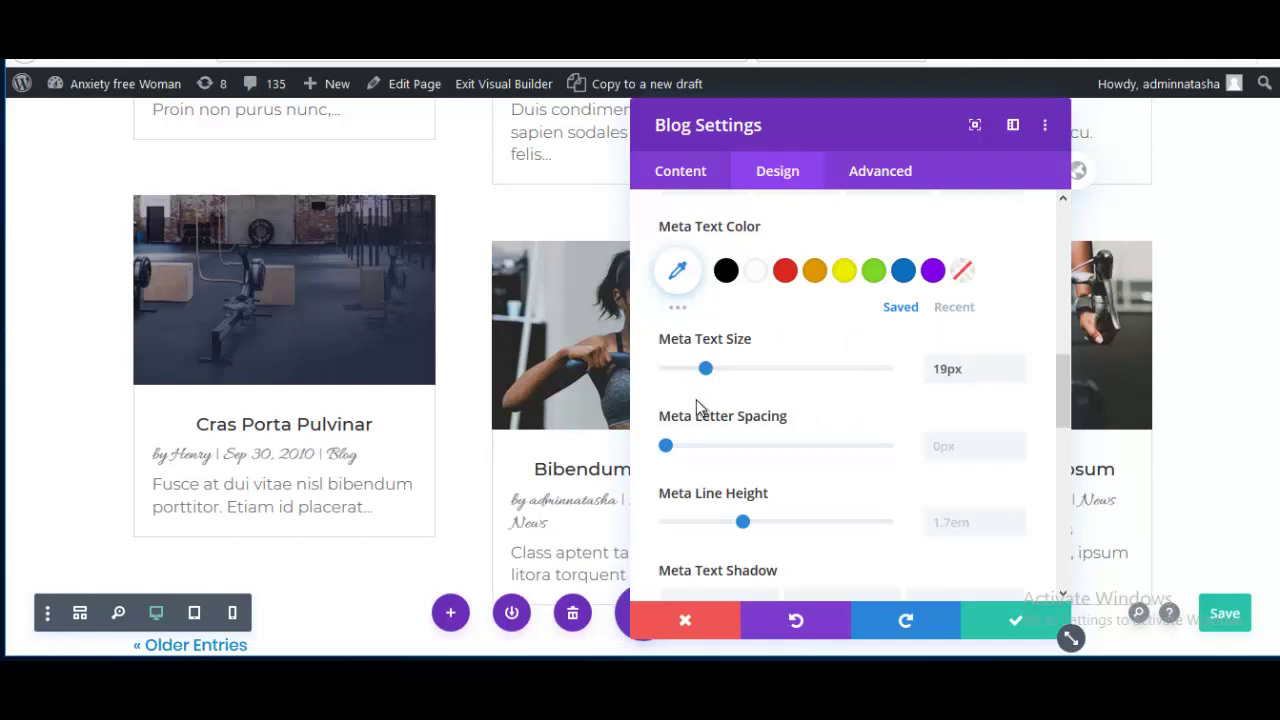
scroll(775, 300, "up", 10)
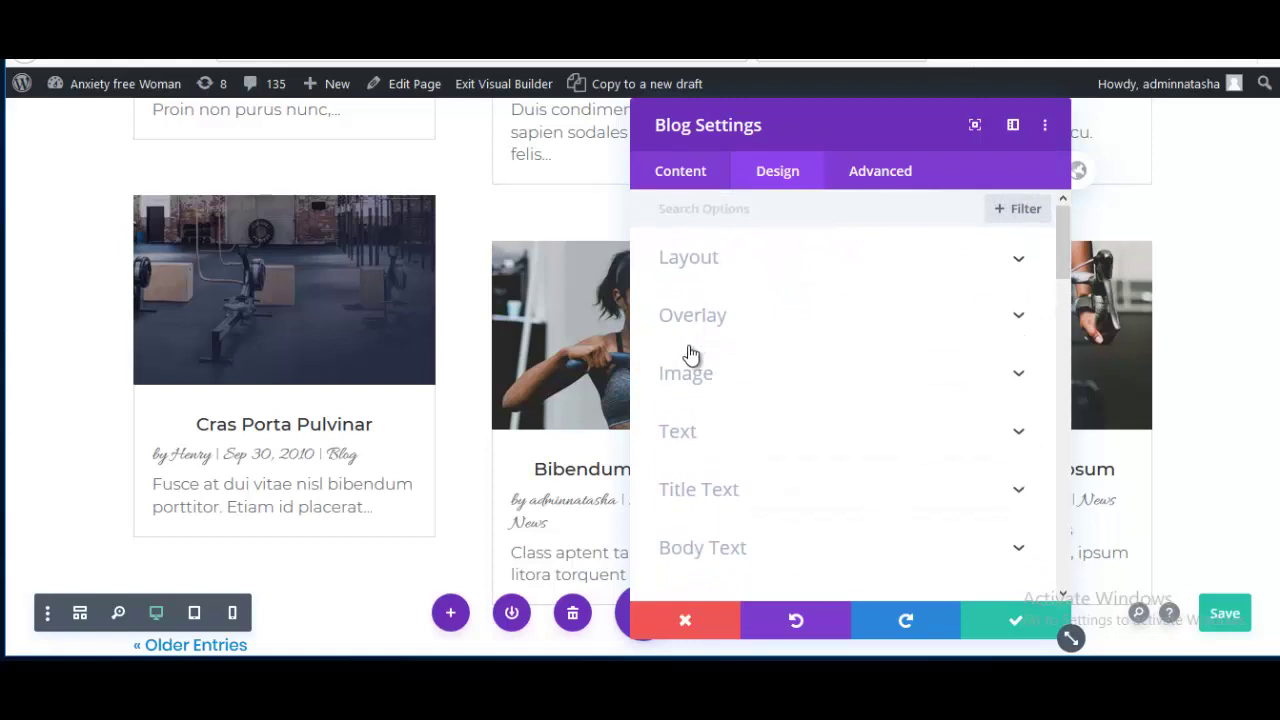
Set the Blog module's Text Alignment to center
left_click(693, 440)
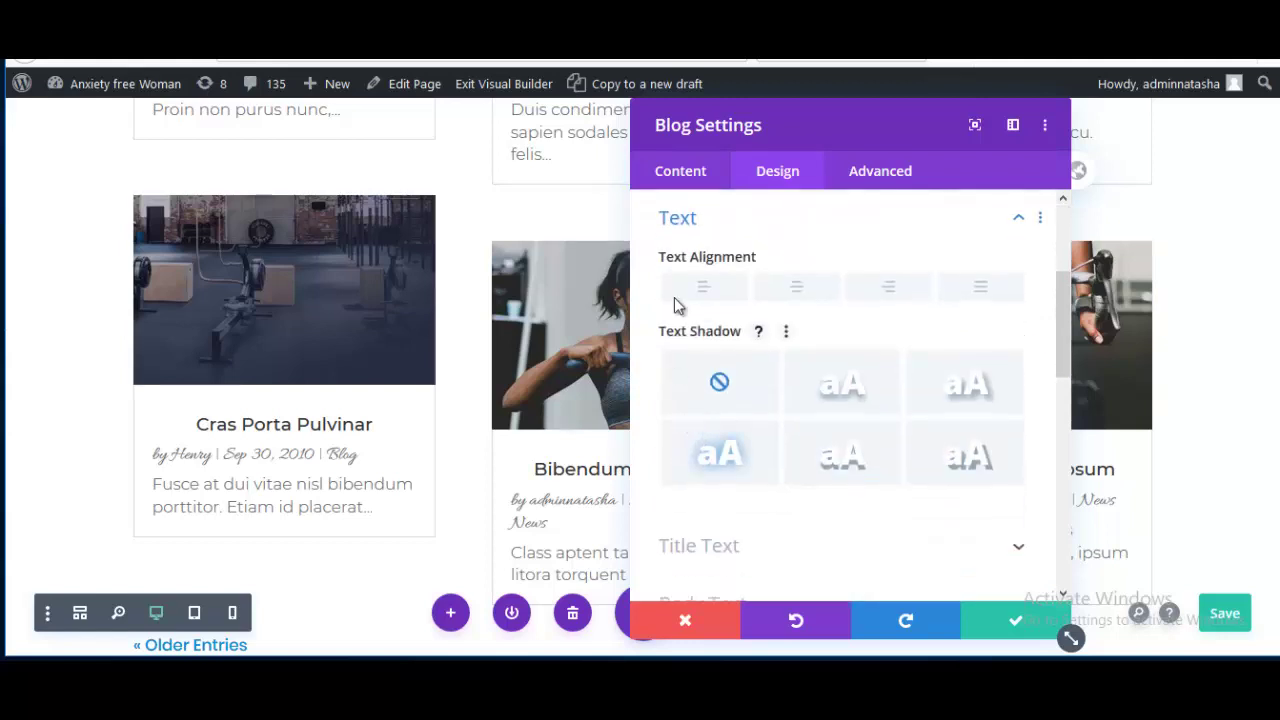
left_click(795, 290)
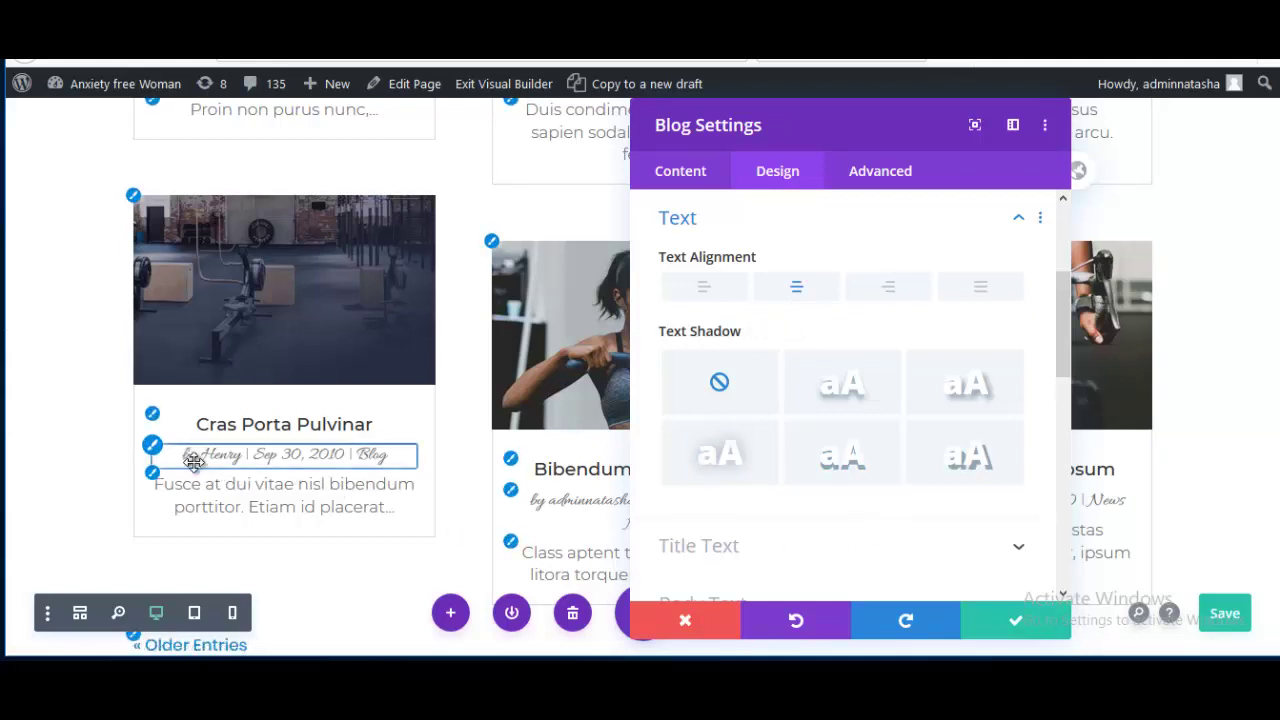
Turn off Show Author in the Blog module's Elements settings
left_click(680, 174)
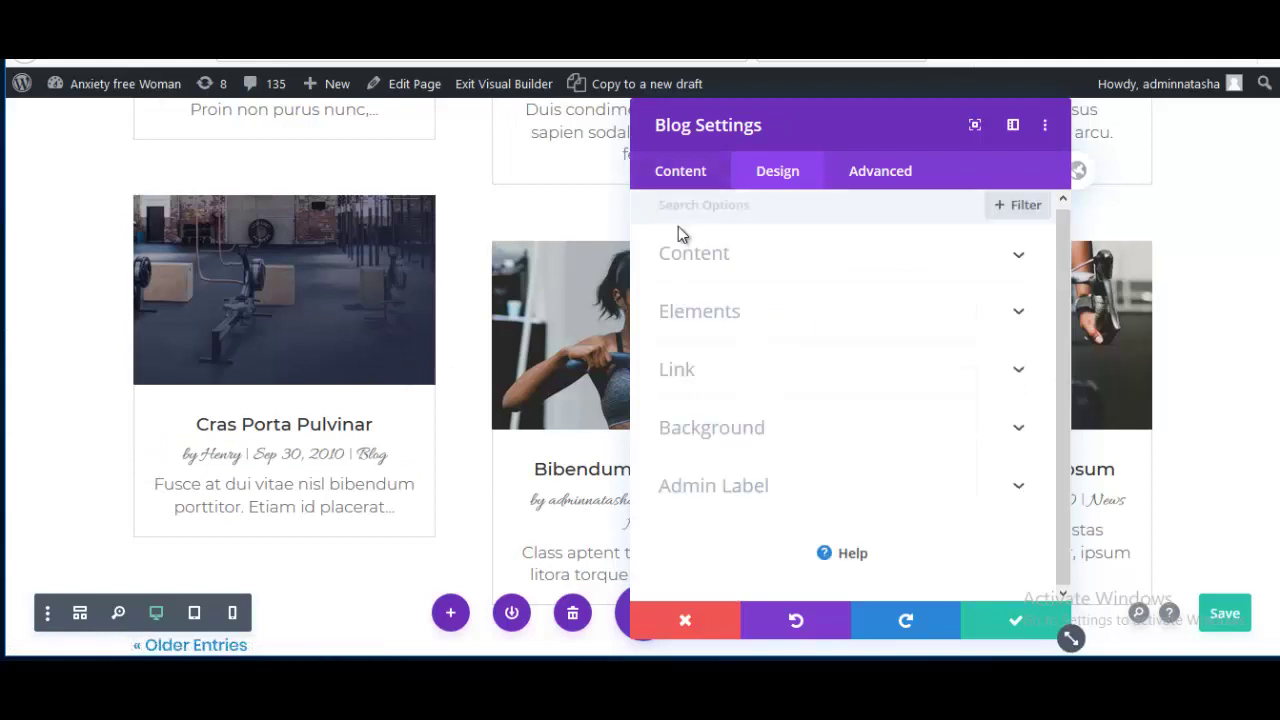
left_click(711, 325)
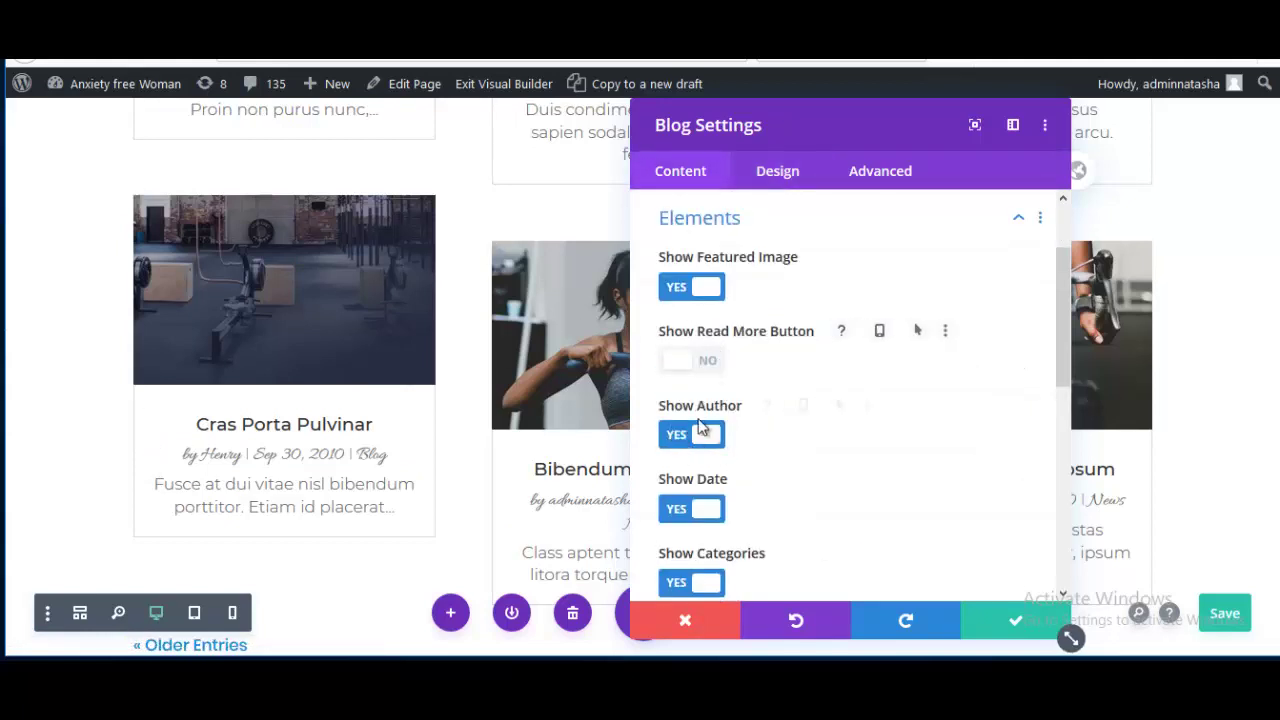
left_click(677, 439)
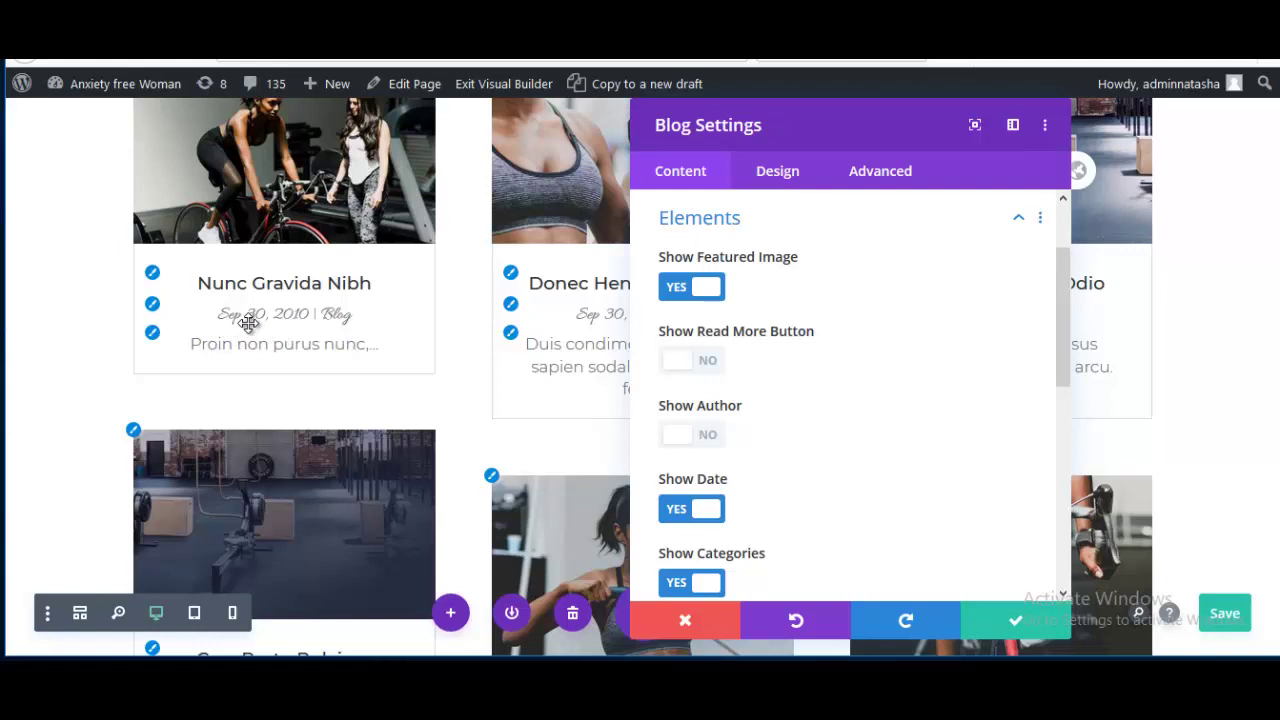
Set the blog Date Format to 'j M' so dates read like 30 Sep
scroll(848, 450, "up", 1)
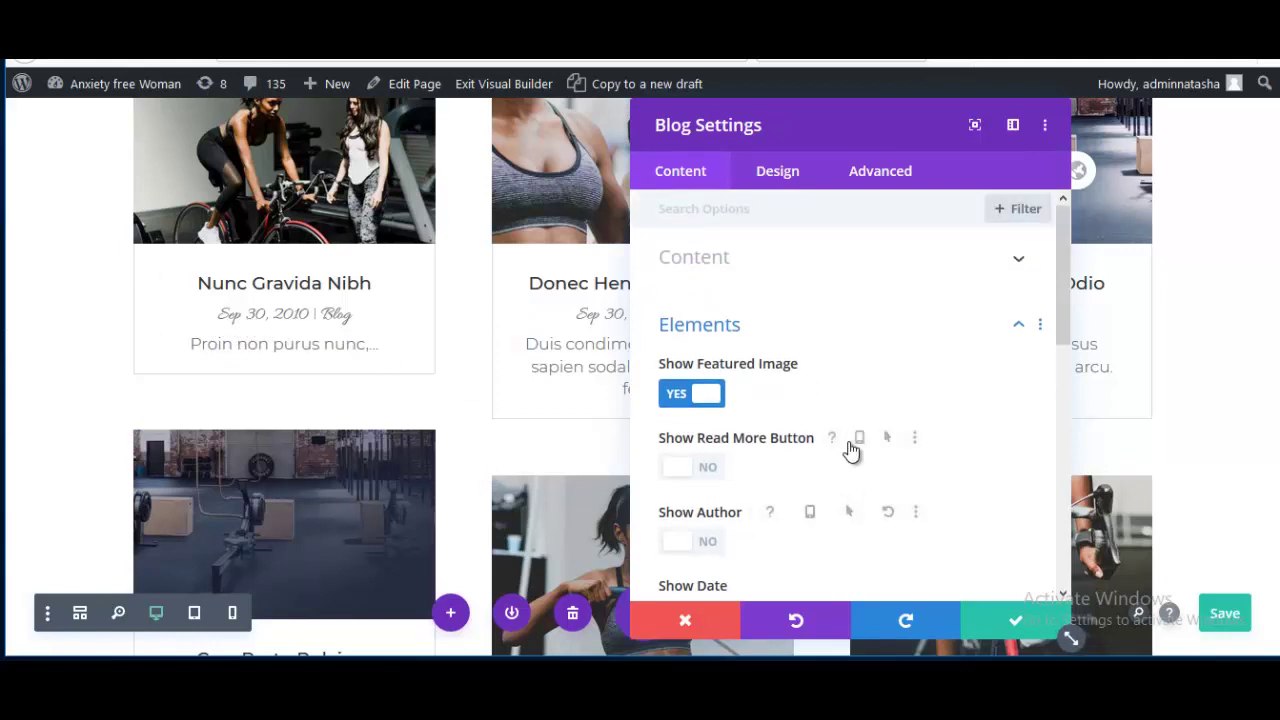
scroll(848, 450, "down", 5)
scroll(848, 450, "up", 6)
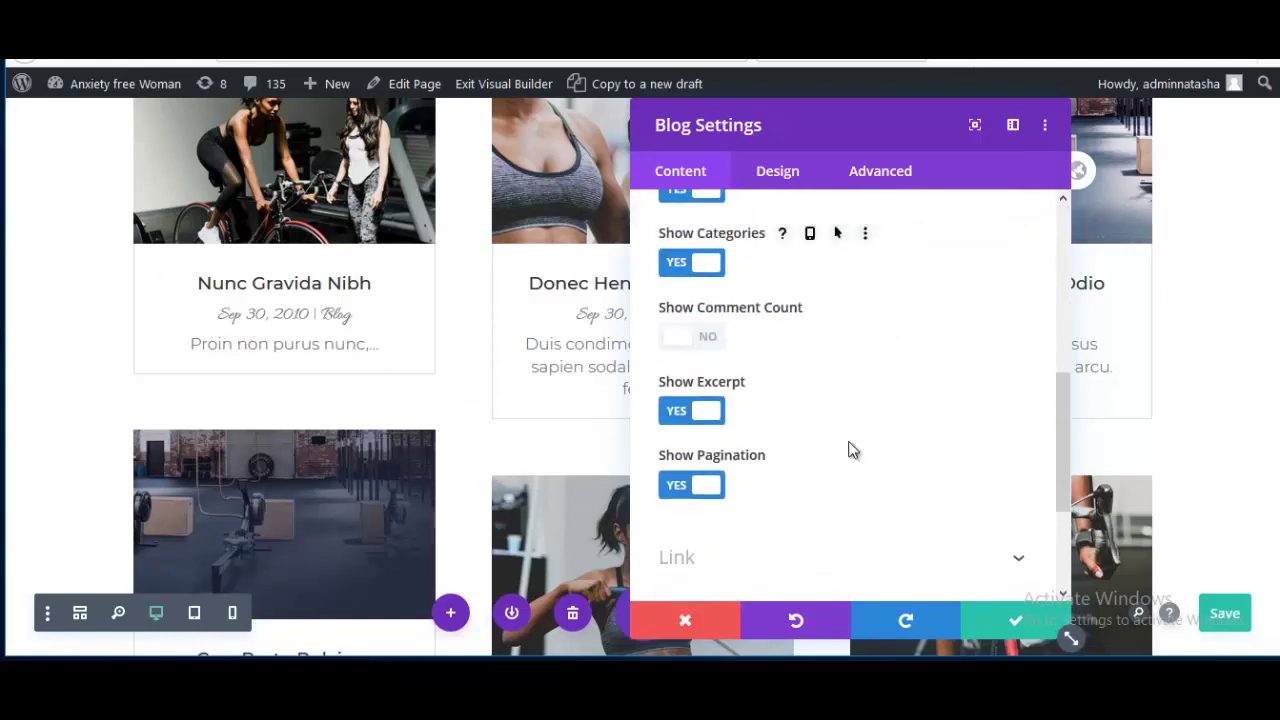
left_click(745, 266)
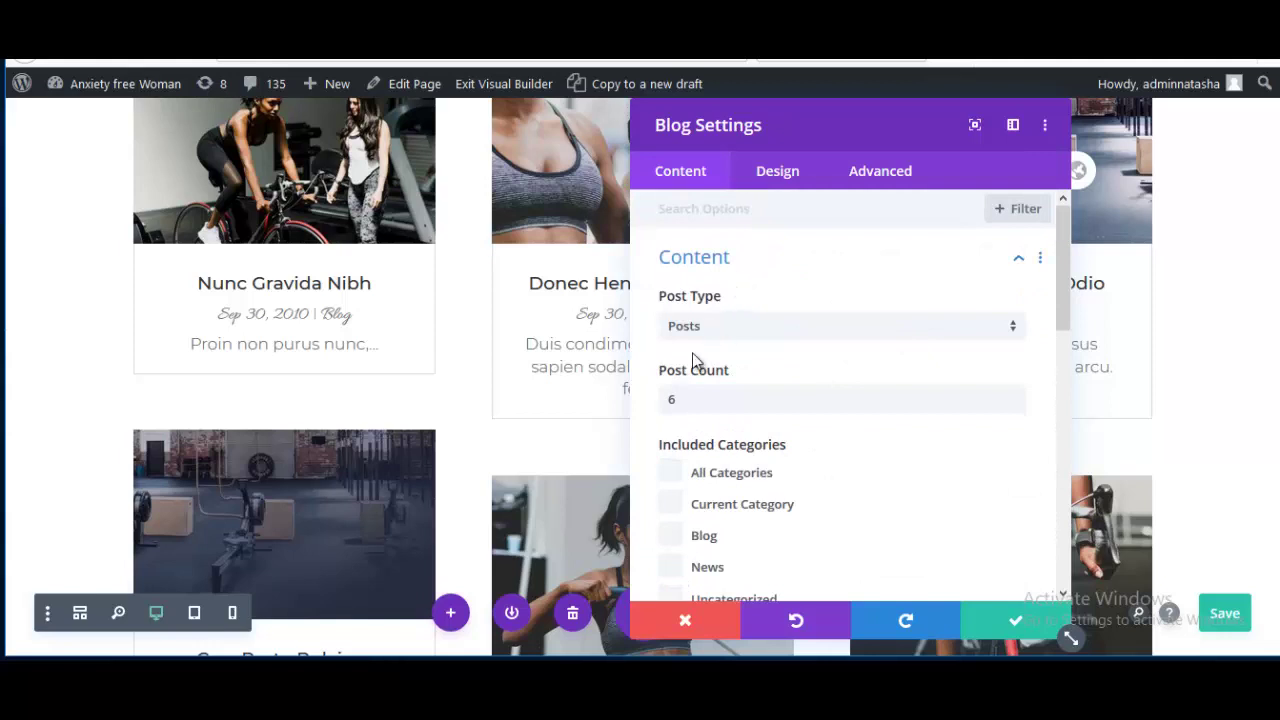
scroll(700, 429, "down", 3)
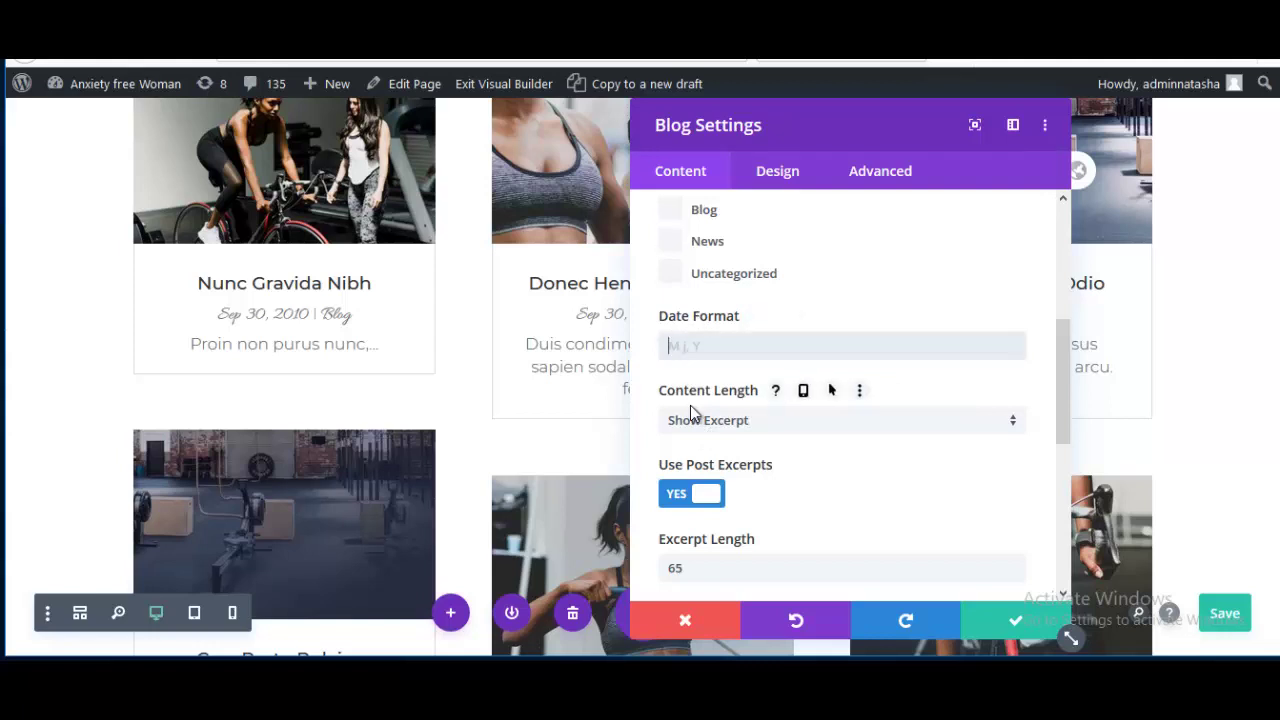
type("j M")
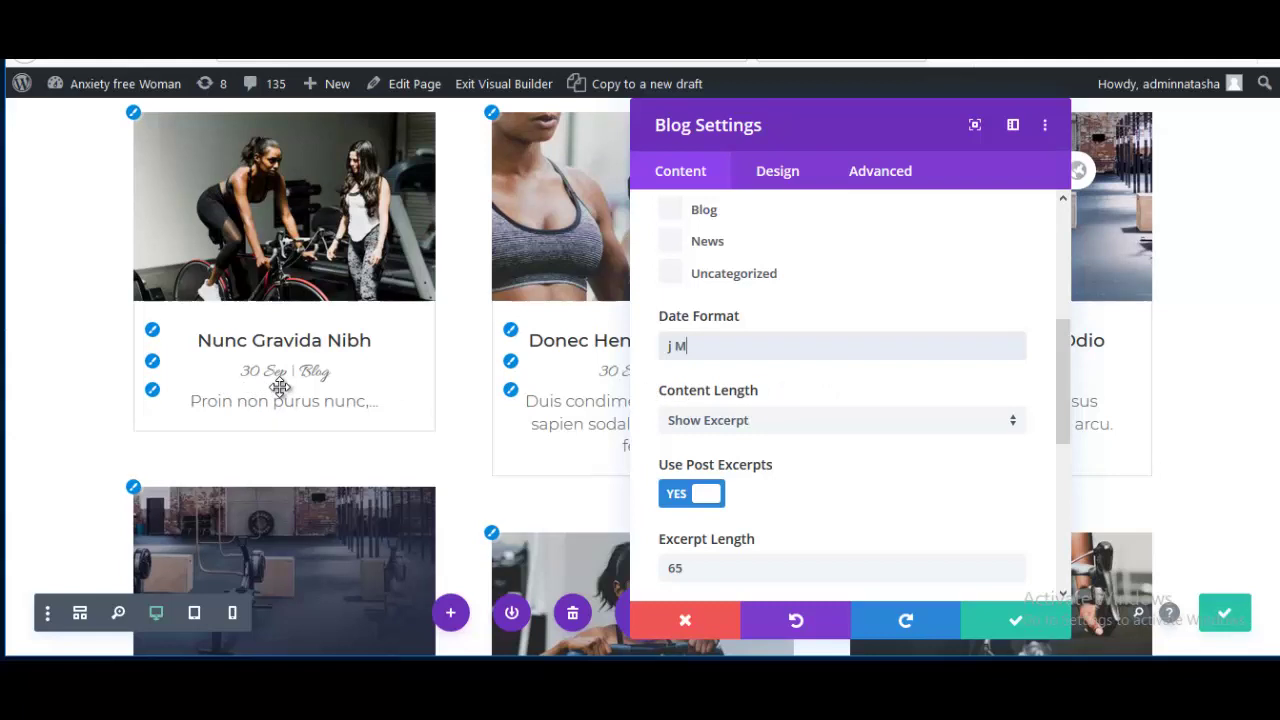
Reduce the post meta line height to 1em
left_click(312, 376)
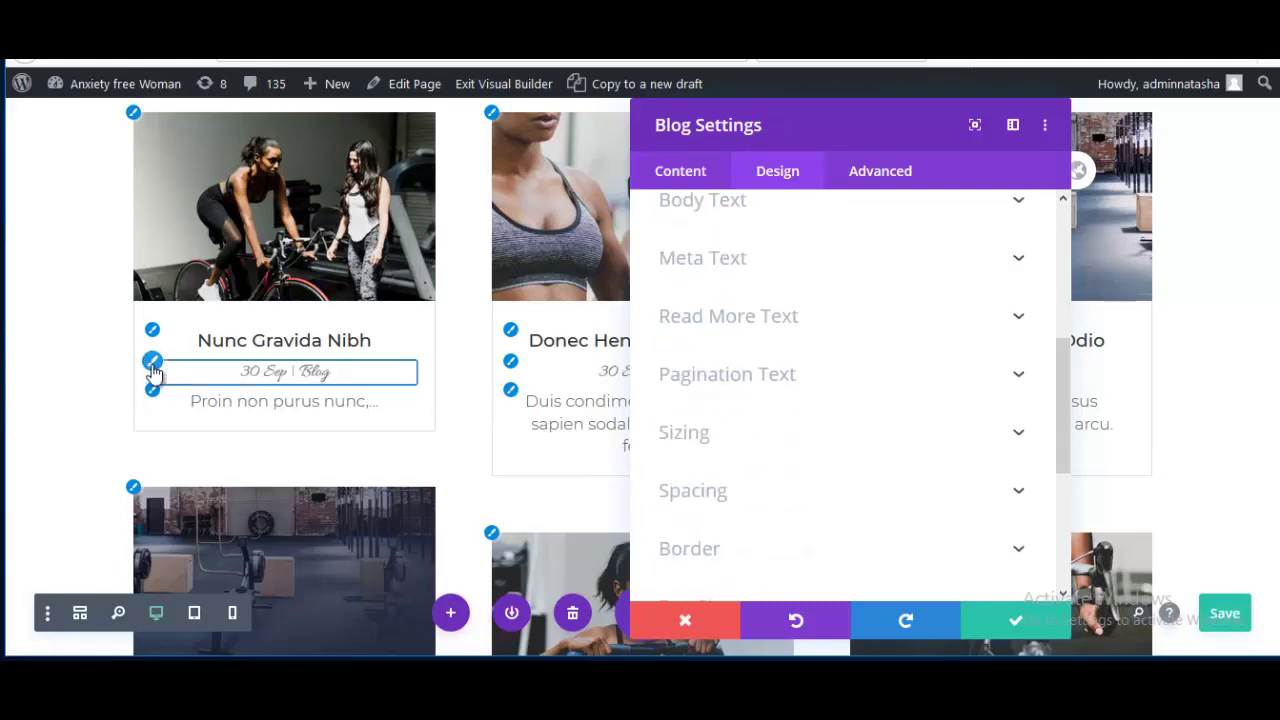
scroll(772, 395, "down", 3)
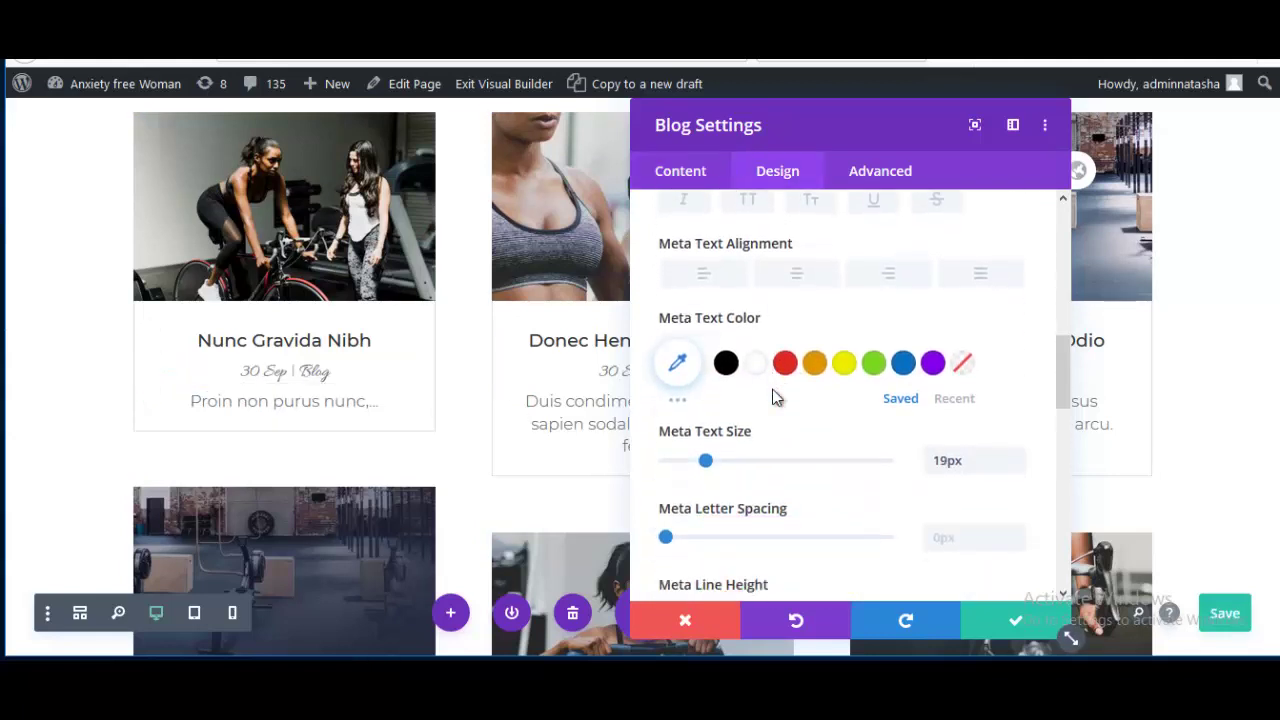
scroll(772, 389, "down", 3)
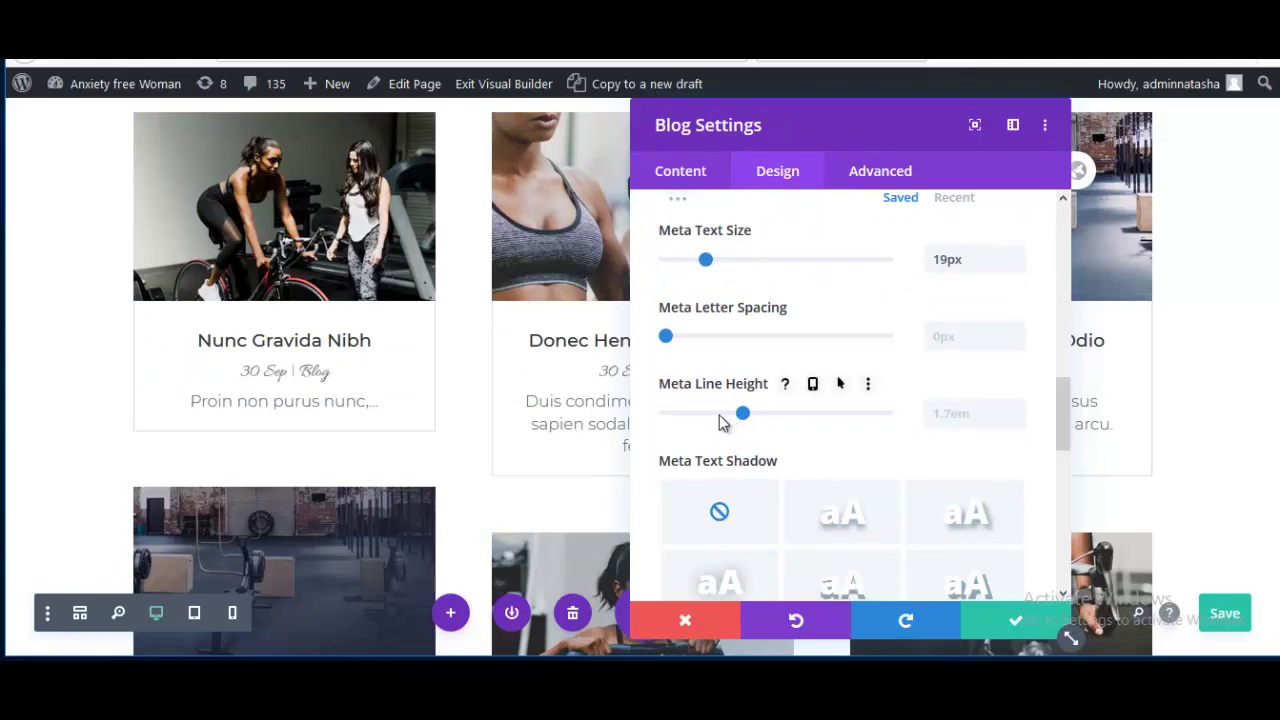
left_click_drag(722, 422, 670, 425)
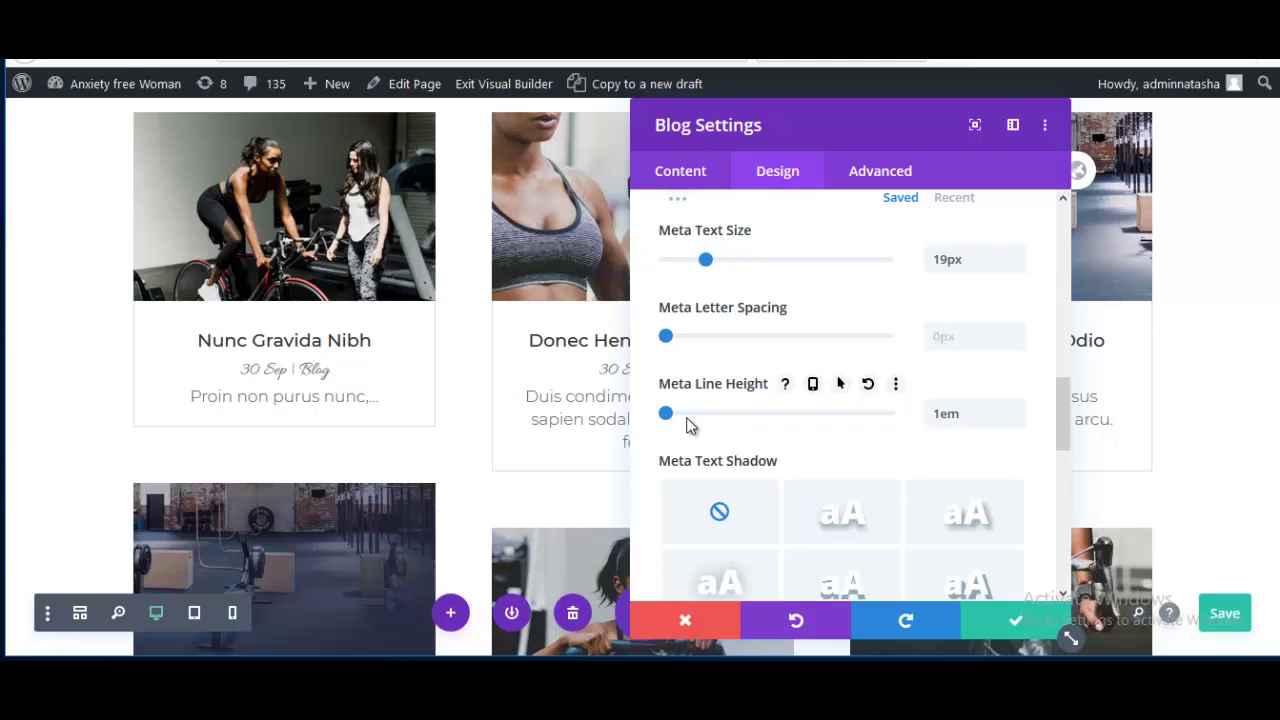
left_click(1015, 621)
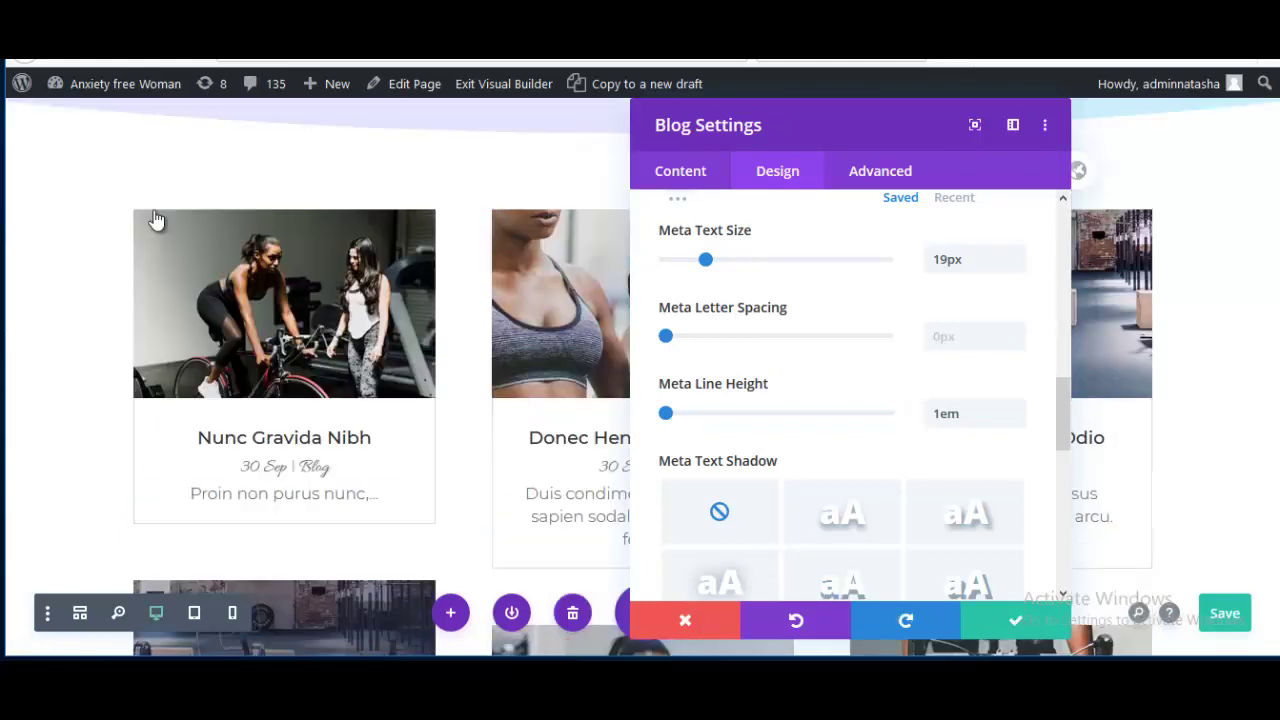
Give the post images a 4px white border and close Blog Settings
left_click(133, 210)
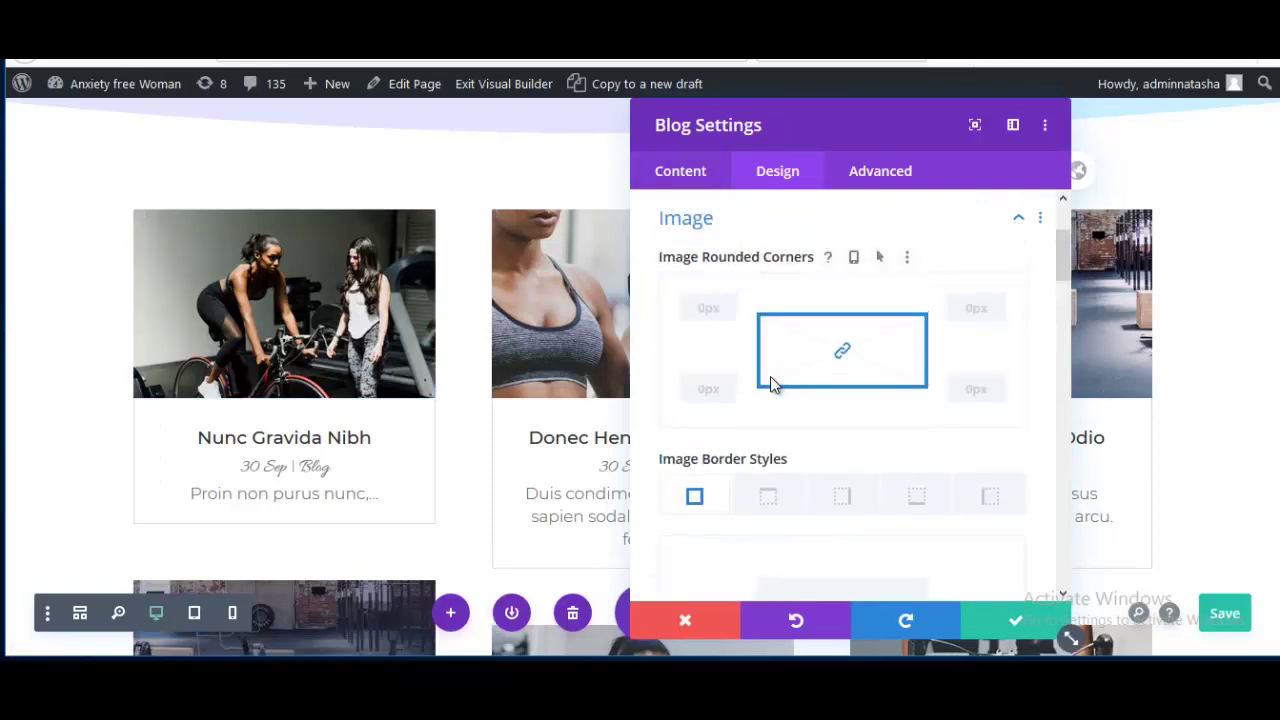
scroll(770, 376, "down", 2)
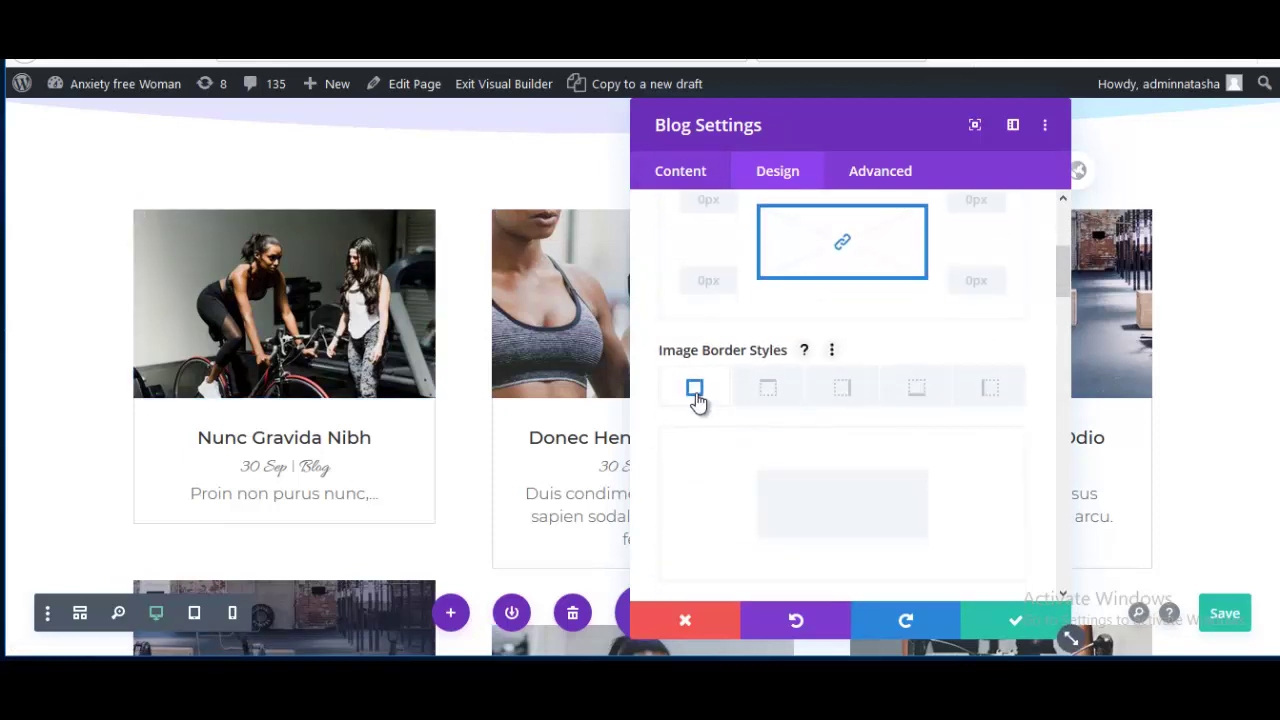
scroll(705, 420, "down", 2)
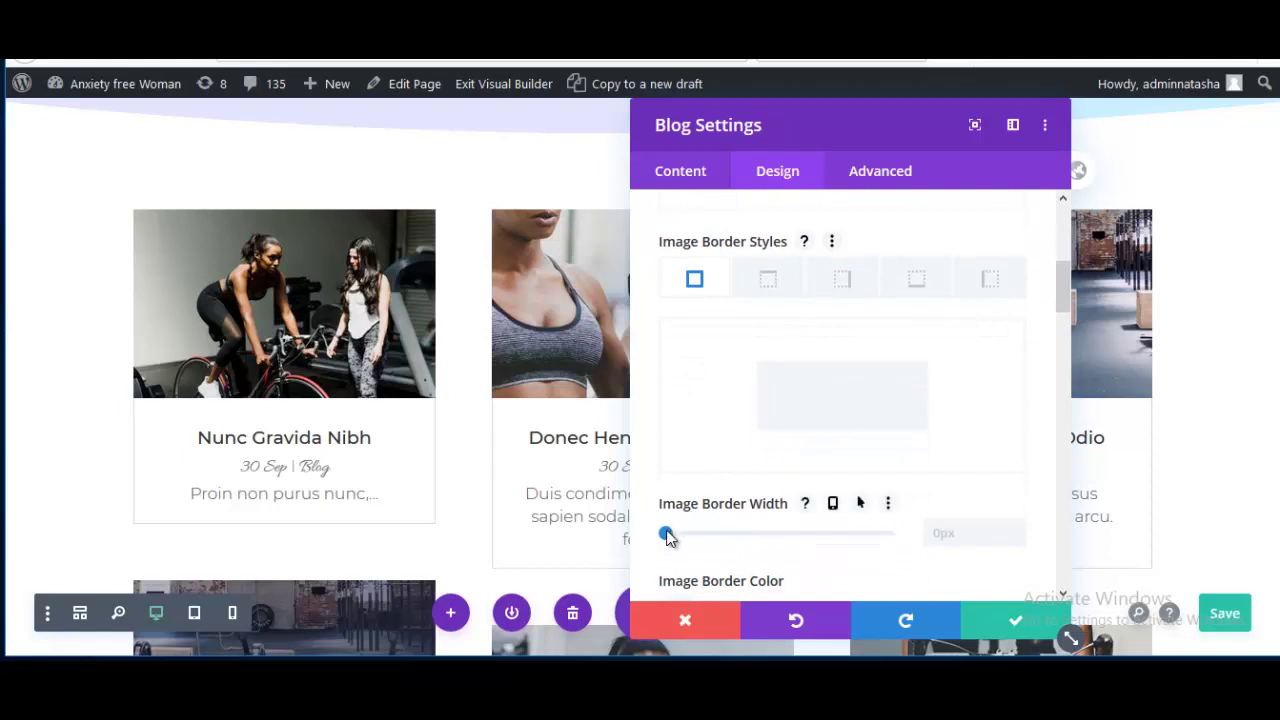
left_click_drag(673, 540, 684, 540)
scroll(690, 540, "down", 1)
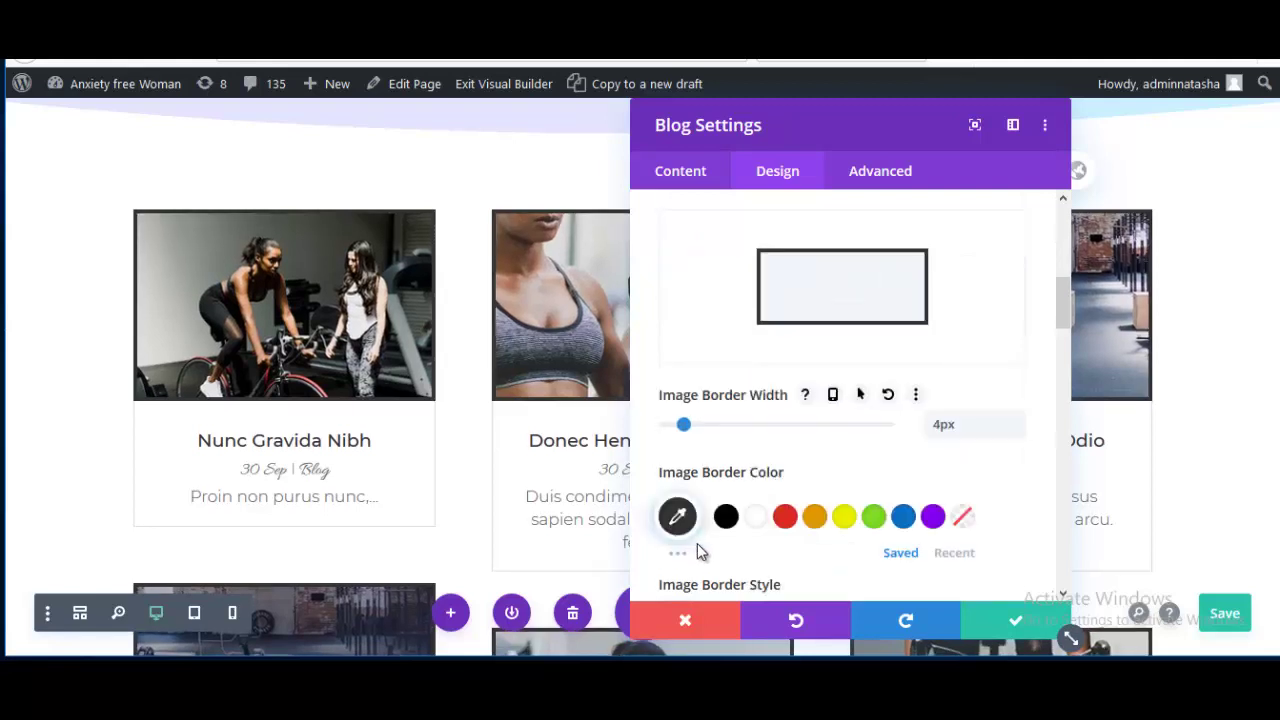
left_click(755, 518)
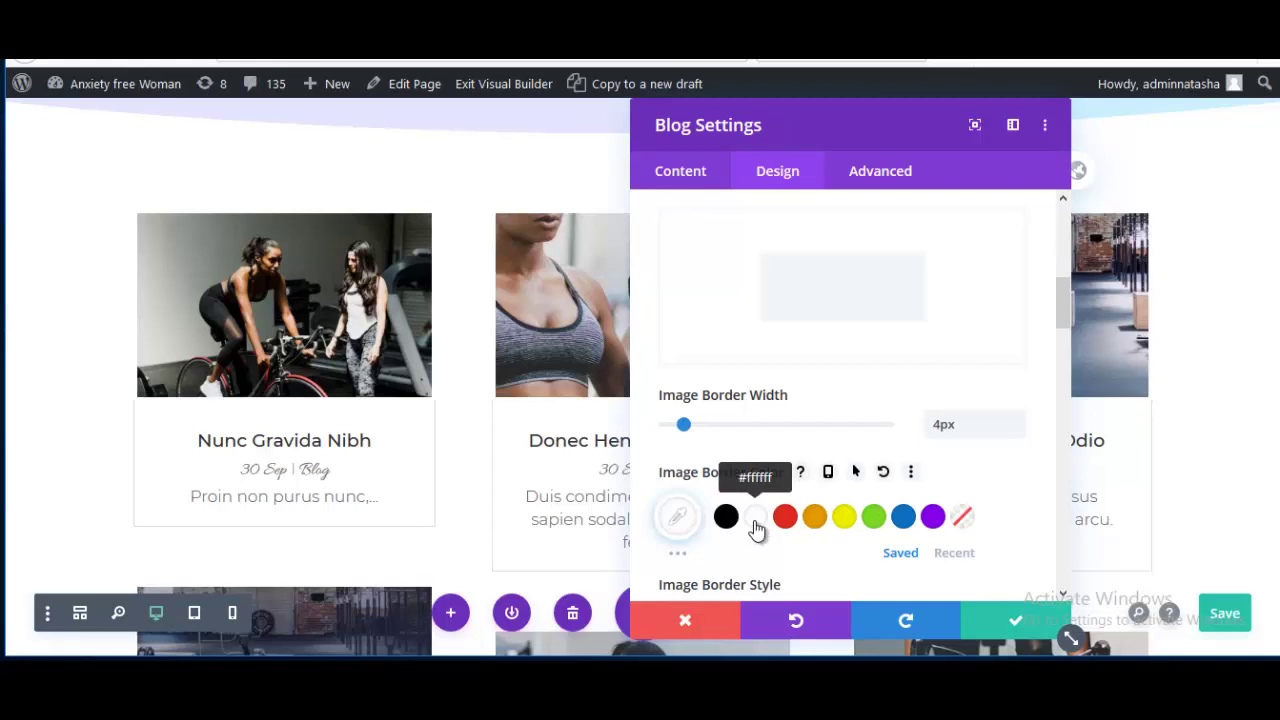
key("Escape")
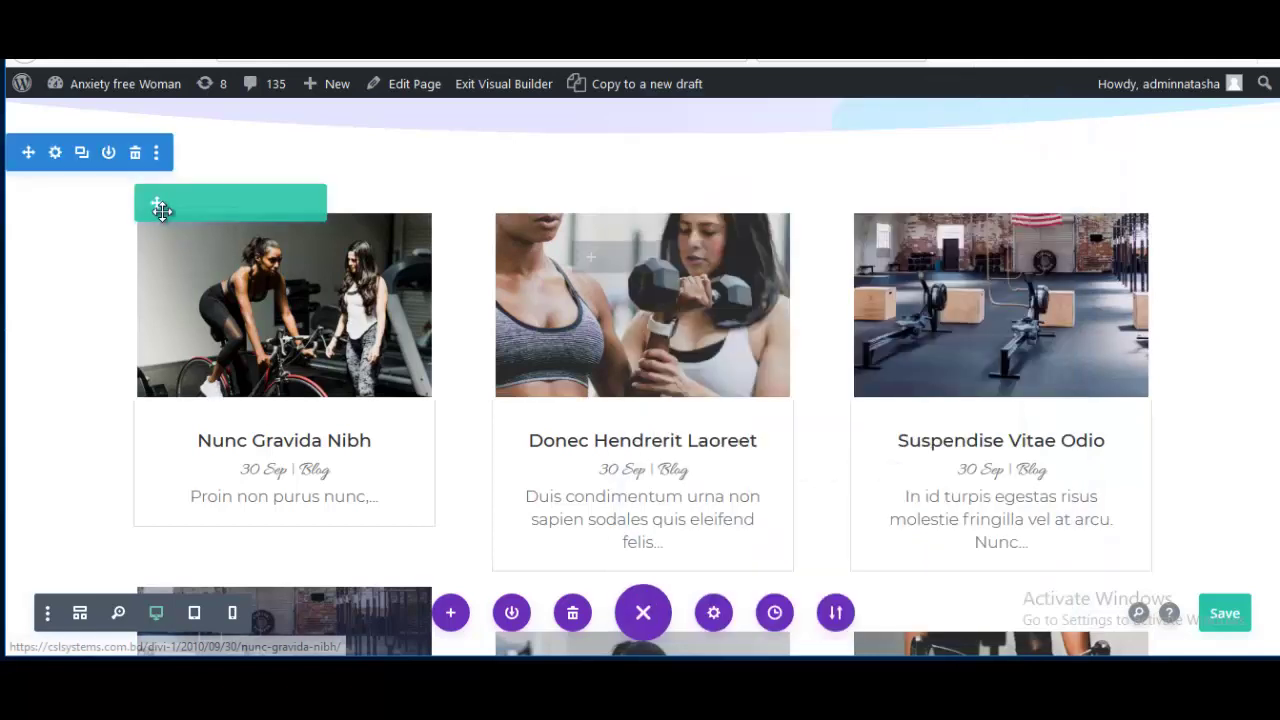
Give the blog section a #f9f9f9 background colour and save the section settings
left_click(55, 153)
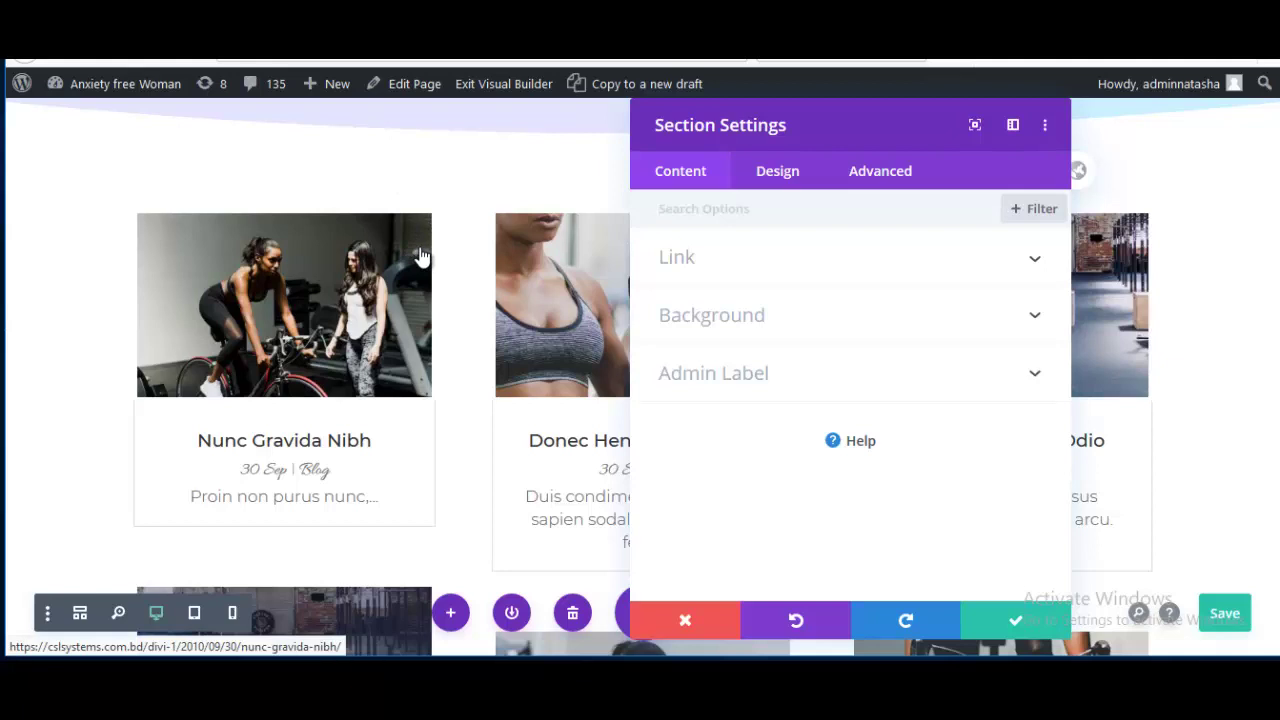
left_click(718, 320)
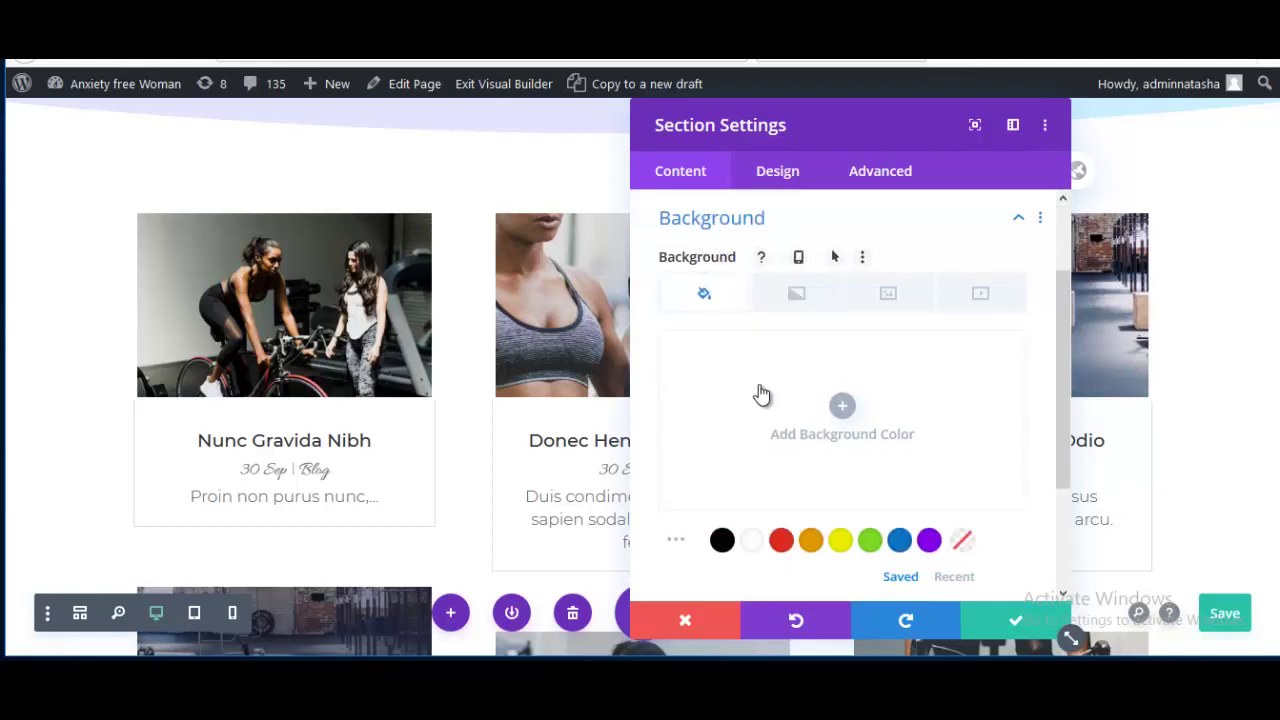
left_click(840, 406)
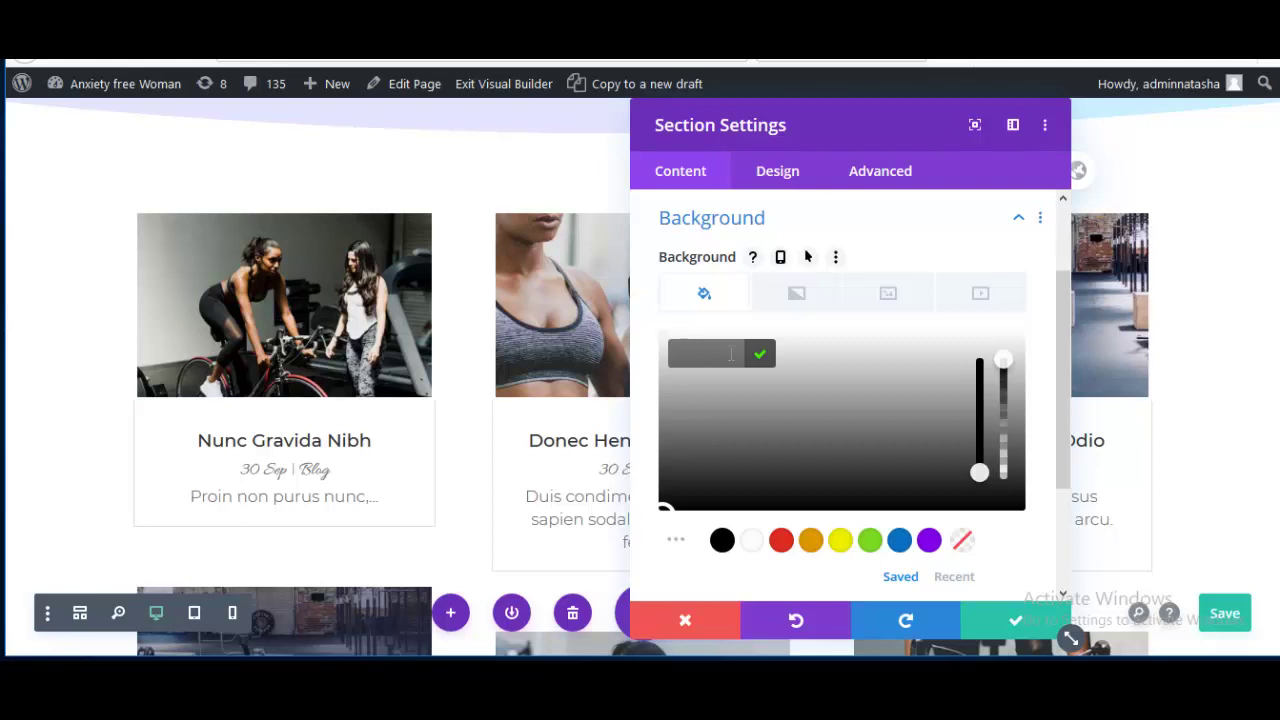
type("#f9f9f9")
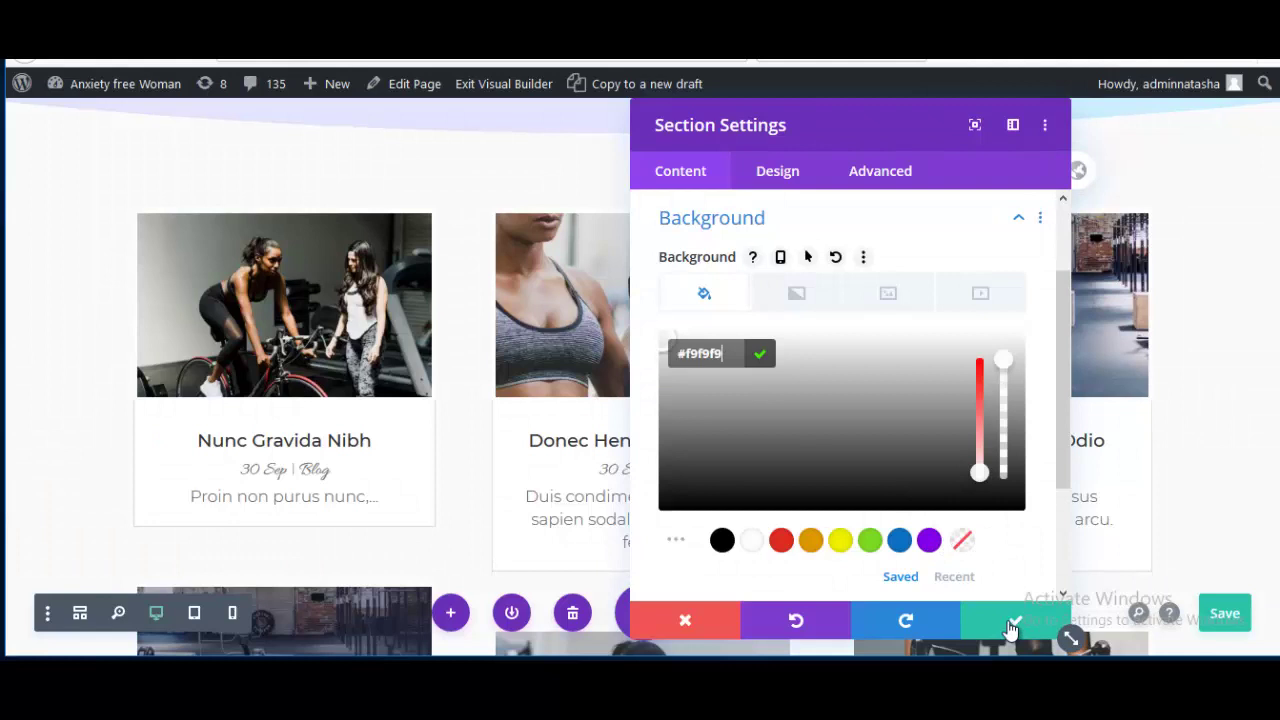
left_click(1003, 625)
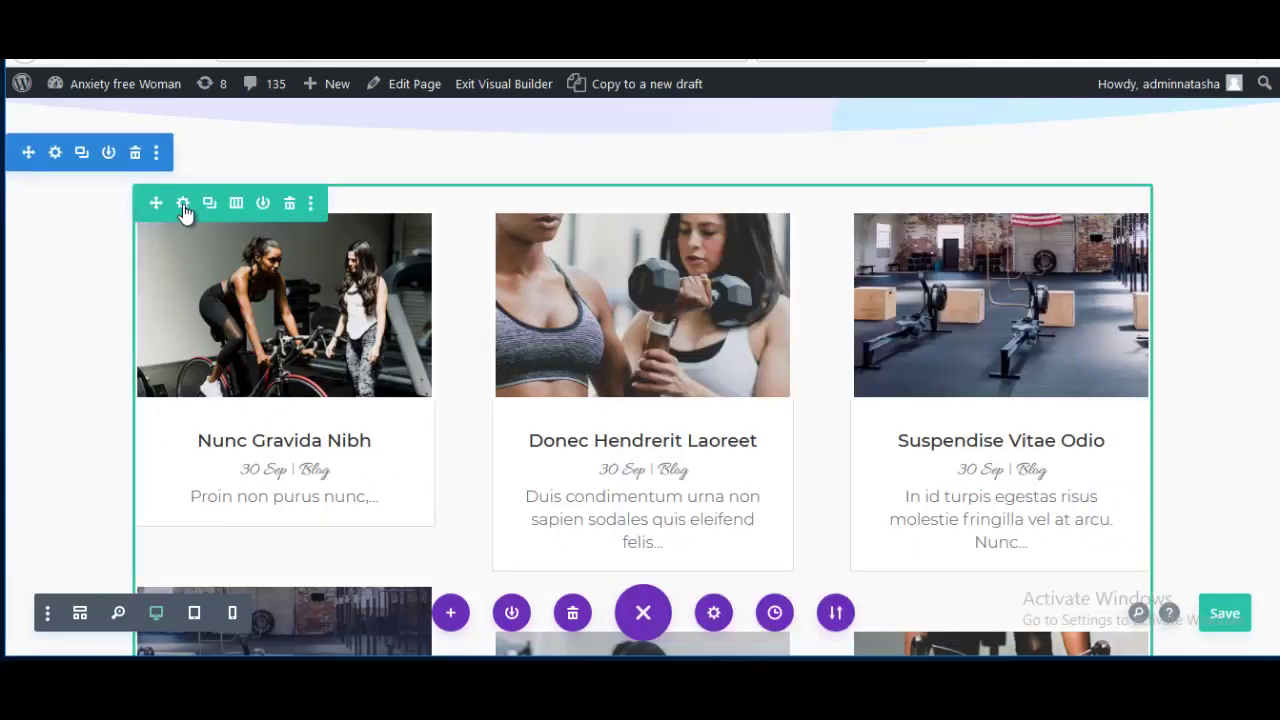
Enable a custom gutter width of 2 in the blog row's Sizing settings
left_click(182, 204)
left_click(777, 172)
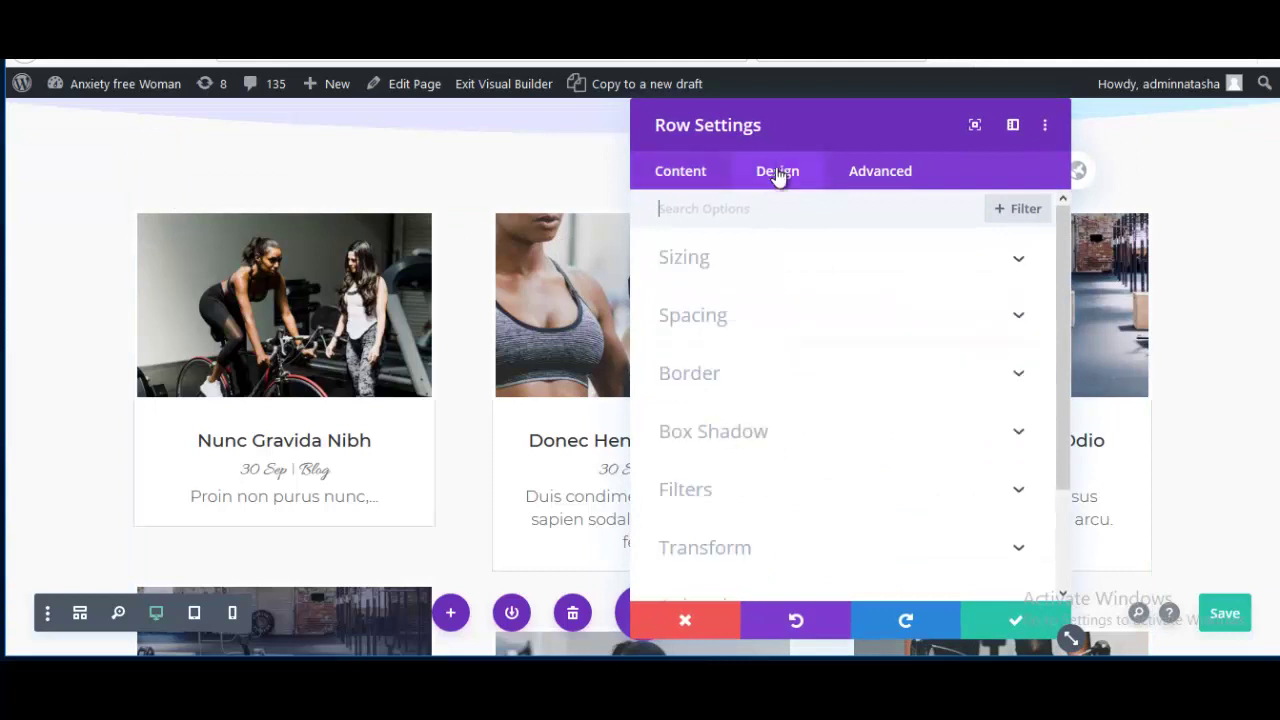
left_click(690, 260)
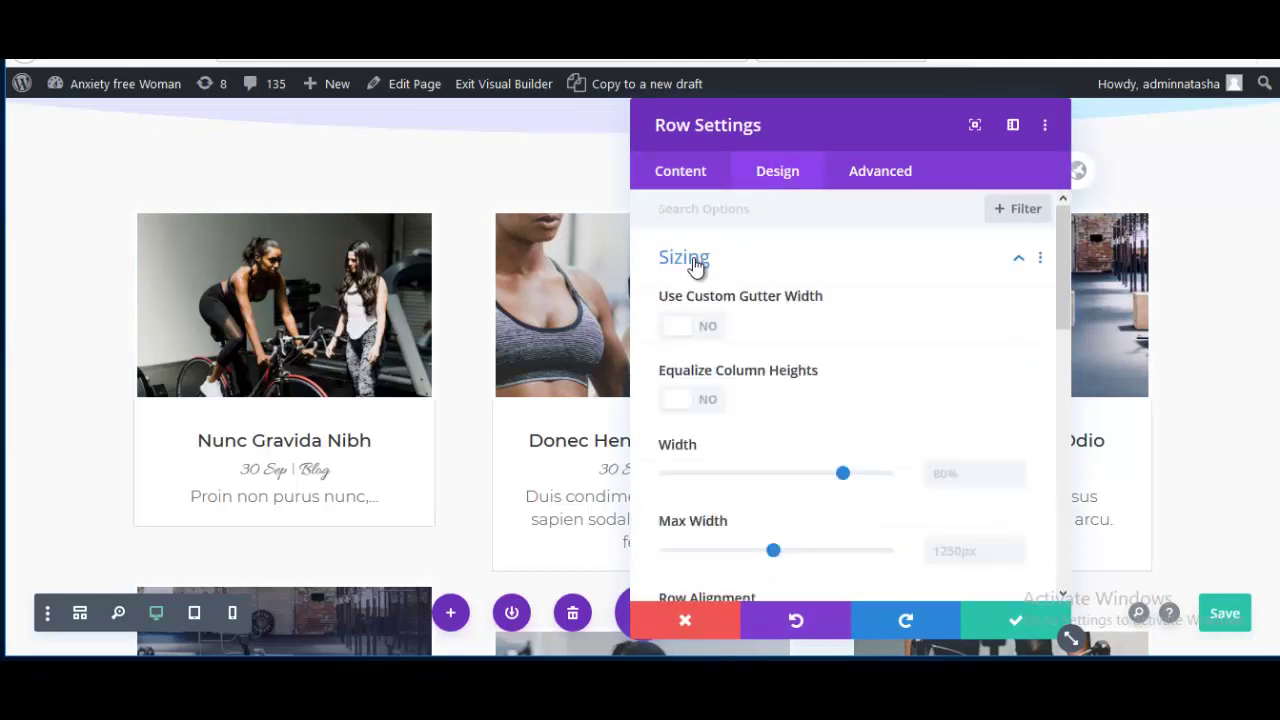
left_click(700, 330)
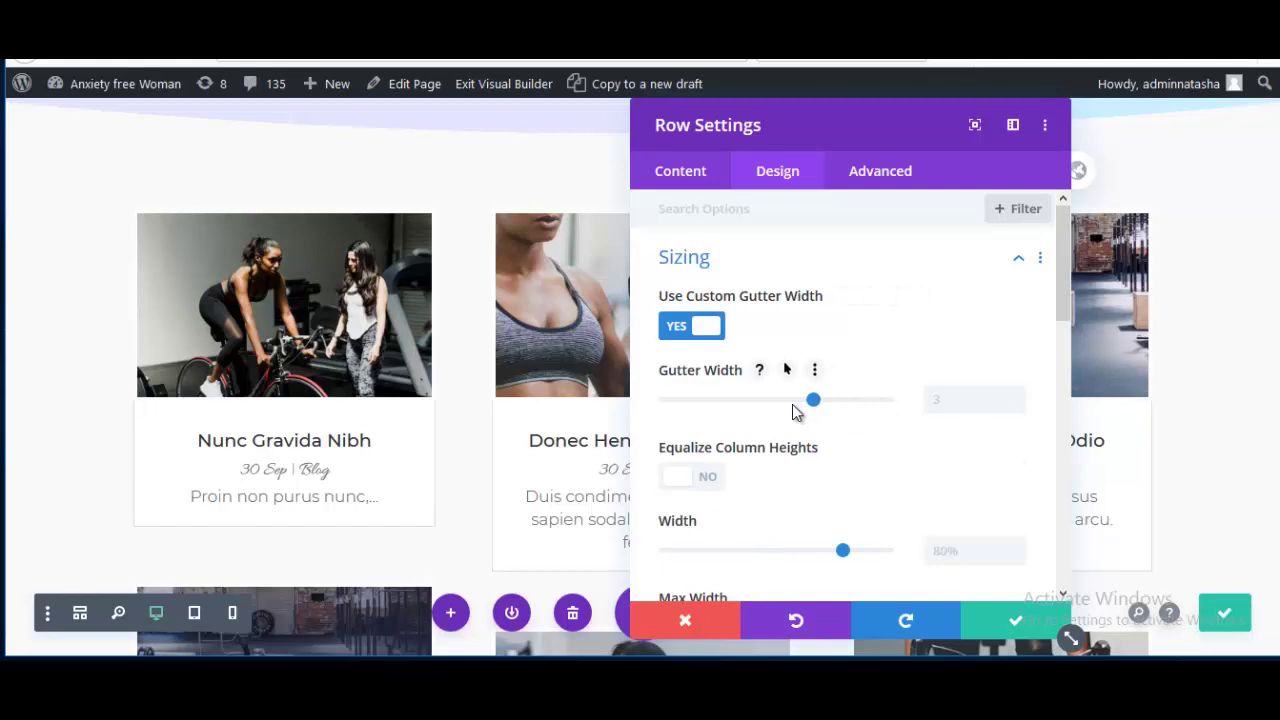
left_click(754, 400)
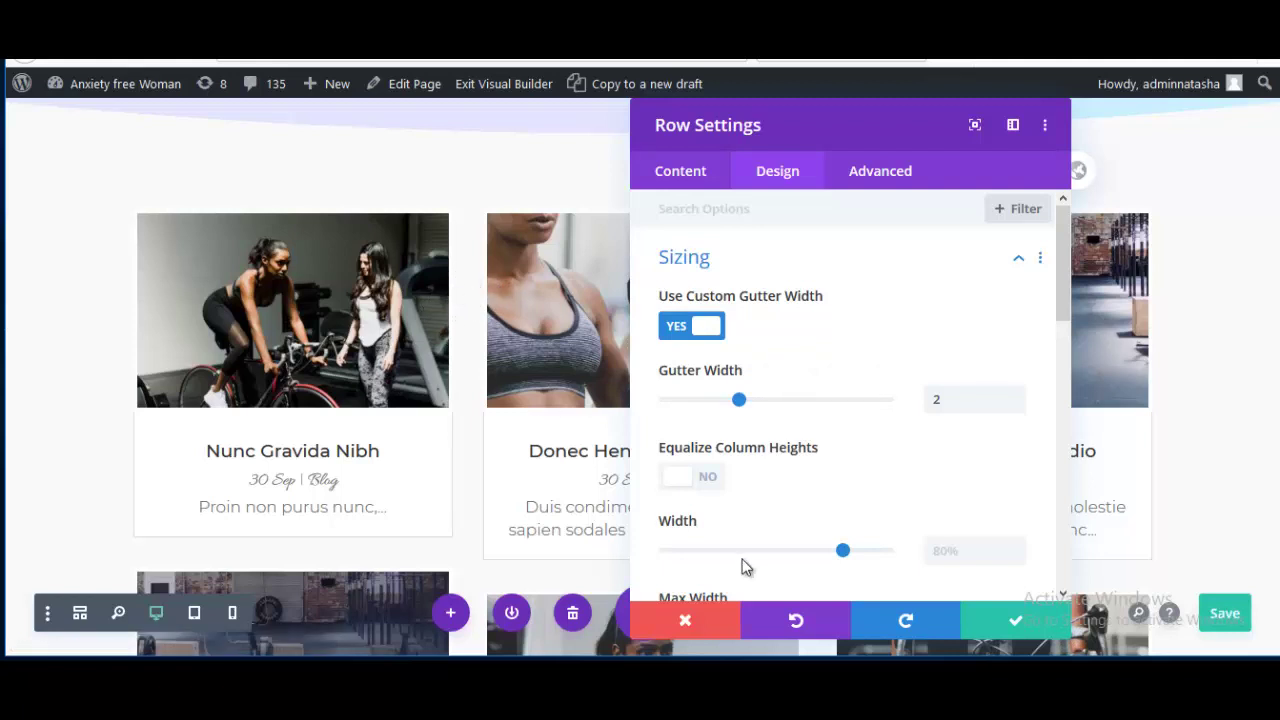
Set the blog cards' Grid Layout border width to 0px
left_click(984, 625)
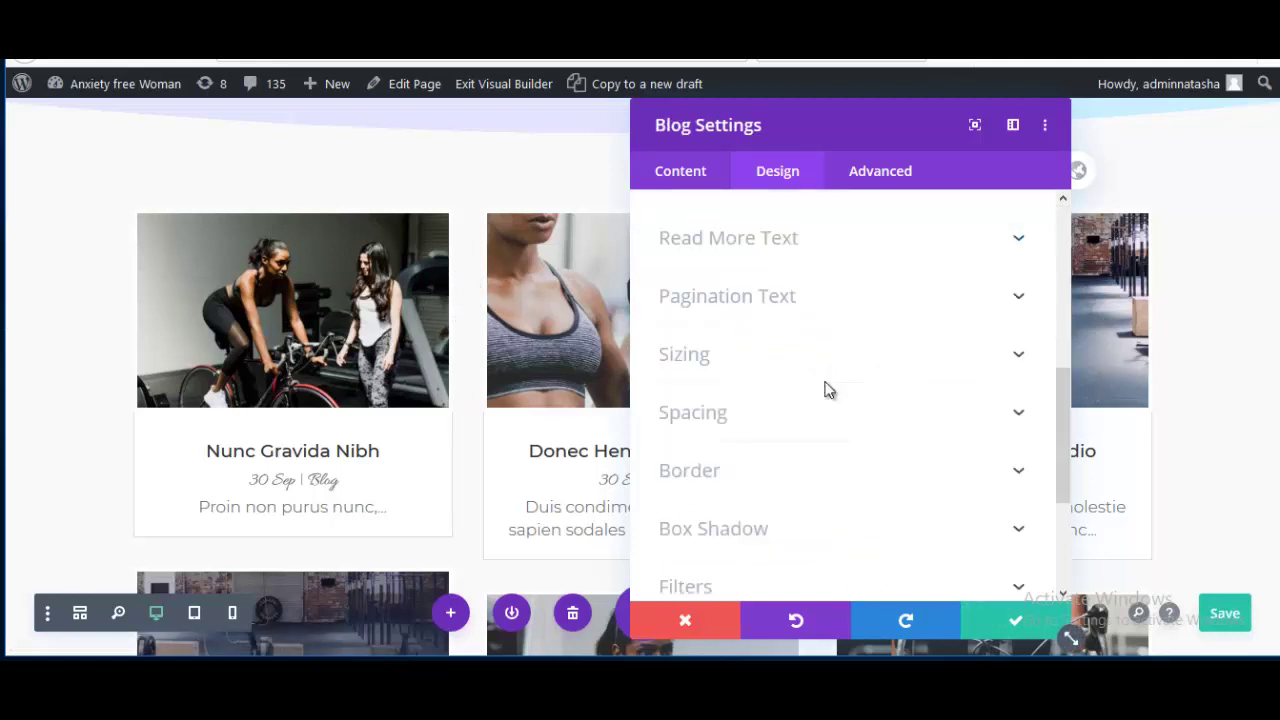
left_click(729, 472)
scroll(736, 450, "down", 1)
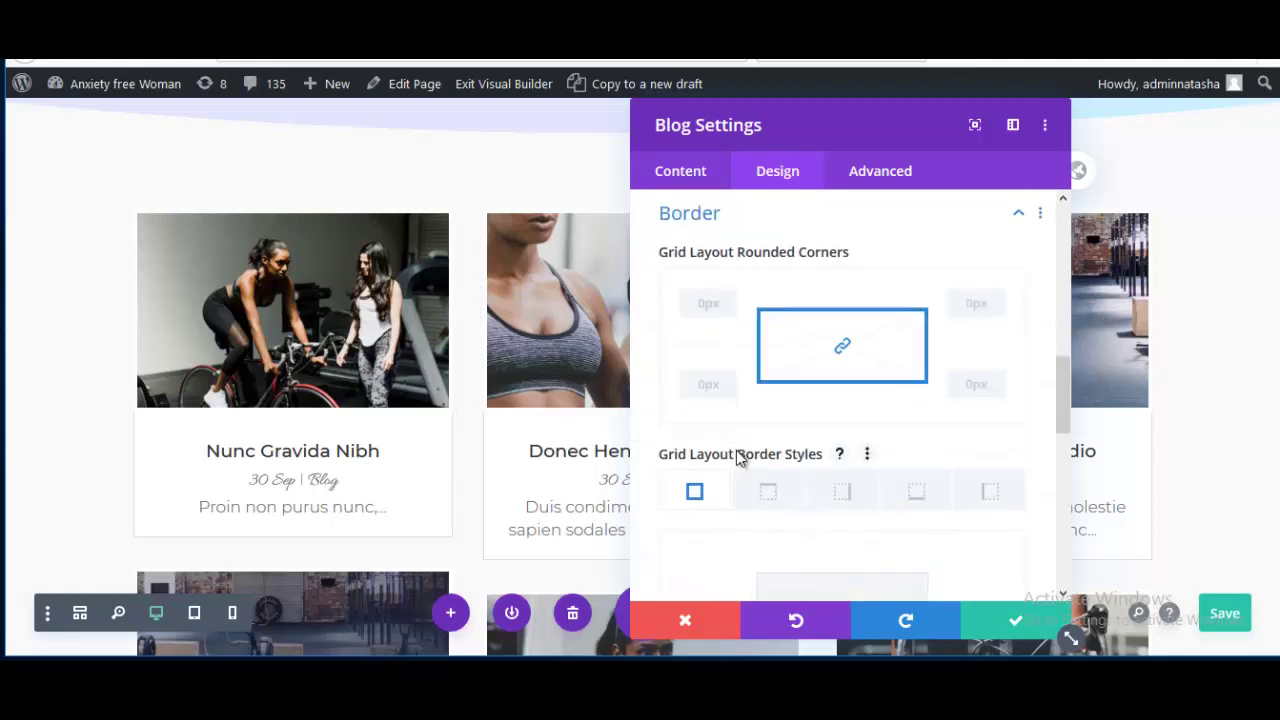
scroll(735, 444, "down", 1)
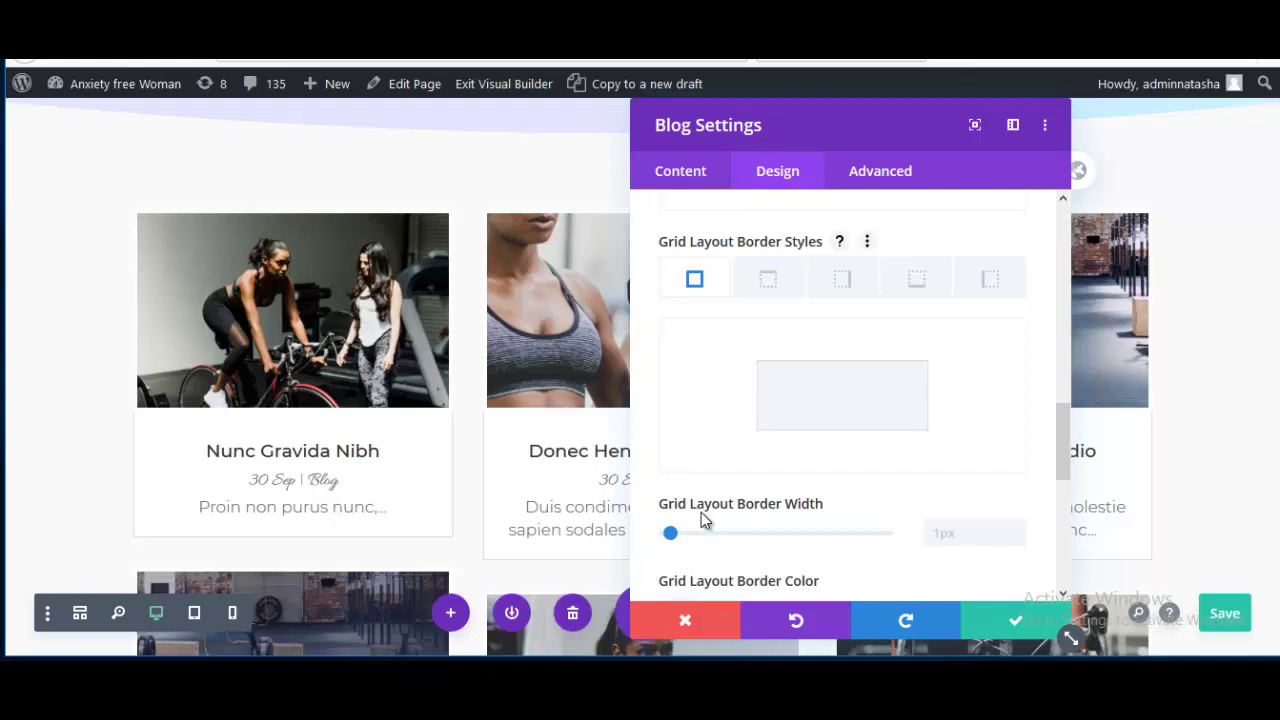
left_click_drag(671, 532, 634, 541)
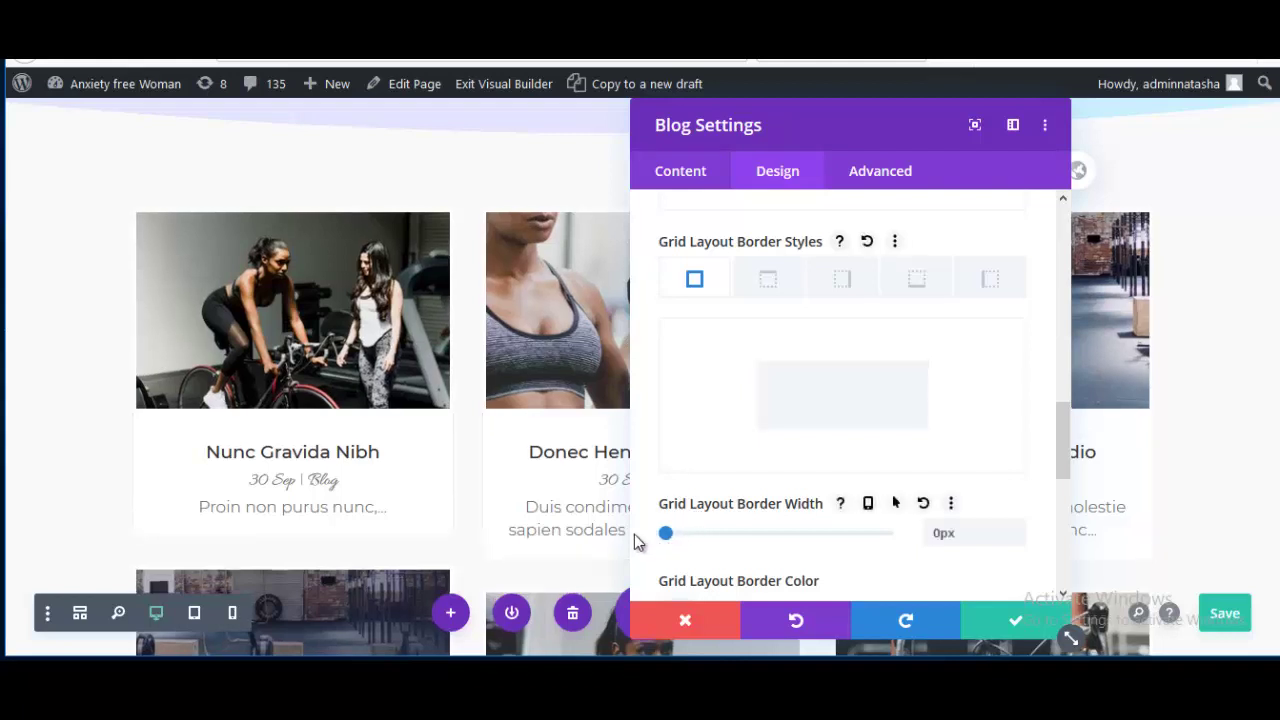
Apply the first Box Shadow preset with 9px vertical offset, 34px blur and -11px spread
scroll(799, 406, "down", 1)
scroll(799, 406, "down", 3)
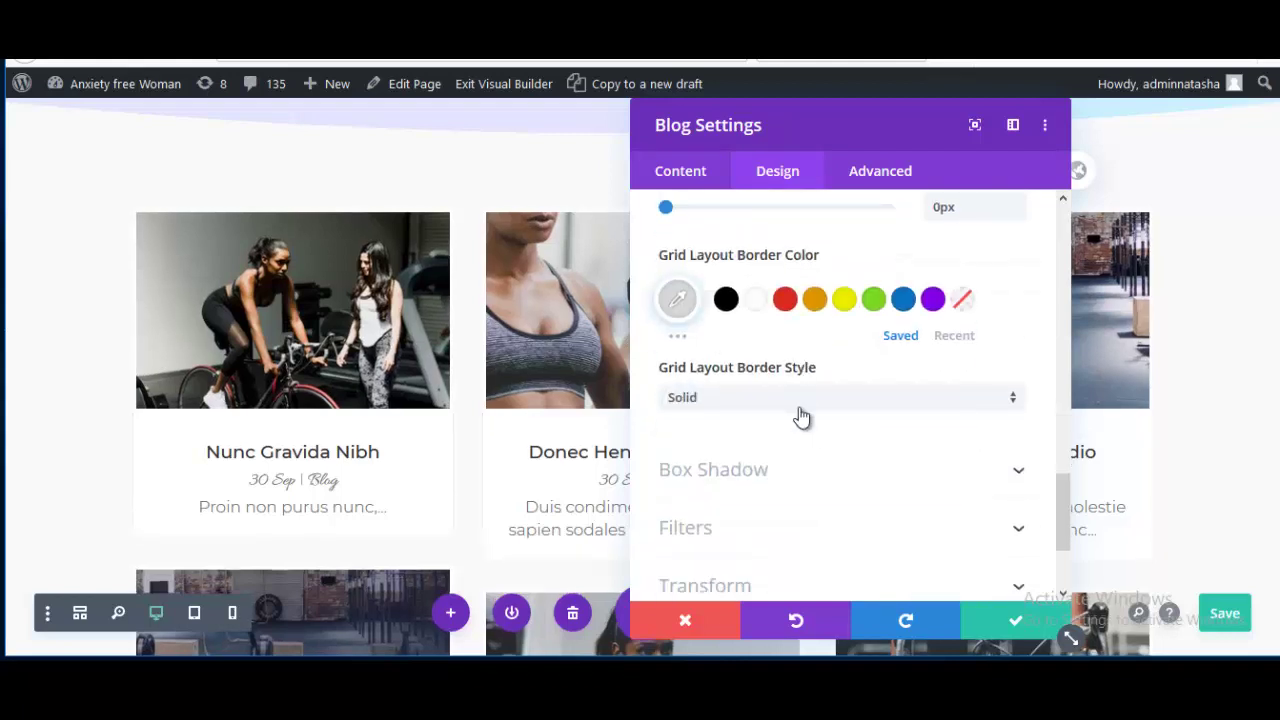
left_click(734, 484)
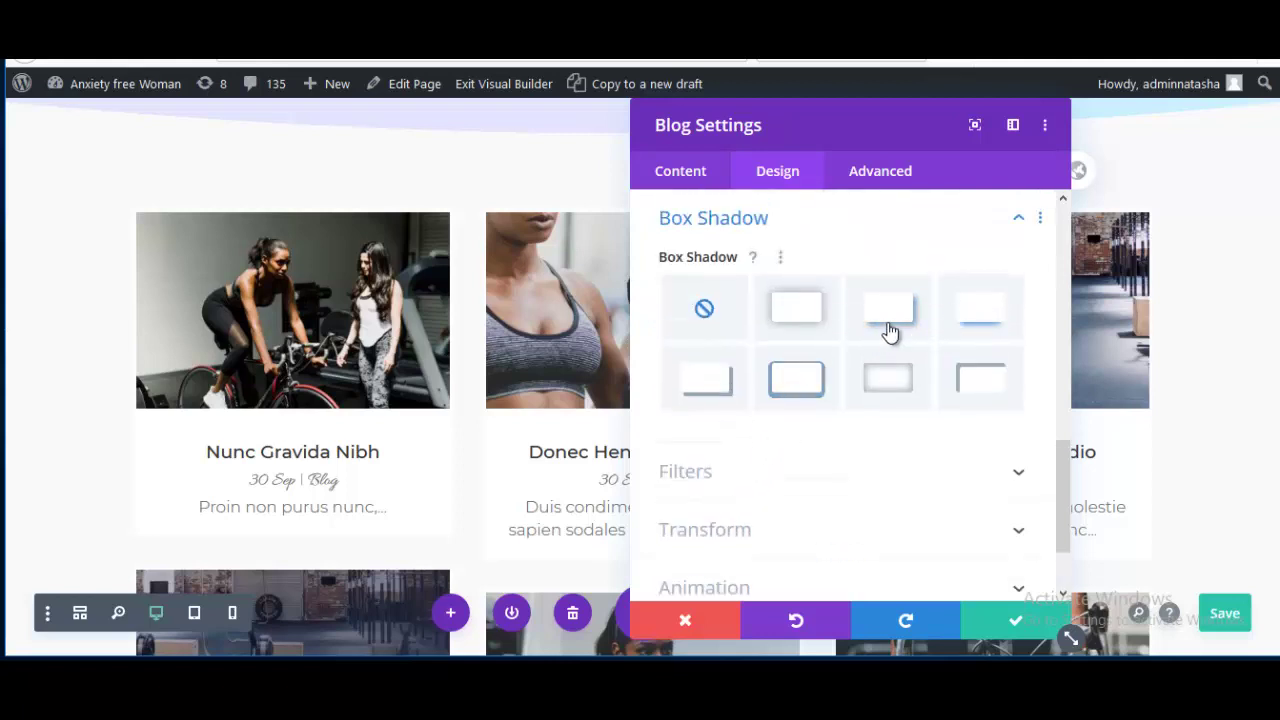
left_click(797, 310)
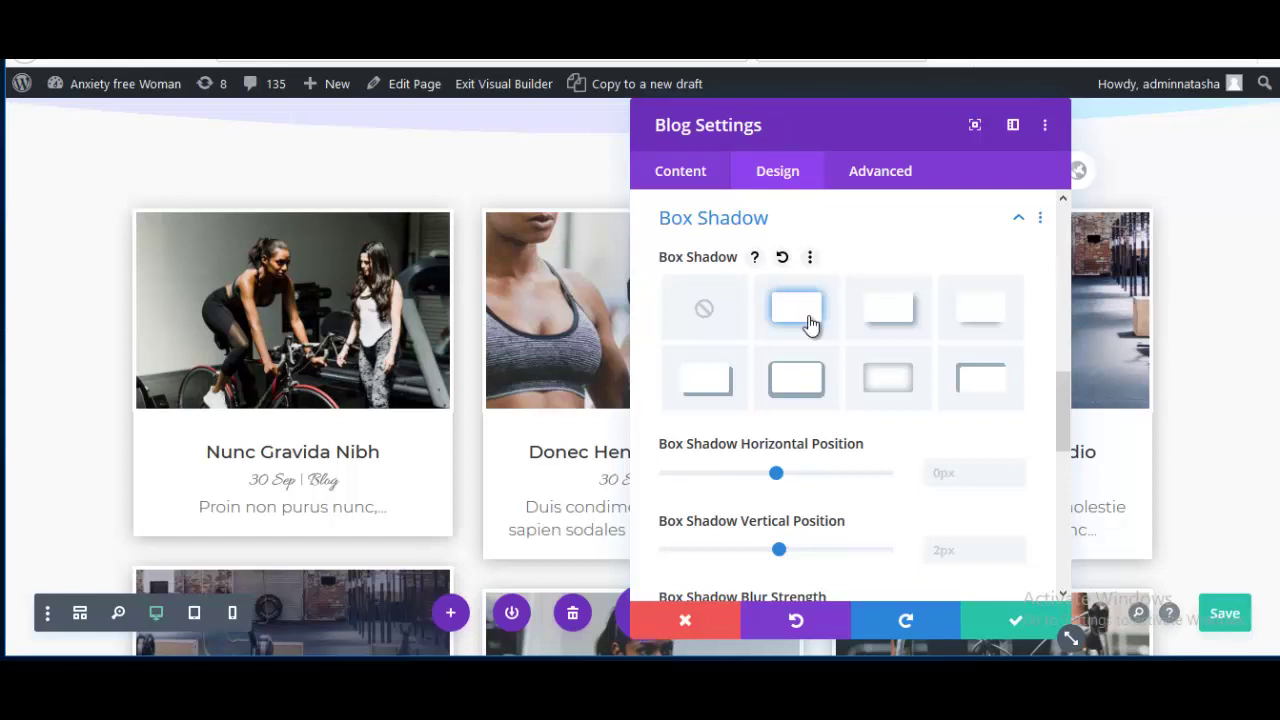
scroll(781, 493, "down", 2)
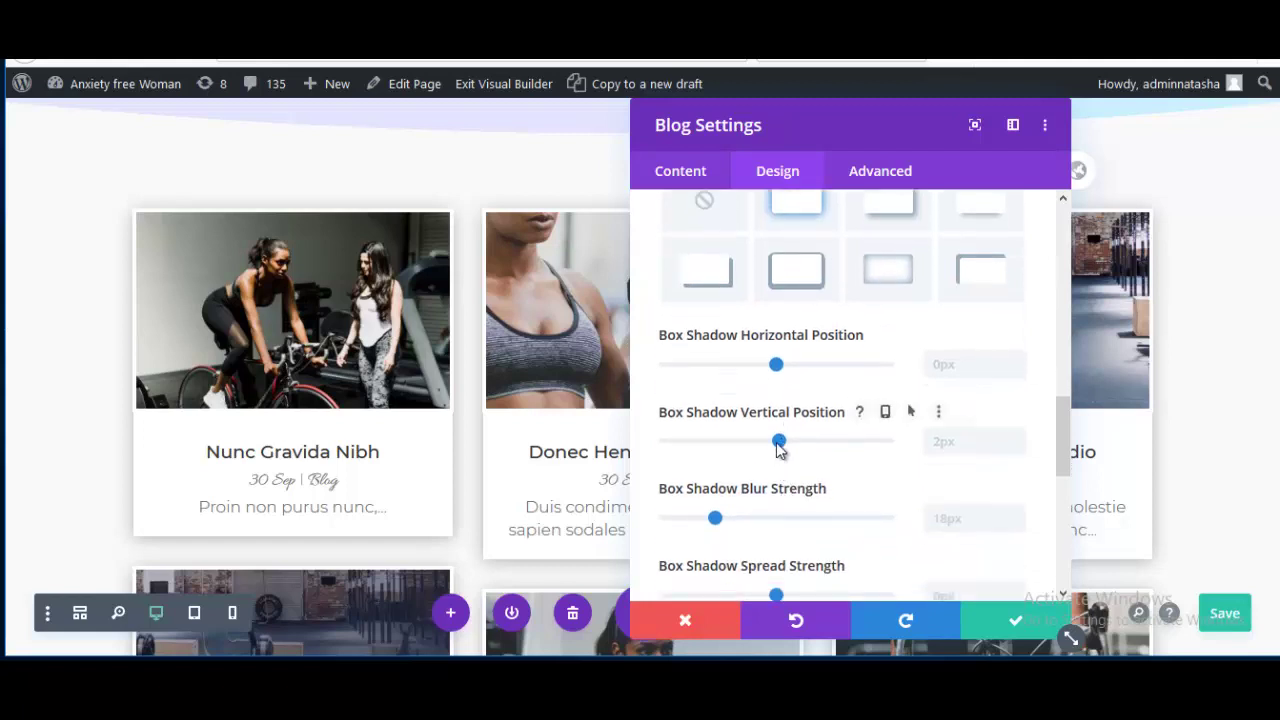
mouse_move(779, 443)
left_mouse_down()
mouse_move(752, 444)
mouse_move(788, 443)
left_mouse_up()
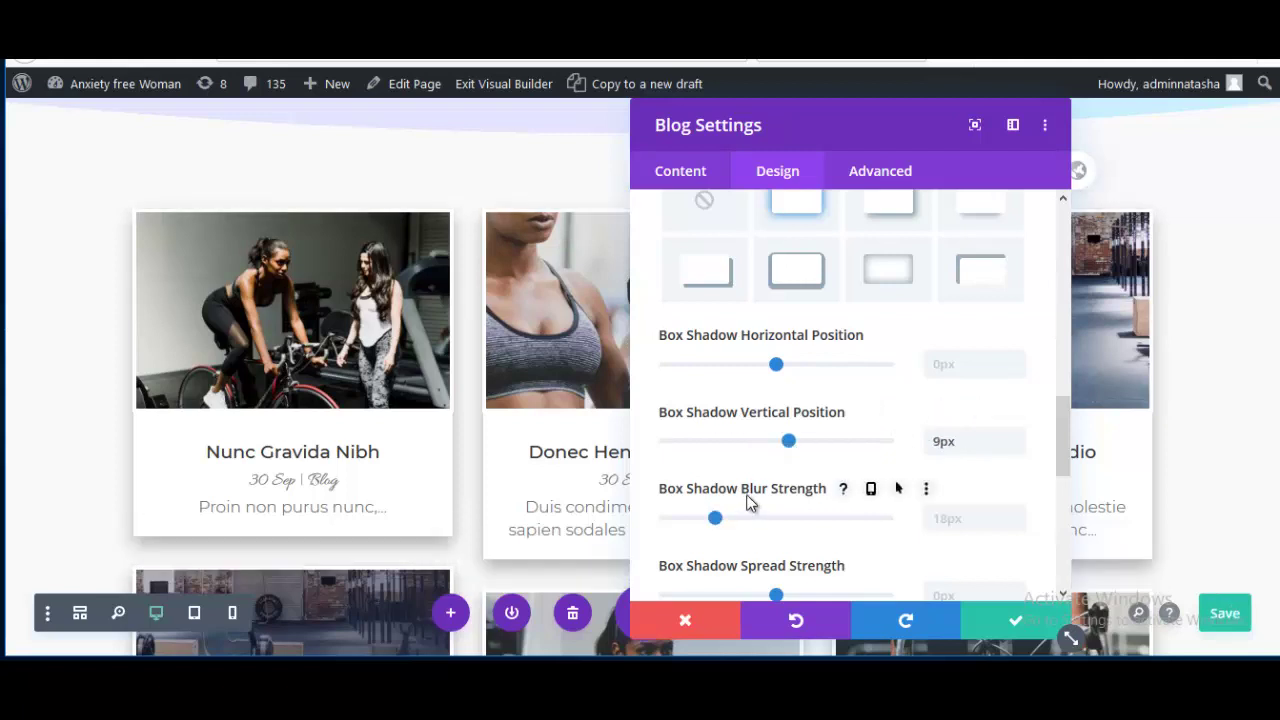
left_click_drag(716, 520, 726, 521)
left_click(731, 517)
scroll(731, 517, "down", 2)
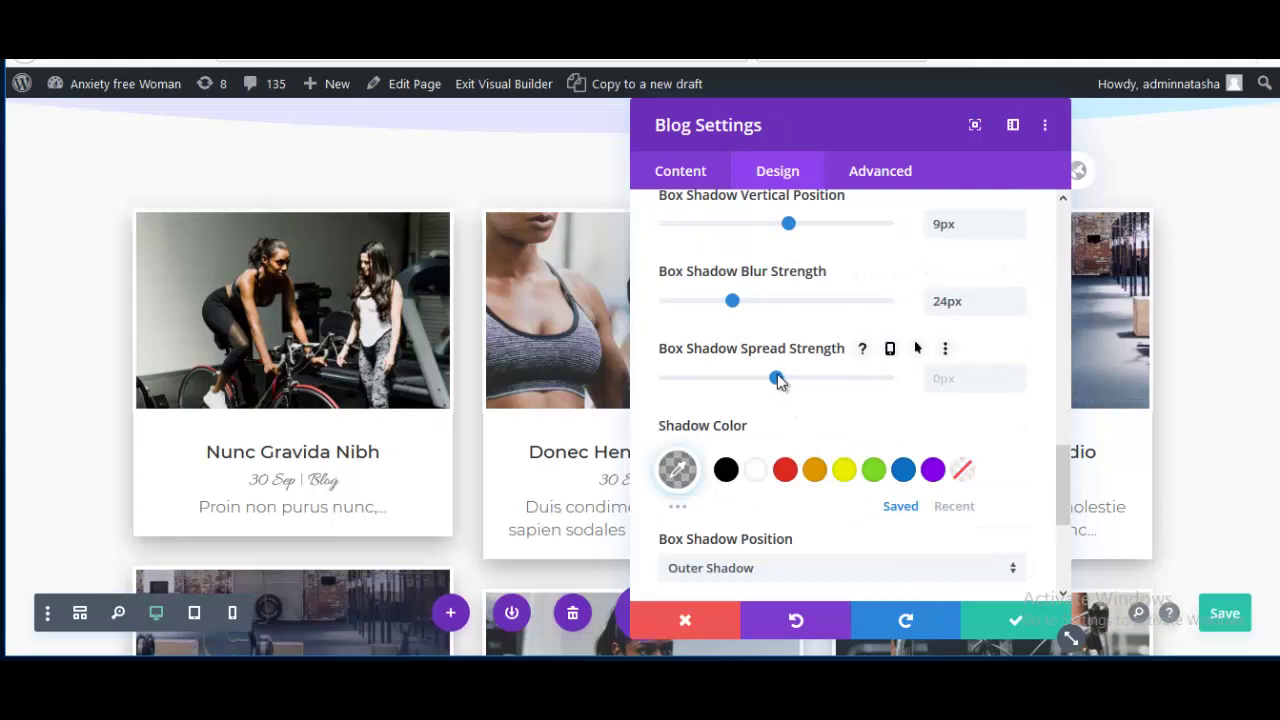
mouse_move(773, 381)
left_mouse_down()
mouse_move(749, 380)
mouse_move(760, 378)
left_mouse_up()
left_click(760, 300)
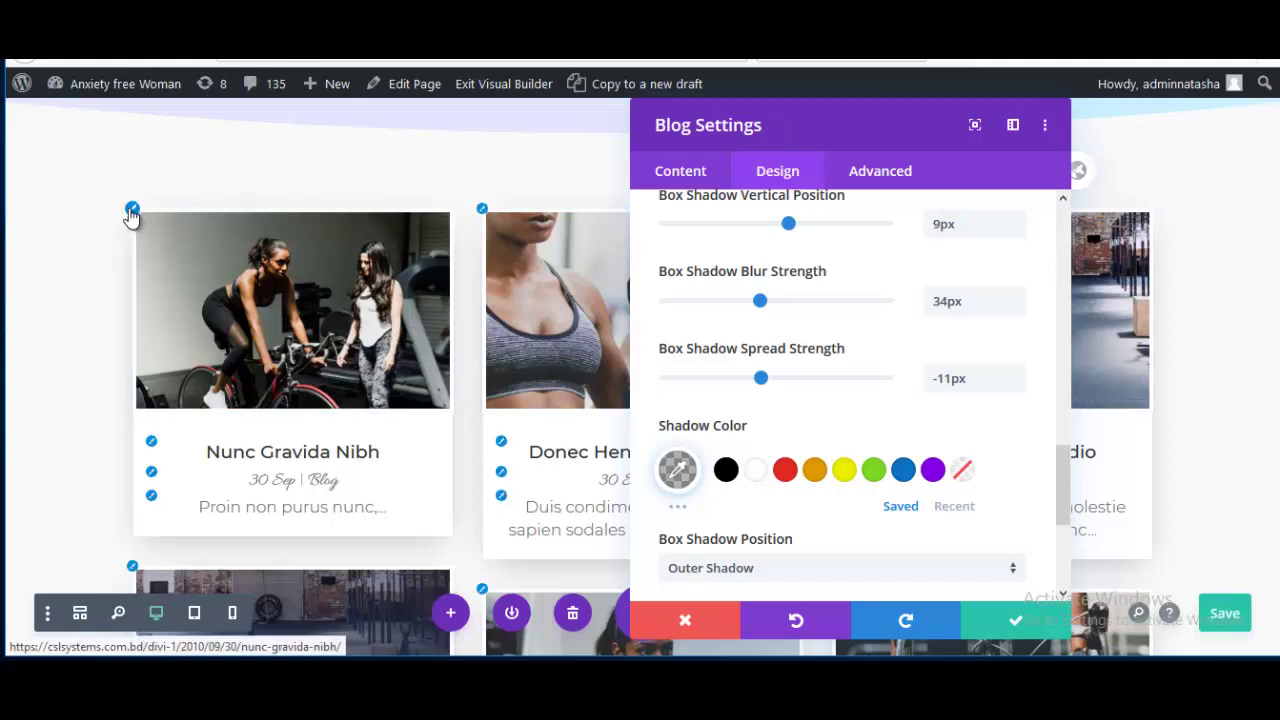
Set the blog card image border width to 6px
left_click(152, 246)
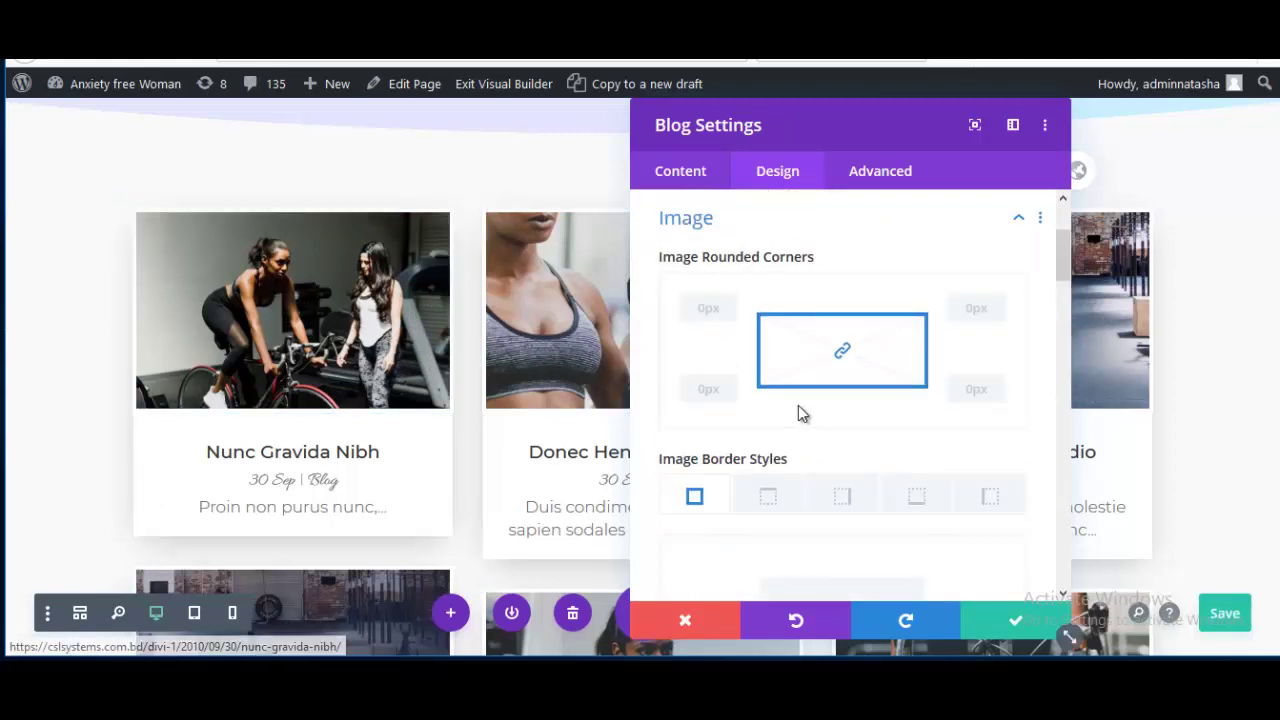
scroll(786, 466, "down", 3)
scroll(786, 470, "down", 1)
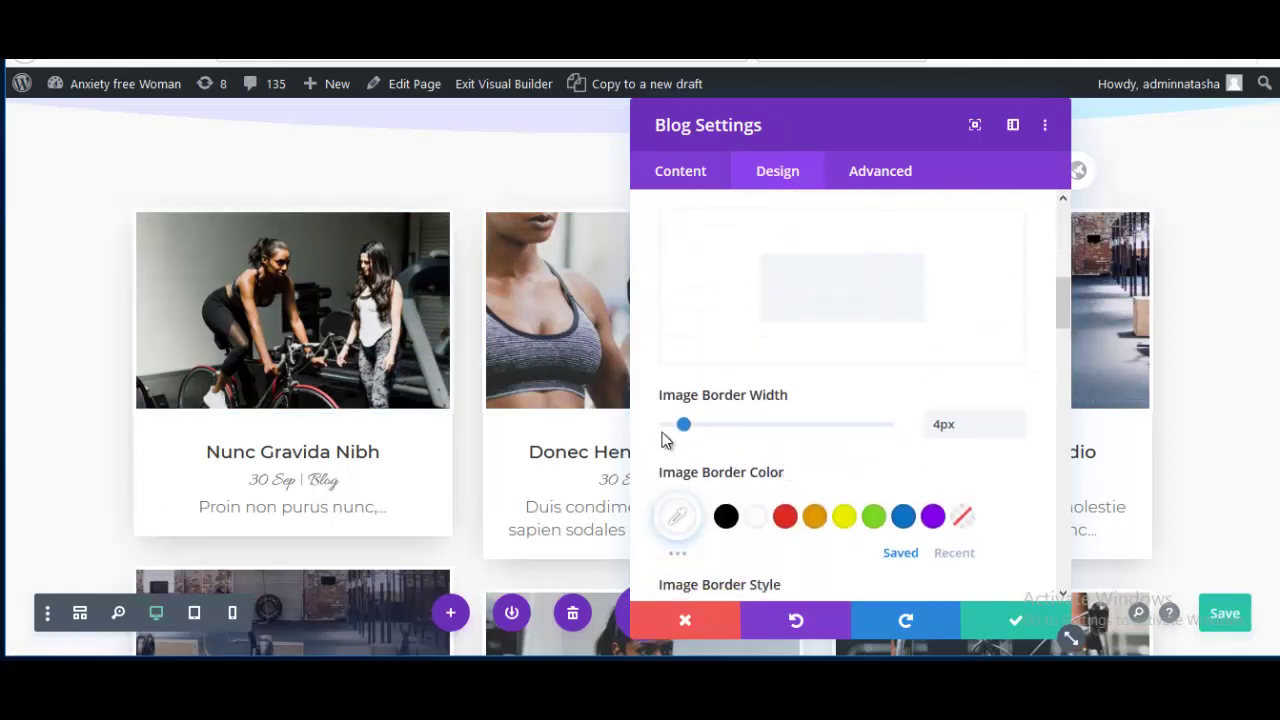
left_click_drag(688, 425, 692, 425)
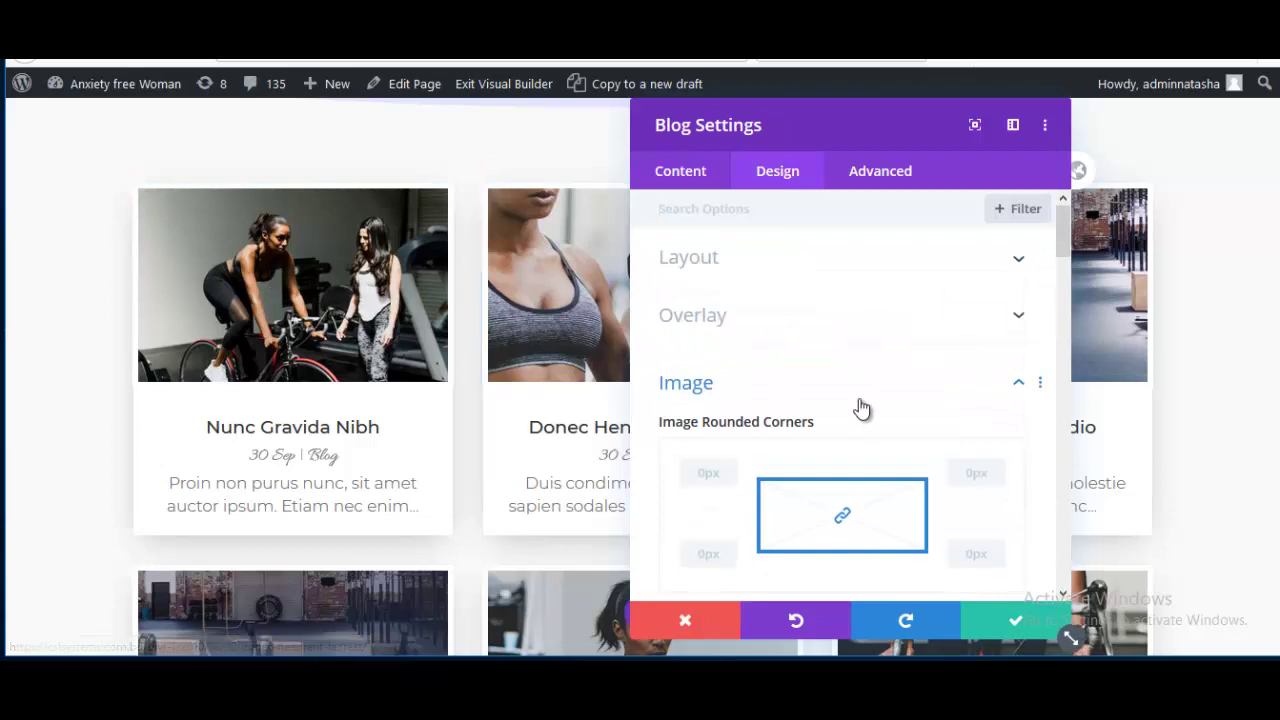
Give the card images a 2px Image Blur
scroll(860, 406, "down", 10)
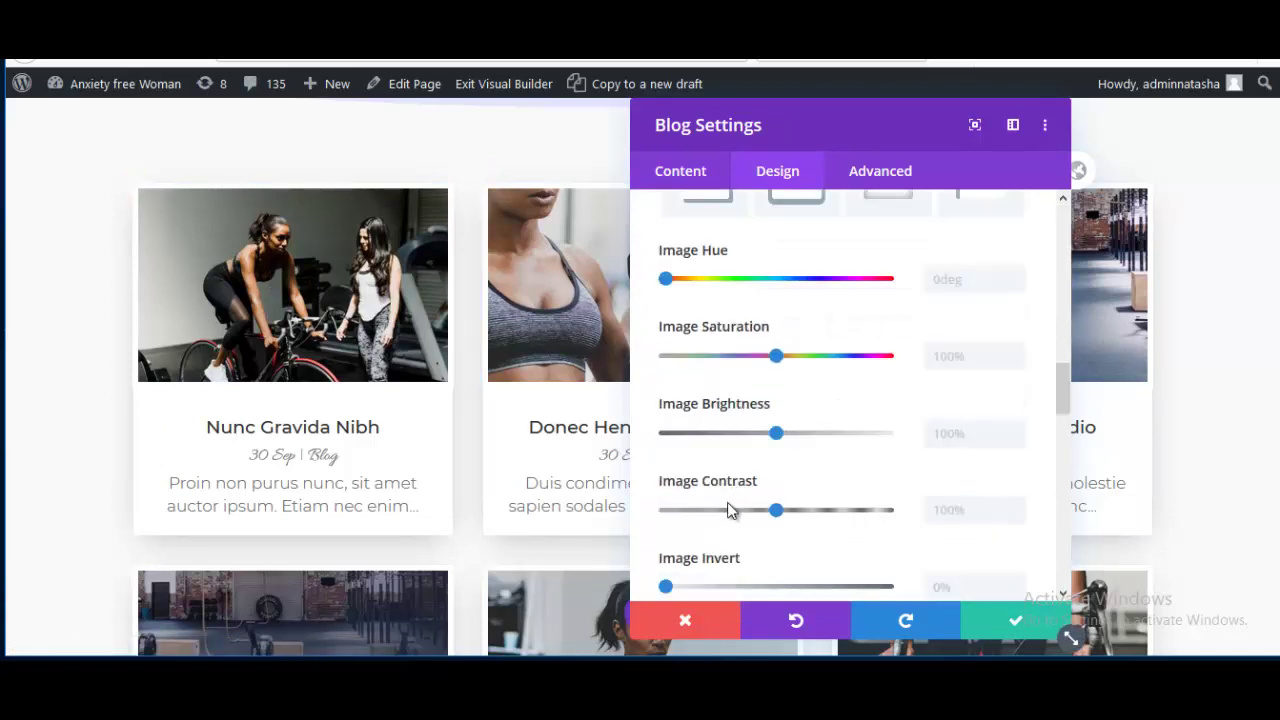
scroll(755, 511, "down", 4)
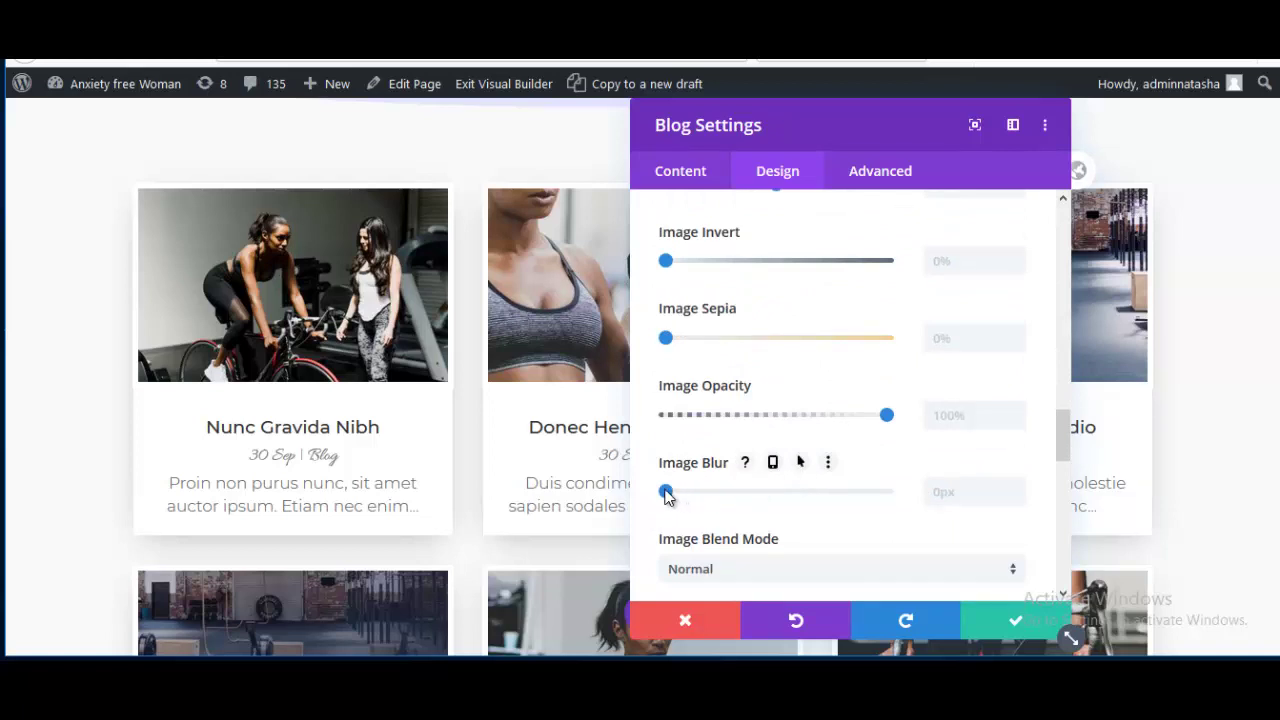
left_click_drag(666, 491, 670, 492)
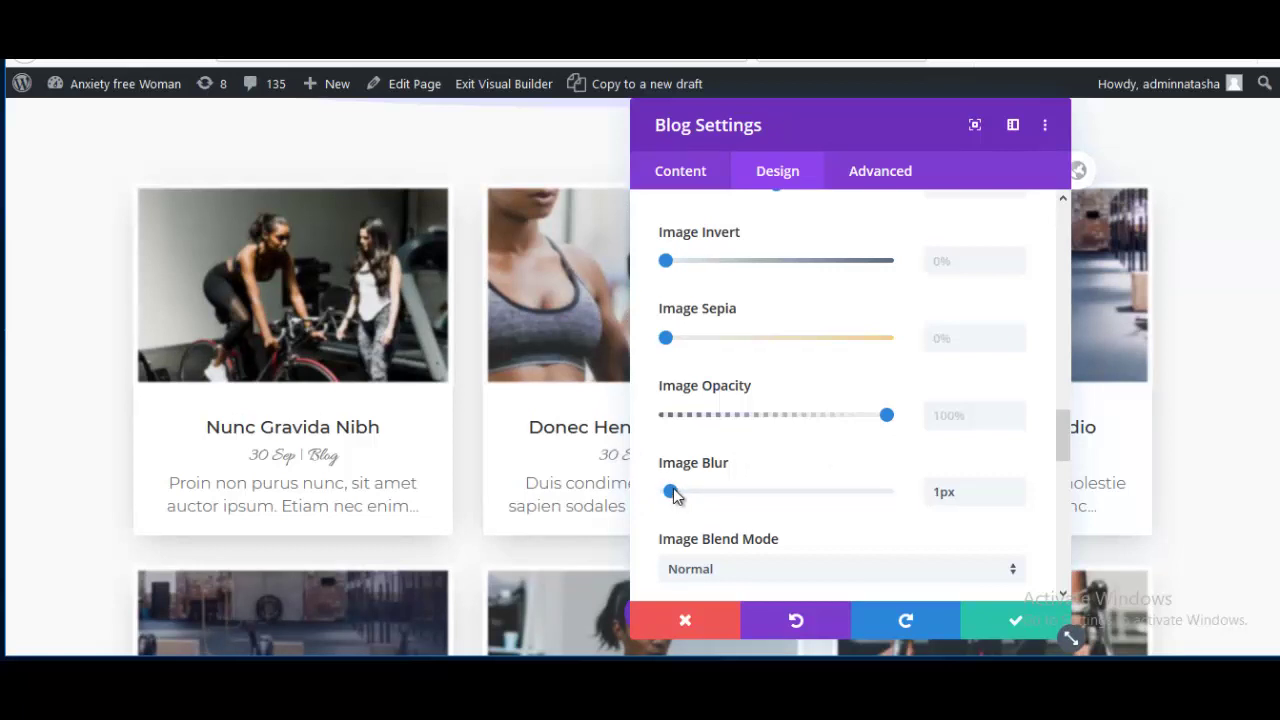
left_click_drag(673, 490, 676, 492)
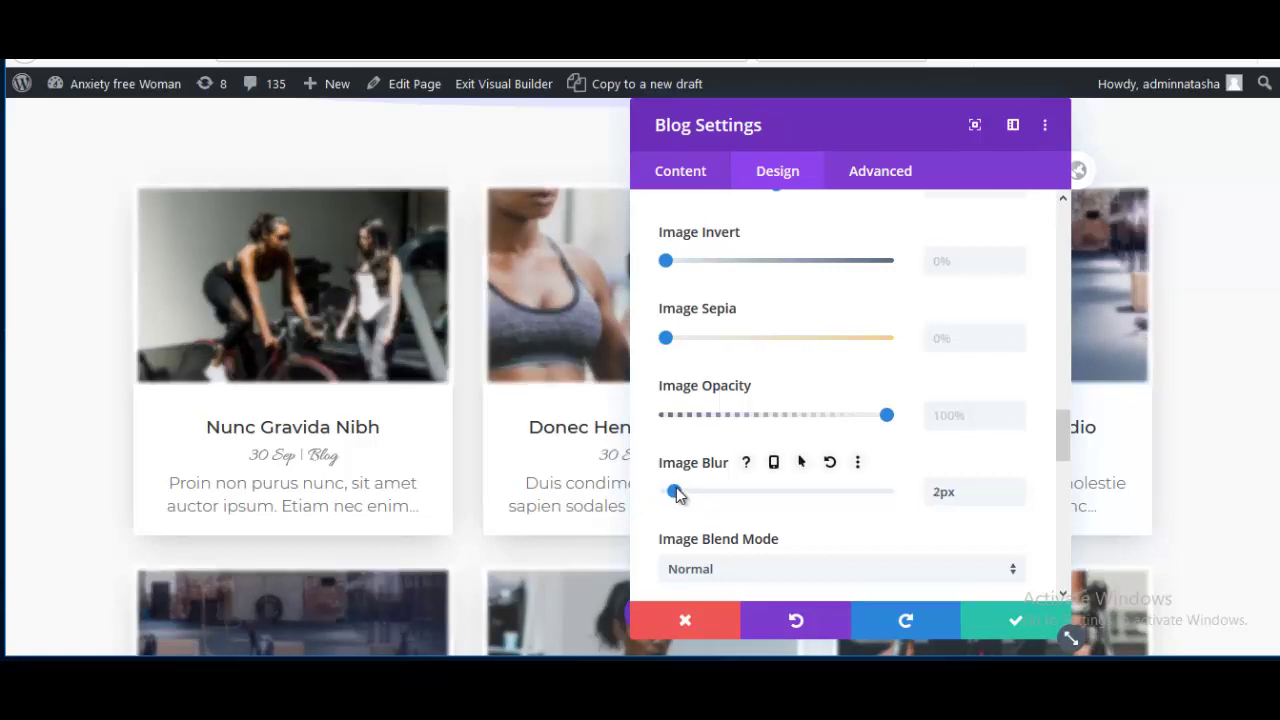
Set the hover Image Blur to 0px so images sharpen on hover
left_click(800, 463)
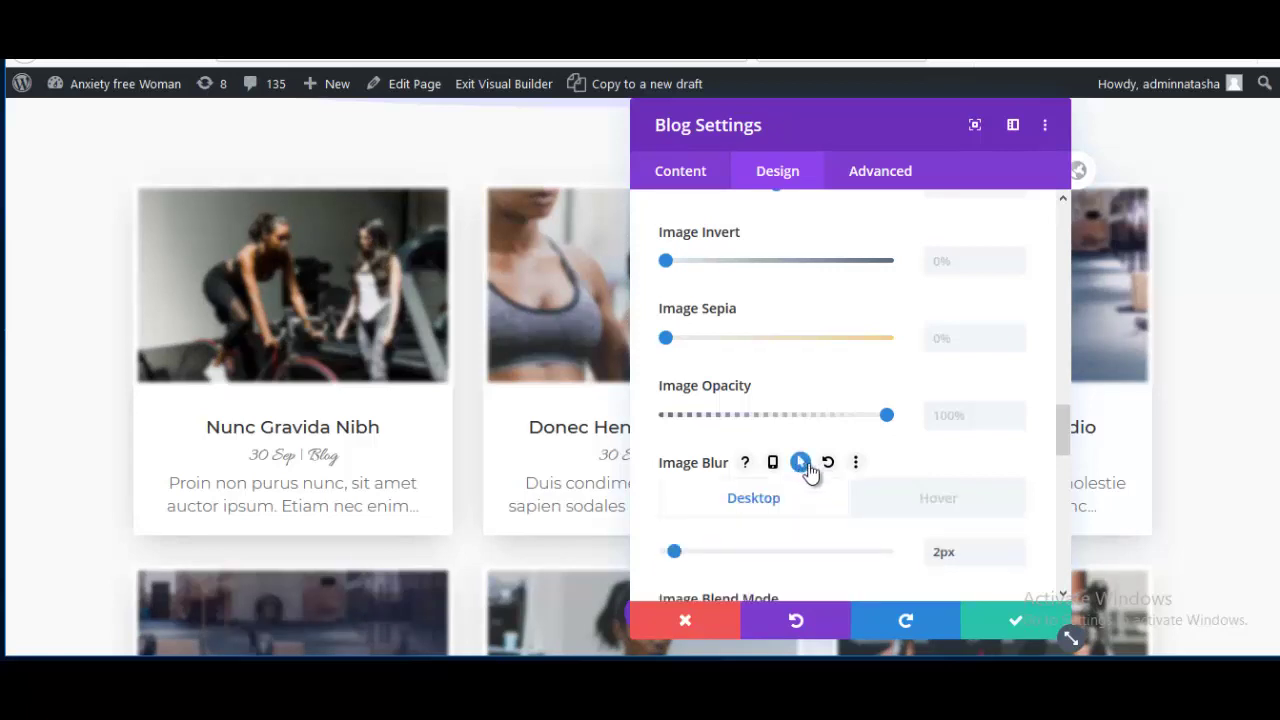
left_click(914, 504)
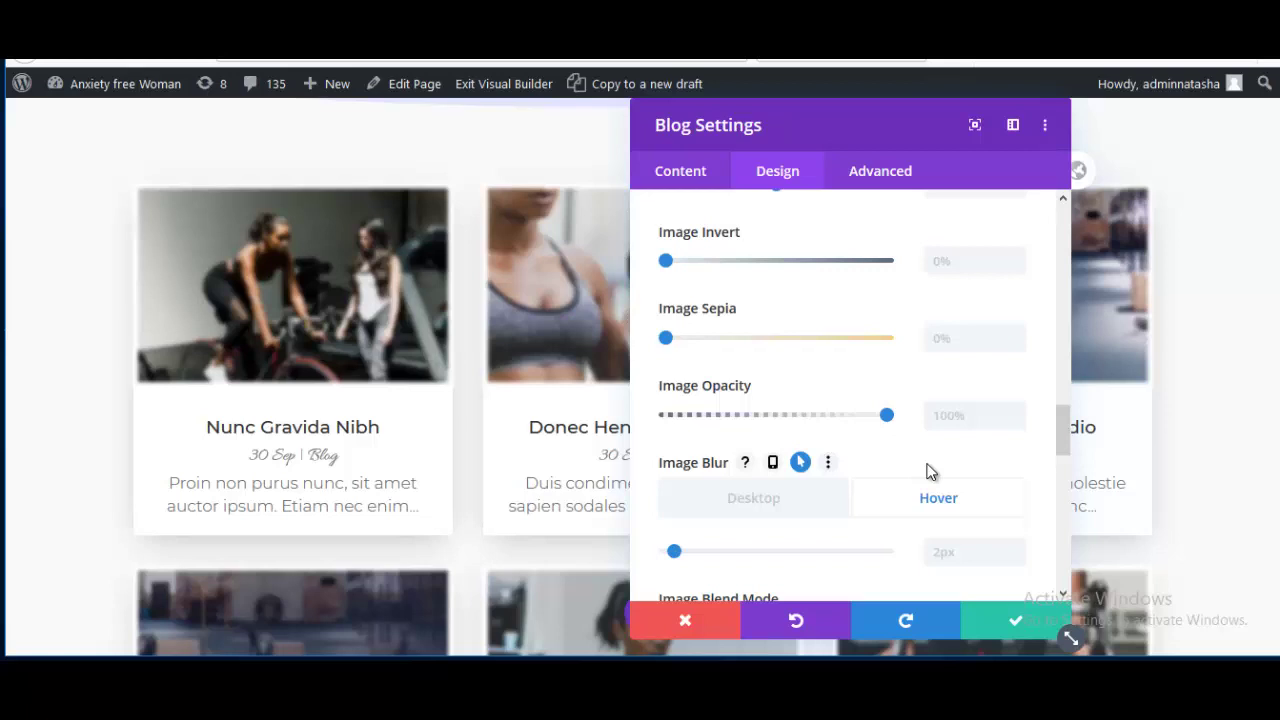
scroll(930, 490, "down", 3)
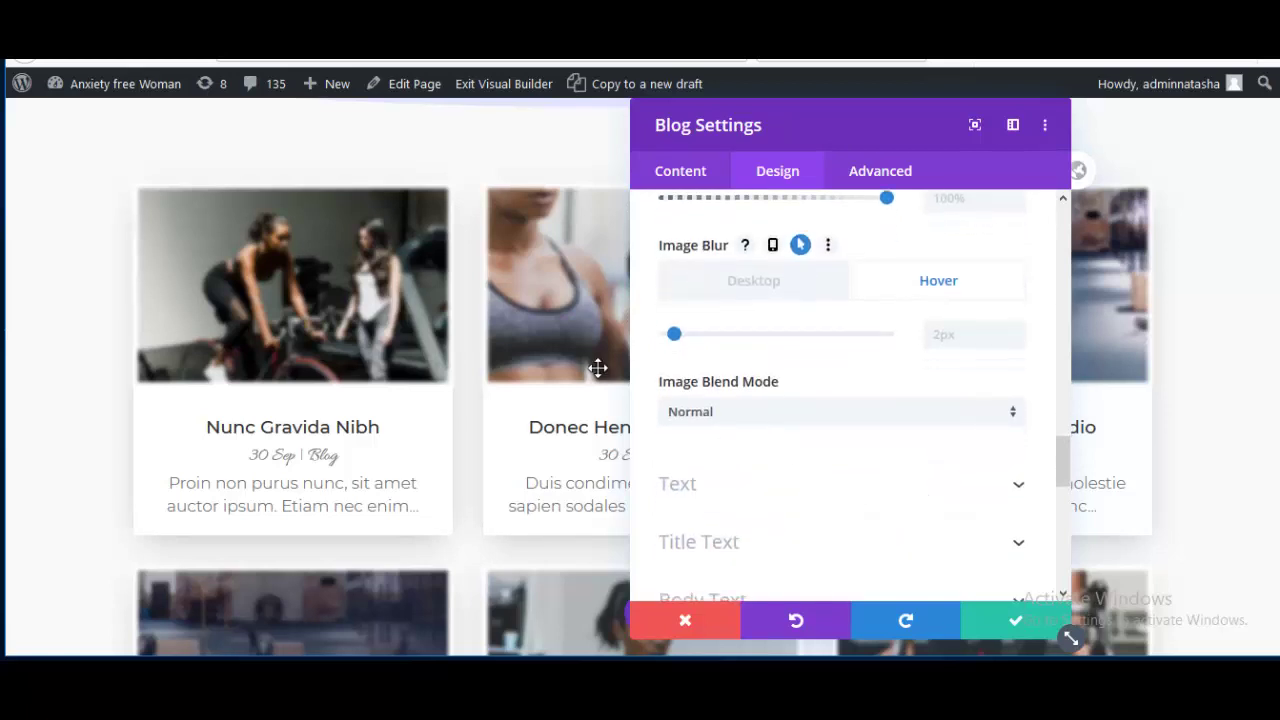
left_click_drag(674, 340, 651, 341)
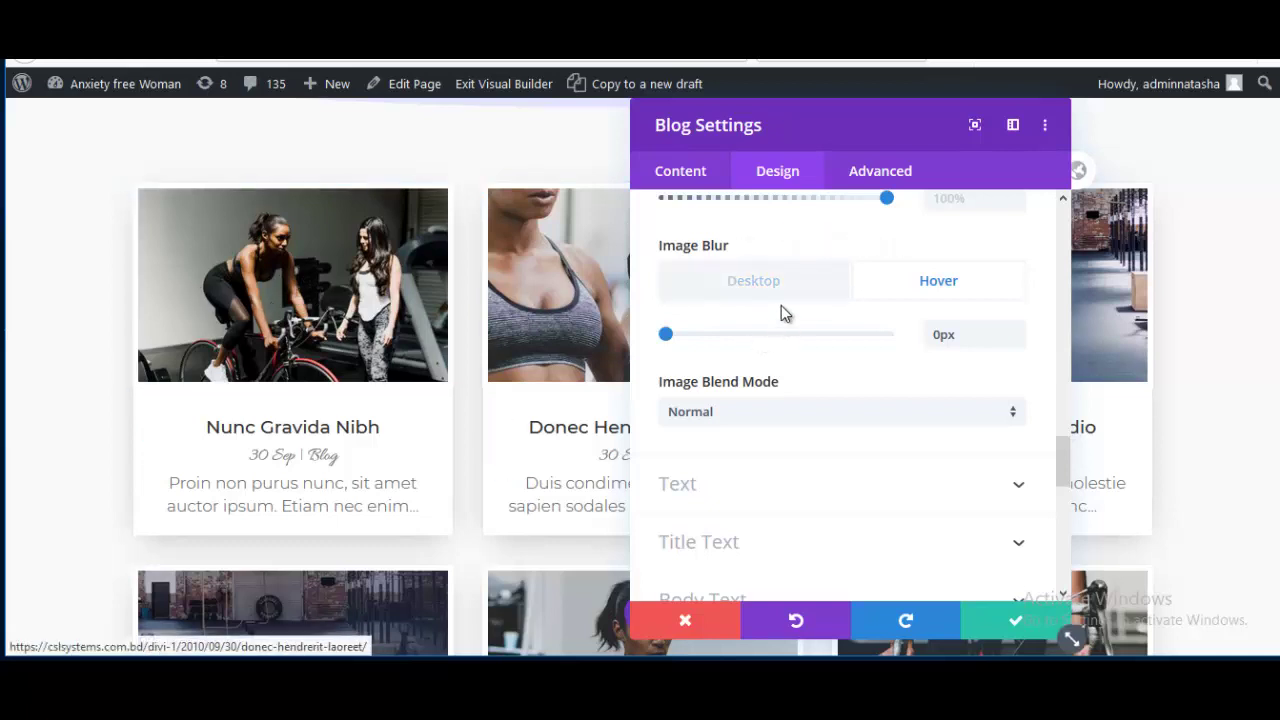
left_click(760, 289)
Lower the blog image saturation to 5%
scroll(800, 395, "up", 5)
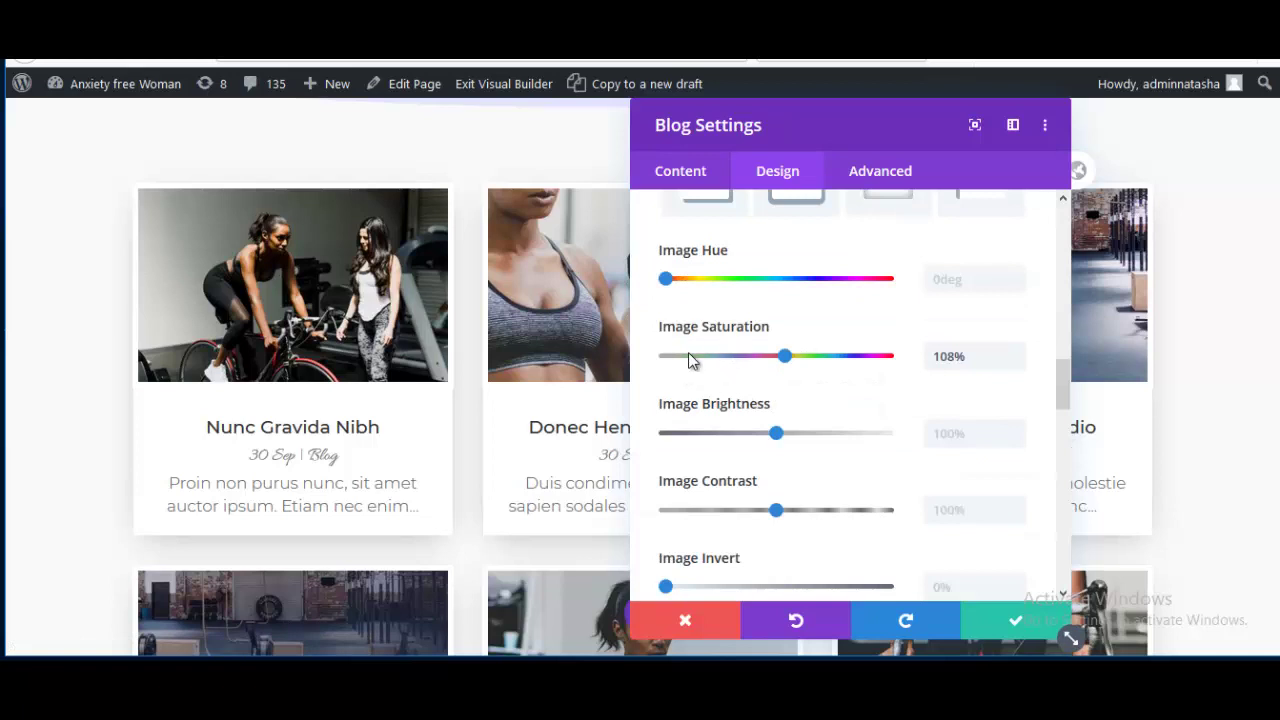
mouse_move(722, 333)
left_click_drag(757, 358, 680, 372)
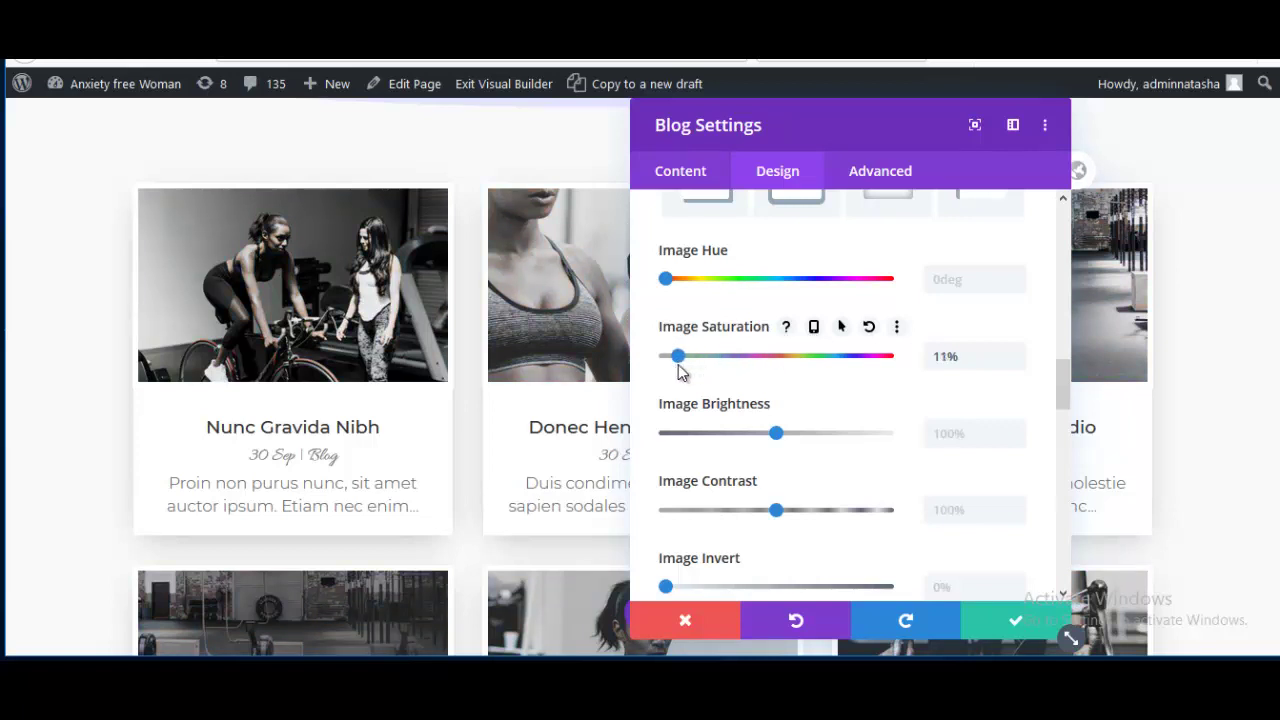
Set the hover image saturation to 87% and save the blog module settings
left_click(841, 327)
left_click_drag(673, 420, 783, 428)
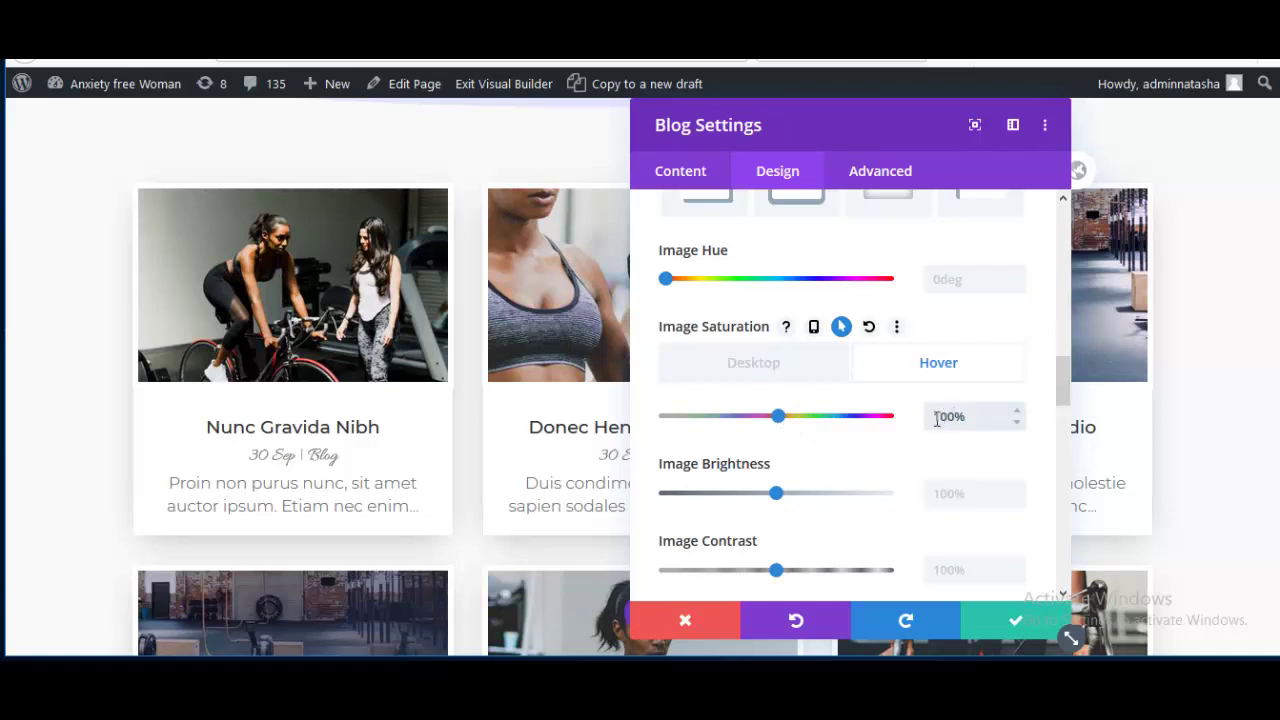
left_click(997, 632)
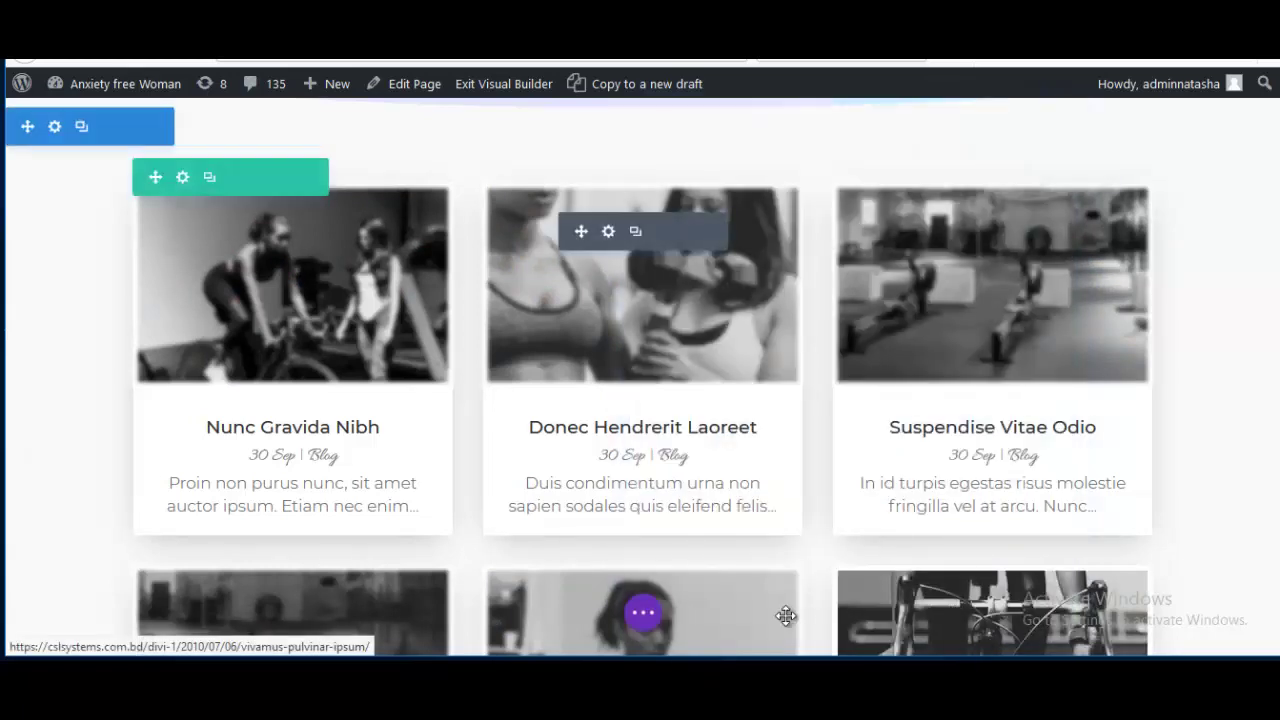
Pull the blog row's top padding up to -62px so cards overlap the My Blog header
scroll(757, 366, "up", 2)
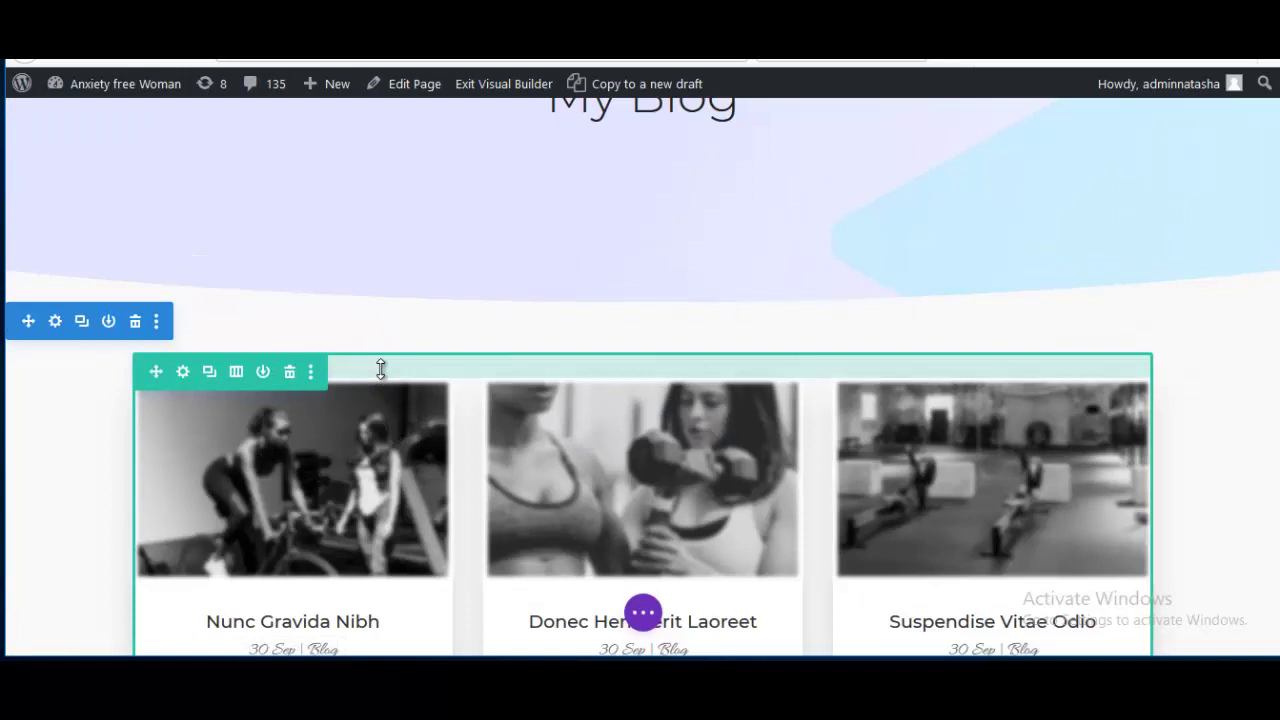
left_click_drag(381, 370, 387, 342)
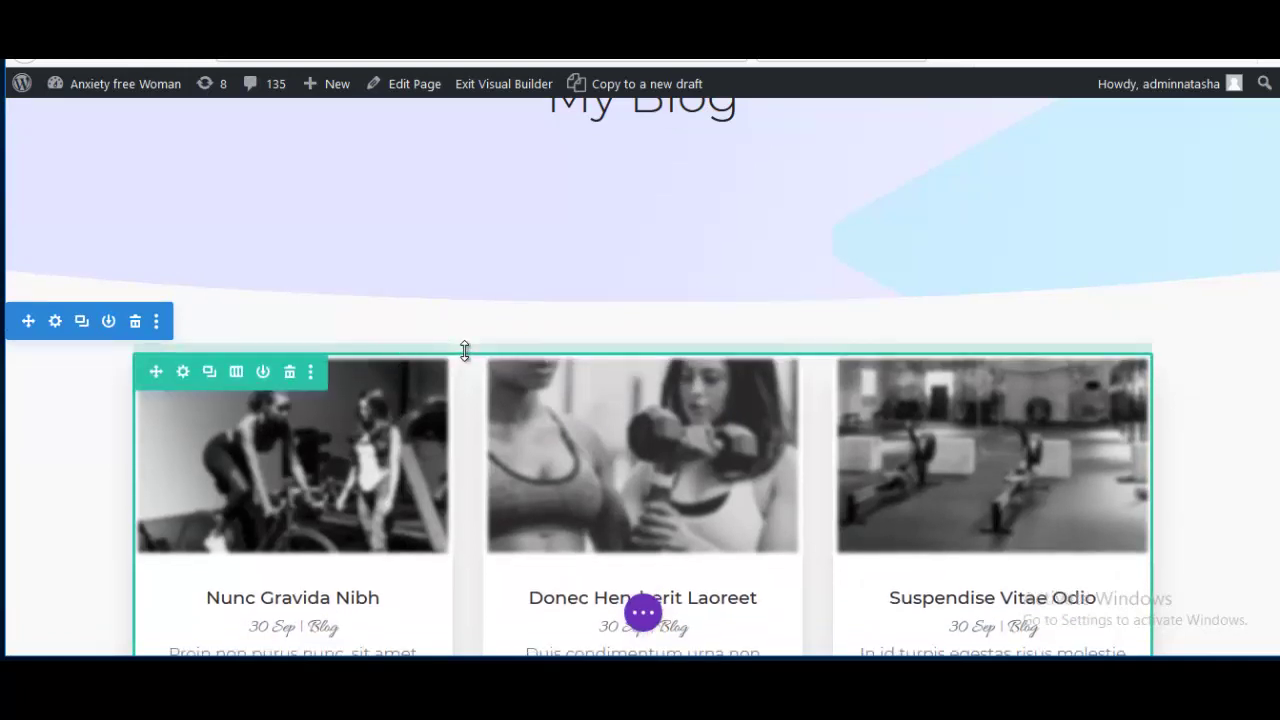
mouse_move(469, 351)
left_mouse_down()
mouse_move(505, 245)
mouse_move(494, 251)
left_mouse_up()
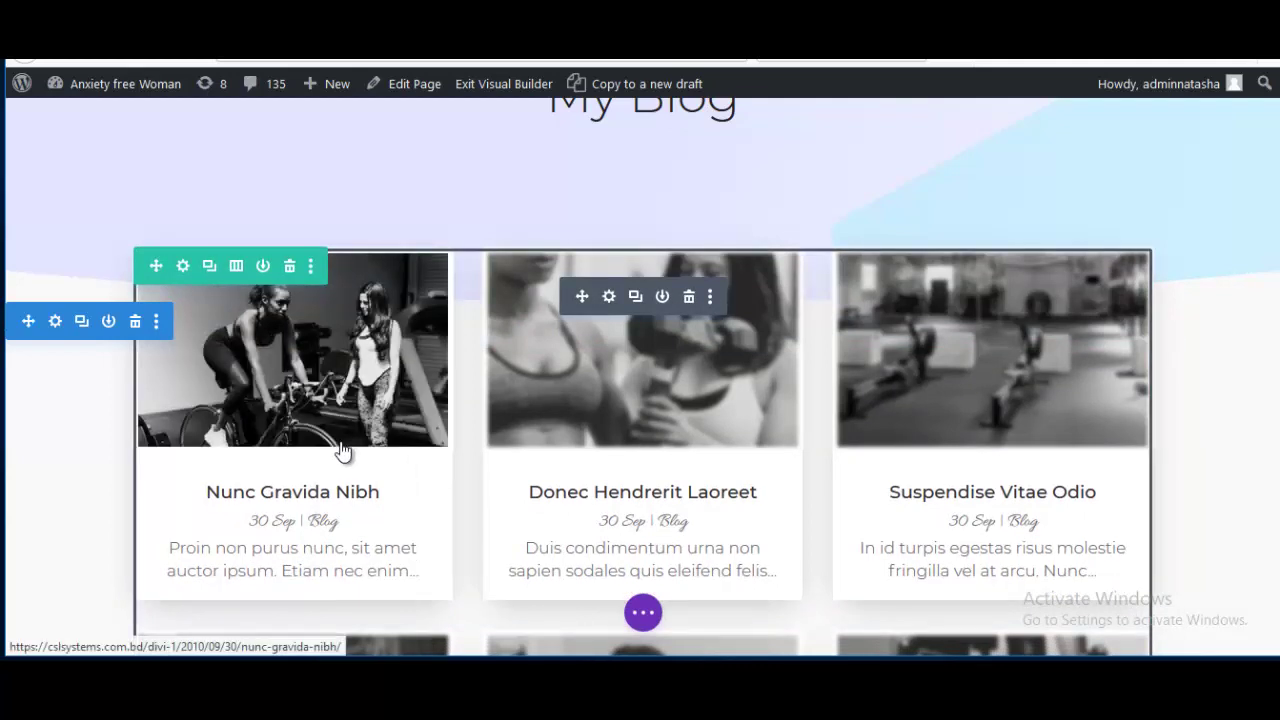
left_click(643, 612)
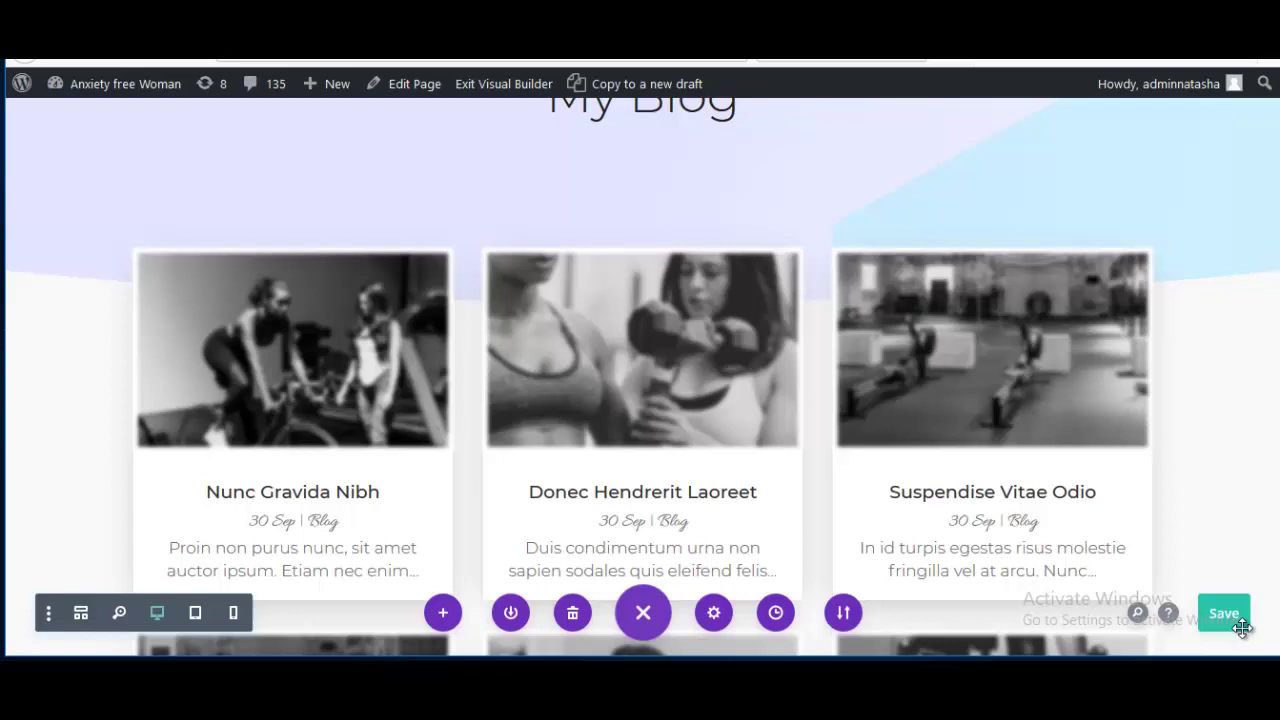
Save the page and scroll the live blog to check the blur and saturation hover effects
left_click(1226, 616)
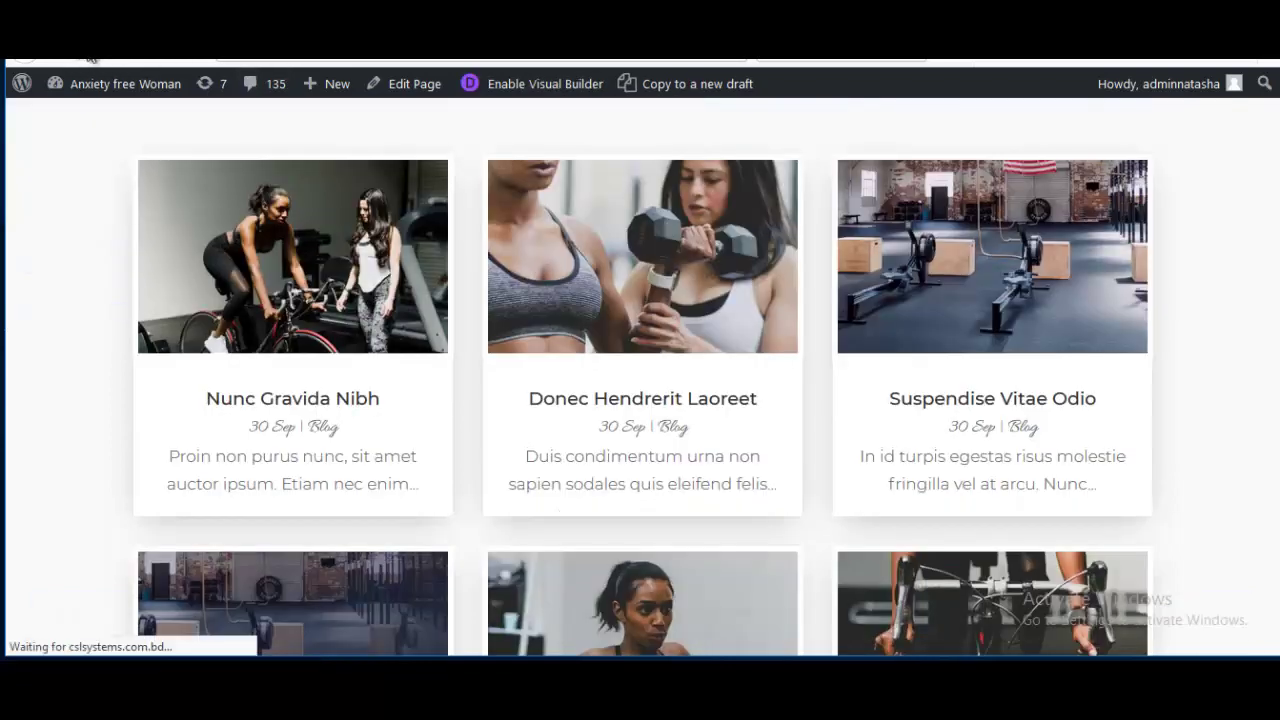
scroll(252, 362, "up", 2)
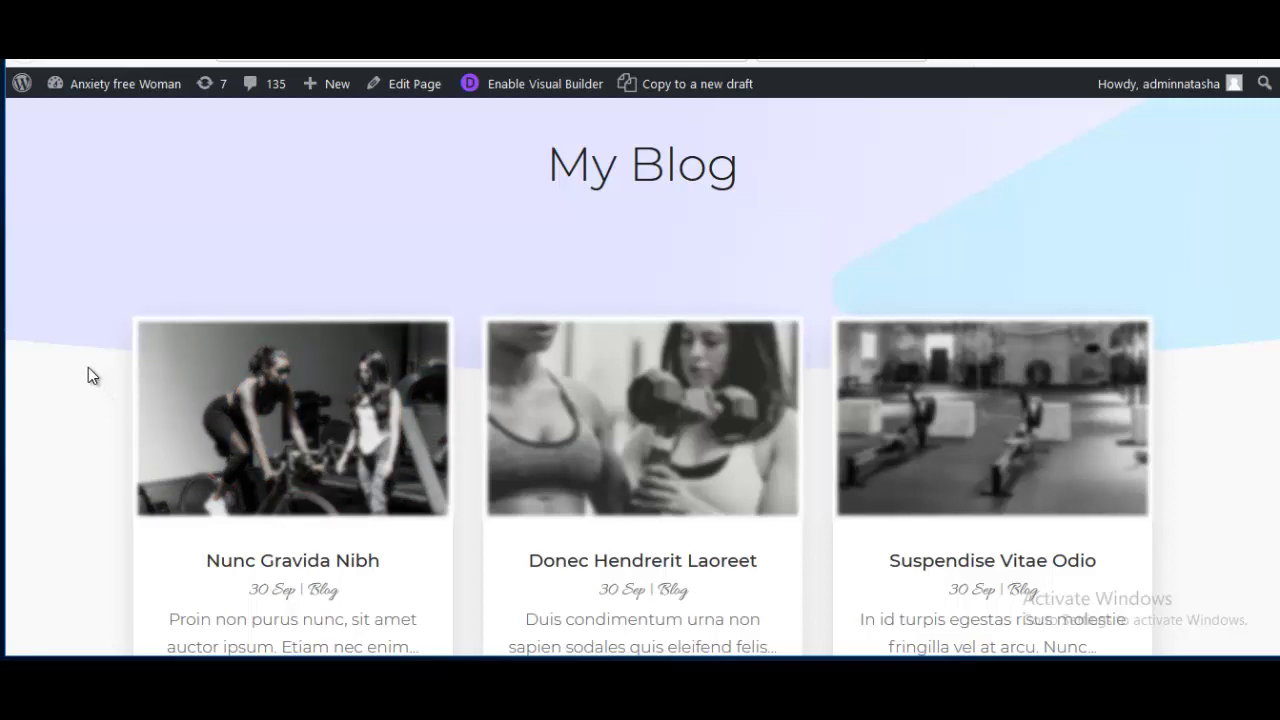
scroll(88, 375, "down", 2)
scroll(224, 362, "up", 1)
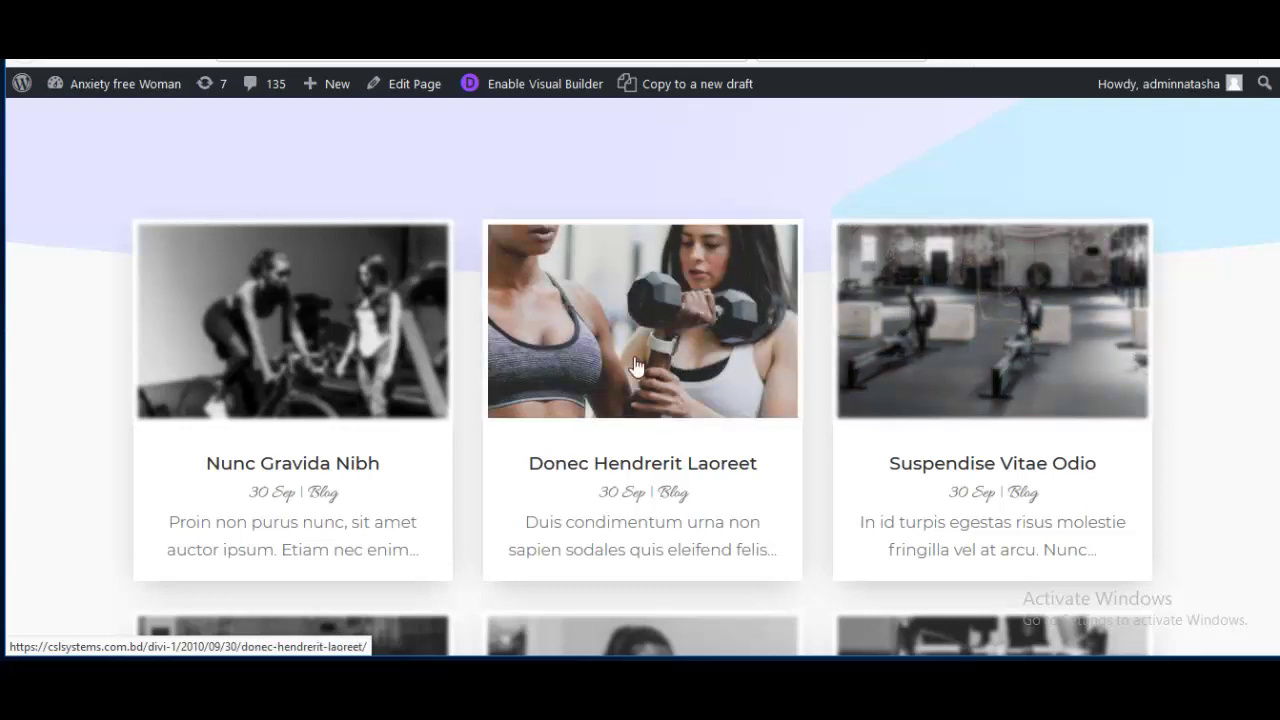
scroll(754, 531, "down", 1)
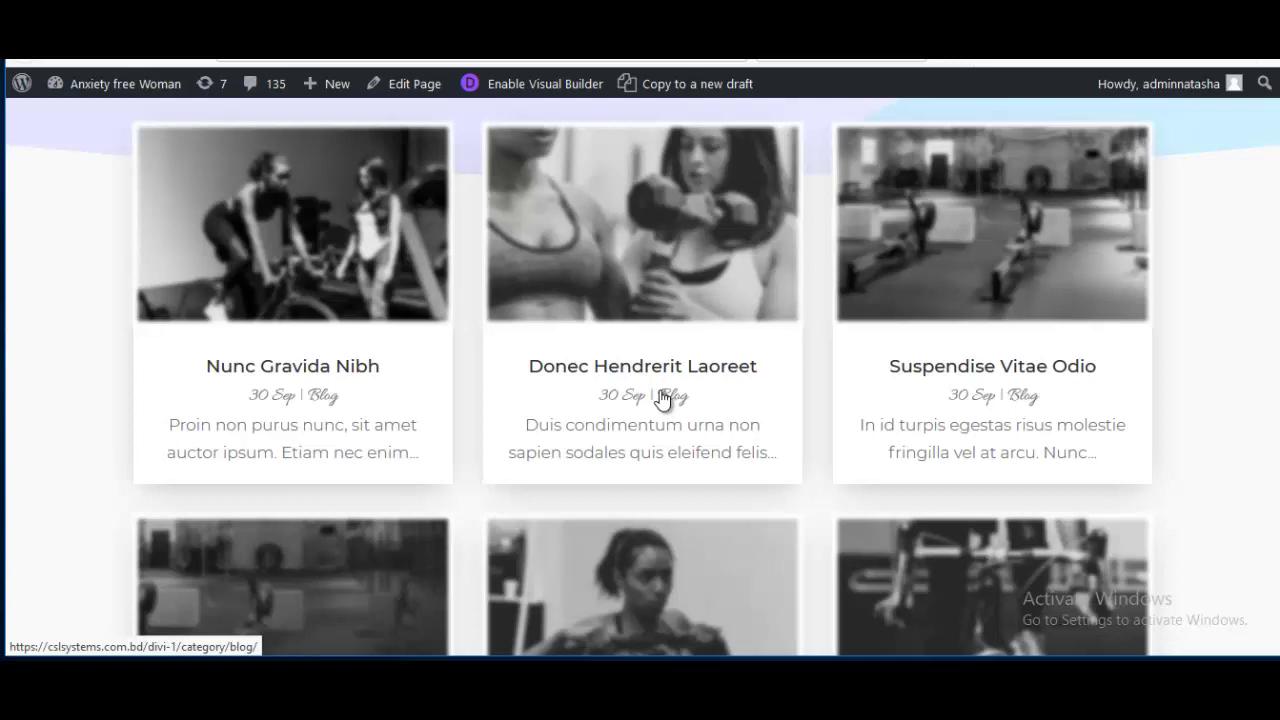
scroll(612, 400, "up", 1)
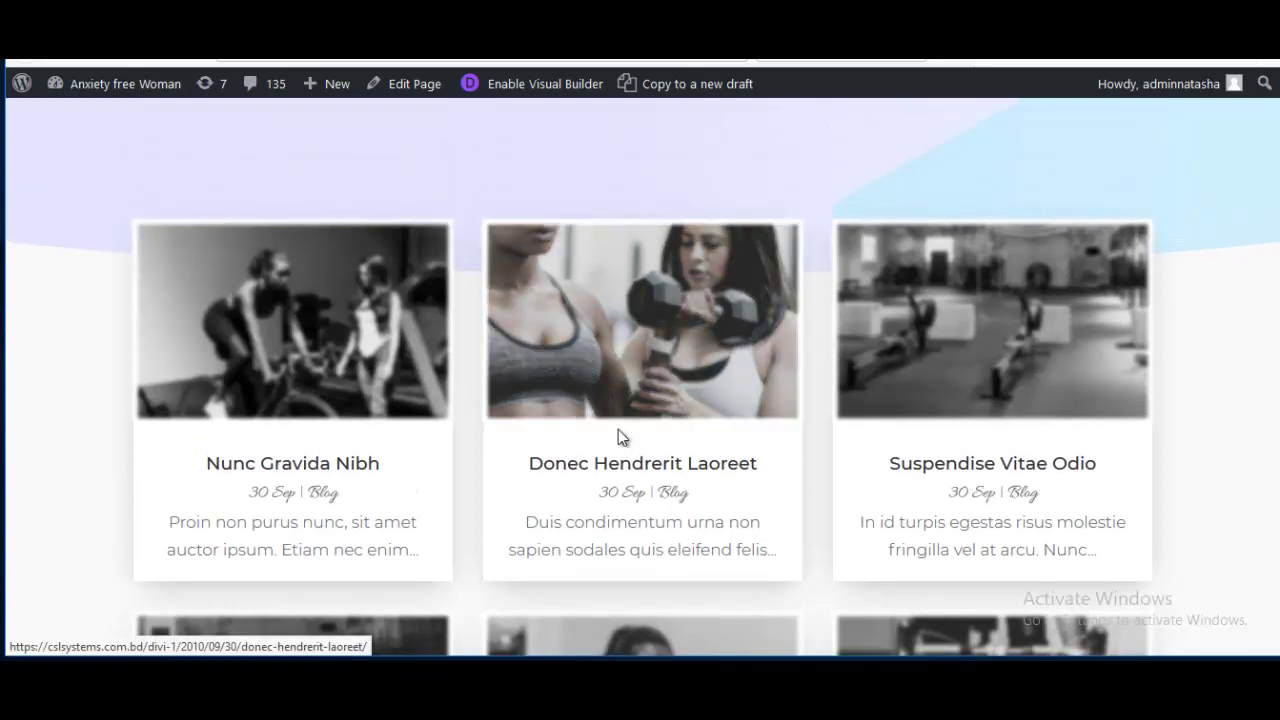
scroll(618, 436, "down", 1)
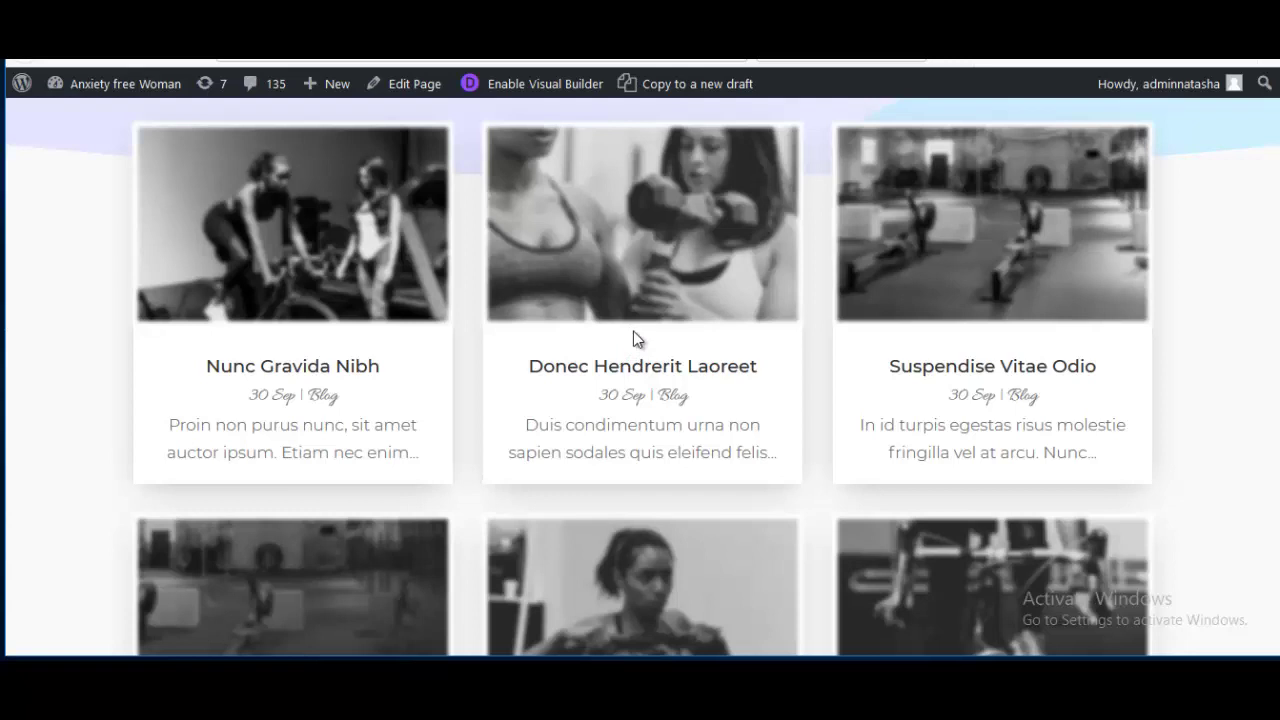
Inspect the middle card's featured image link in Firefox Developer Tools
right_click(633, 331)
left_click(655, 542)
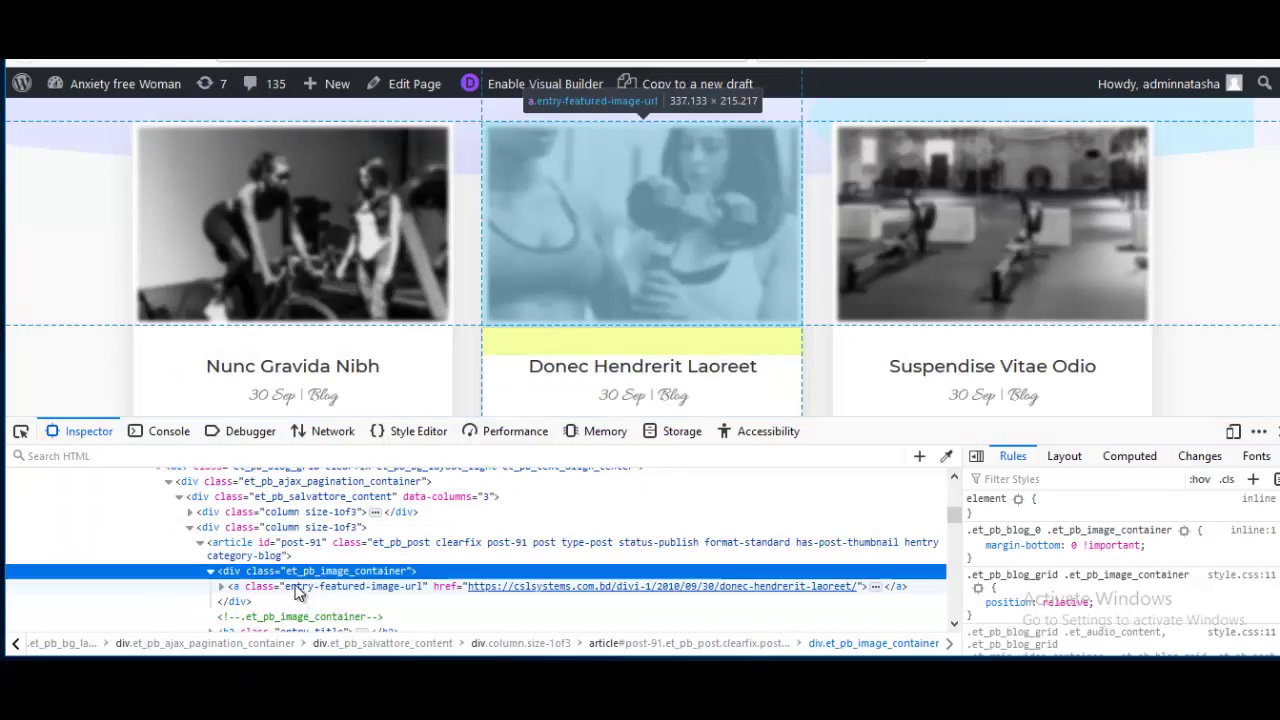
left_click(296, 590)
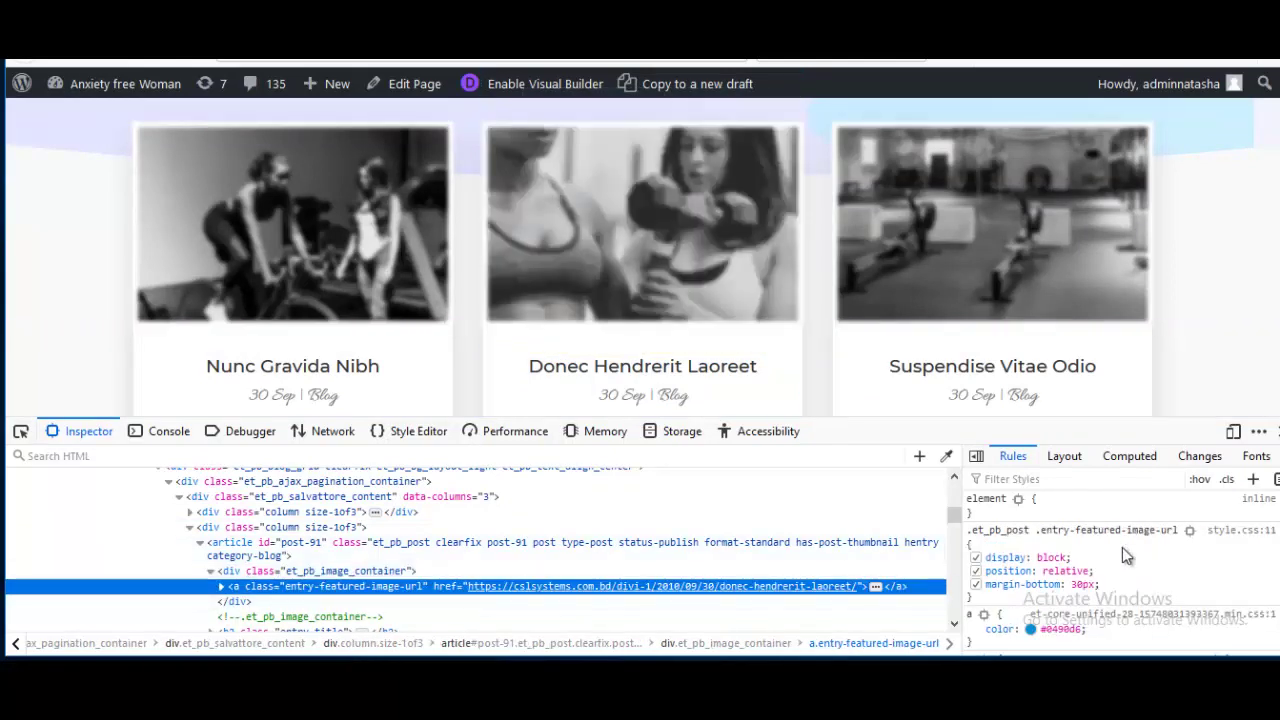
Add a .entry-featured-image-url rule with margin-bottom: 15px !important
right_click(1122, 547)
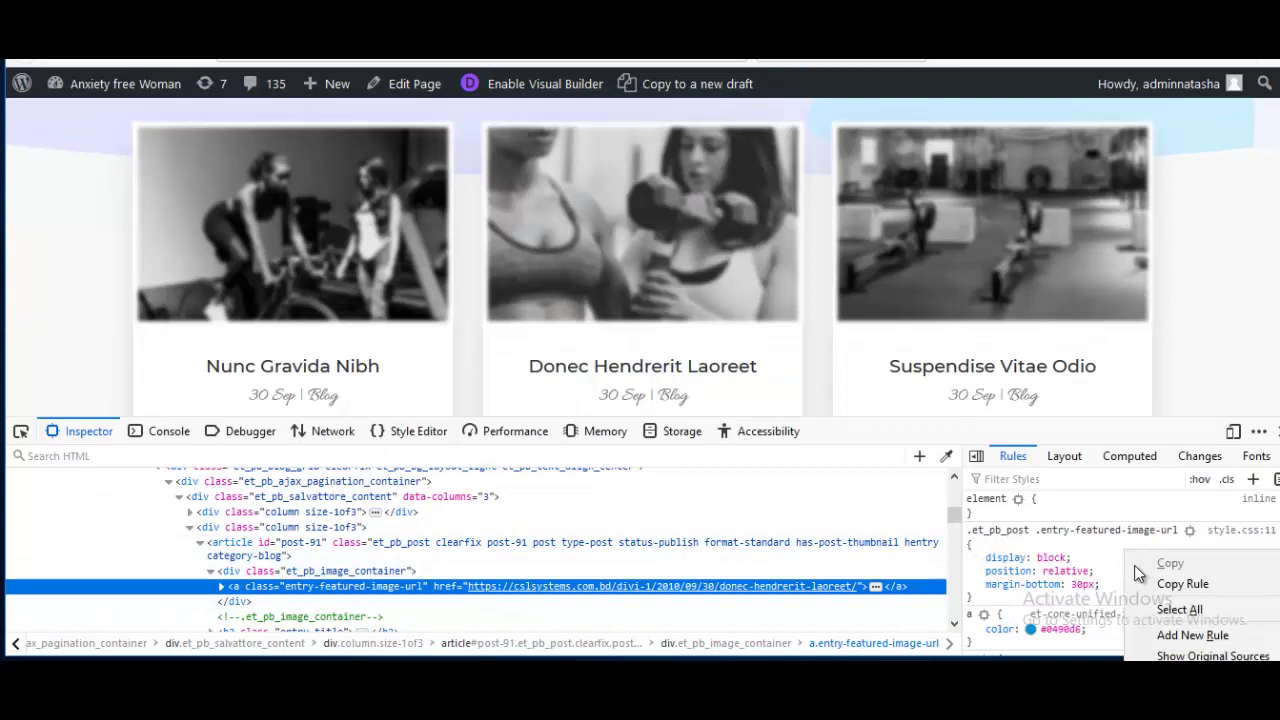
left_click(1161, 634)
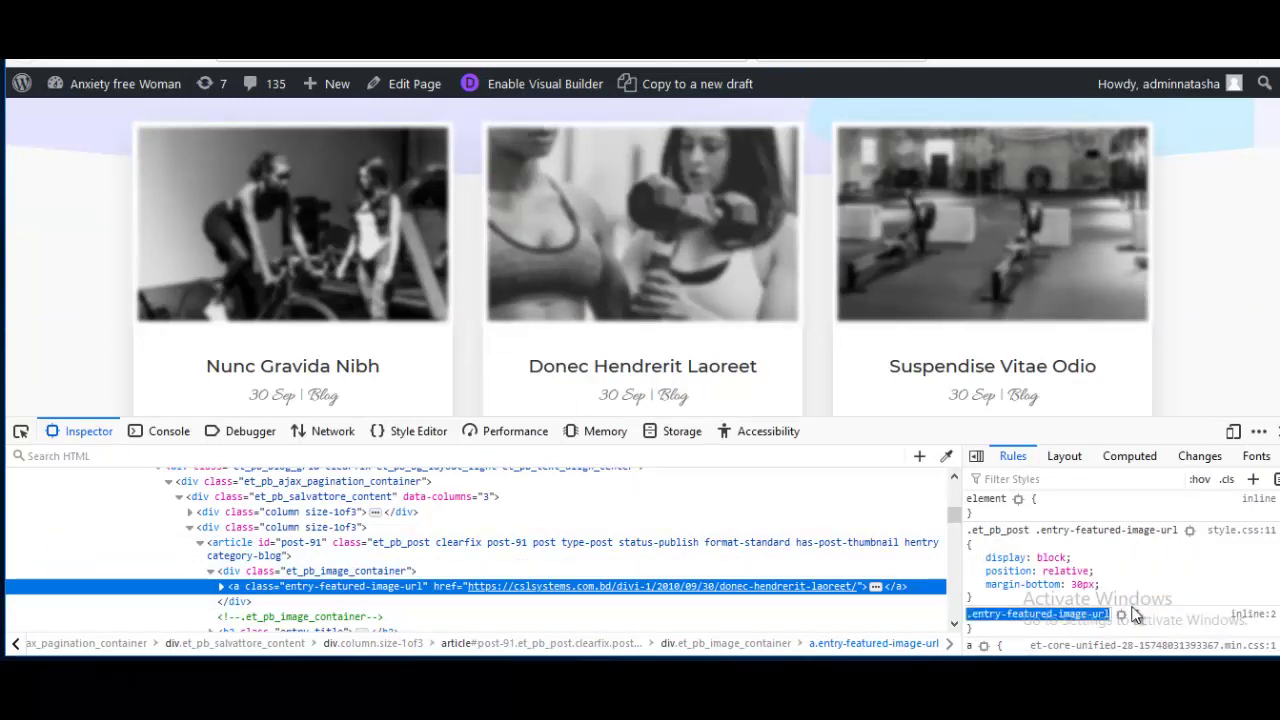
key("Return")
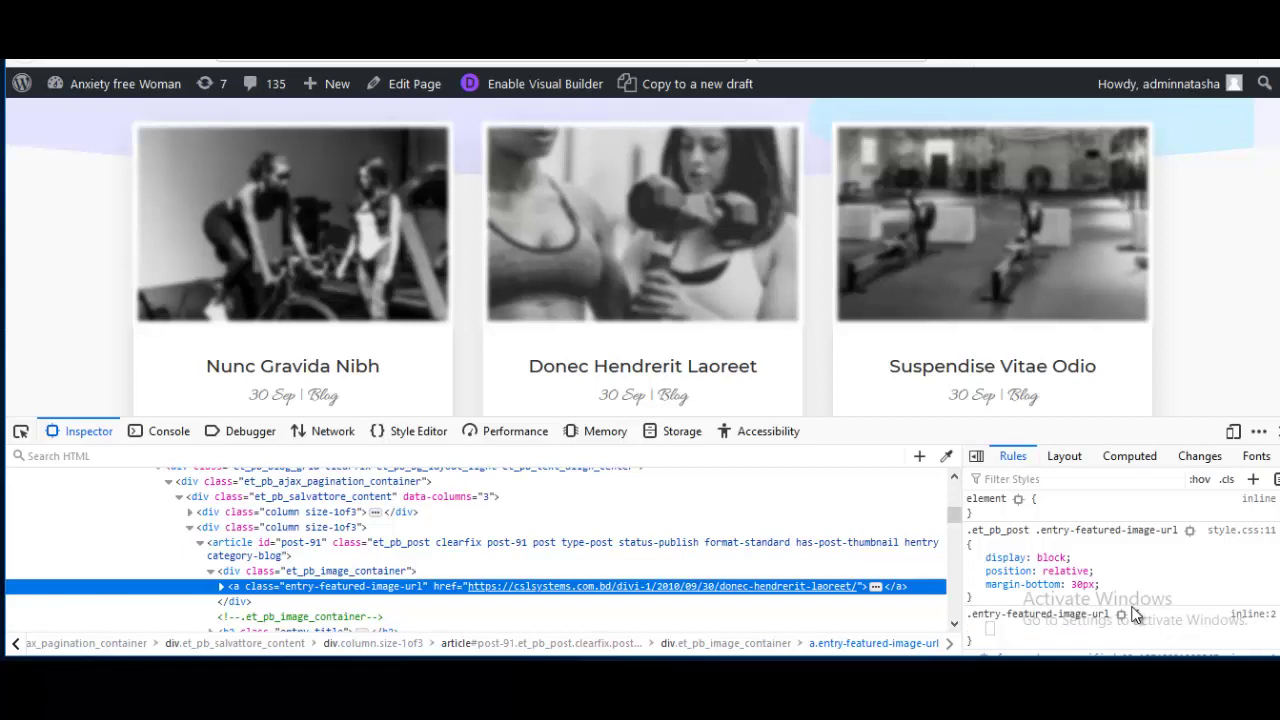
type("margin-b")
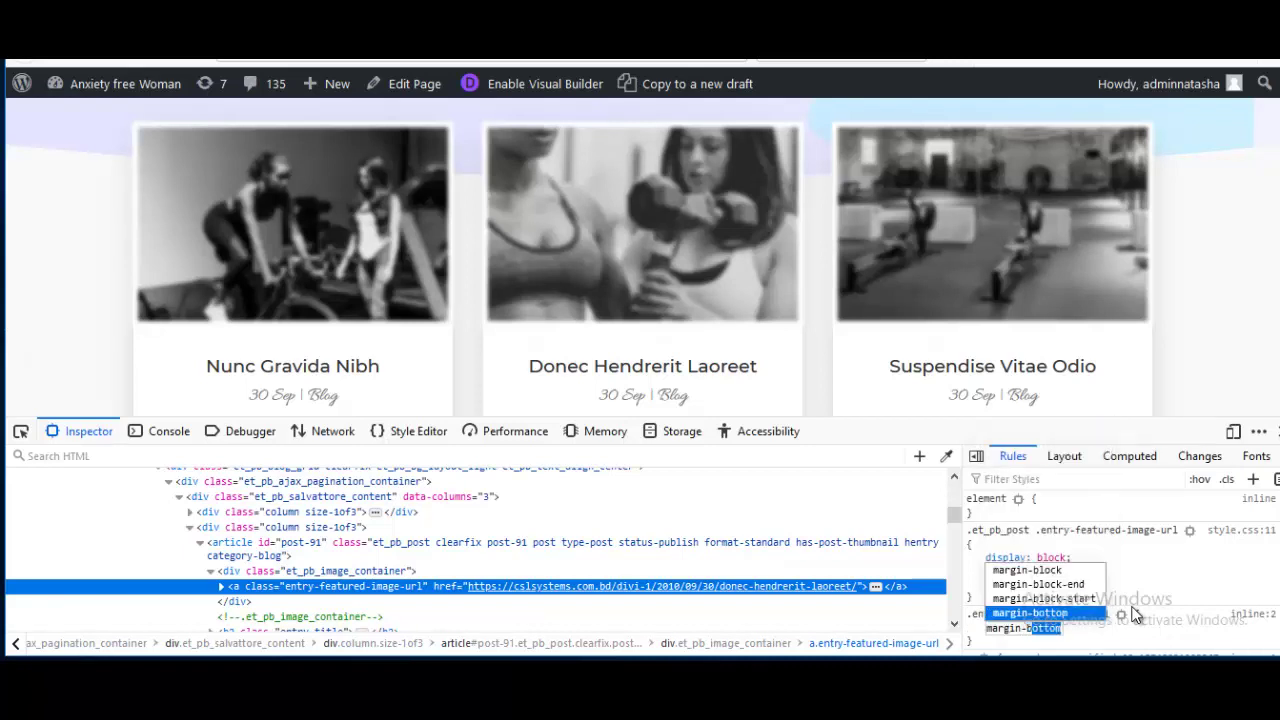
key("Return")
type("10")
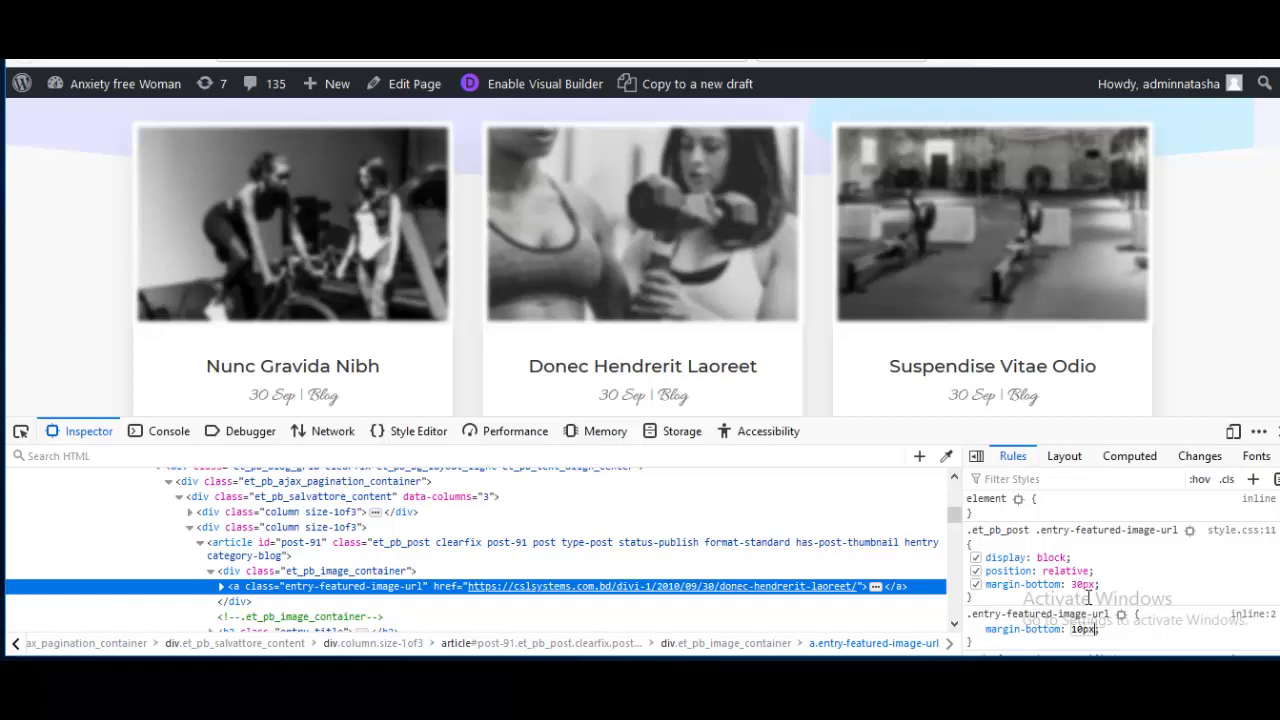
type("!")
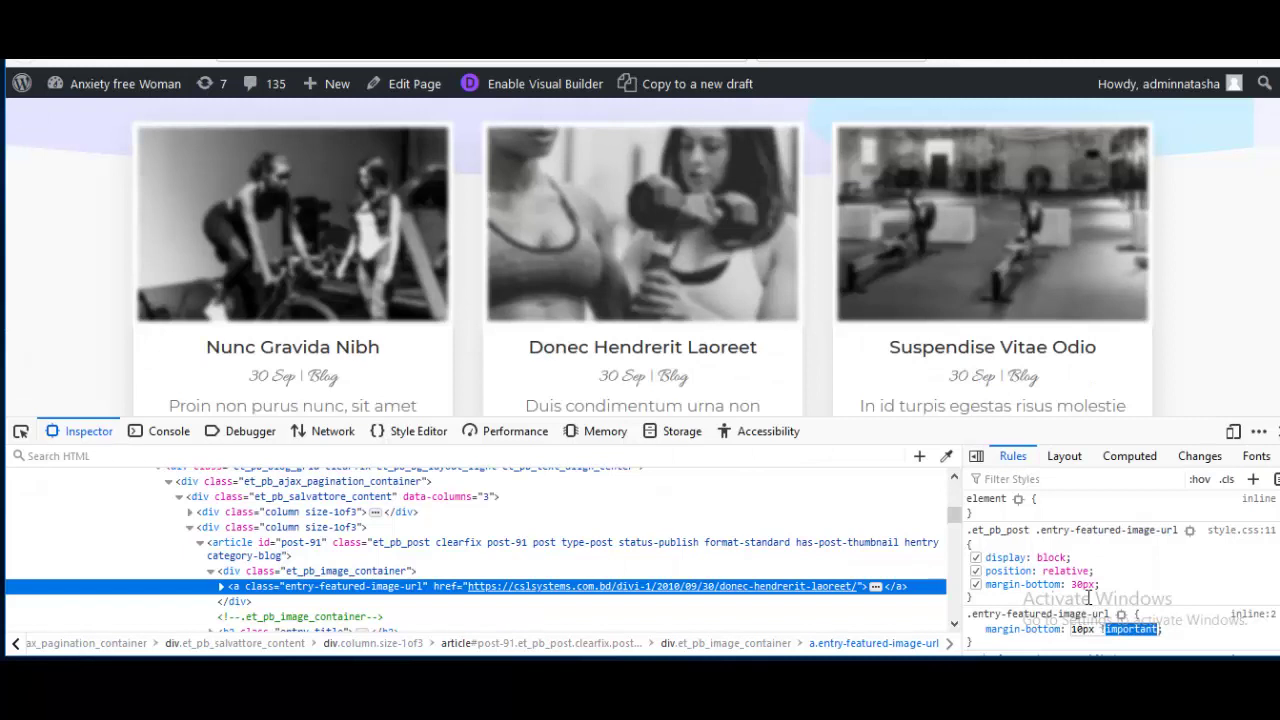
key("Left")
key("Up")
key("Up")
key("Up")
key("Up")
key("Up")
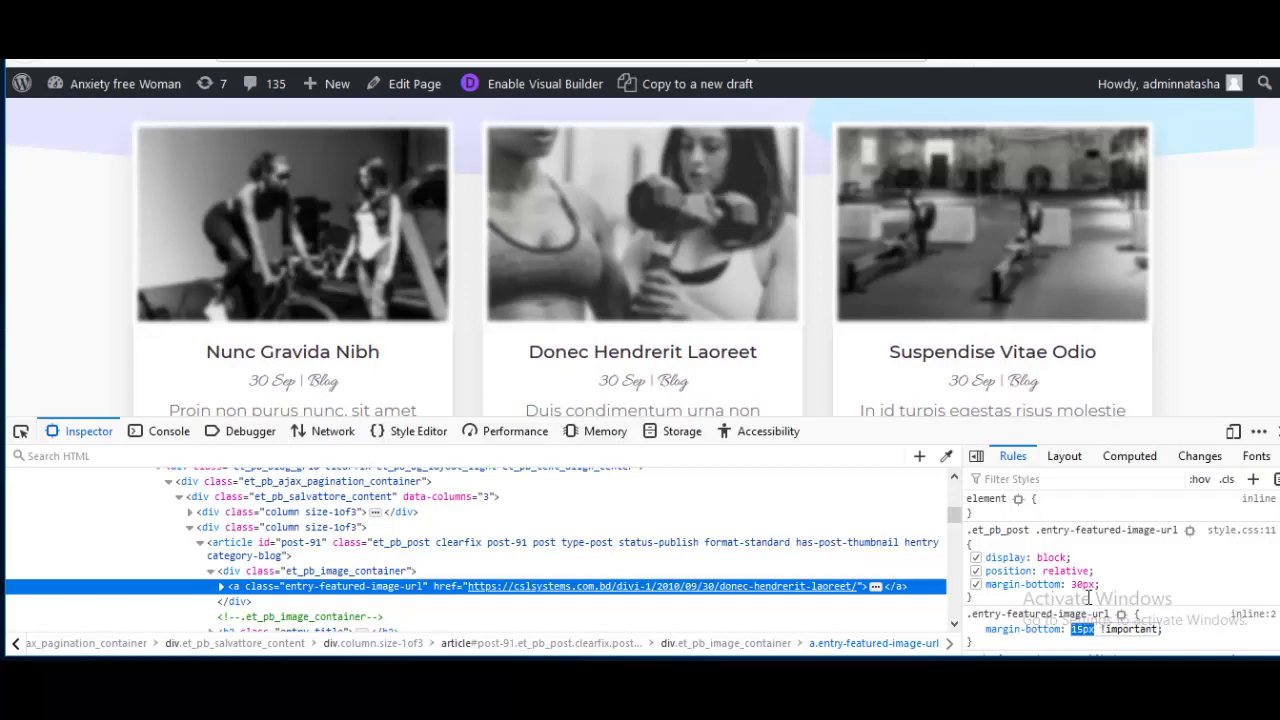
right_click(1065, 610)
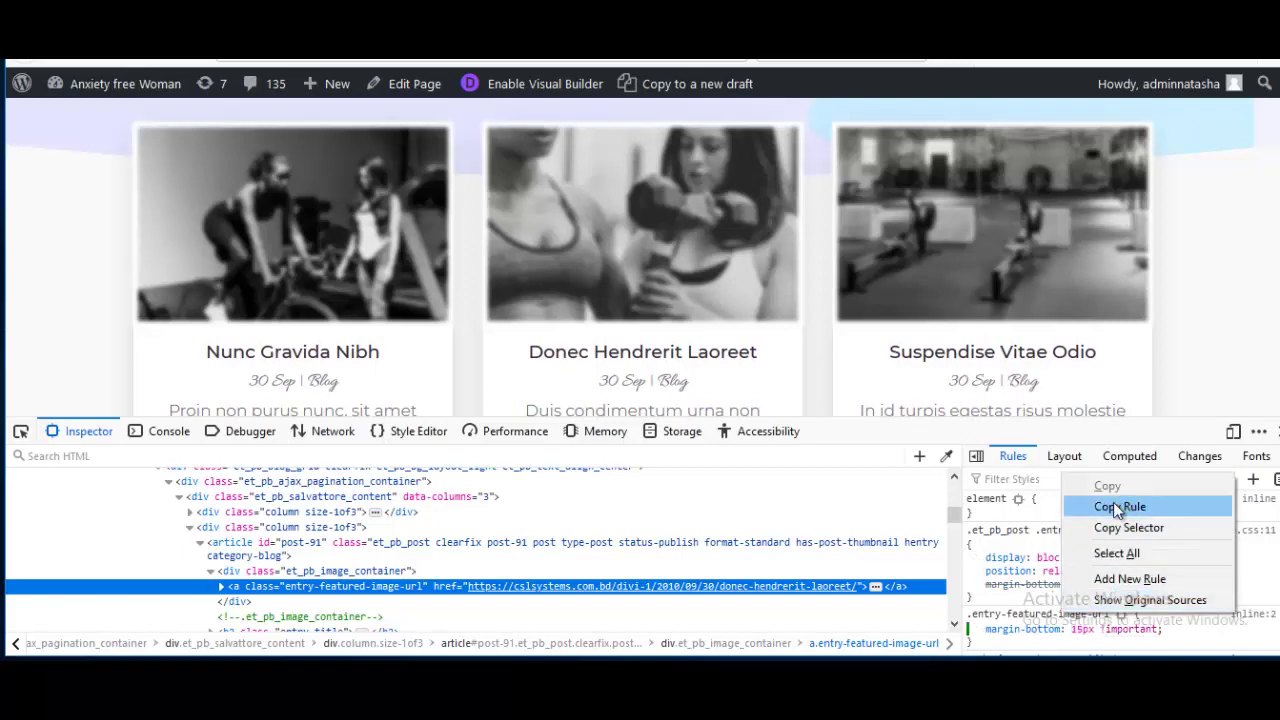
Paste the copied .entry-featured-image-url rule at the end of Divi's Custom CSS and save
left_click(1104, 504)
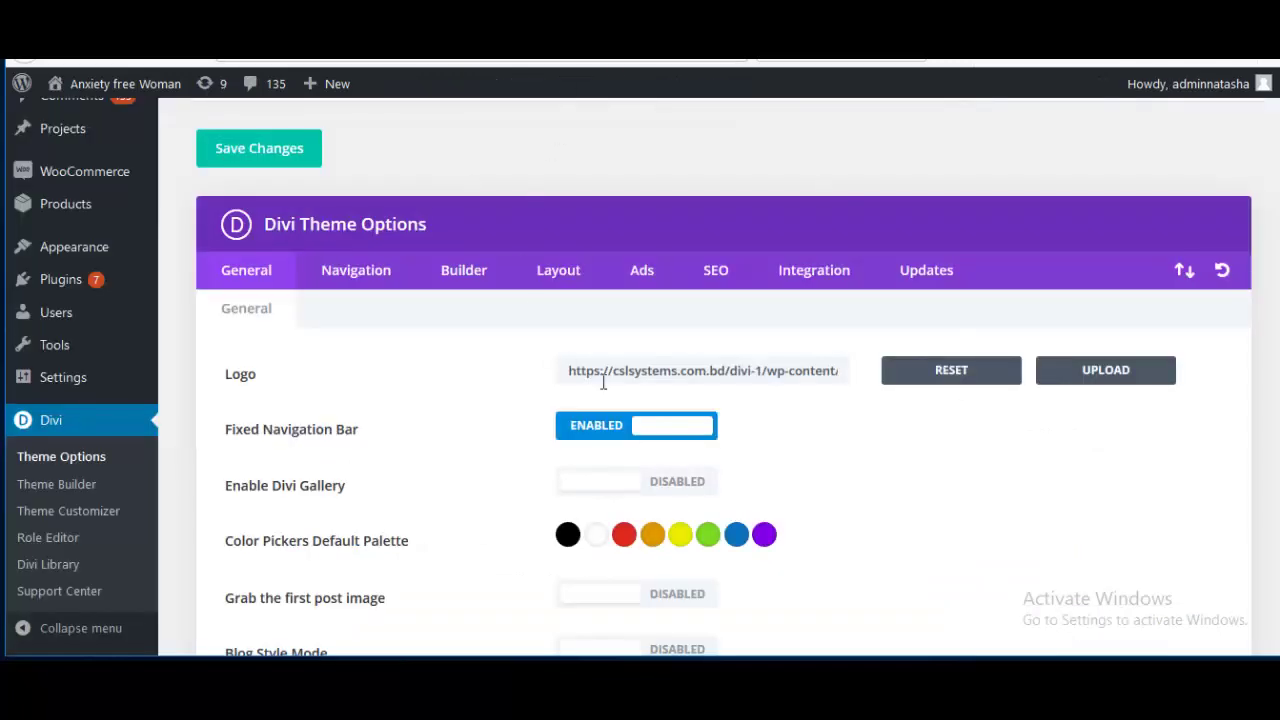
scroll(706, 434, "down", 15)
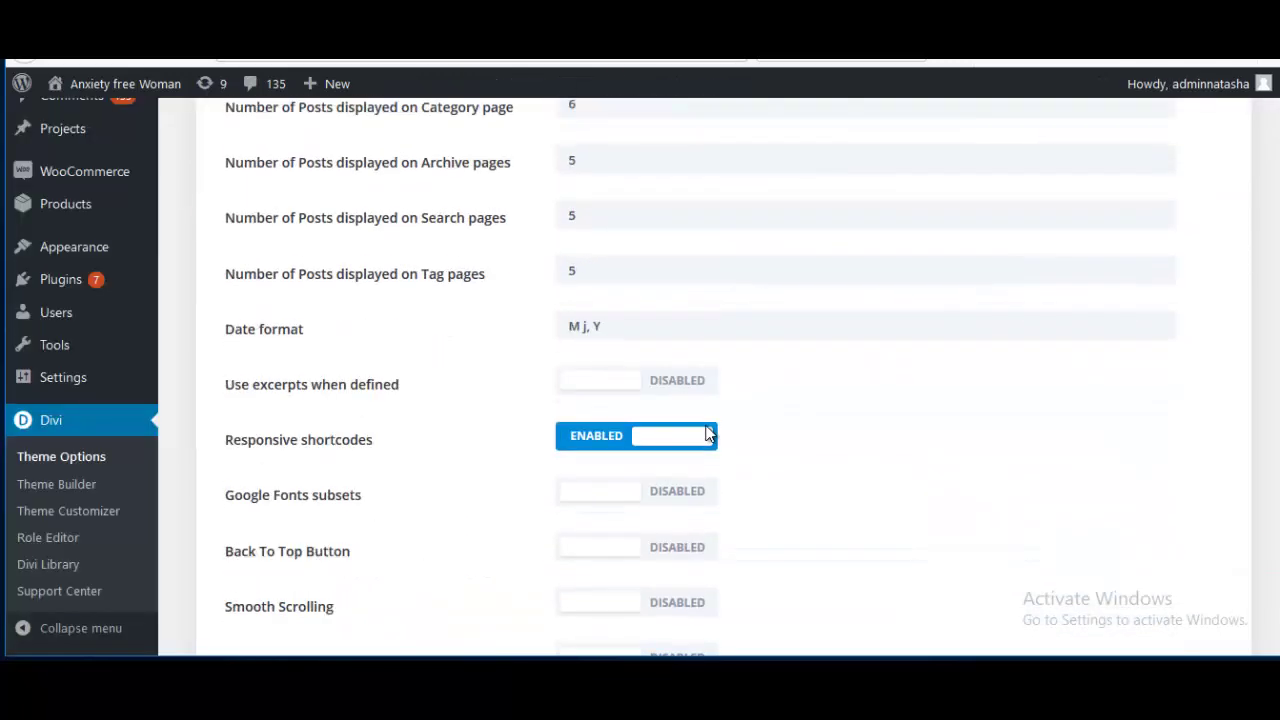
scroll(706, 434, "down", 4)
scroll(706, 434, "down", 2)
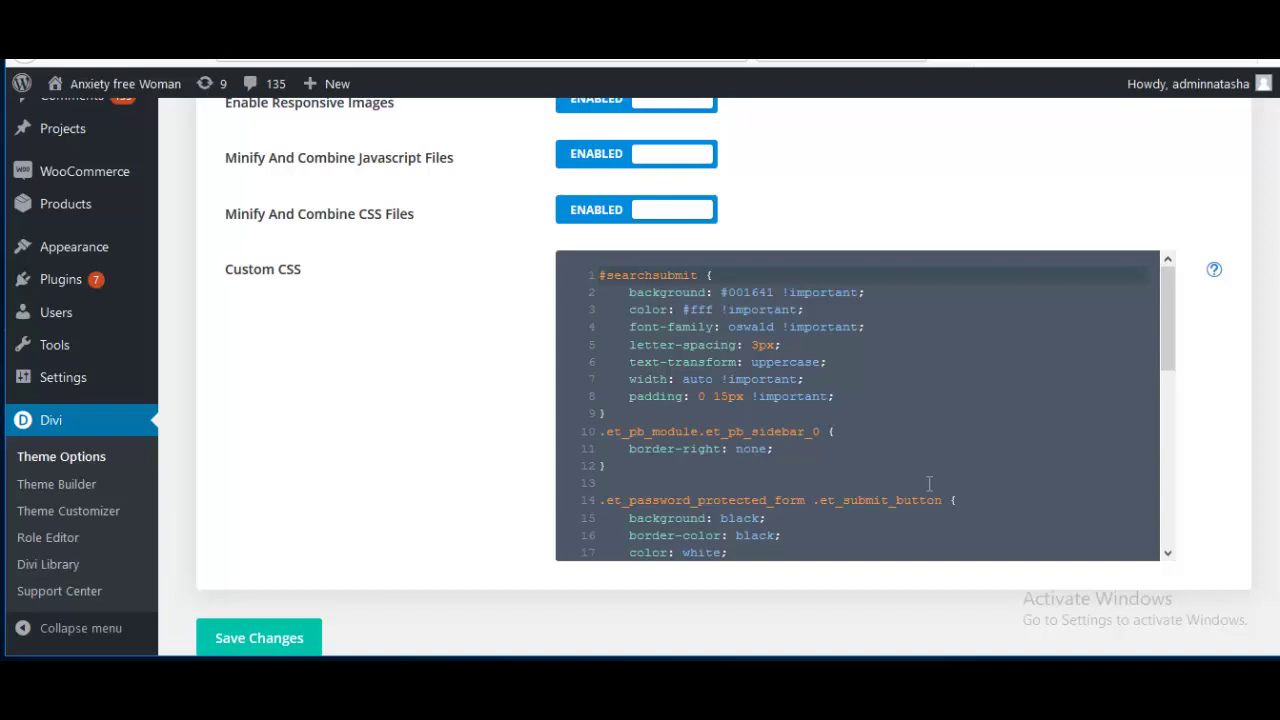
left_click_drag(1165, 353, 1155, 562)
left_click(771, 544)
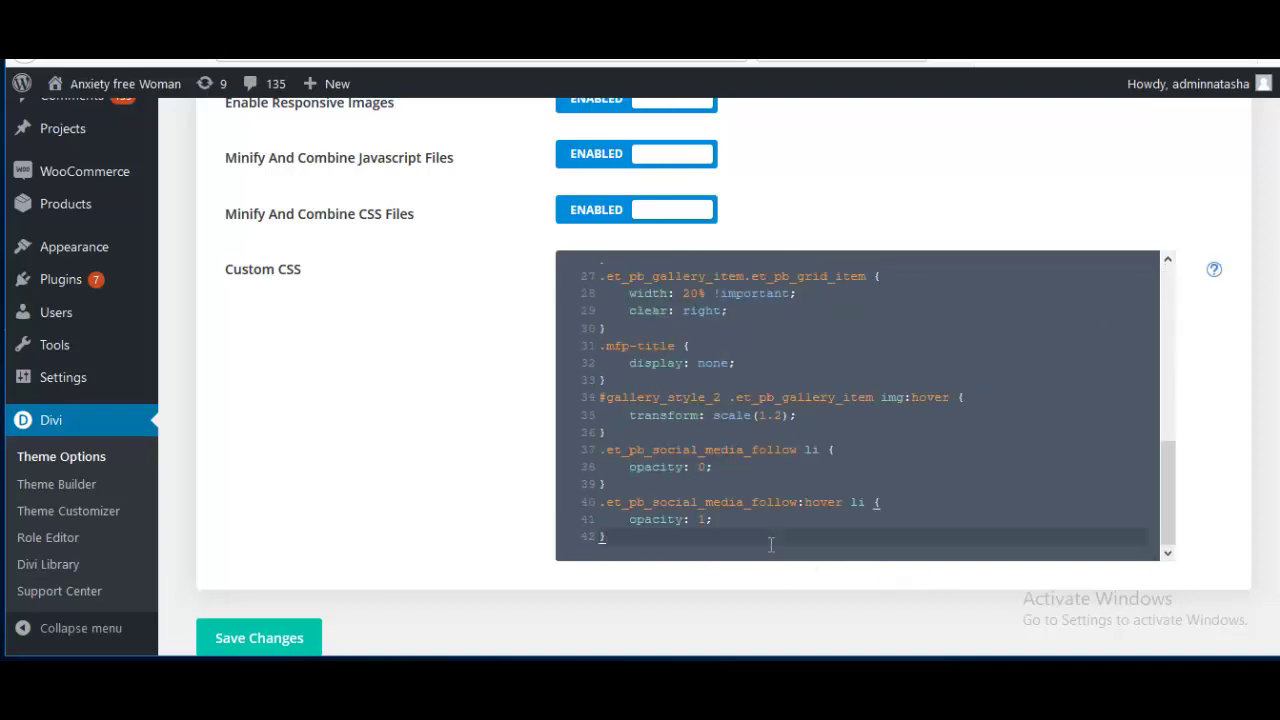
key("Return")
key("ctrl+v")
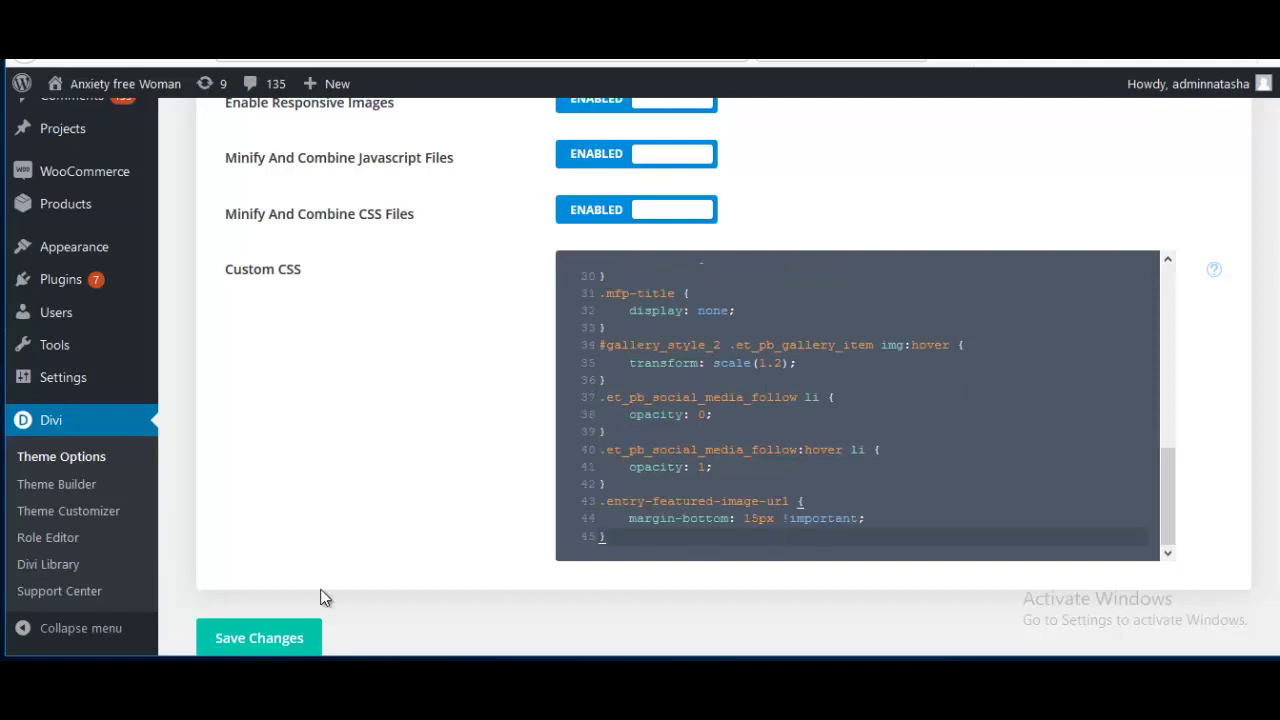
left_click(297, 643)
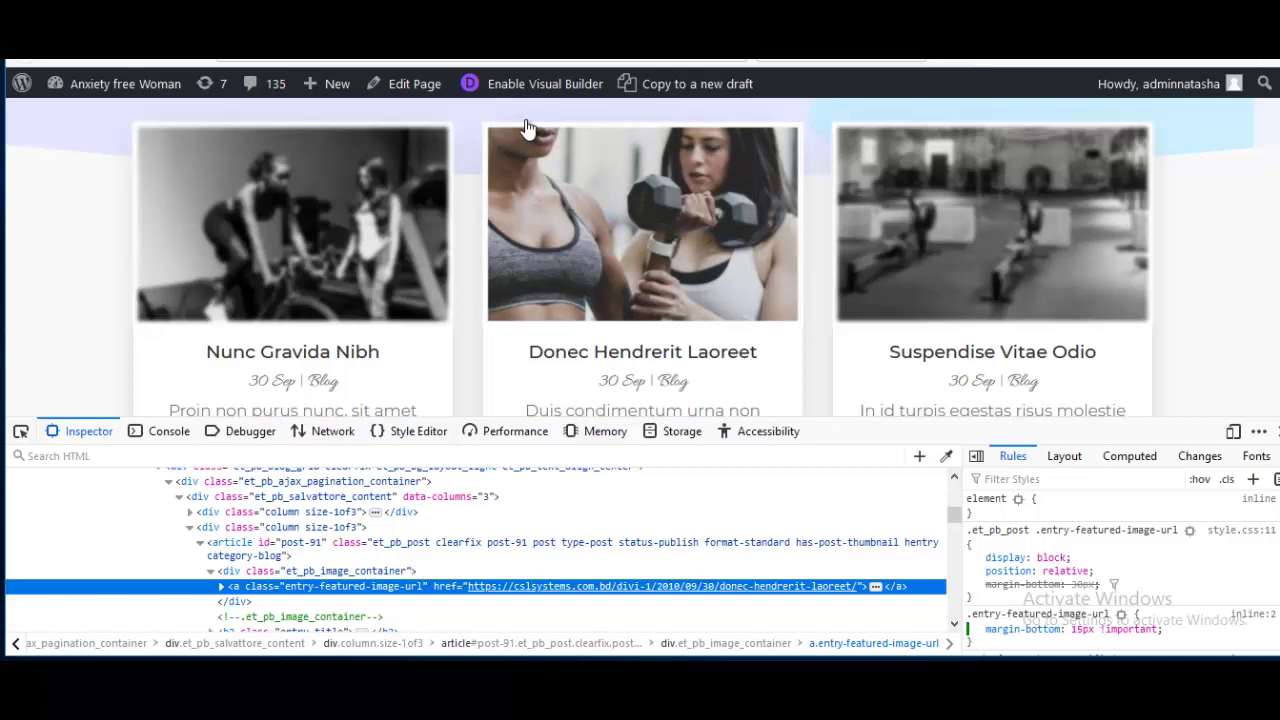
Inspect the second card's article and select its et_pb_post class name
right_click(565, 262)
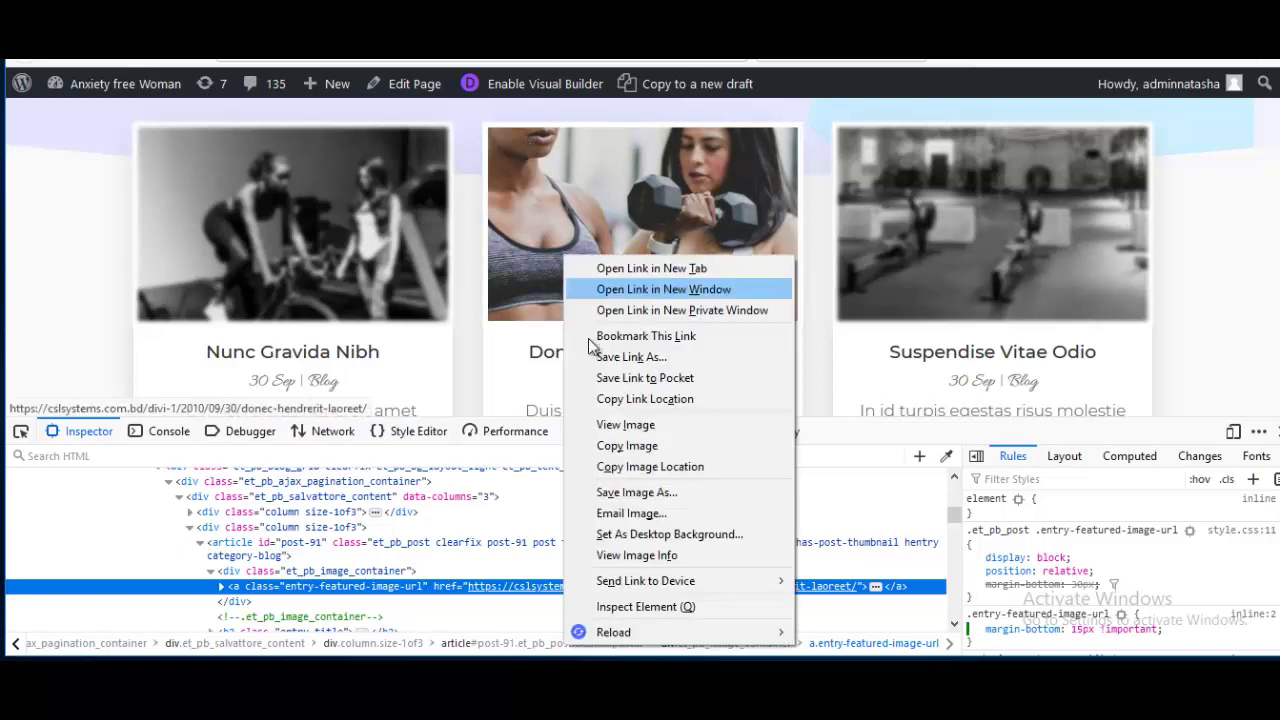
left_click(252, 552)
double_click(415, 545)
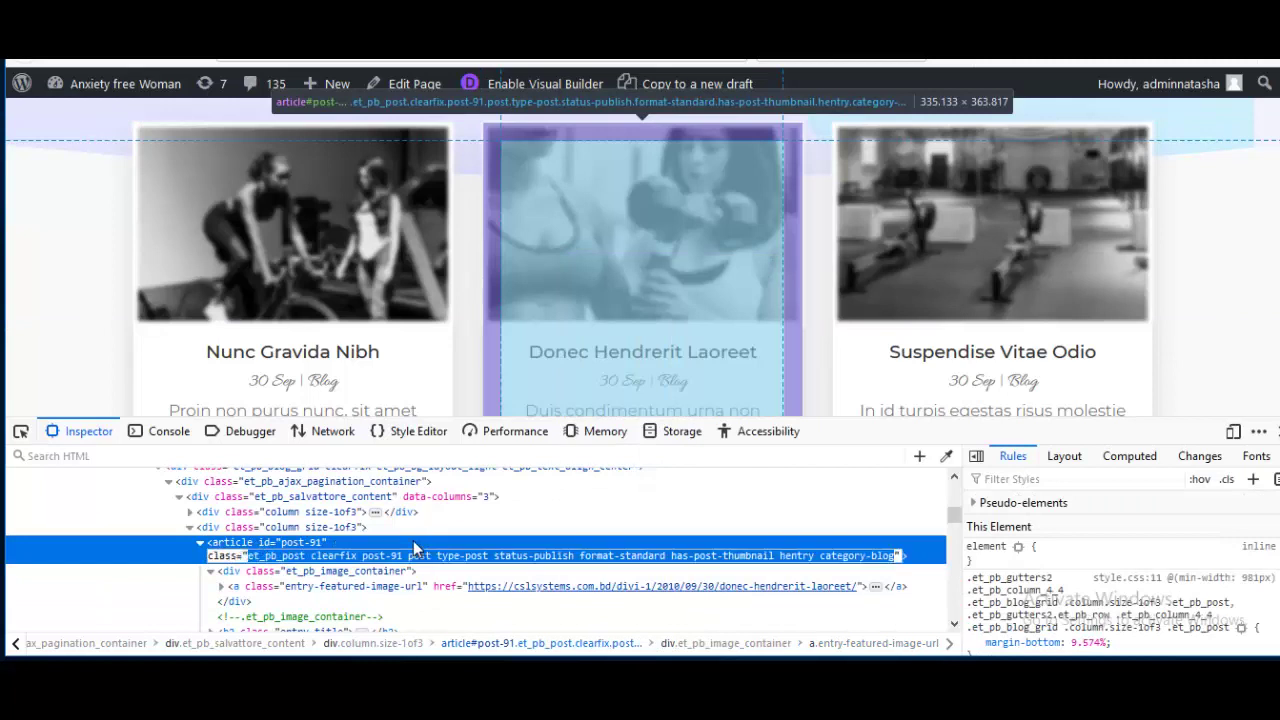
left_click(321, 555)
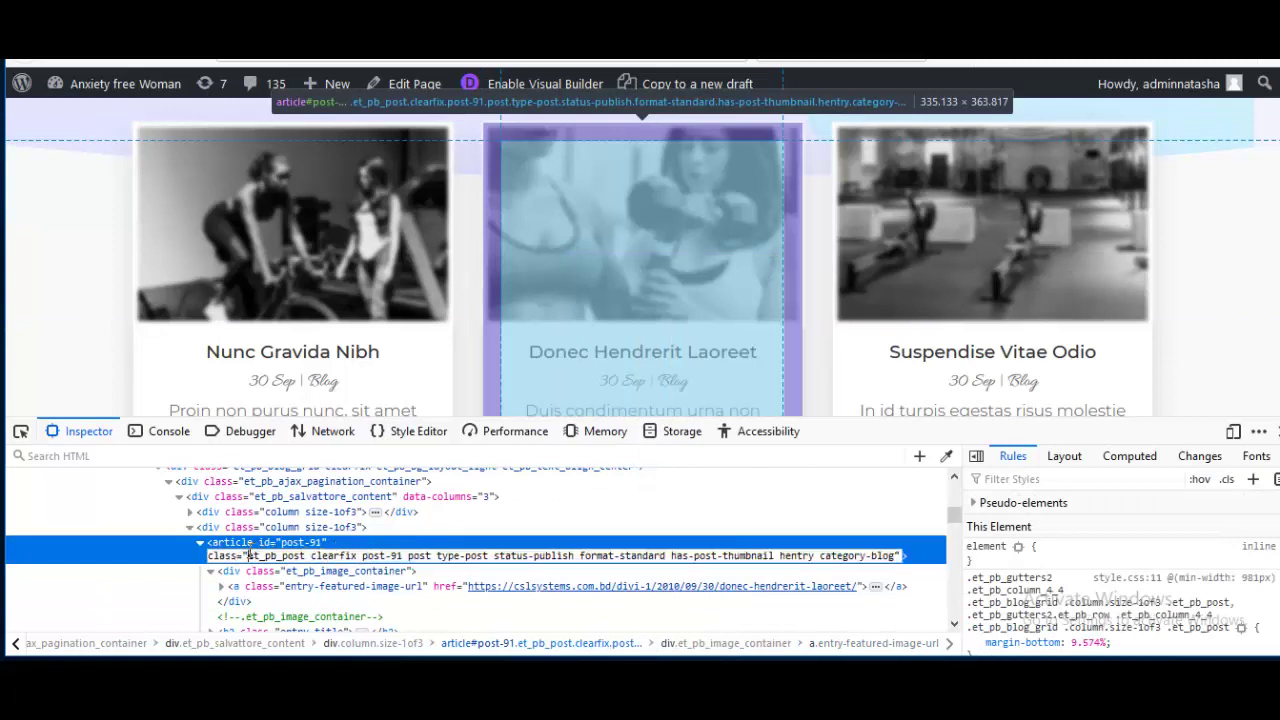
left_click_drag(249, 555, 301, 555)
Add a .et_pb_post rule setting position: relative
left_click(1100, 555)
type("po")
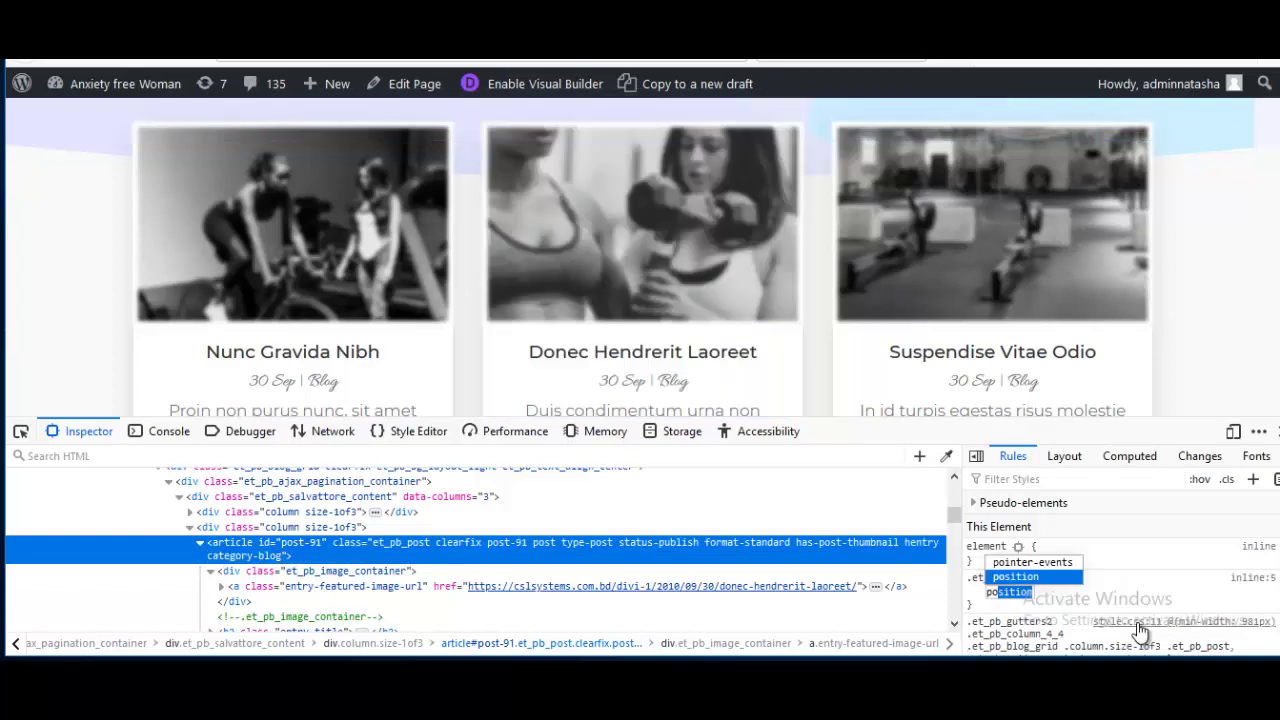
key("Tab")
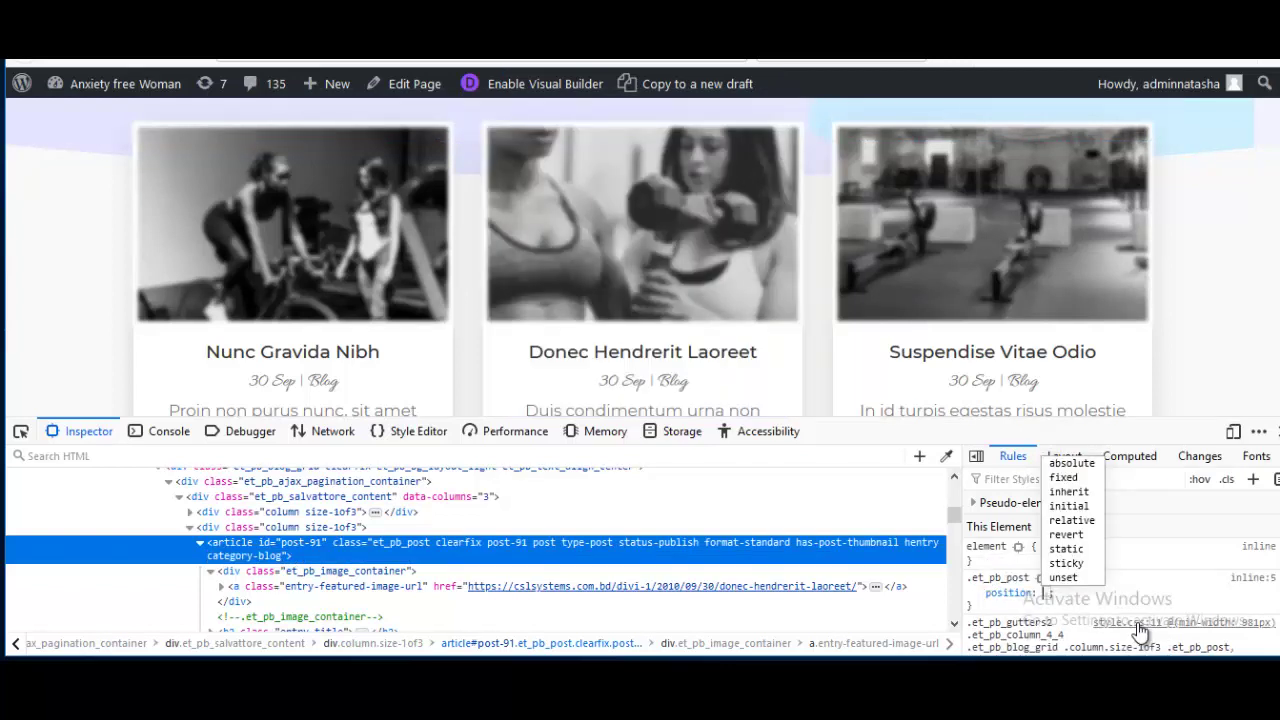
type("relative")
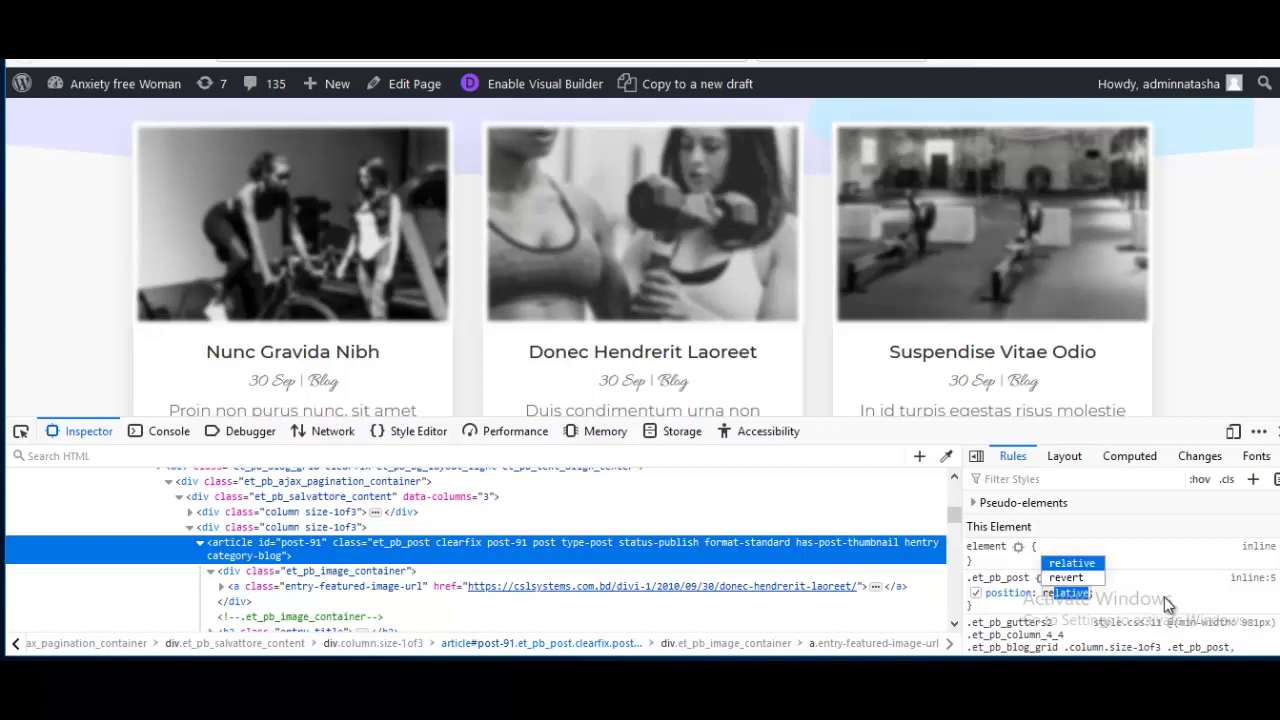
key("Return")
Copy the .et_pb_post rule and paste it into Divi's Custom CSS
right_click(1015, 580)
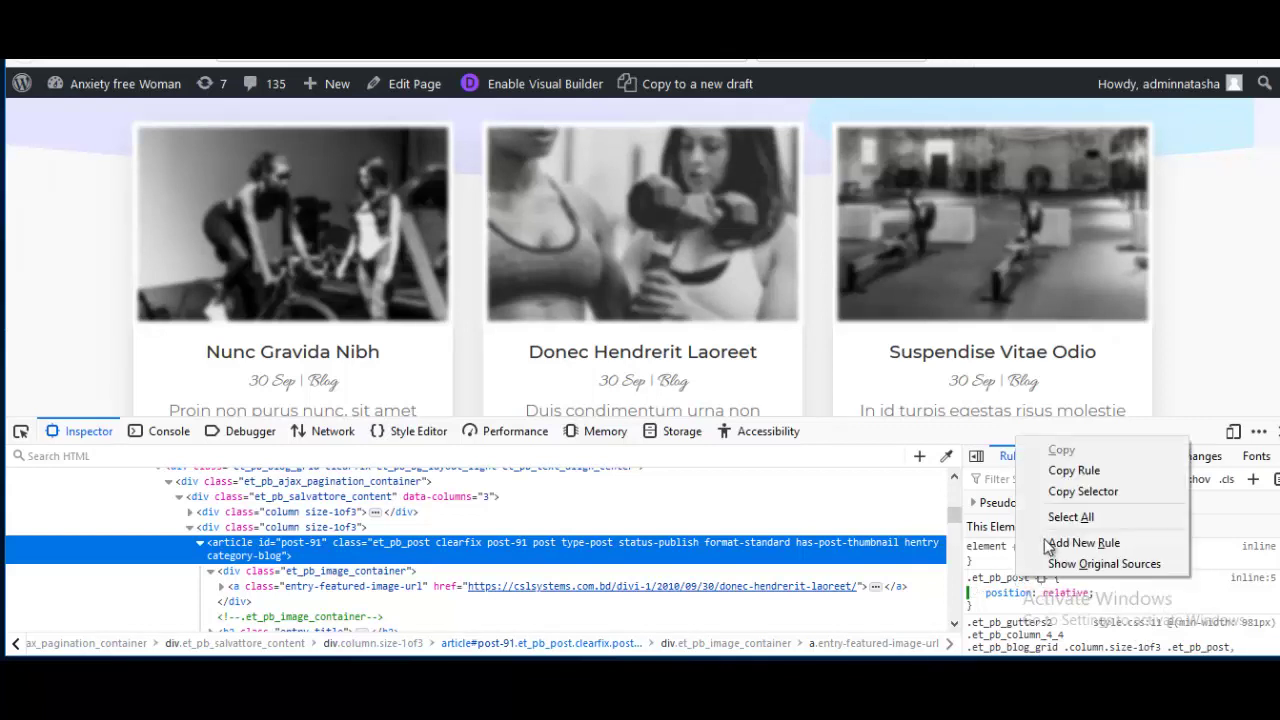
left_click(1062, 470)
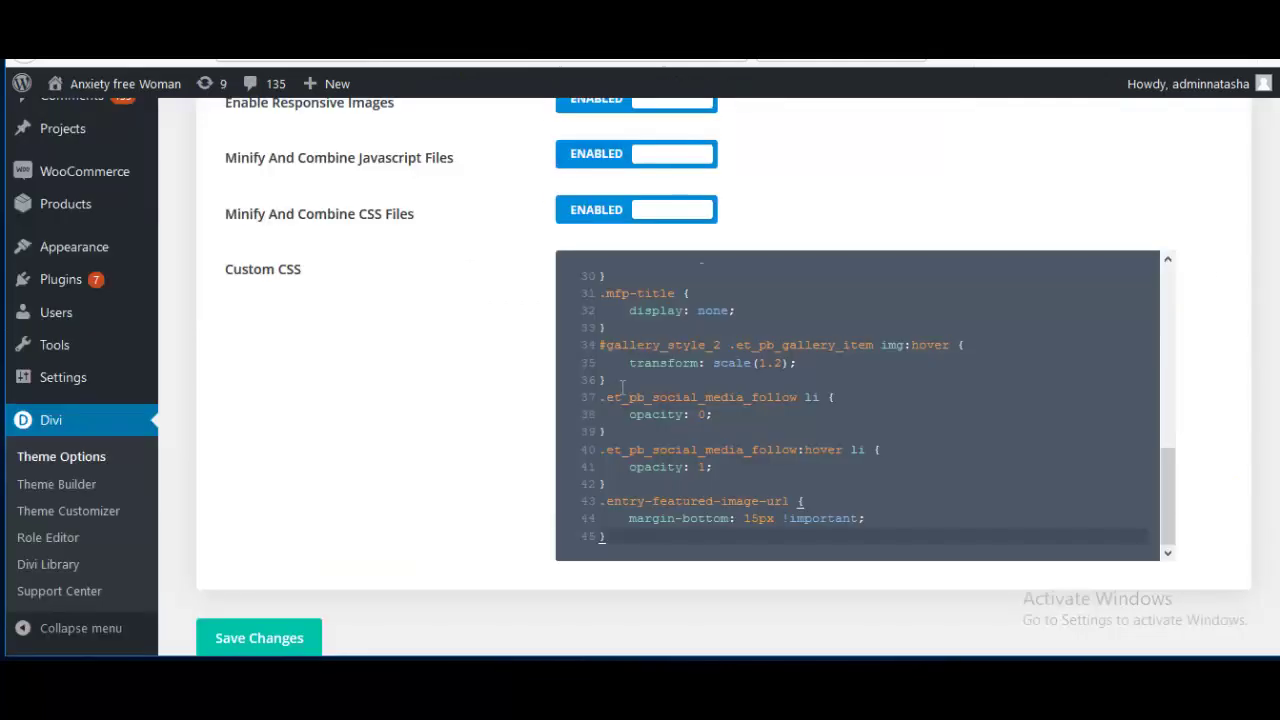
key("Return")
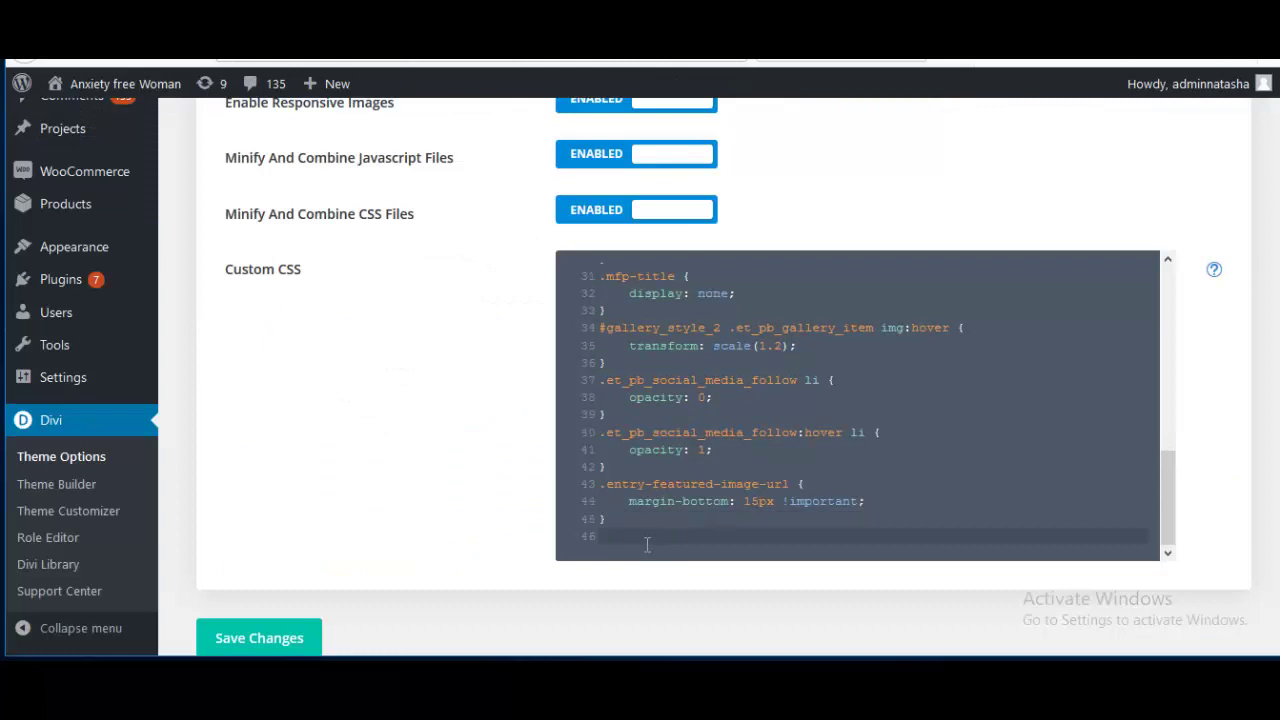
key("ctrl+v")
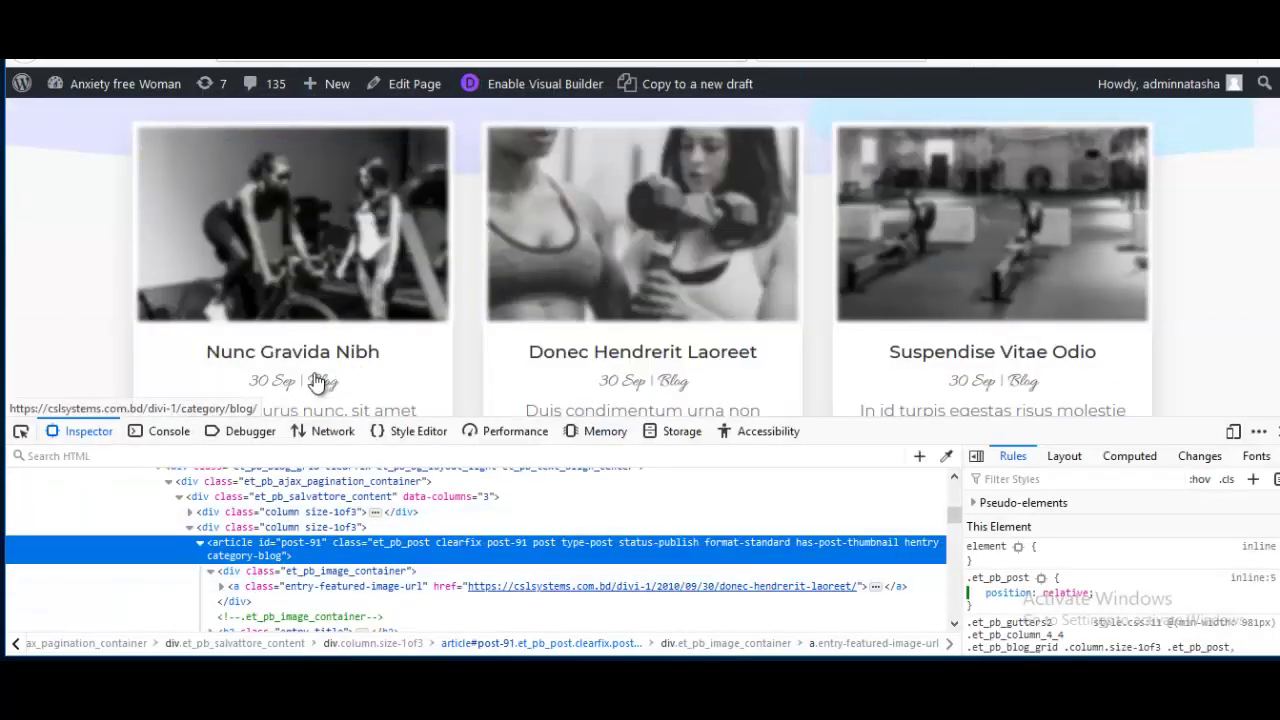
Inspect the first card's published date and create a new .published rule
right_click(278, 392)
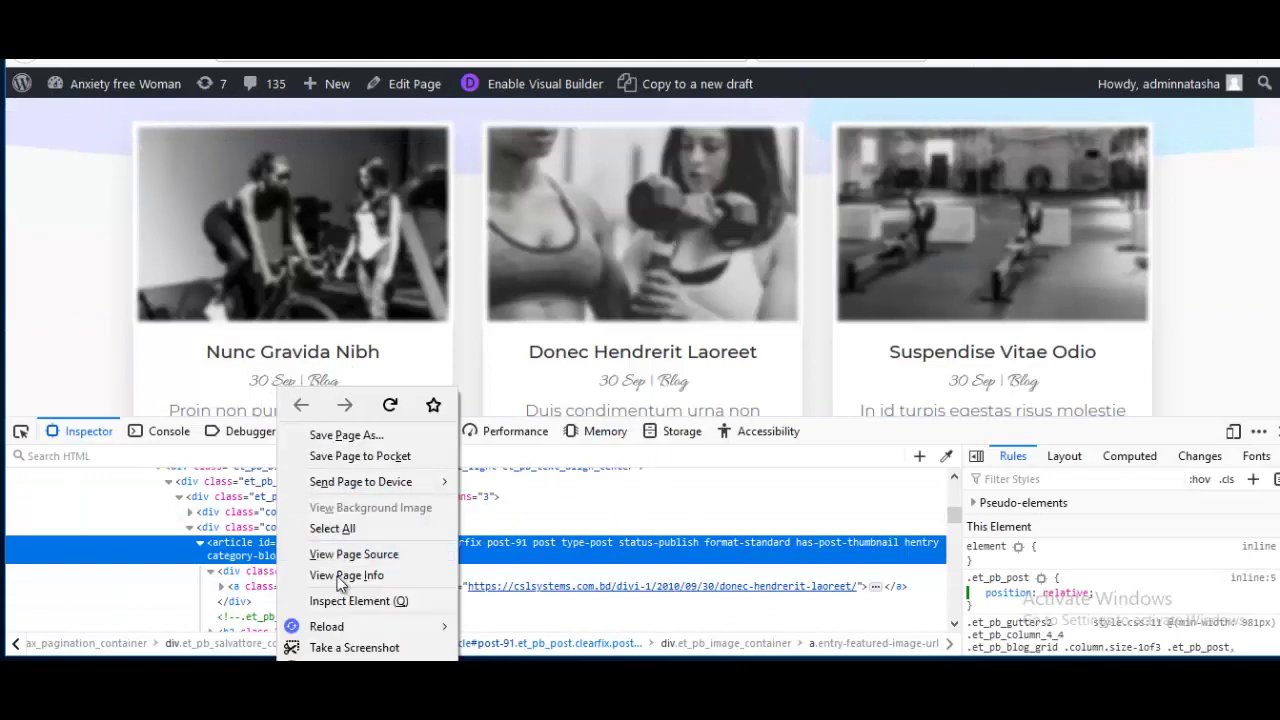
left_click(343, 601)
left_click(249, 616)
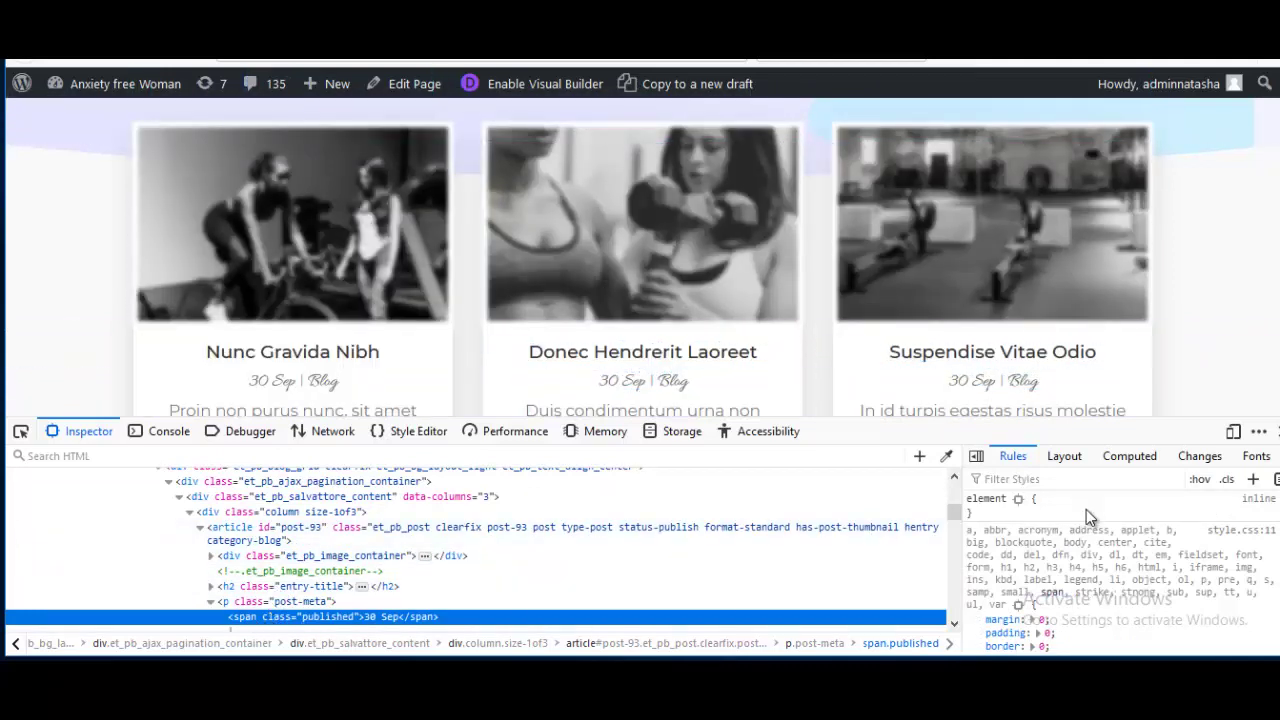
right_click(1086, 509)
left_click(1128, 591)
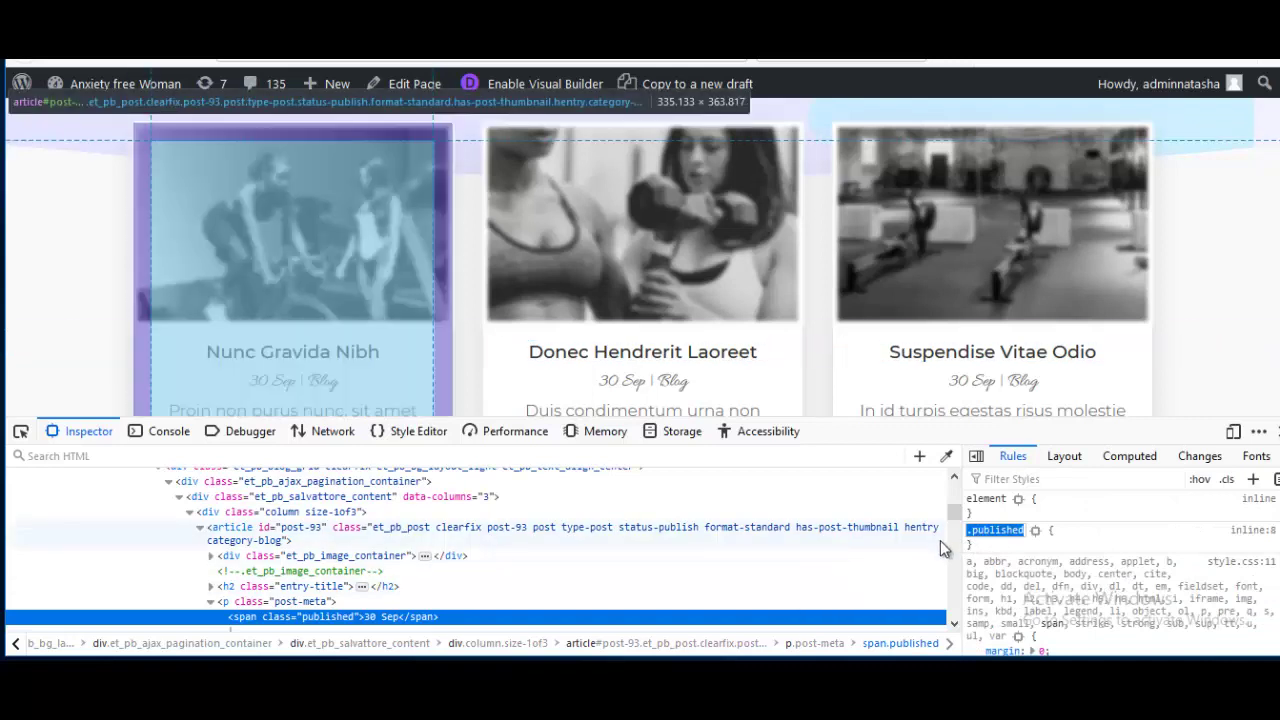
key("Return")
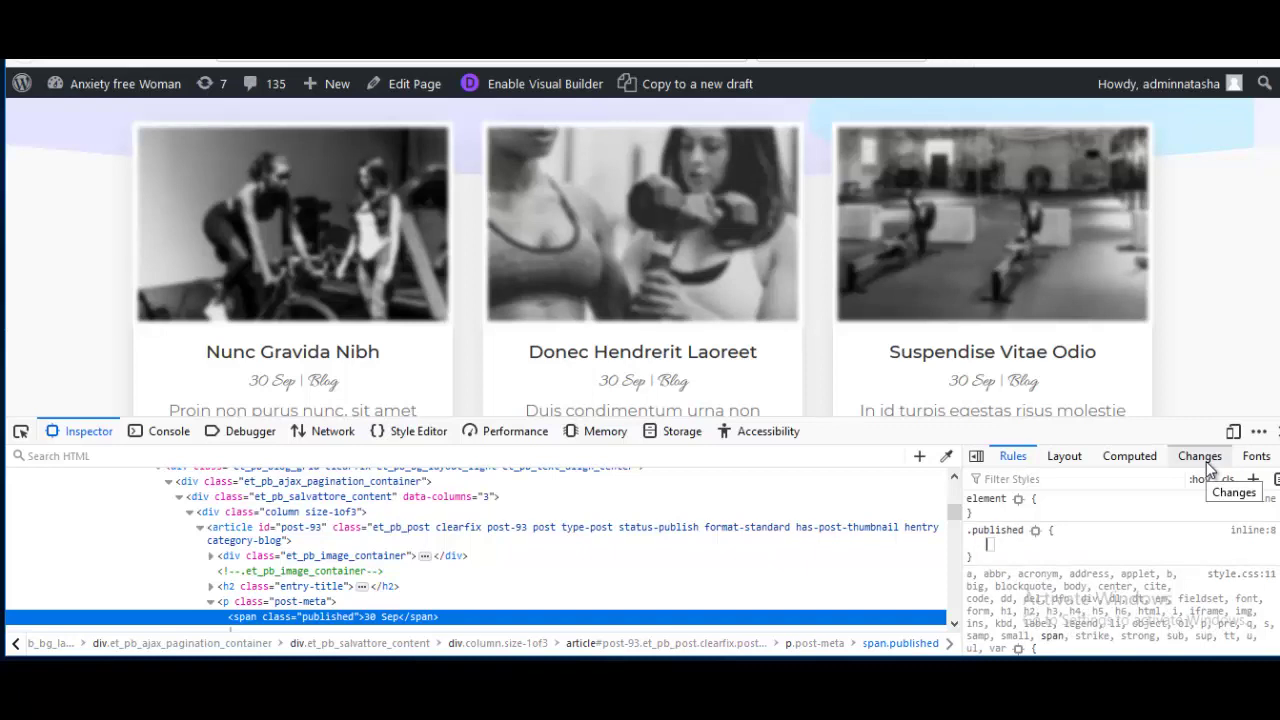
Give .published position: absolute with top: 1px and left: 5px
type("po")
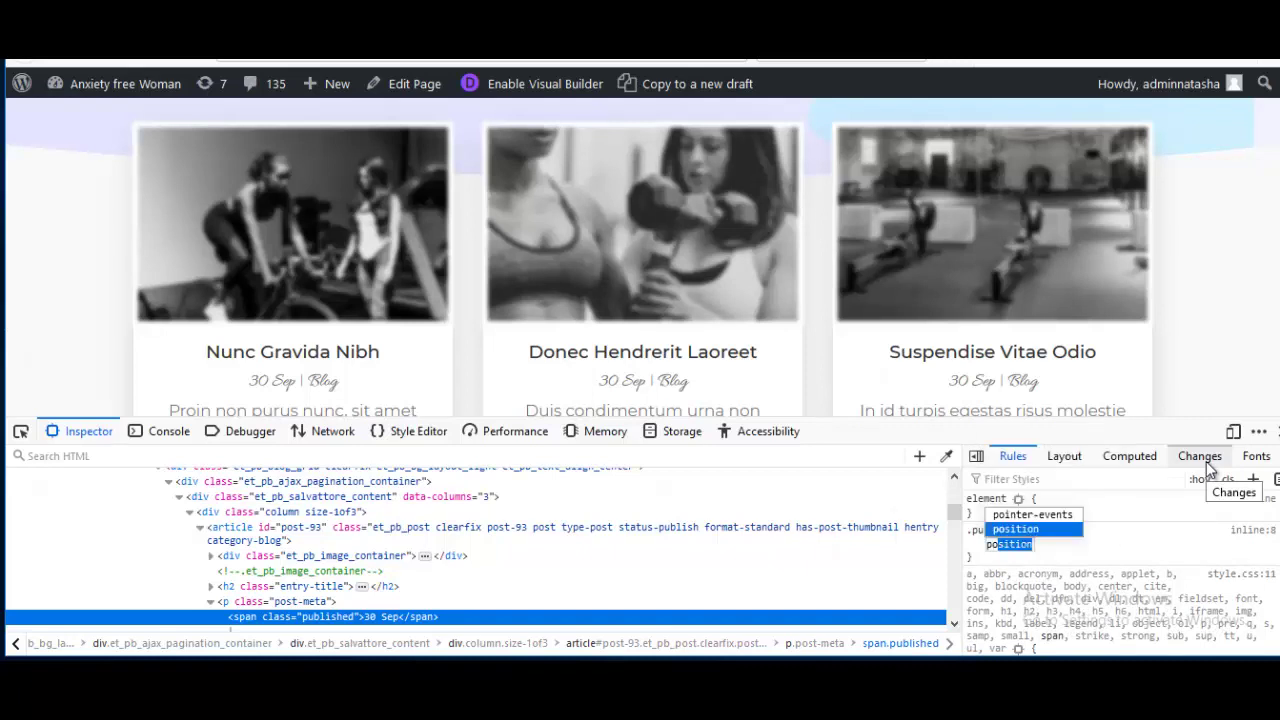
key("Return")
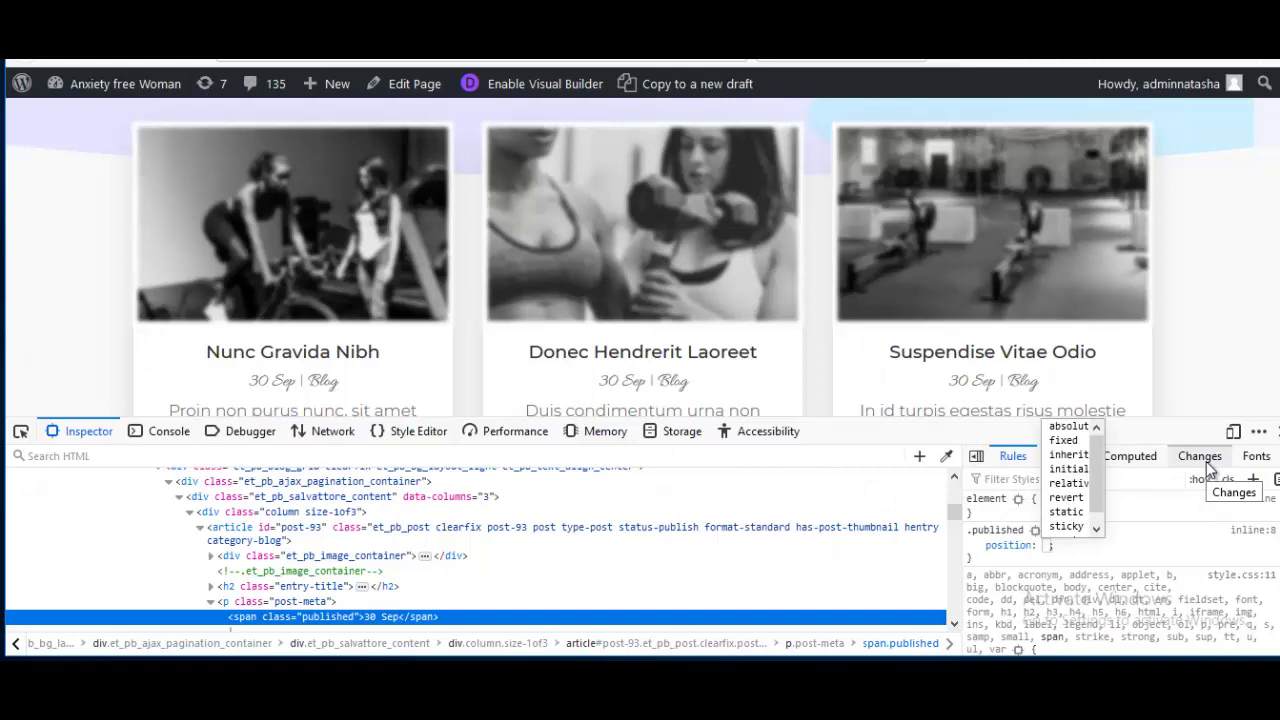
type("absolute")
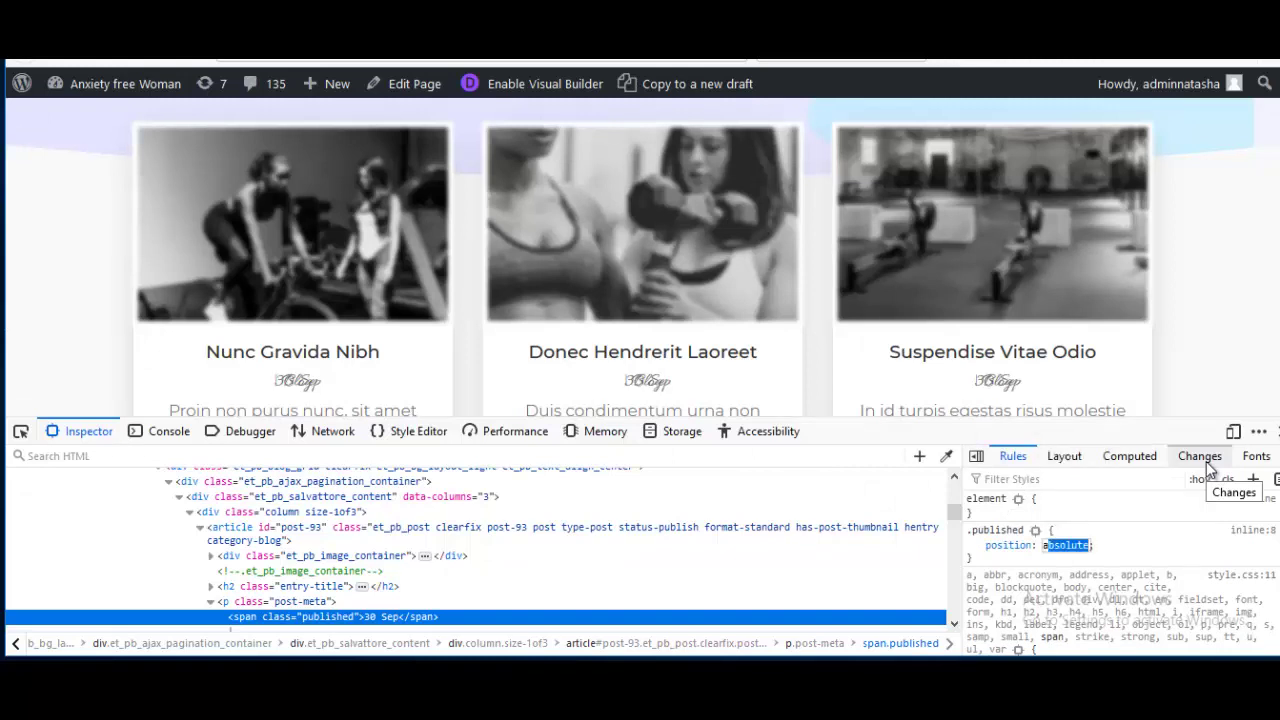
key("Return")
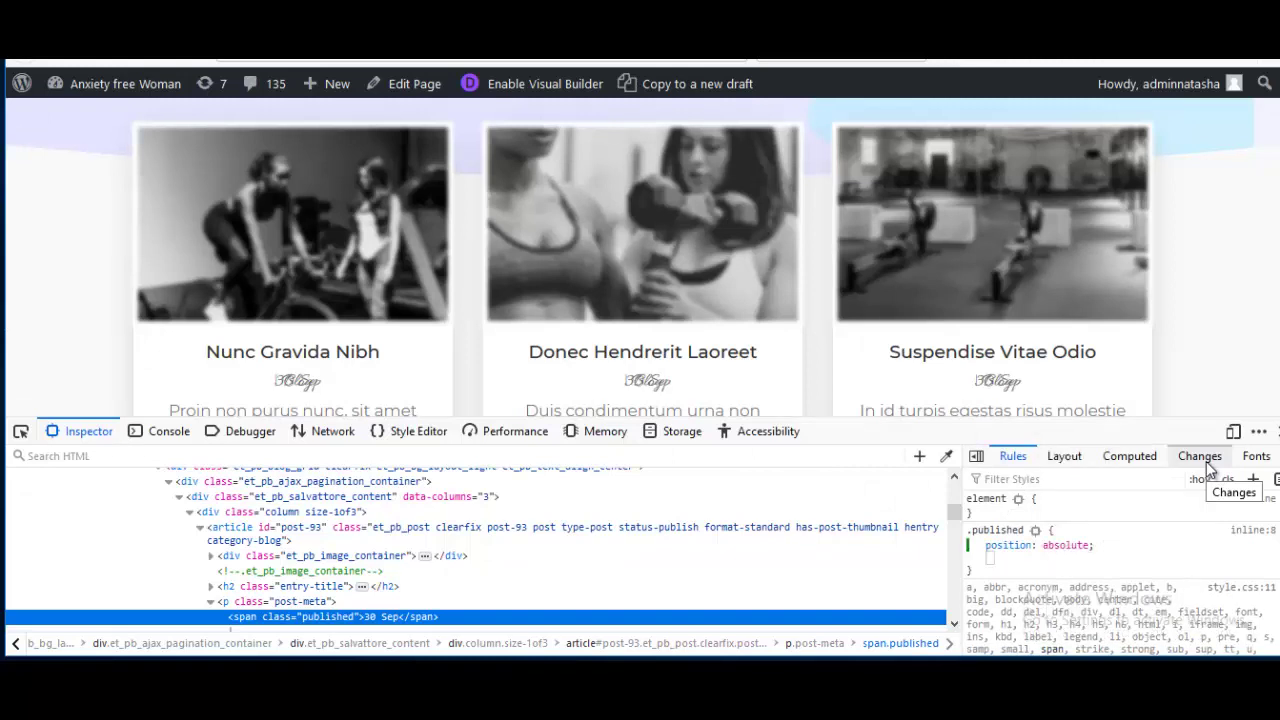
type("top")
key("Return")
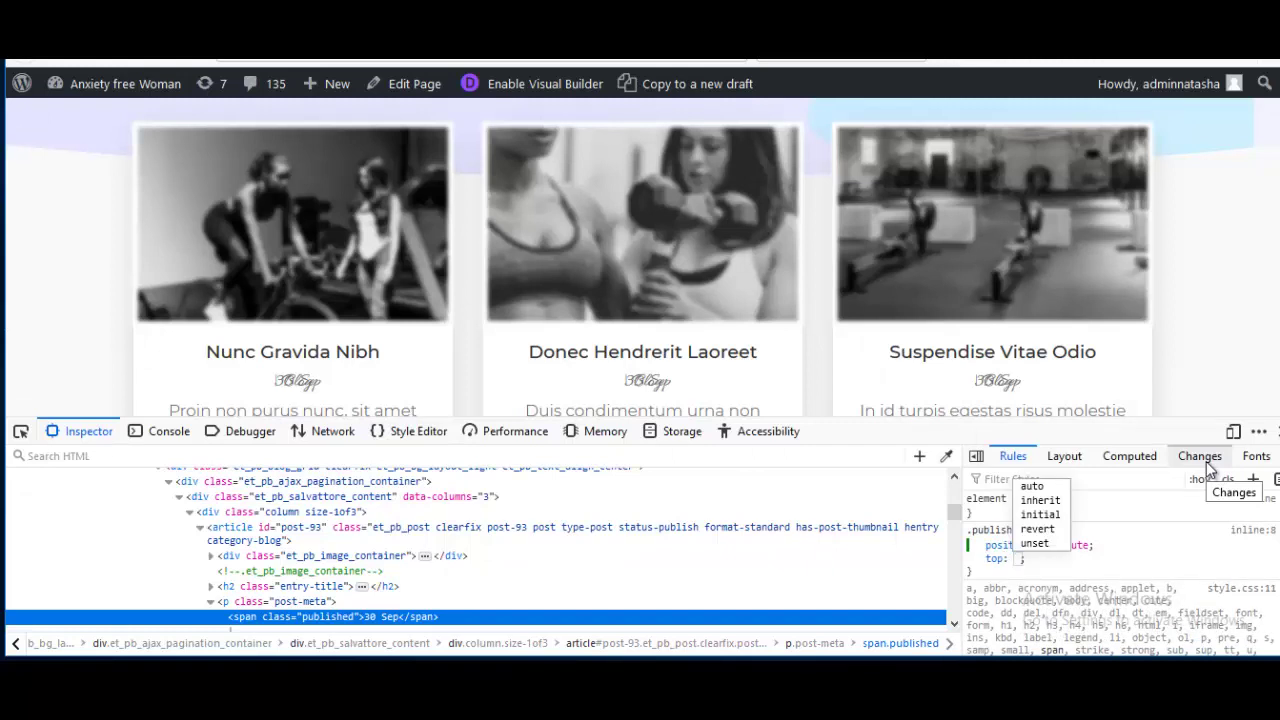
type("1px")
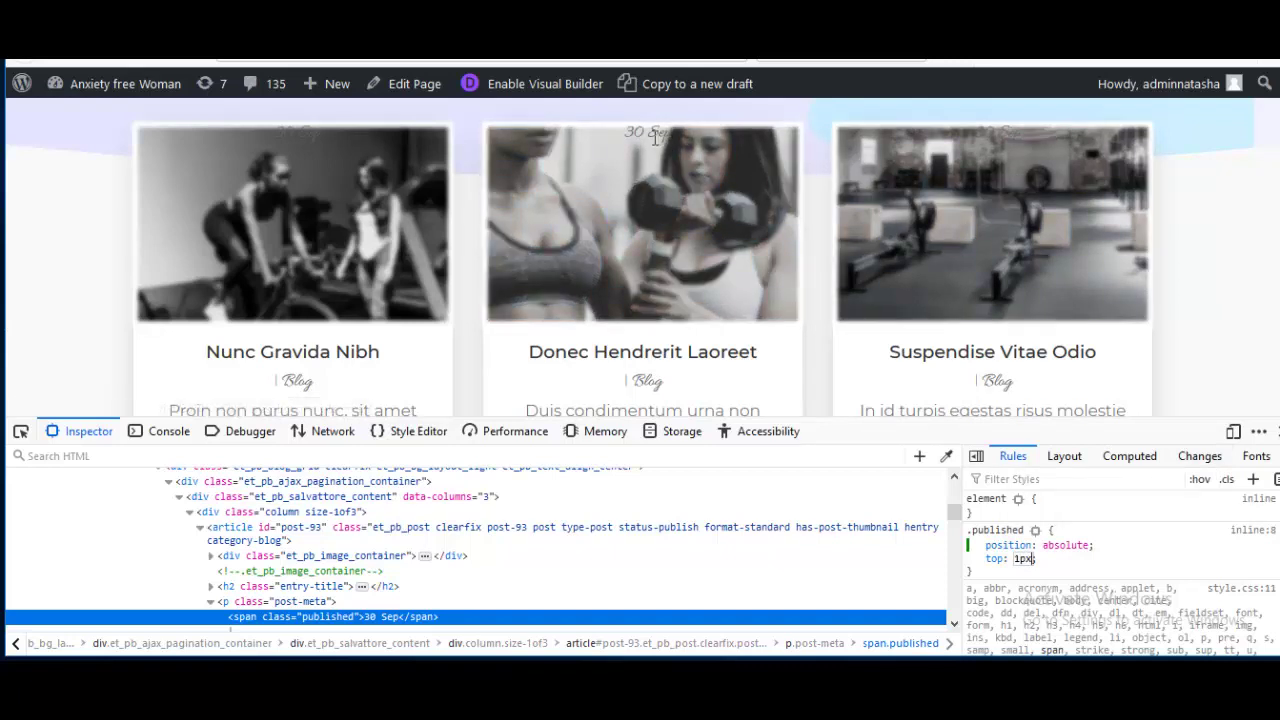
key("Return")
type("left")
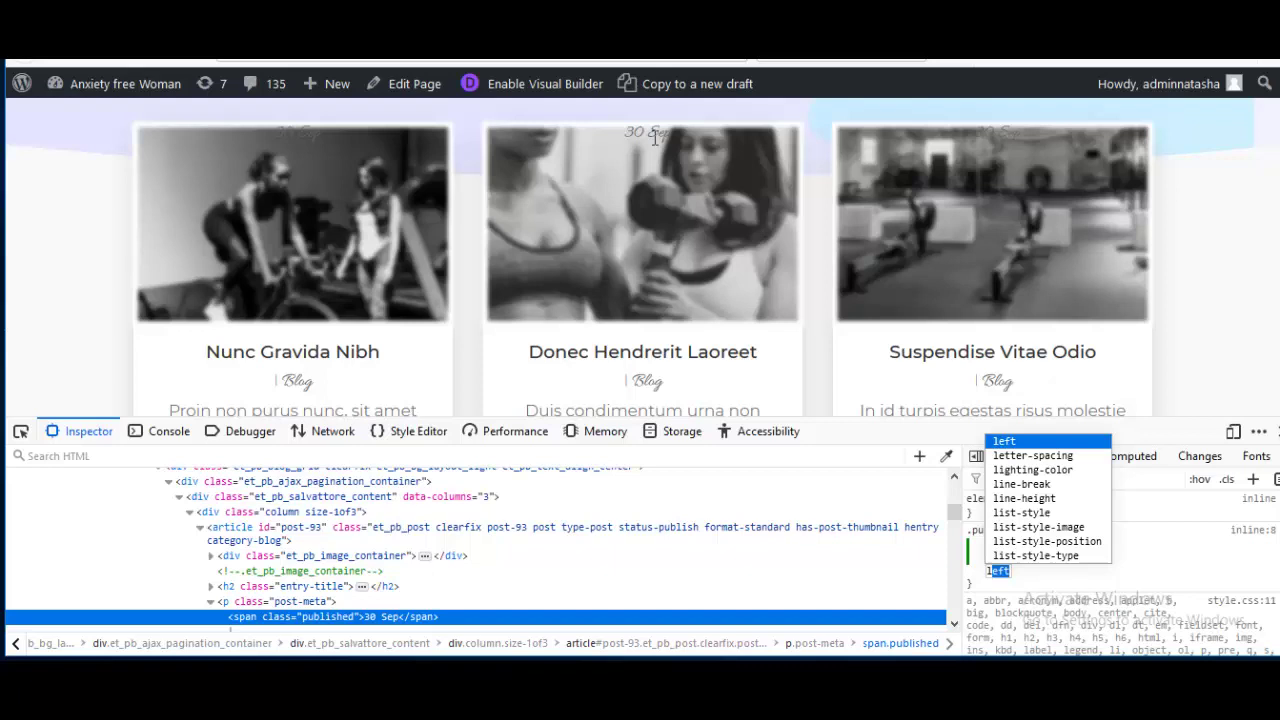
key("Tab")
type("5px")
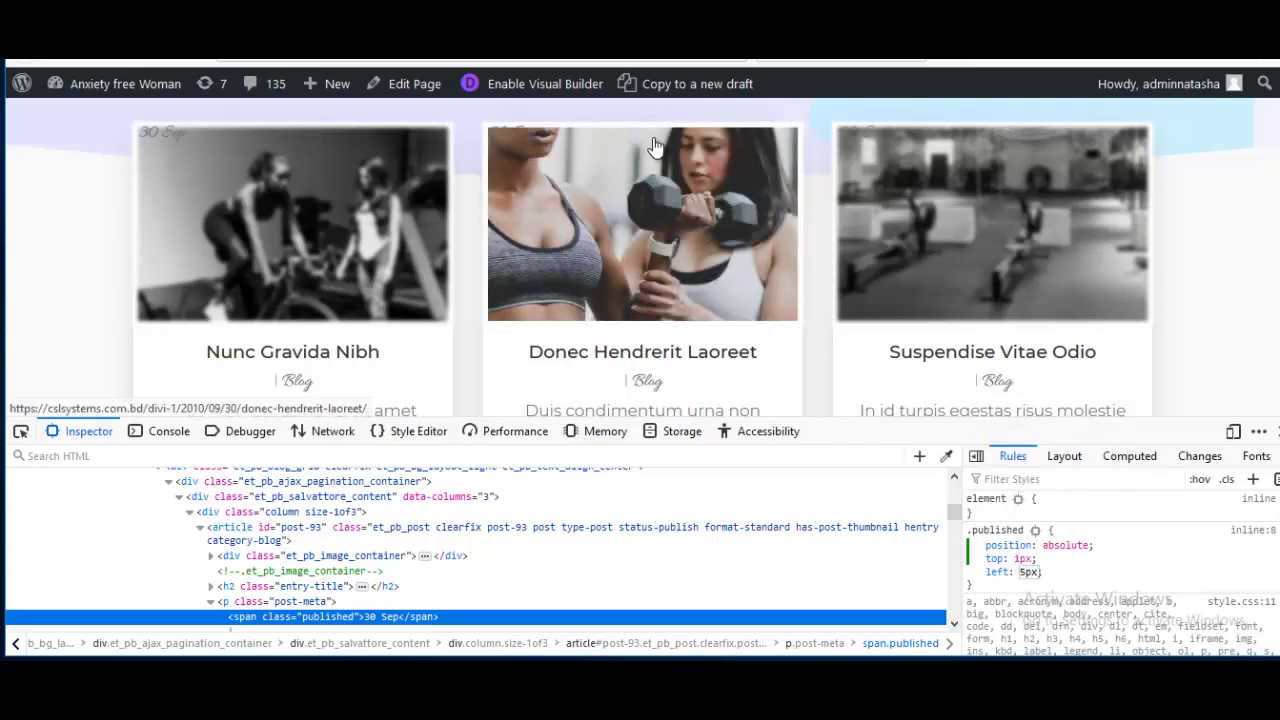
key("Return")
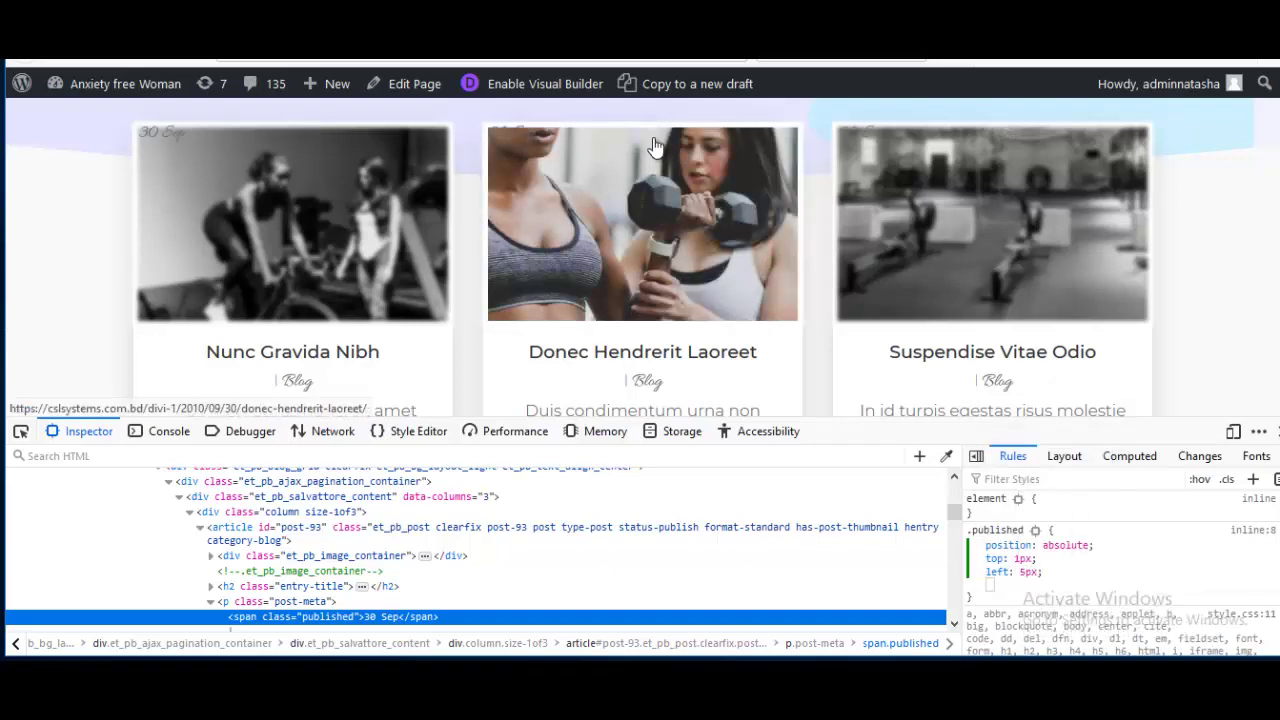
Give the .published dates a #333 background and #fff text colour
type("background")
key("Tab")
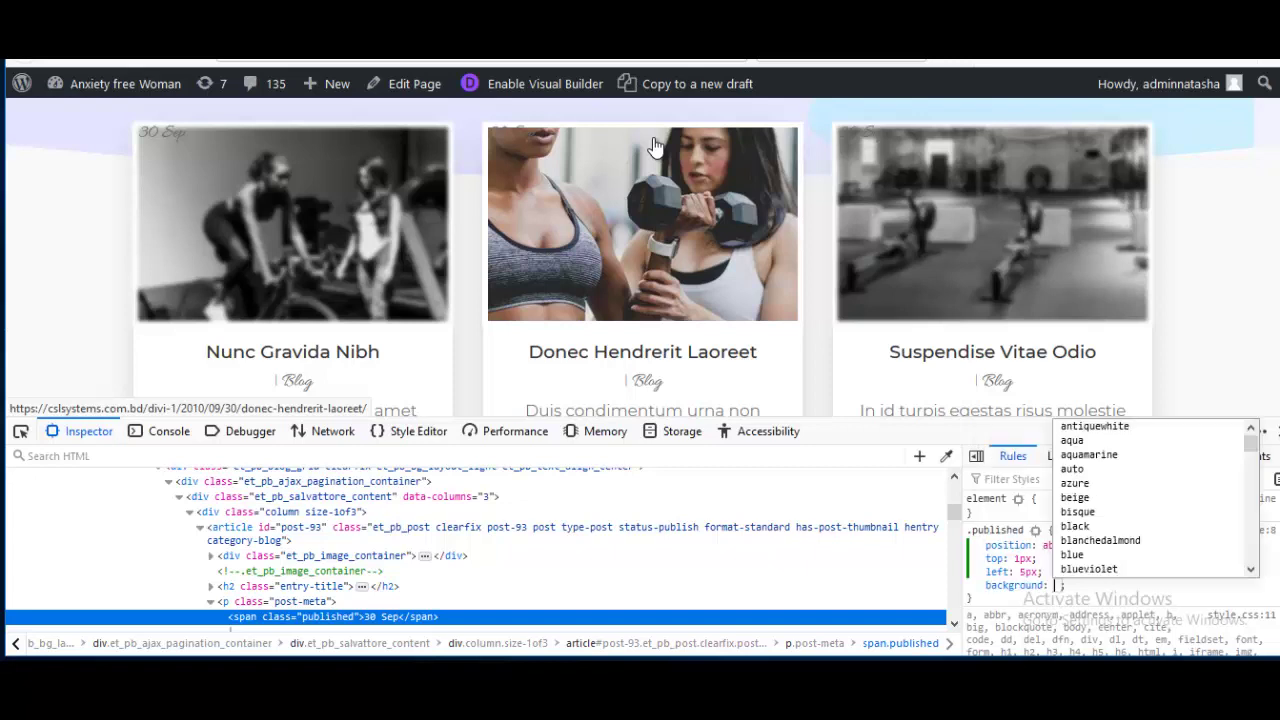
type("#333")
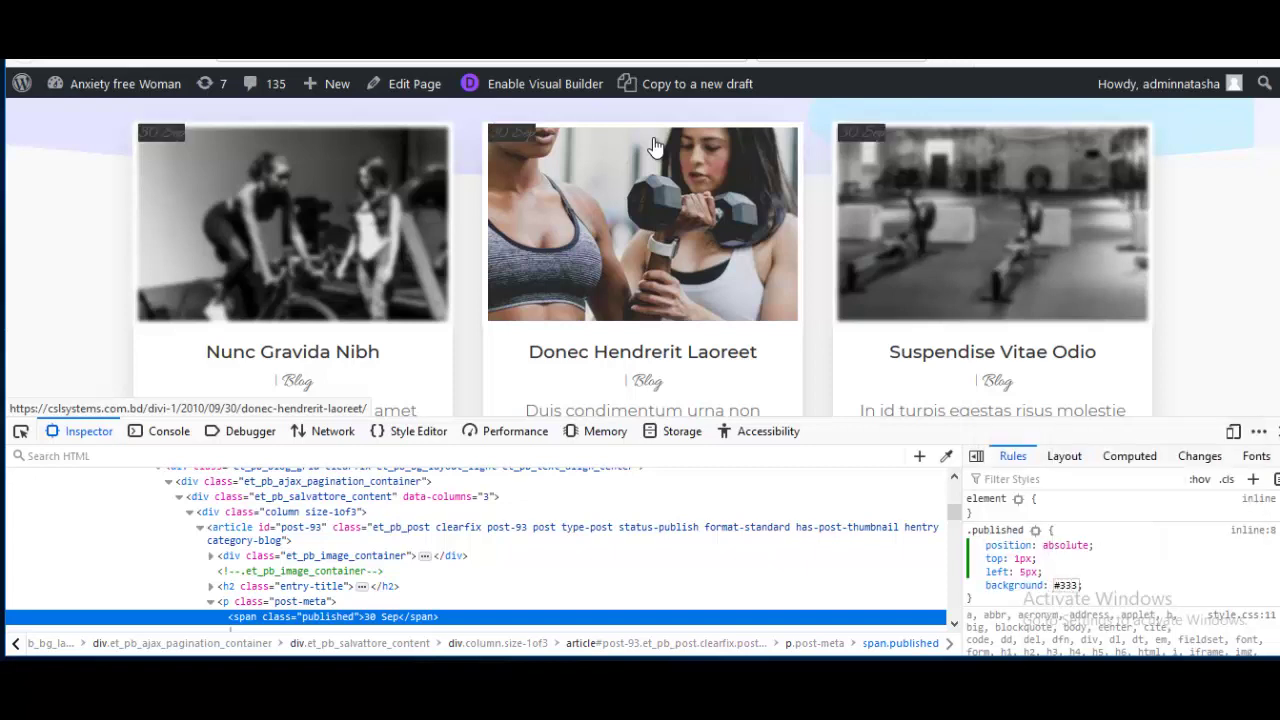
key("Return")
type("color")
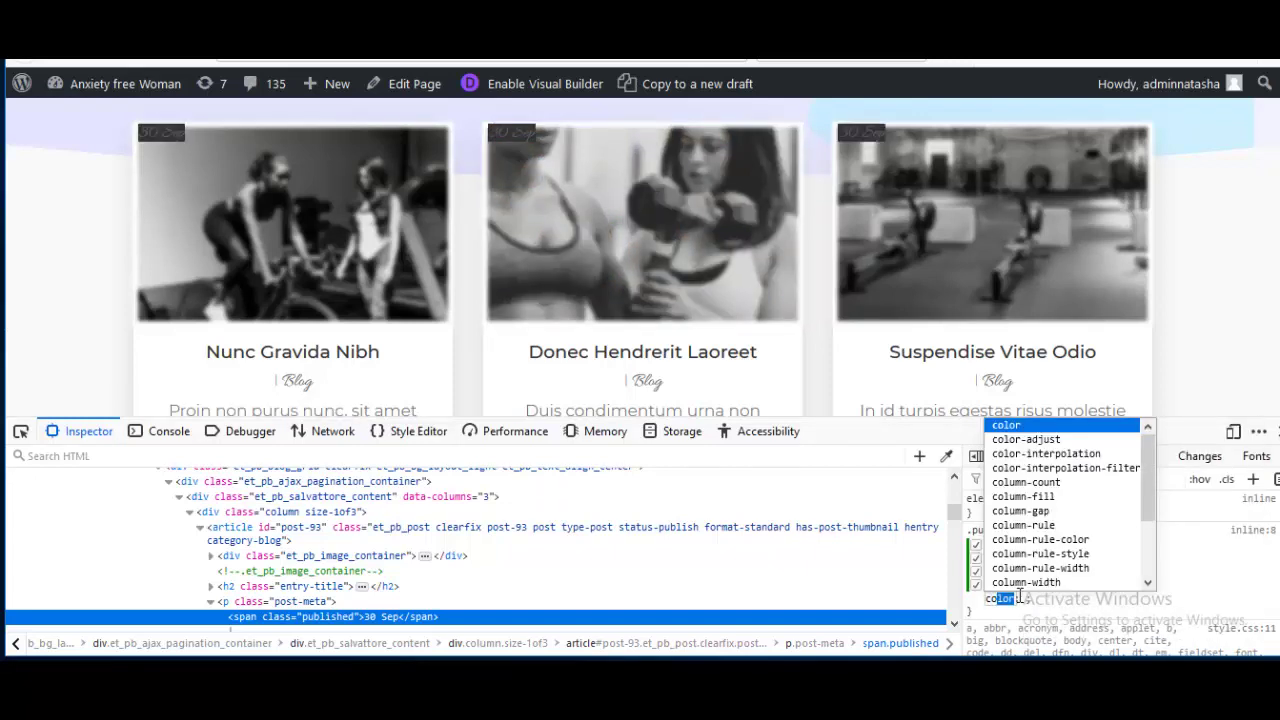
key("Tab")
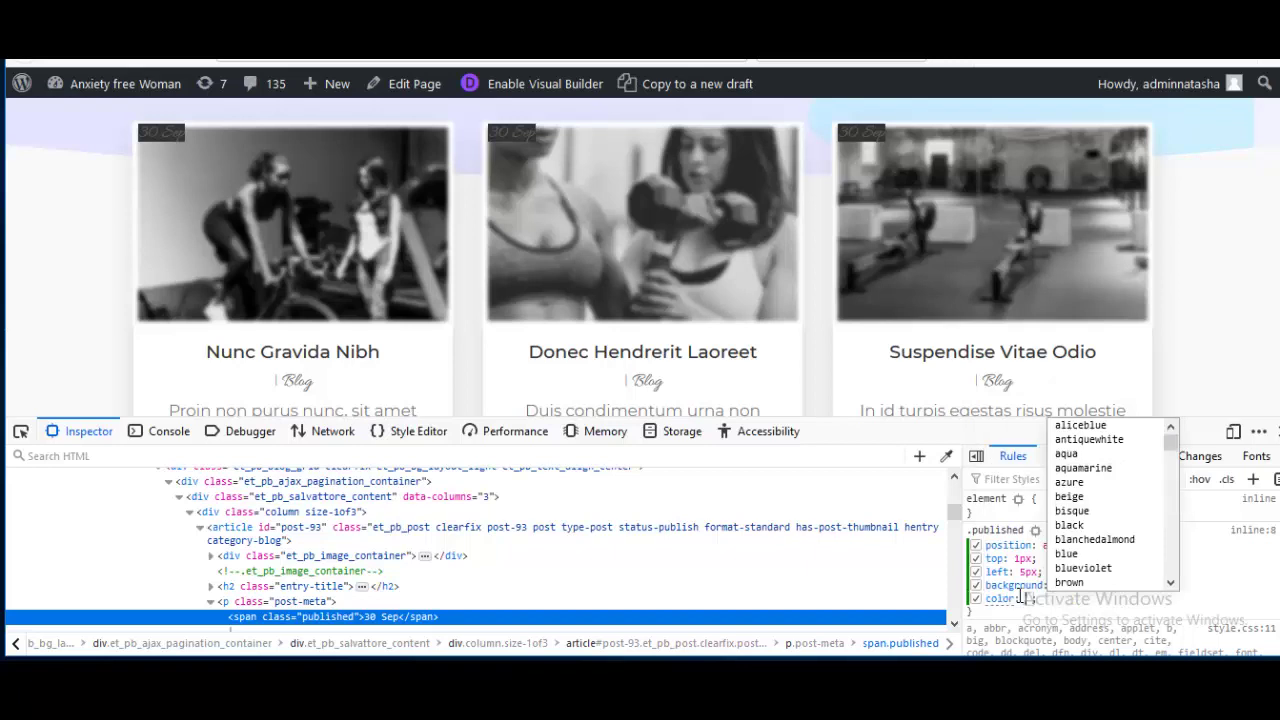
type("#fff")
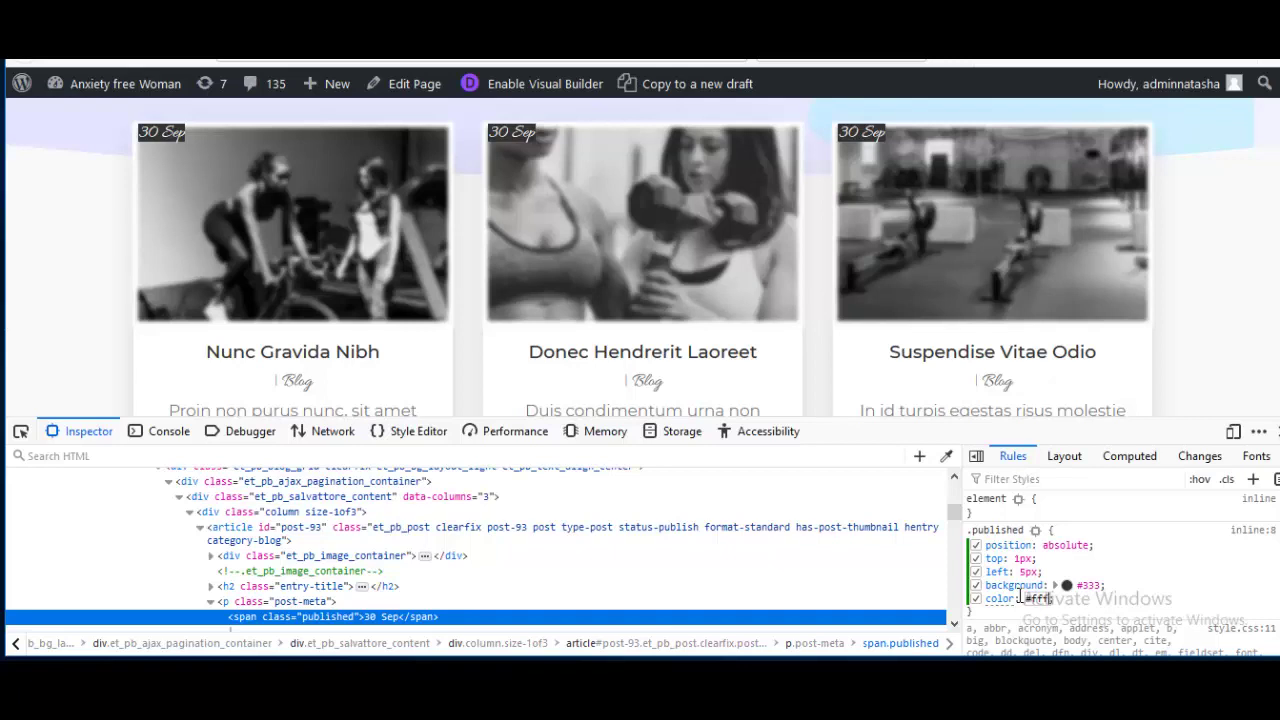
key("Return")
Add 8px padding and a 25px font-size to the date badges
type("padding")
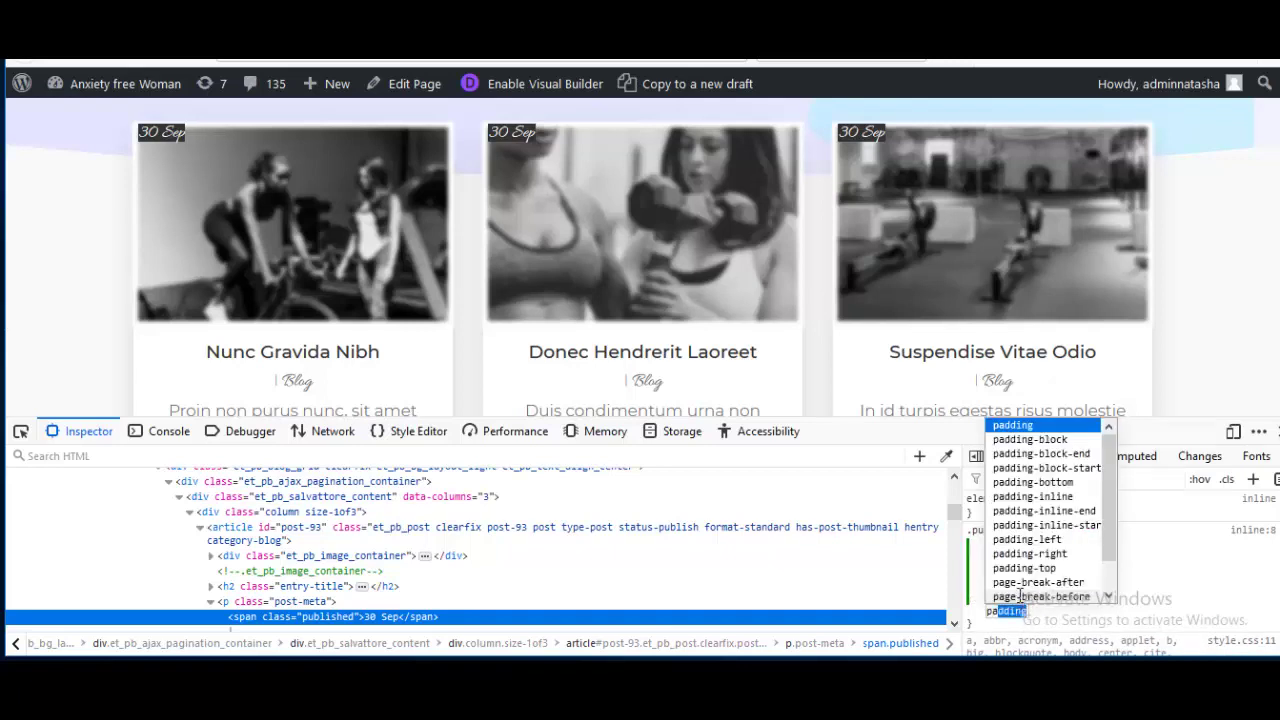
key("Return")
type("5px")
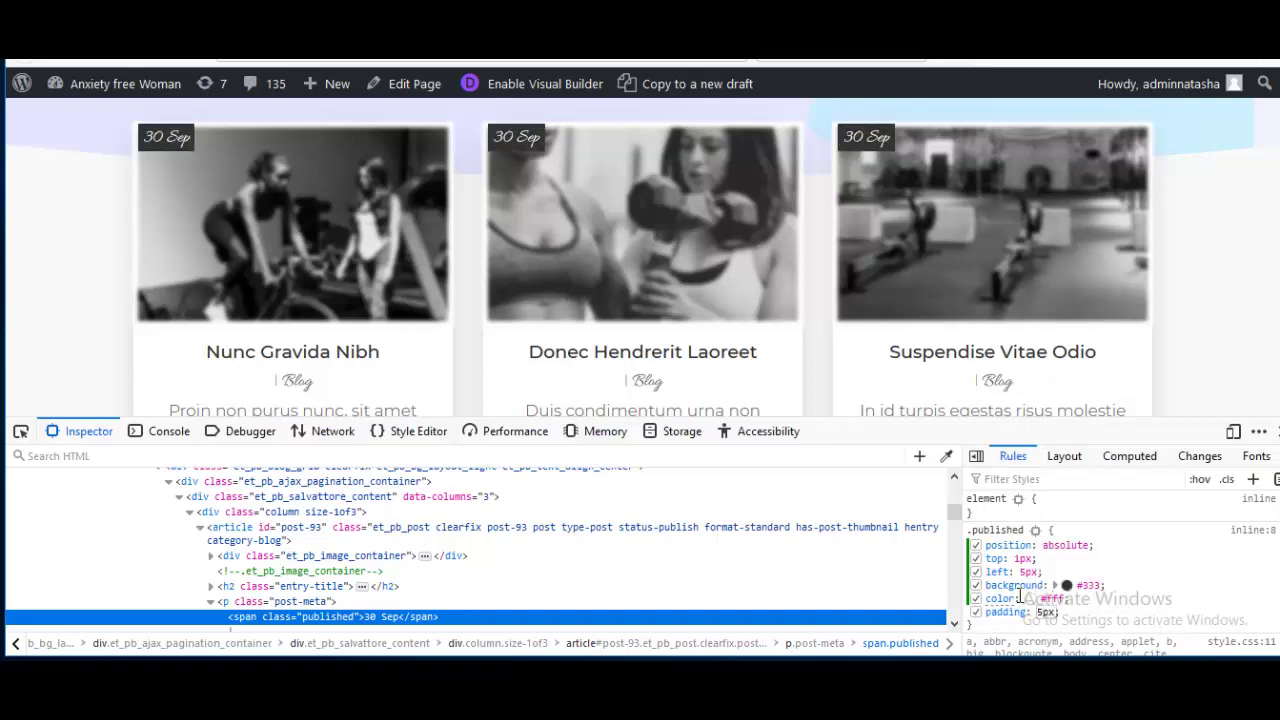
key("Up")
key("Up")
key("Up")
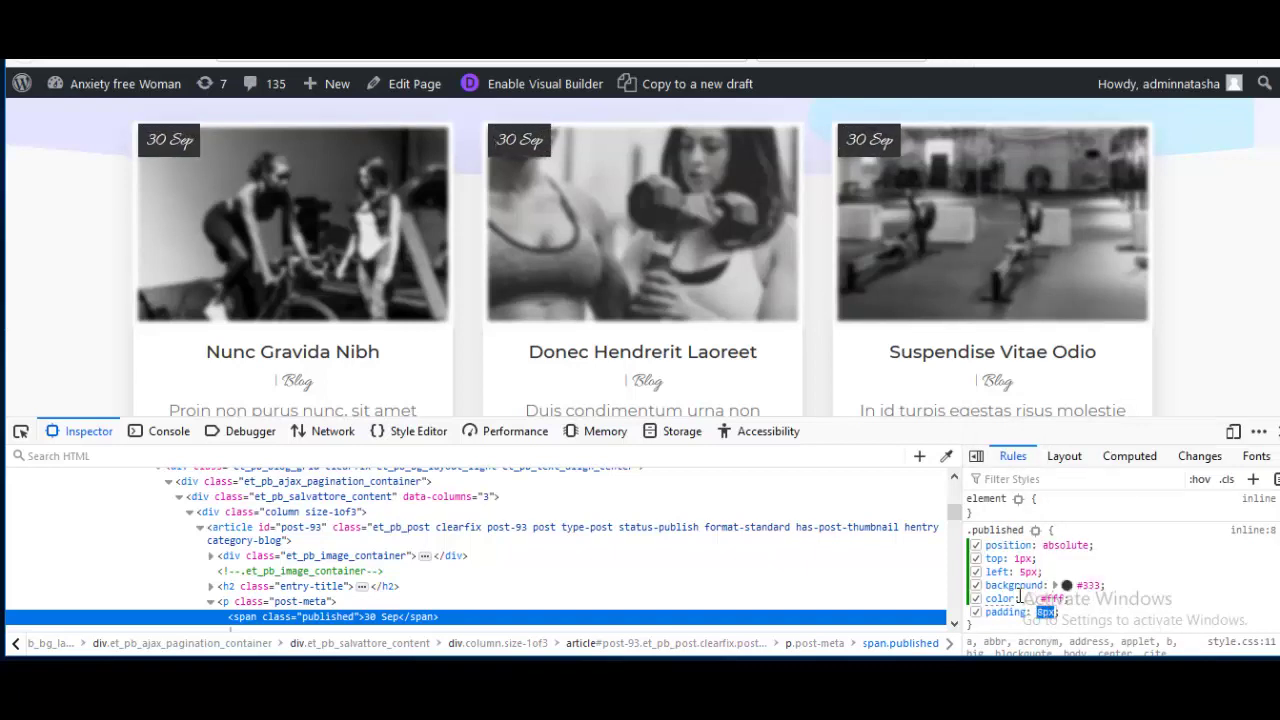
key("Return")
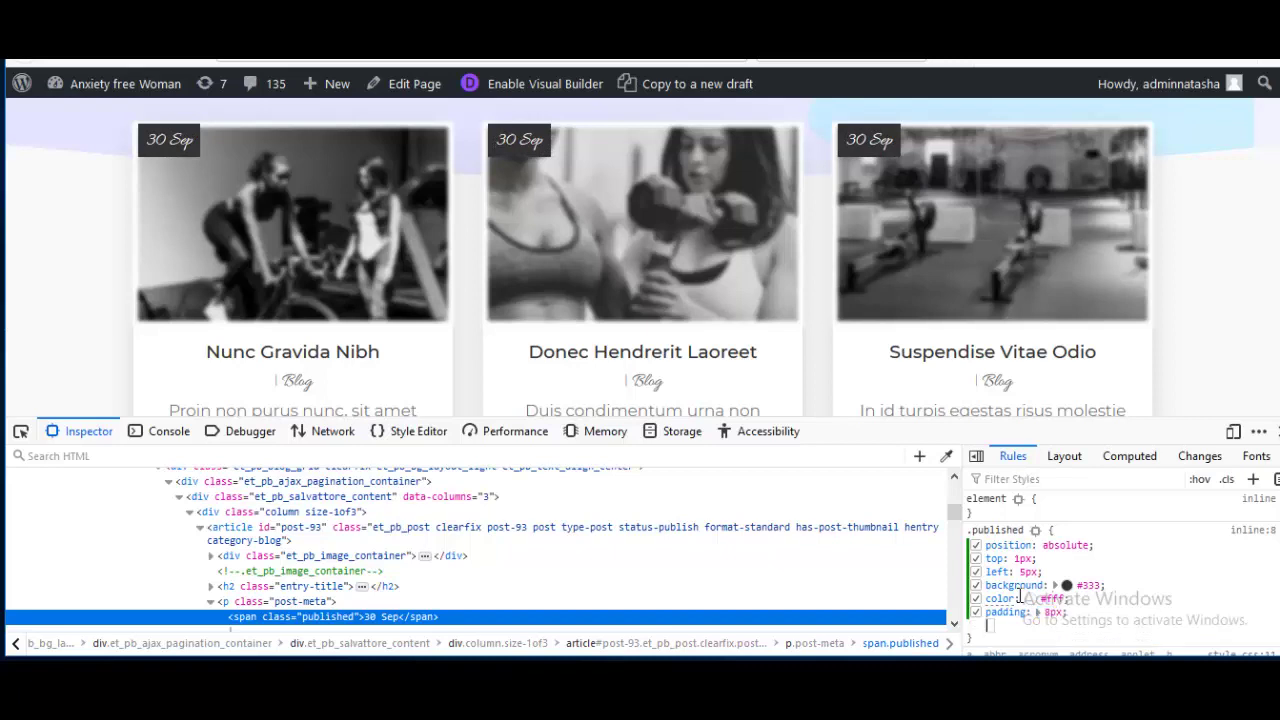
type("font-size")
key("Tab")
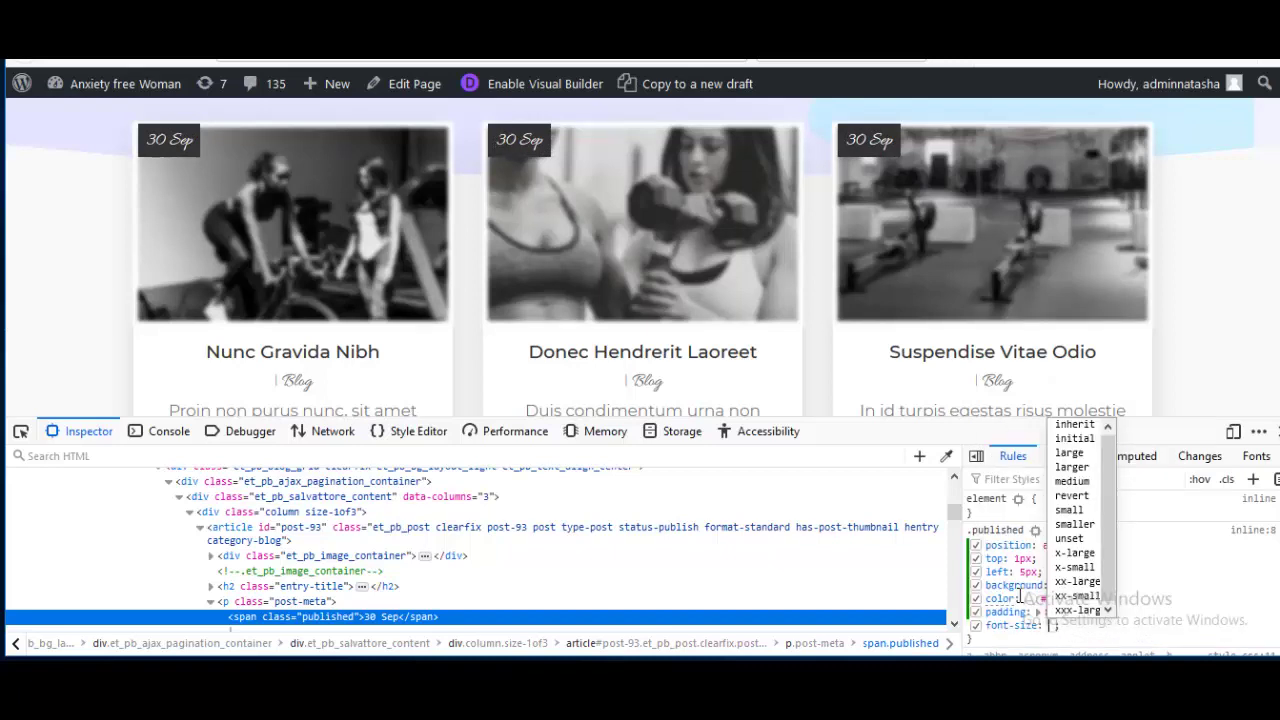
type("20px;")
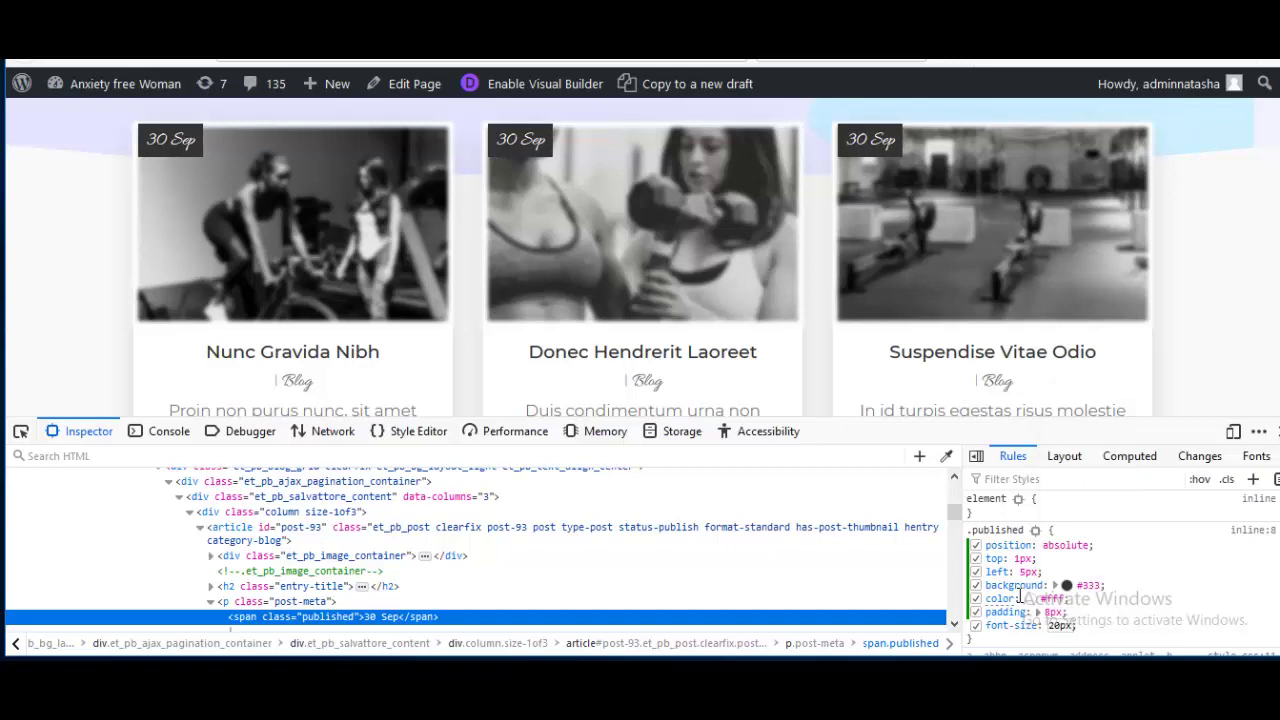
key("Up")
key("Up")
key("Up")
key("Up")
key("Up")
key("Up")
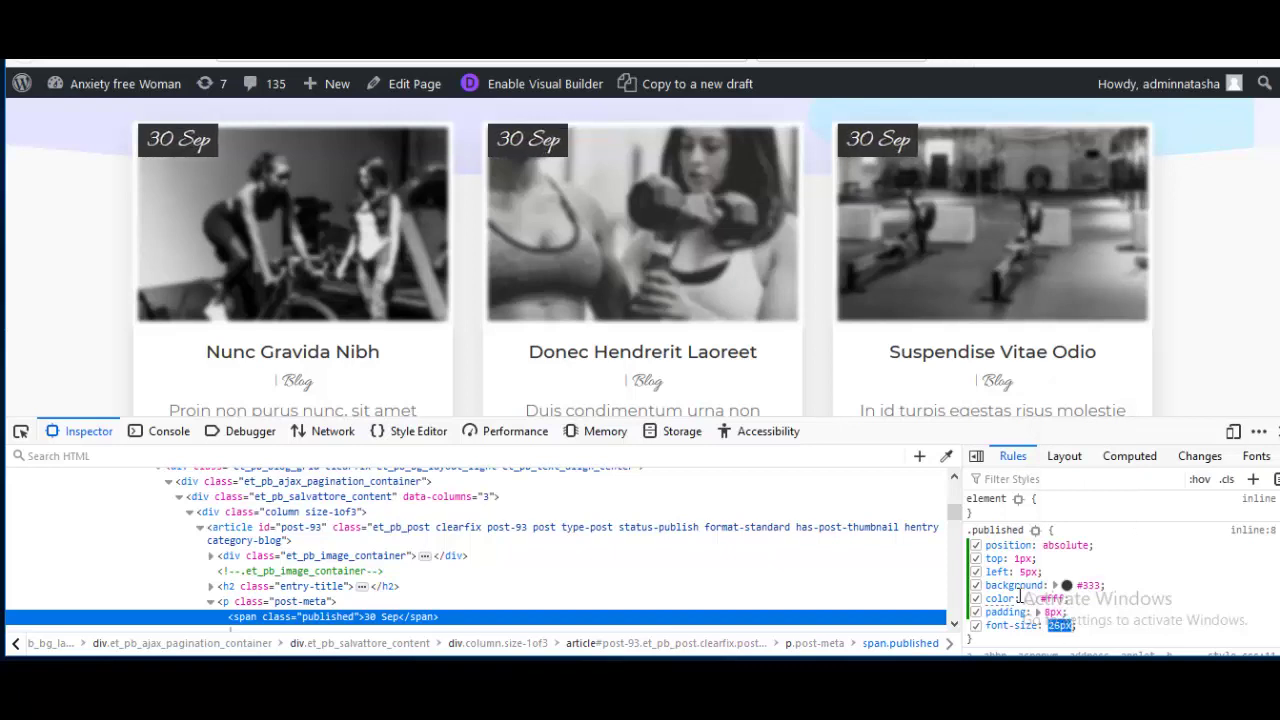
key("Up")
key("Up")
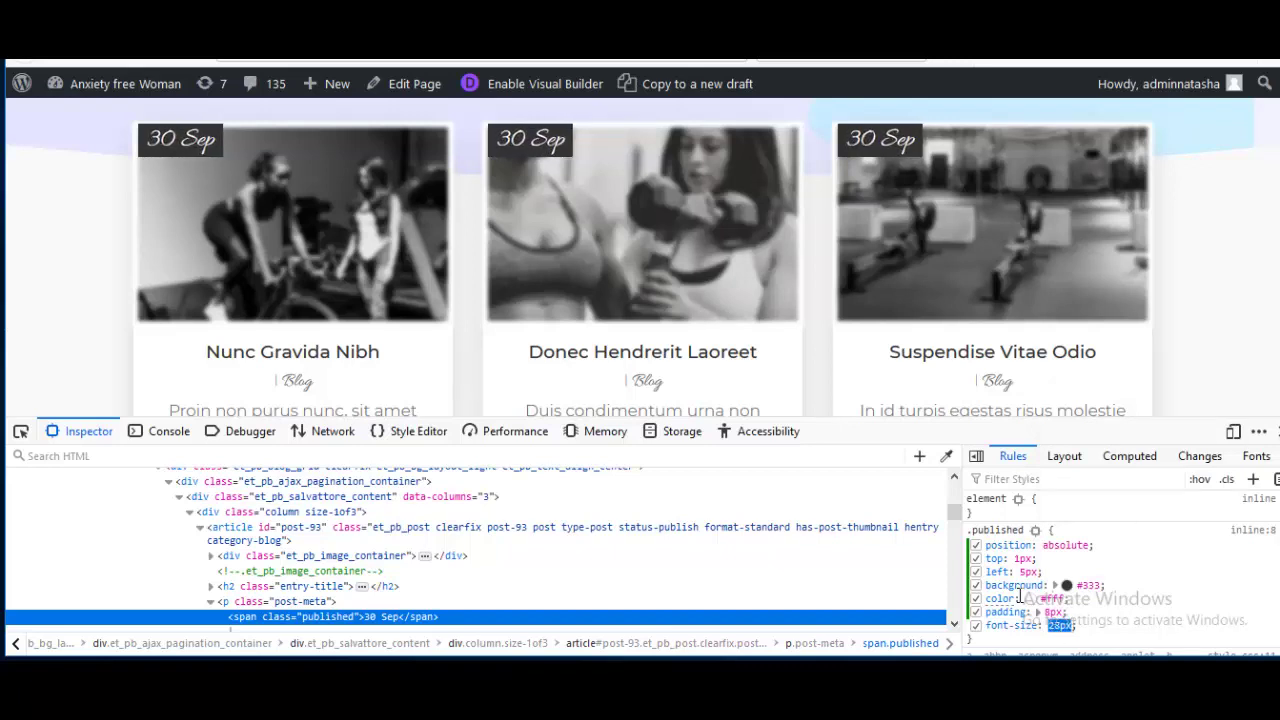
key("Down")
key("Down")
key("Down")
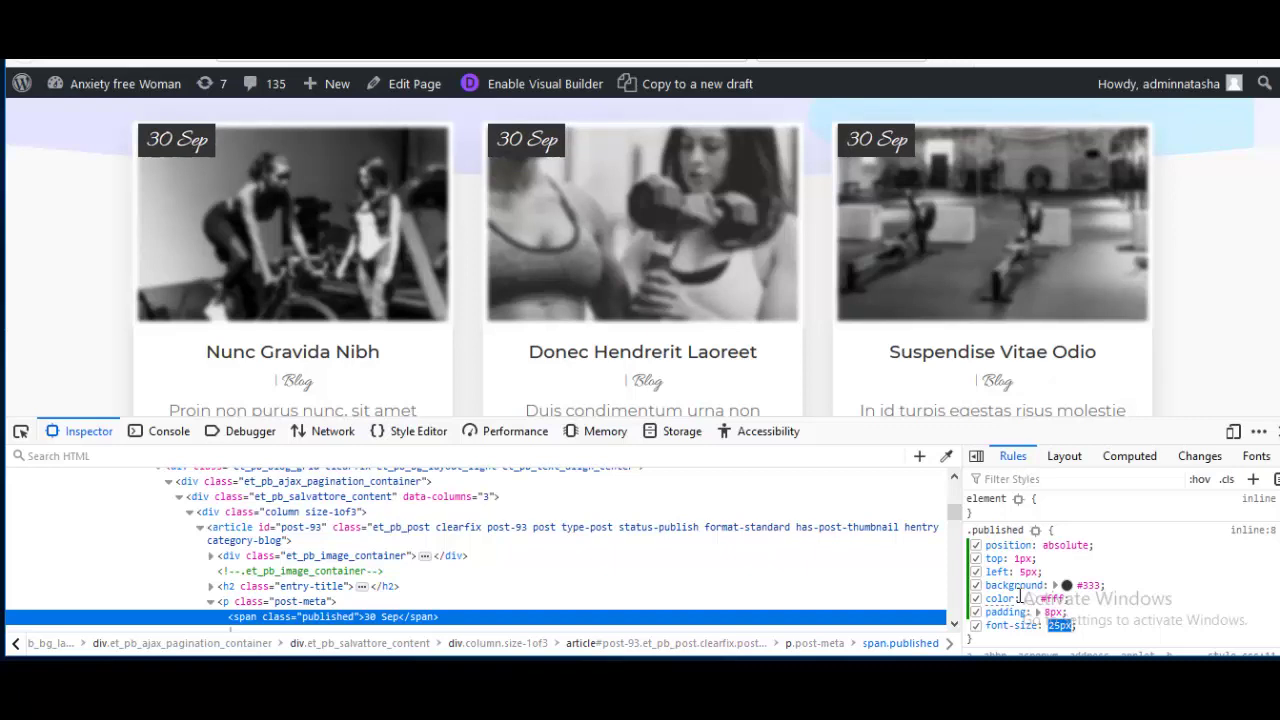
Apply the 25px date font size and narrow the .published date badges to 65px width
key("Return")
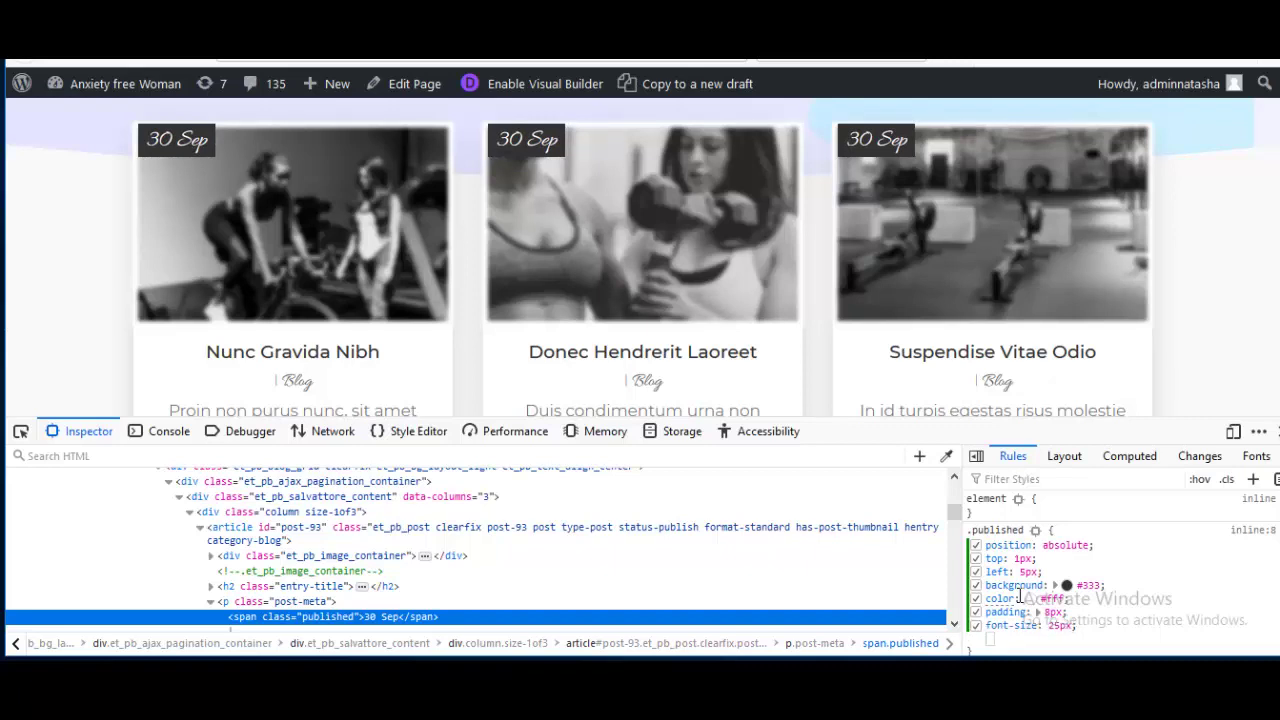
type("wi")
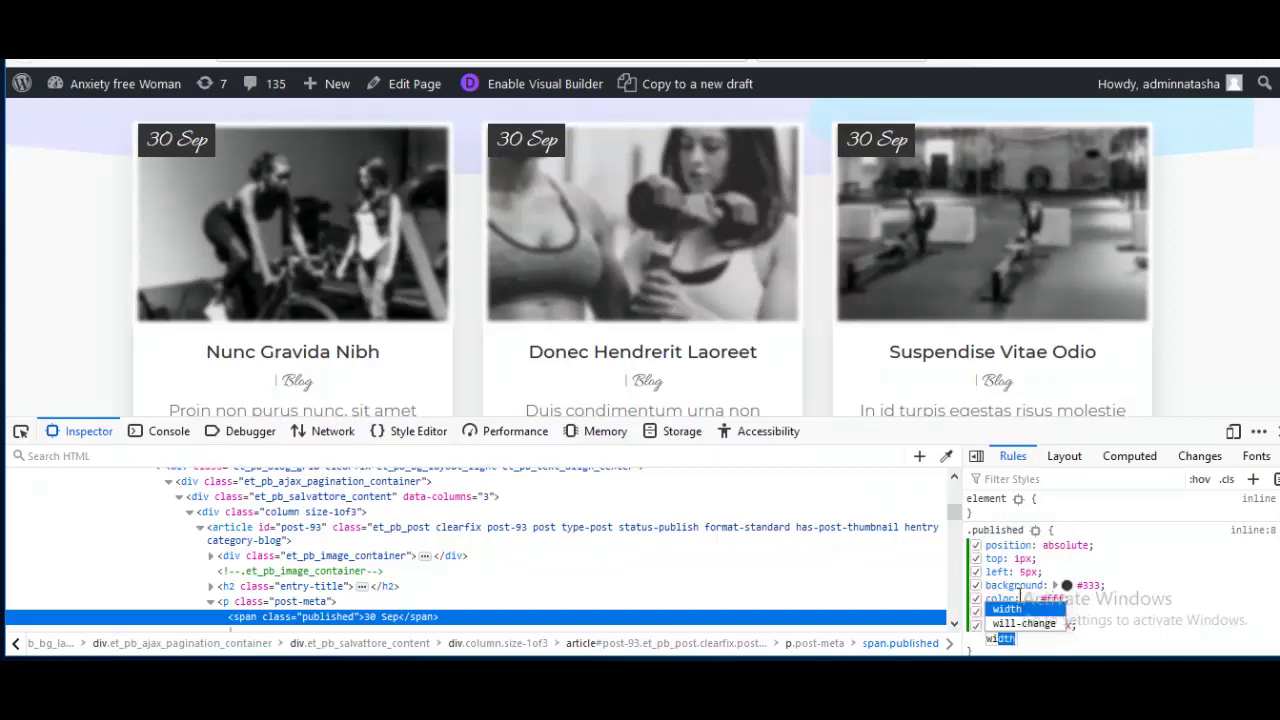
key("Tab")
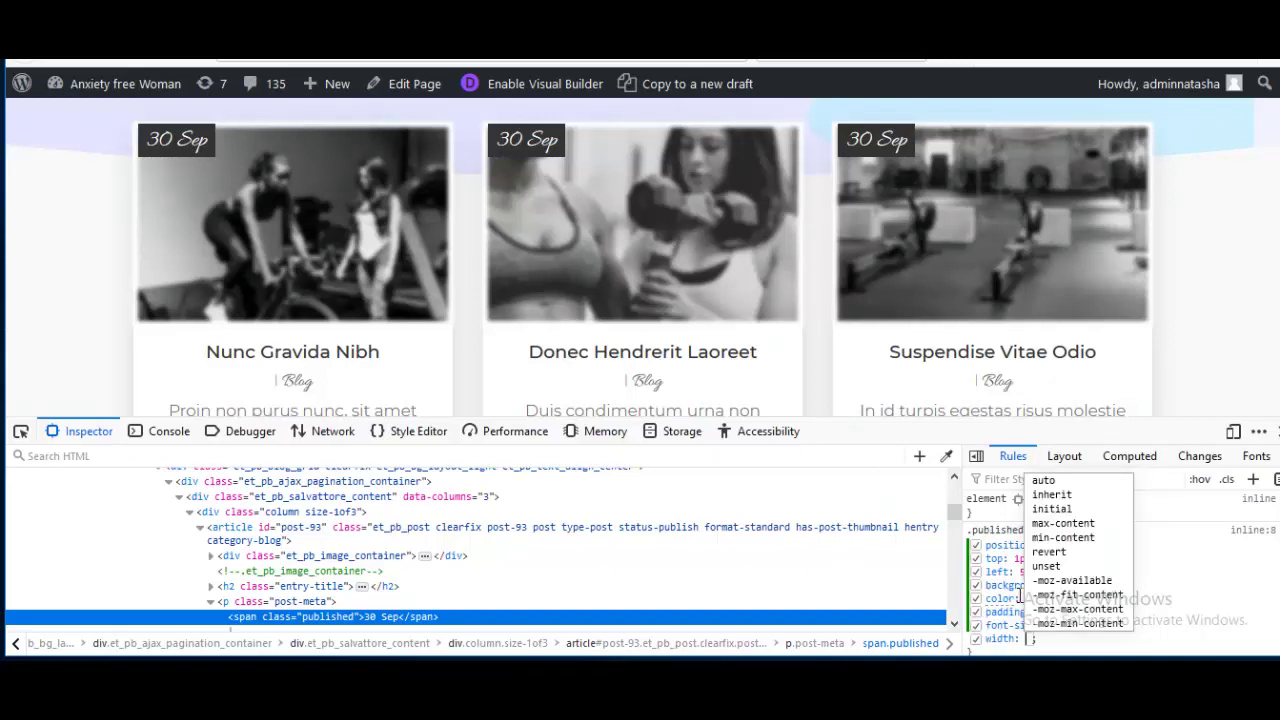
type("100px")
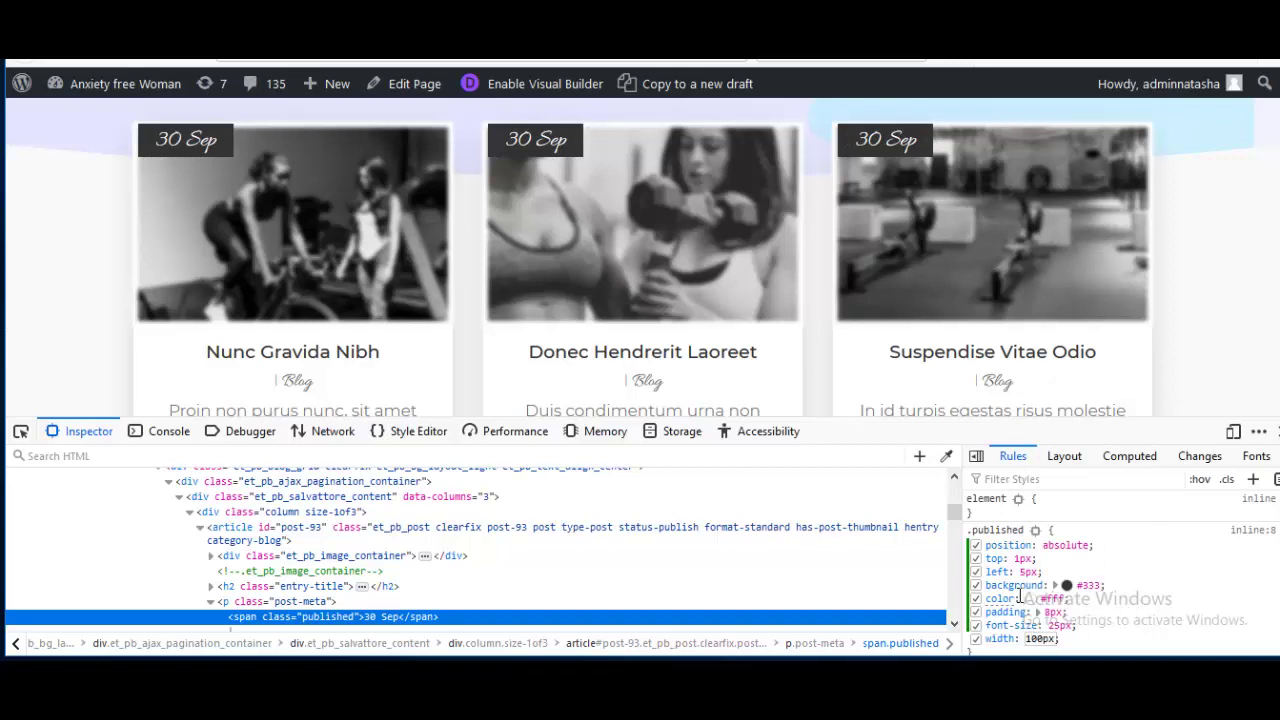
key("shift+Down")
key("shift+Down")
key("shift+Down")
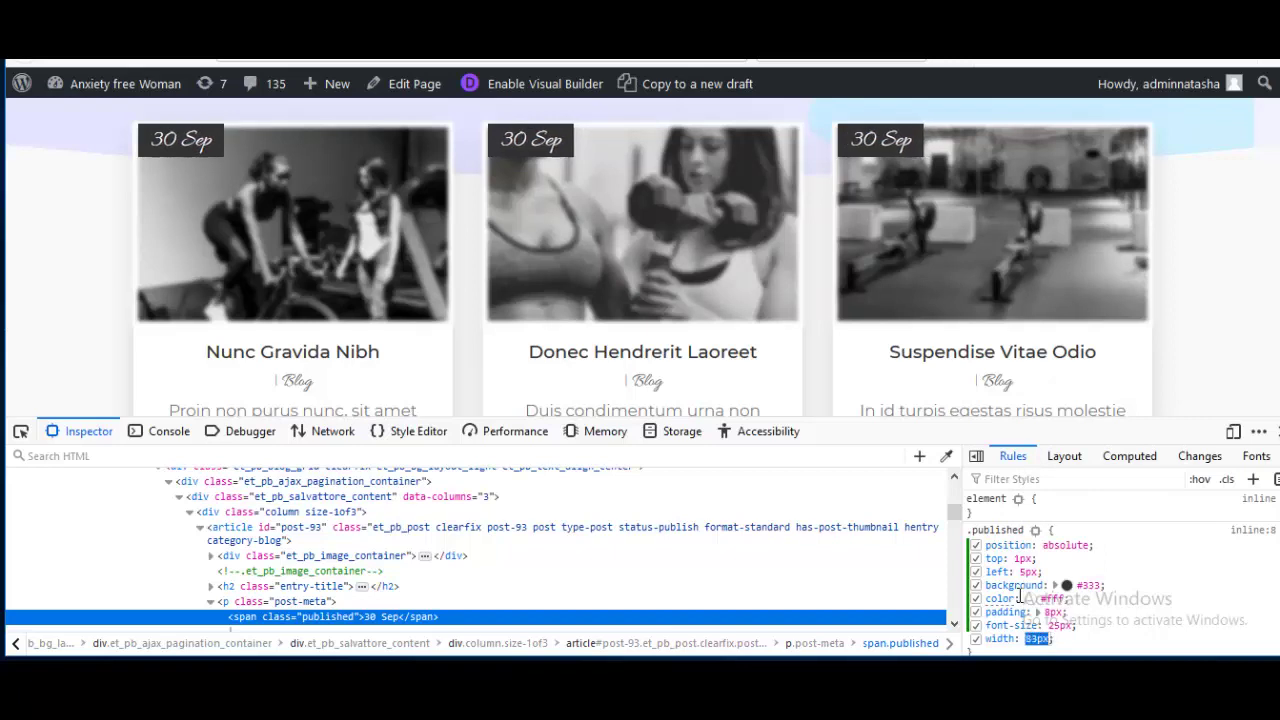
key("shift+Down")
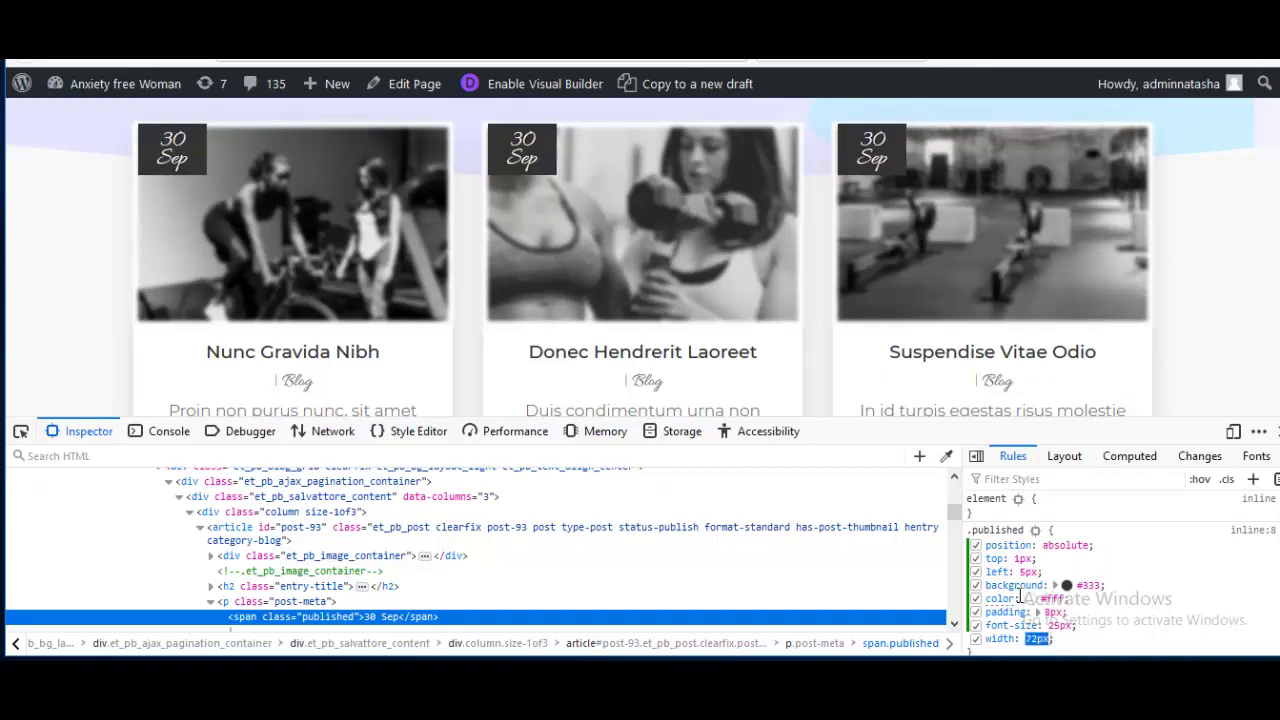
key("Down")
key("Down")
key("Down")
key("Down")
key("Down")
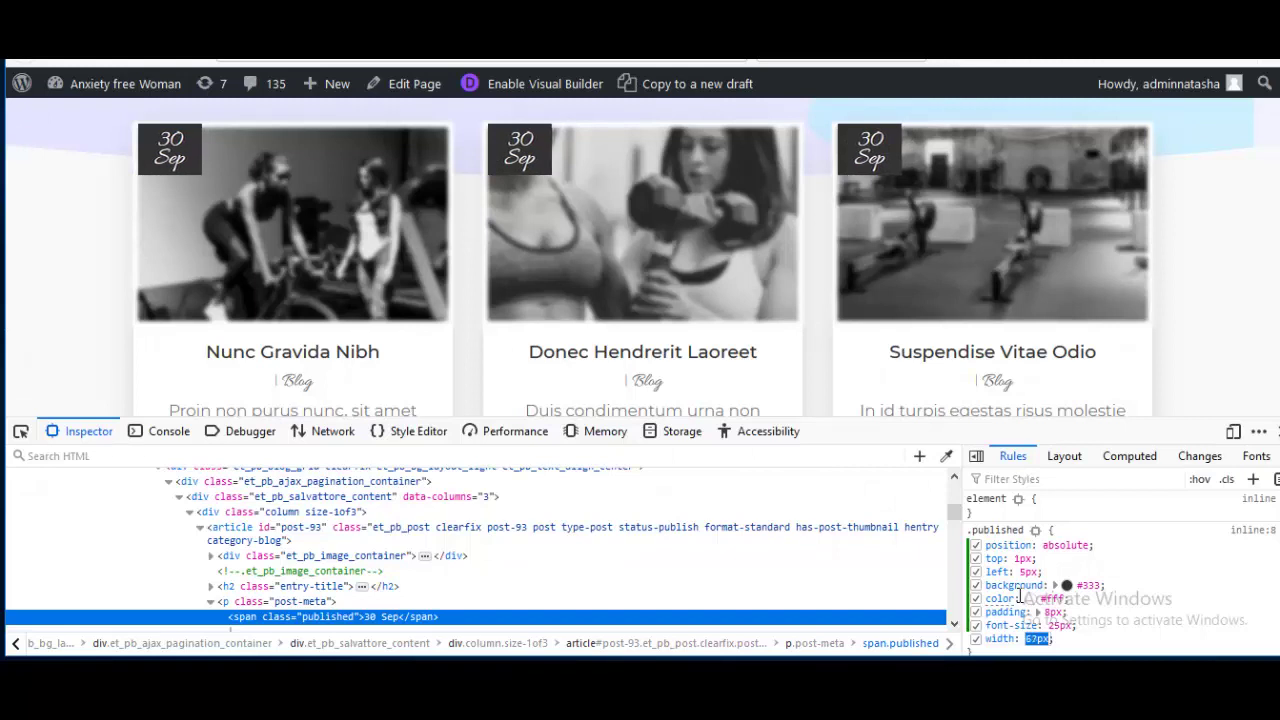
key("Down")
key("Down")
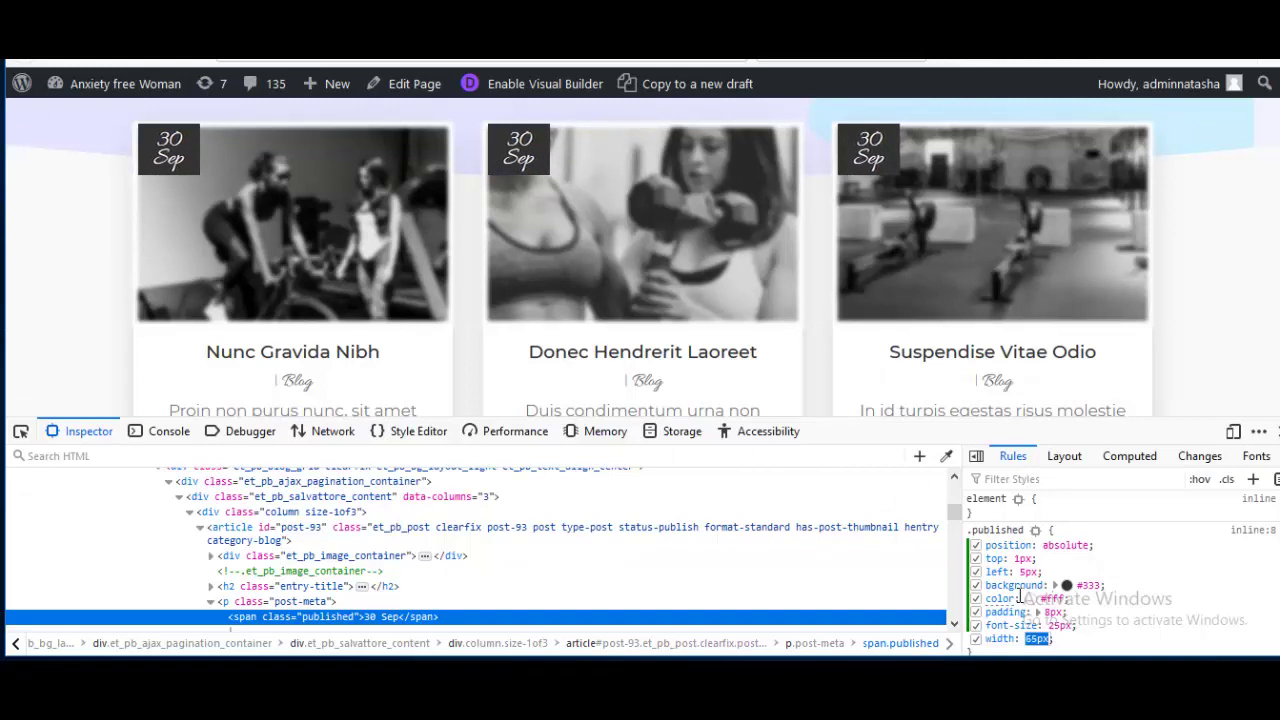
key("Return")
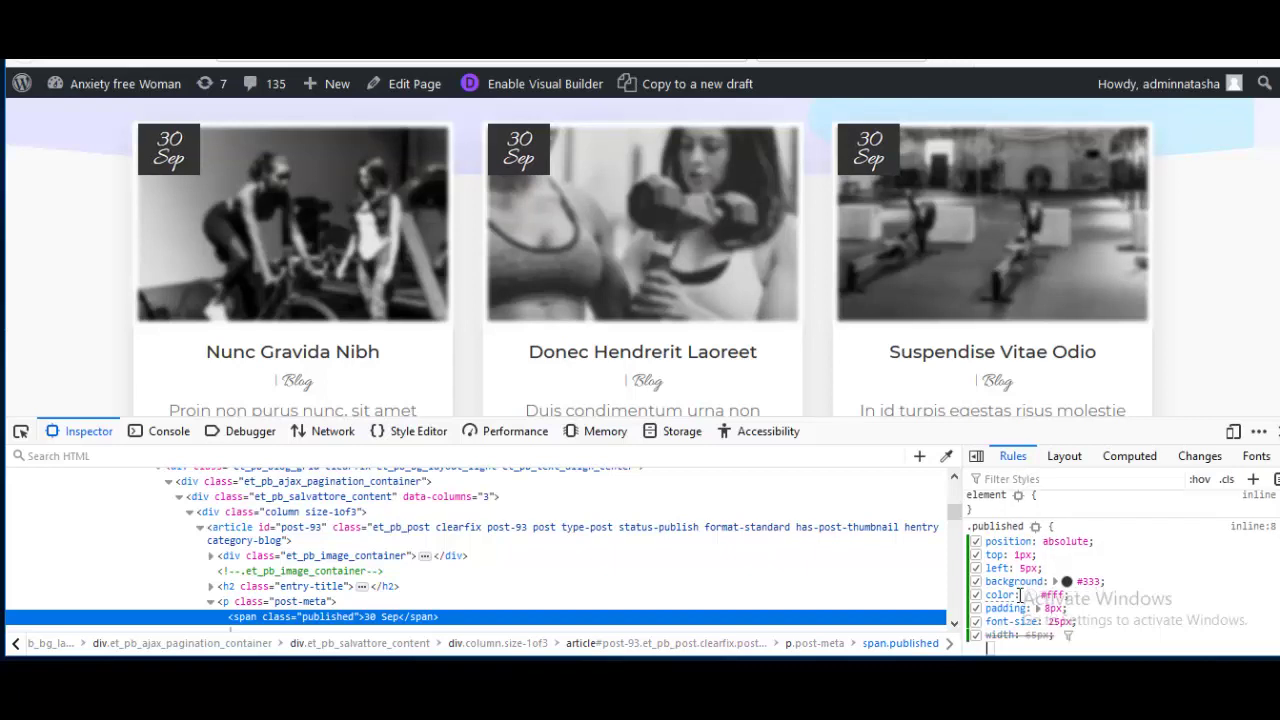
Give the date badges line-height 1em and a 1px double #fff border
type("lin")
key("Return")
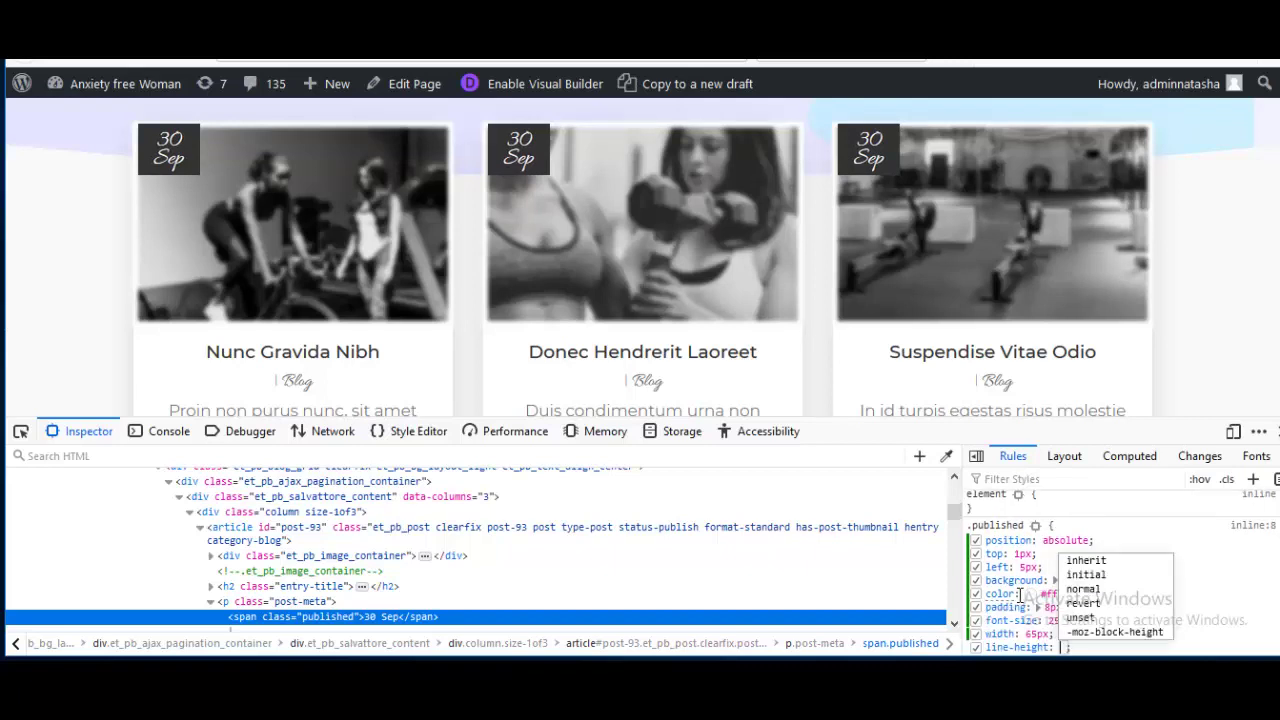
type("1.2em")
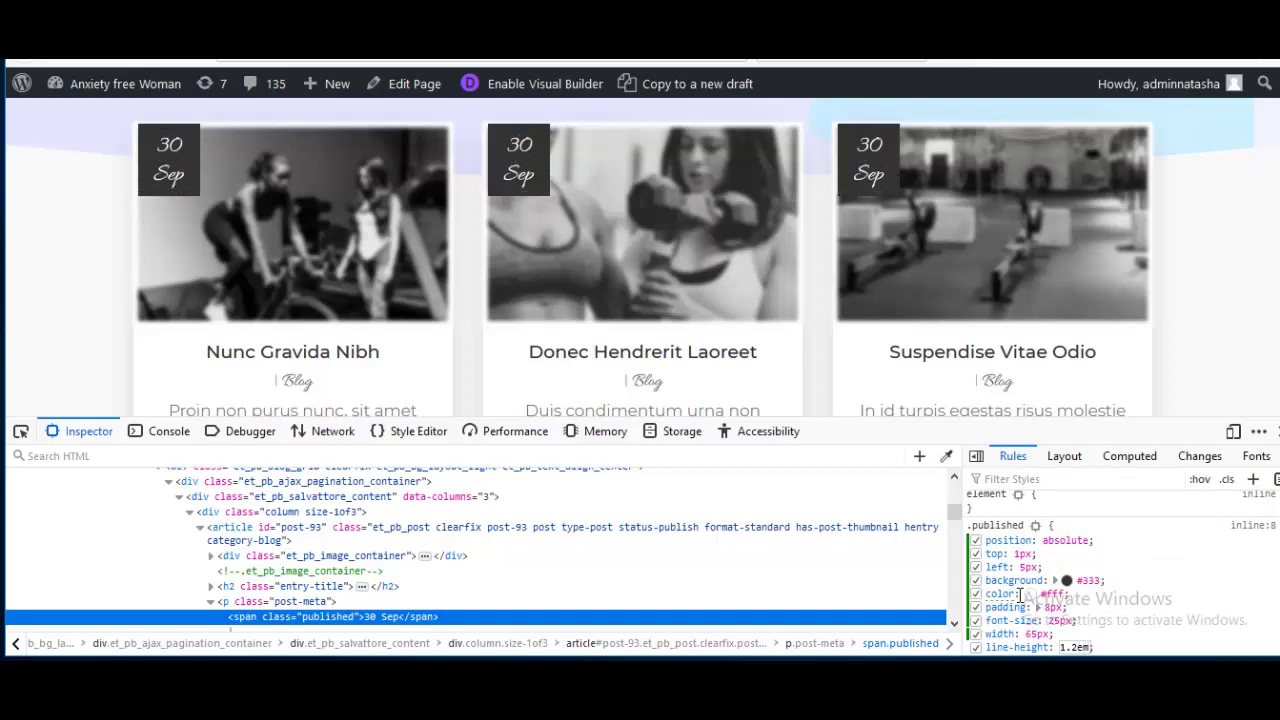
key("BackSpace")
key("BackSpace")
key("BackSpace")
key("BackSpace")
key("BackSpace")
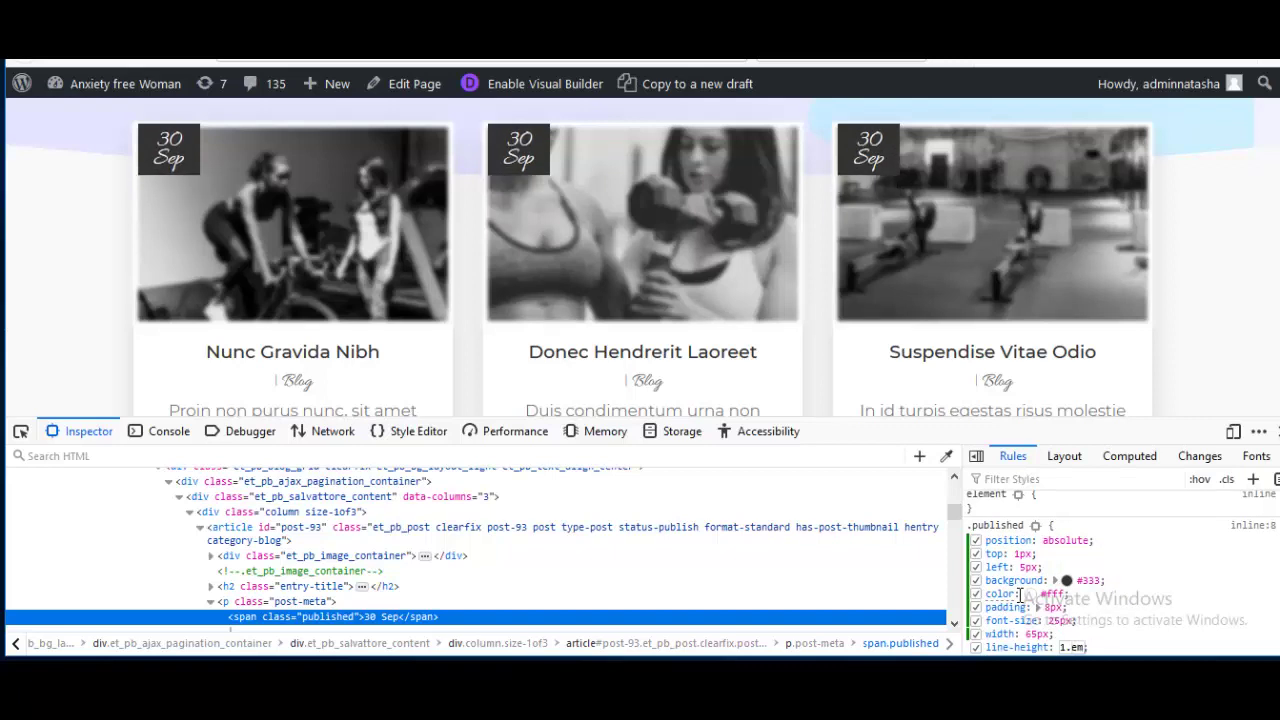
type("1em")
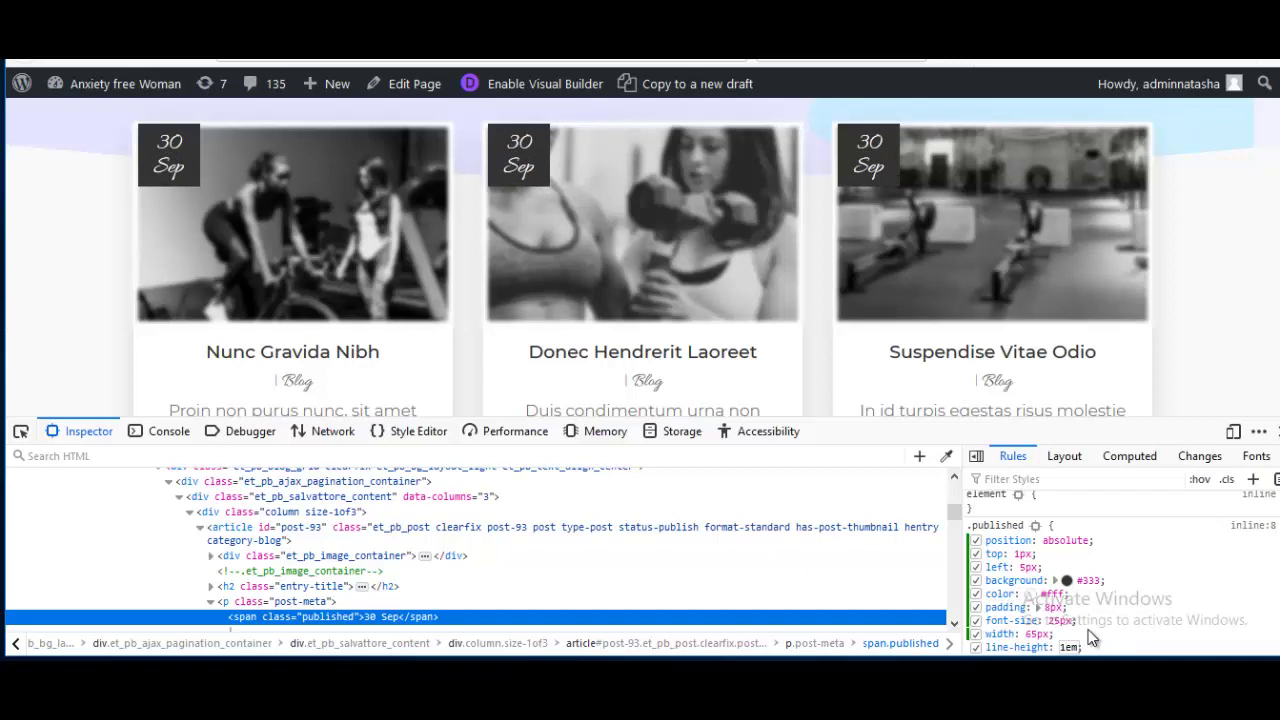
key("Return")
type("border")
key("Tab")
type("1p")
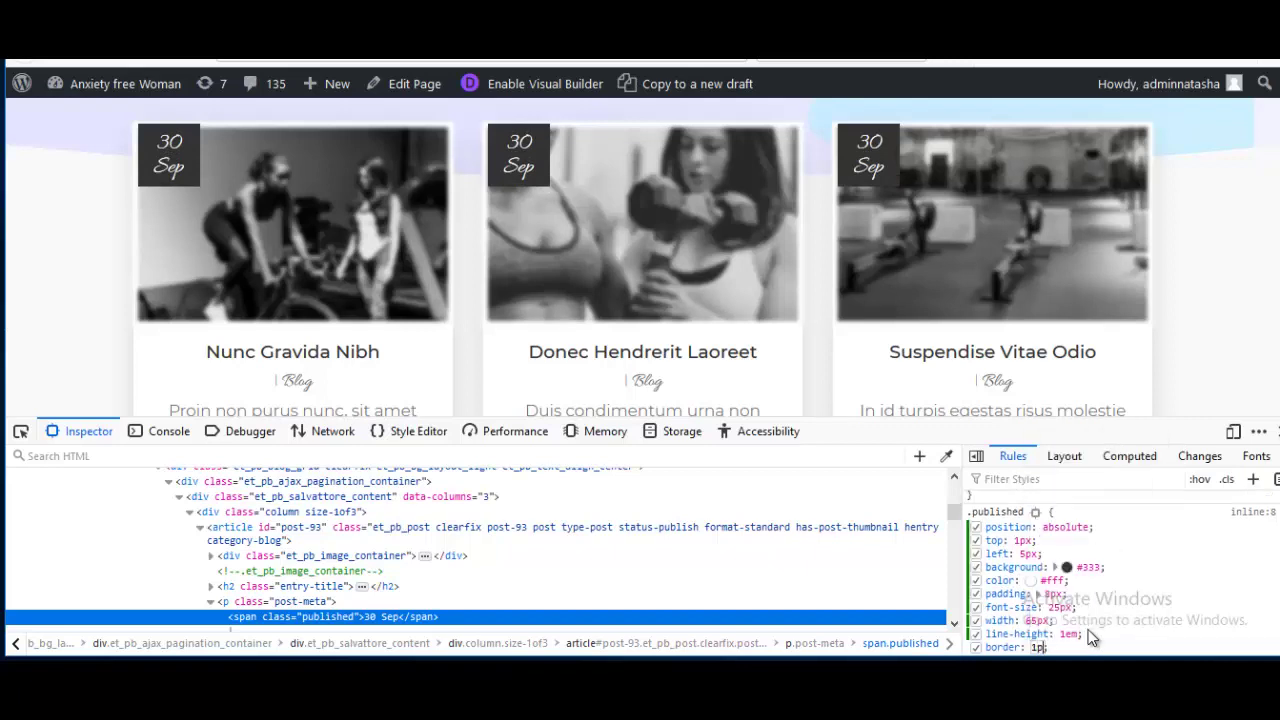
type("x ")
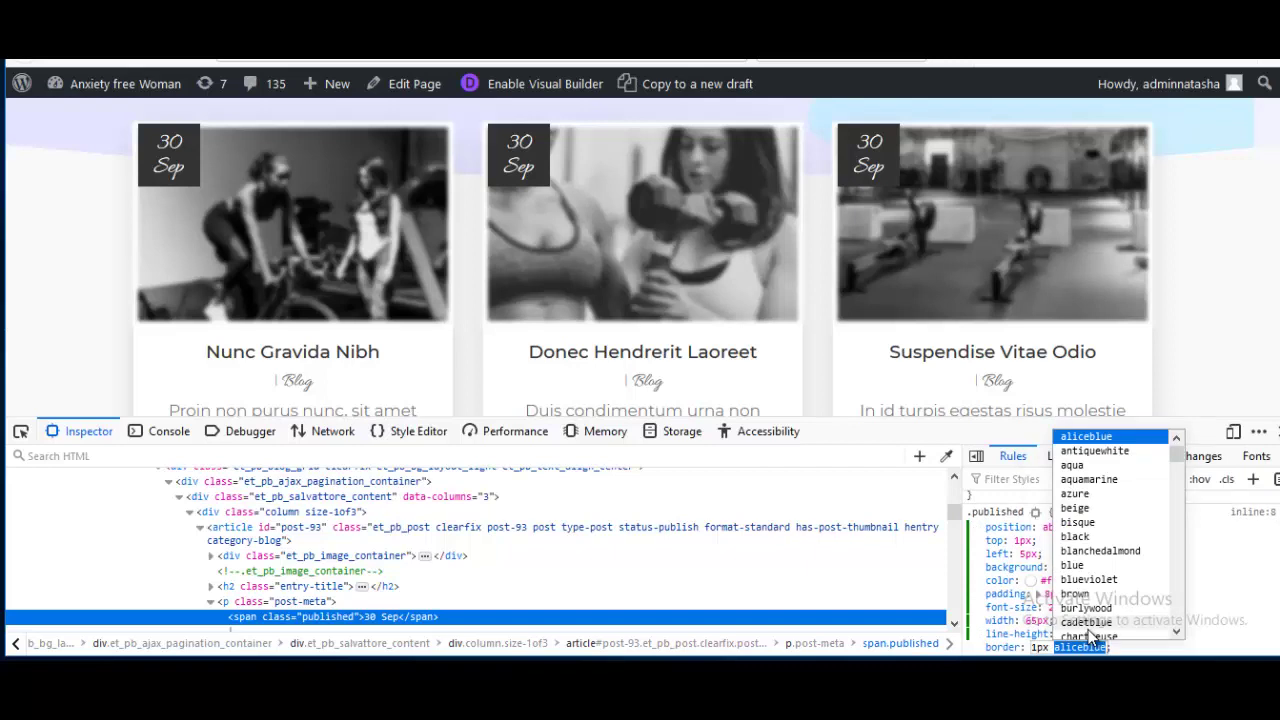
type("double")
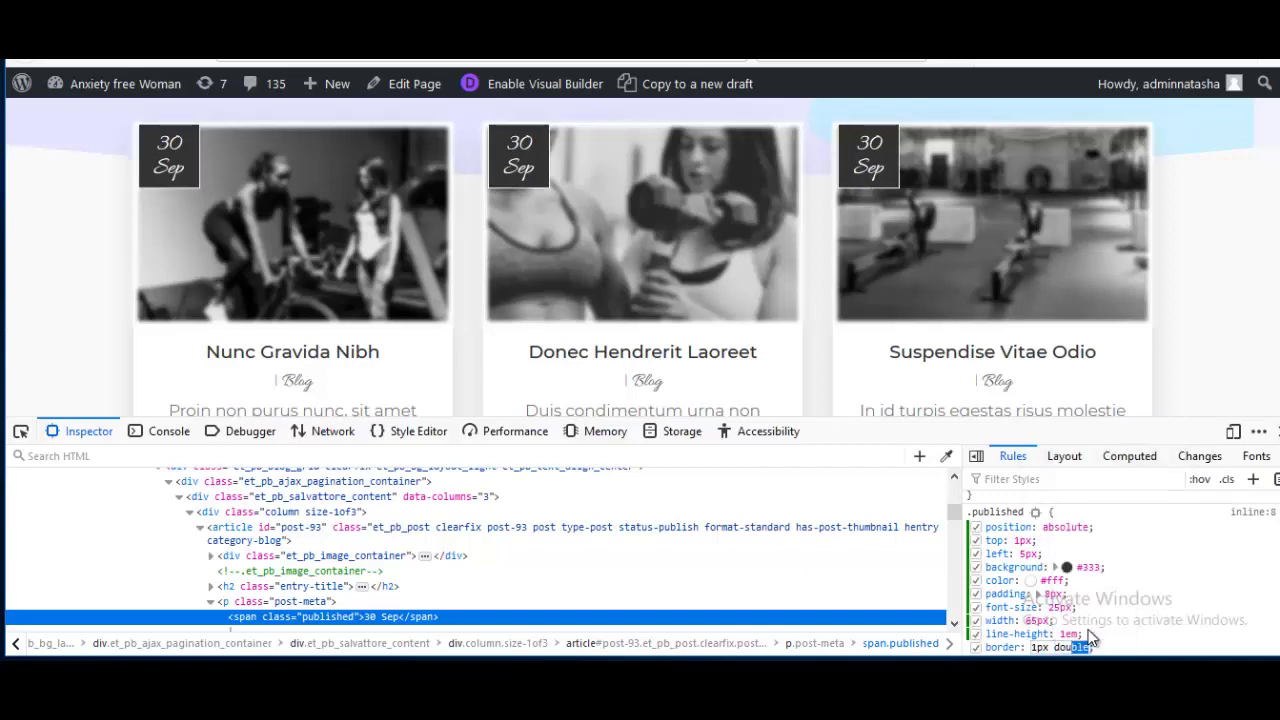
type(" #")
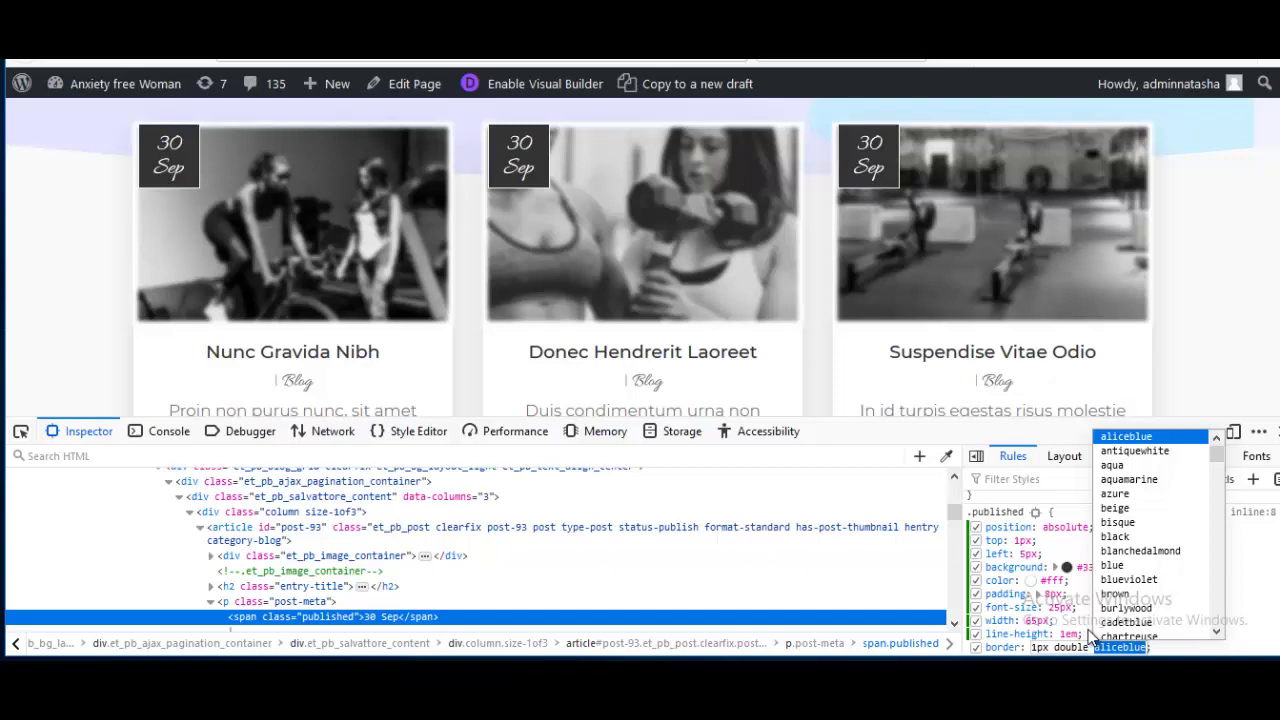
type("fff")
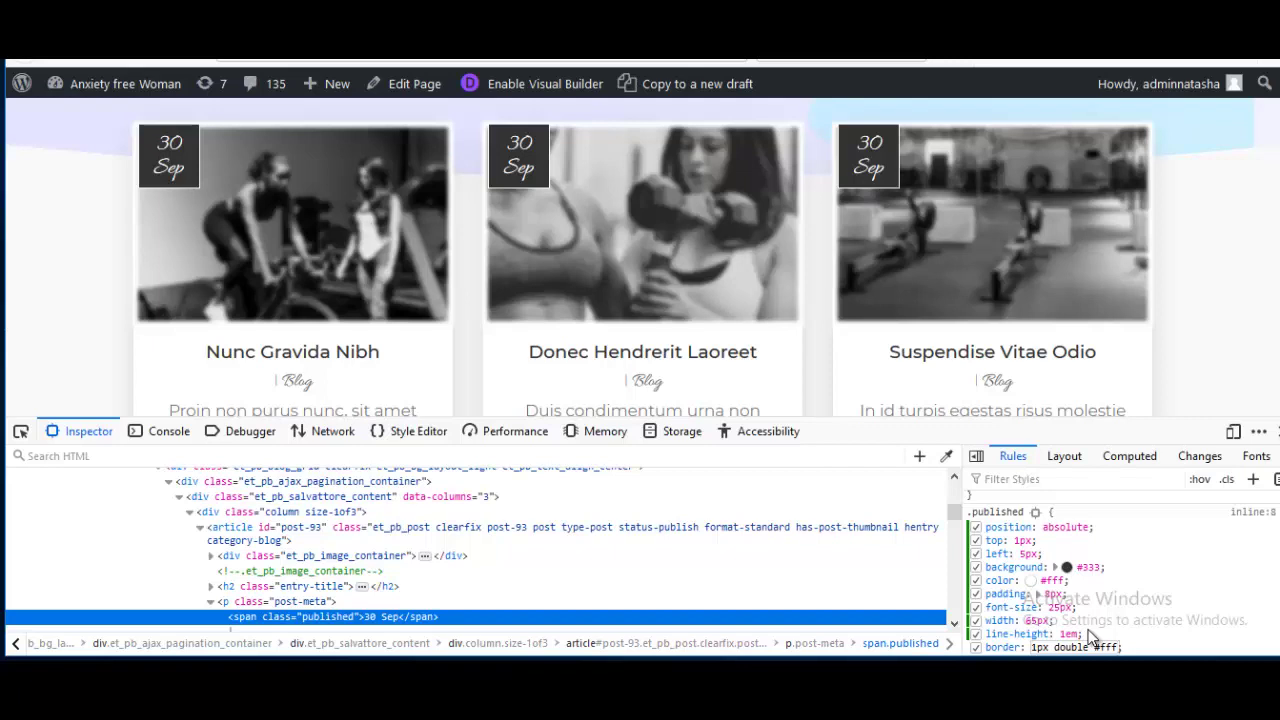
Position the date badges at top -9px and left 11px, then copy the .published rule
left_click(1022, 540)
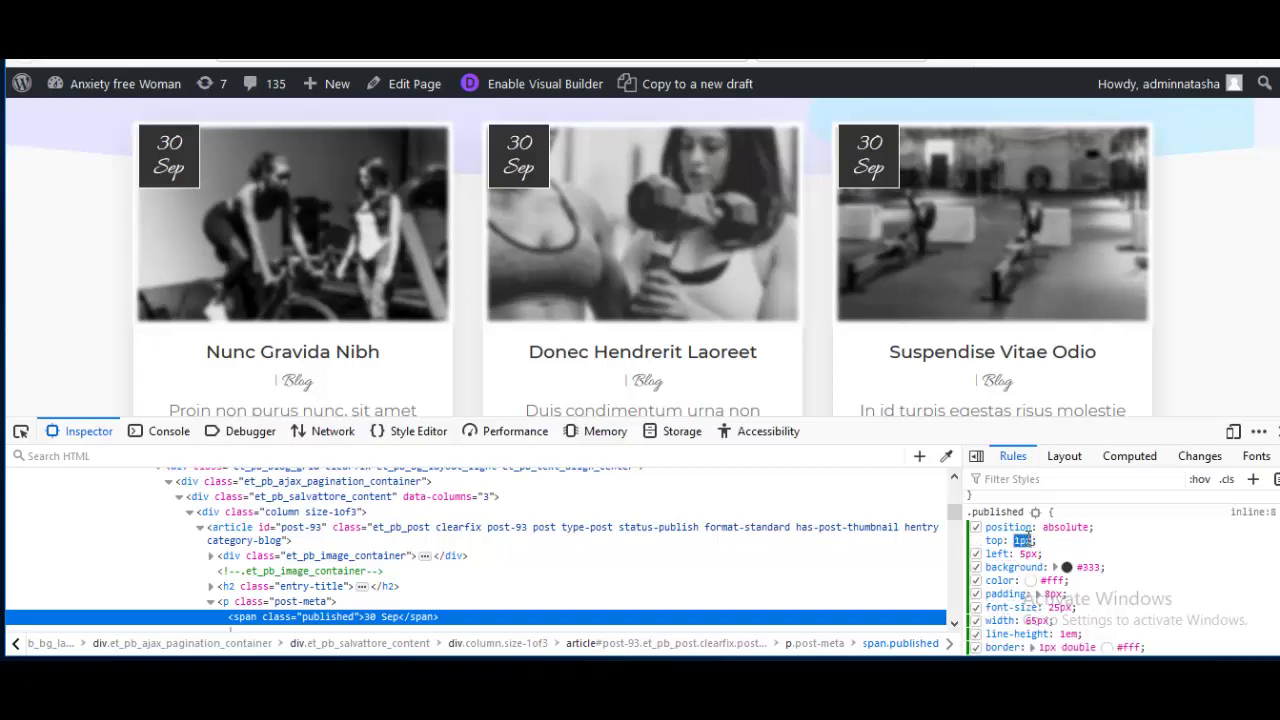
key("Down")
key("Down")
key("Down")
key("Down")
key("Down")
key("Down")
key("Down")
key("Down")
key("Down")
key("Down")
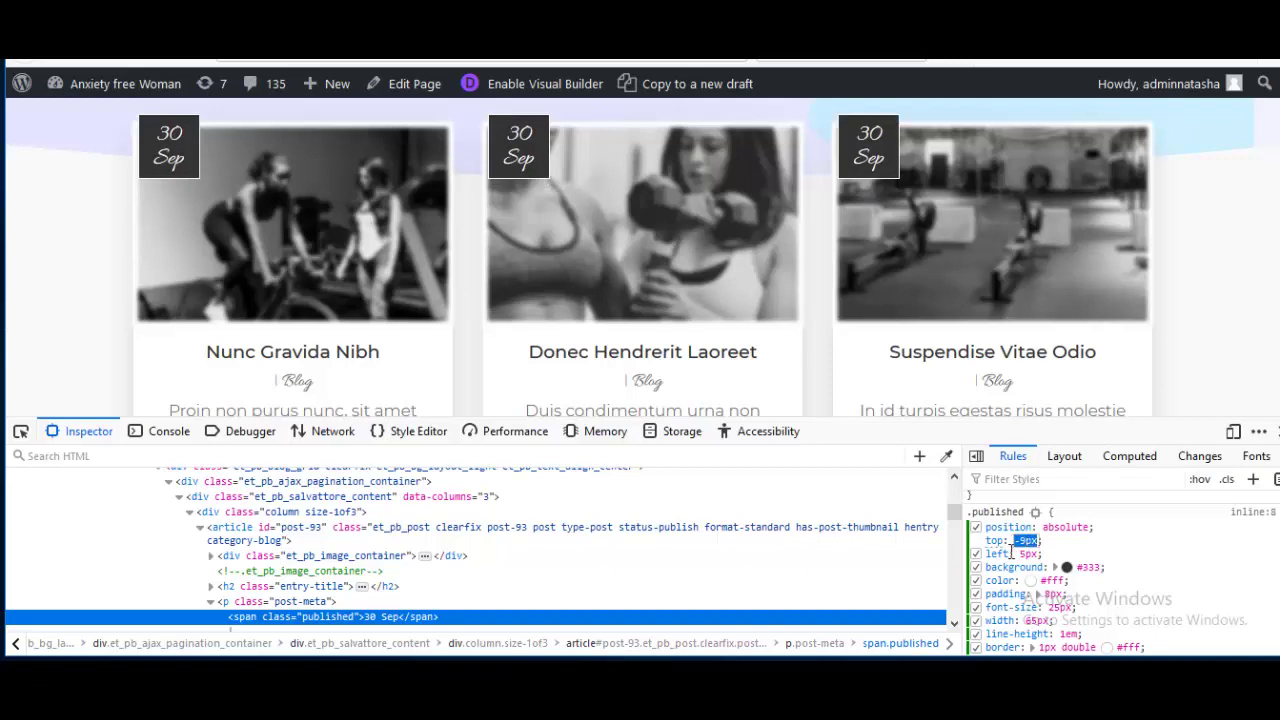
left_click(1027, 554)
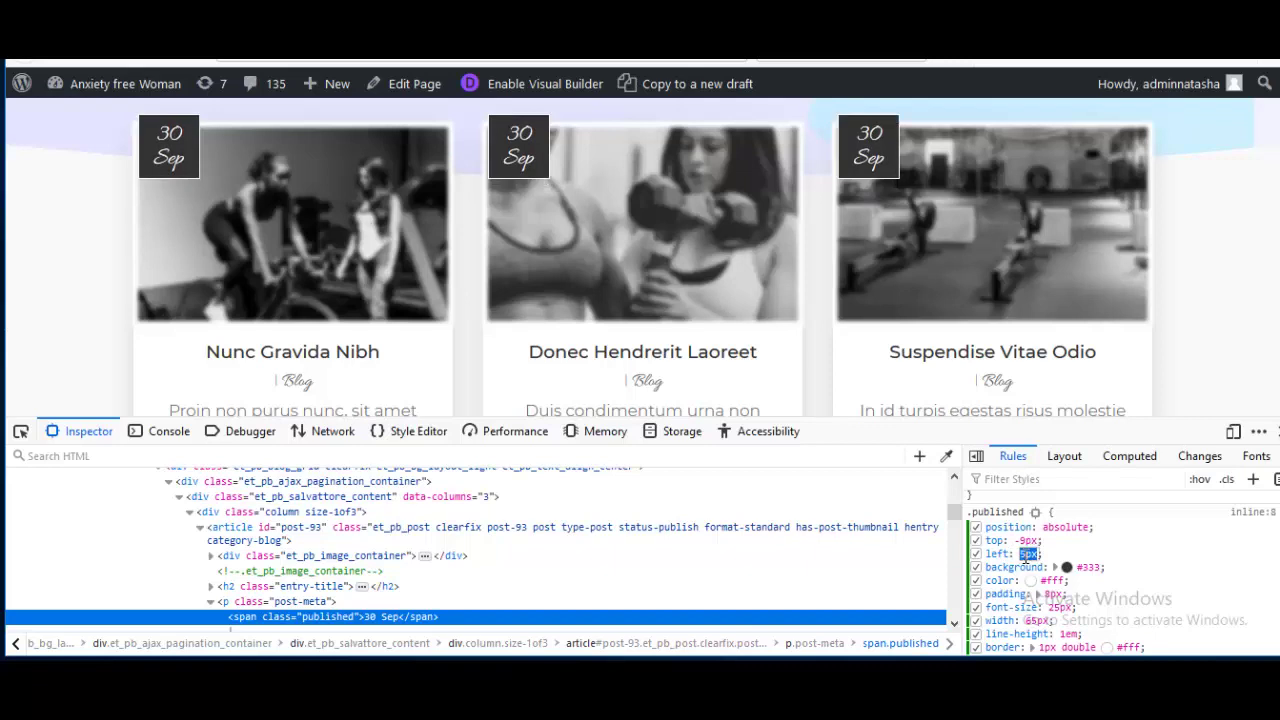
key("Up")
key("Up")
key("Up")
key("Up")
key("Up")
key("Up")
key("Up")
key("Up")
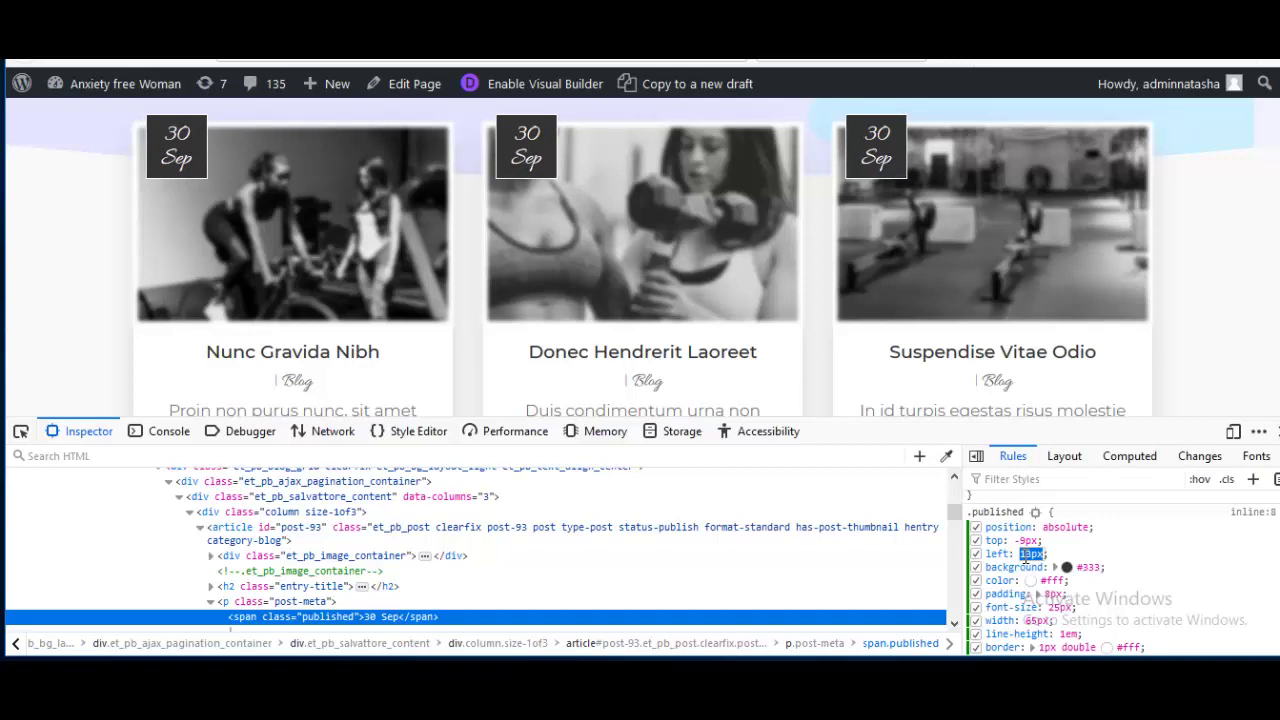
key("Down")
key("Down")
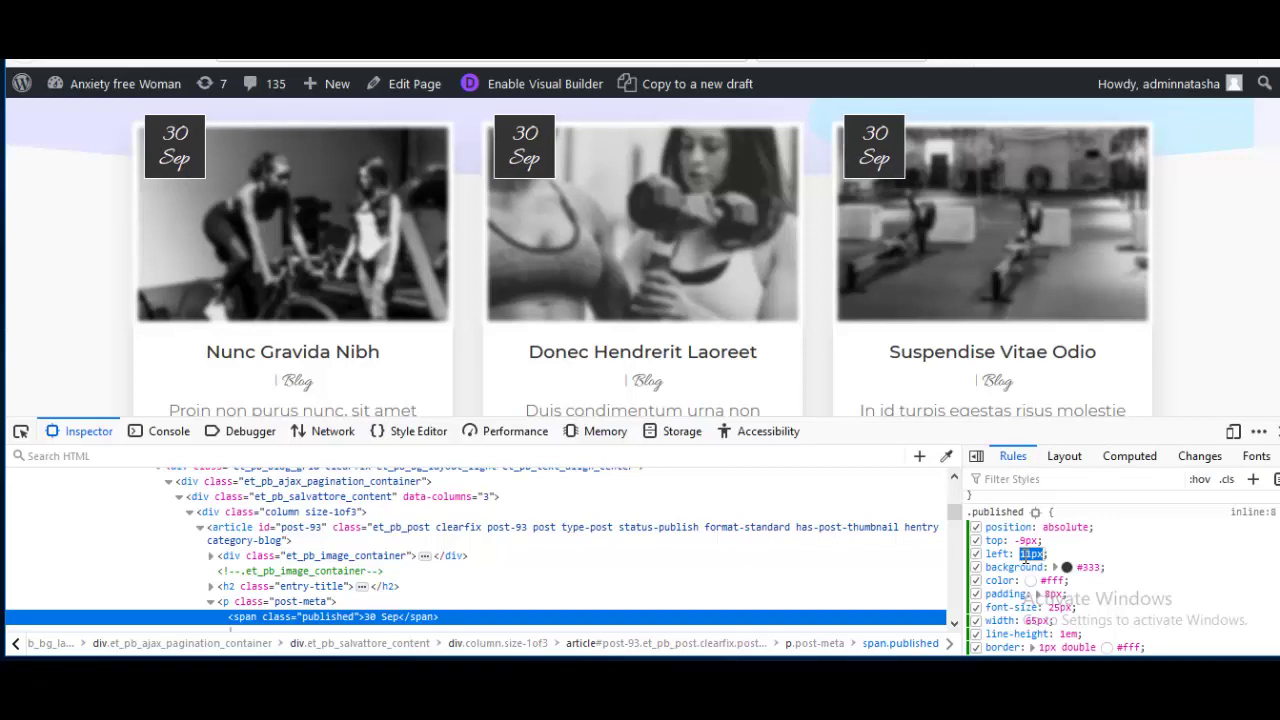
scroll(750, 325, "down", 2)
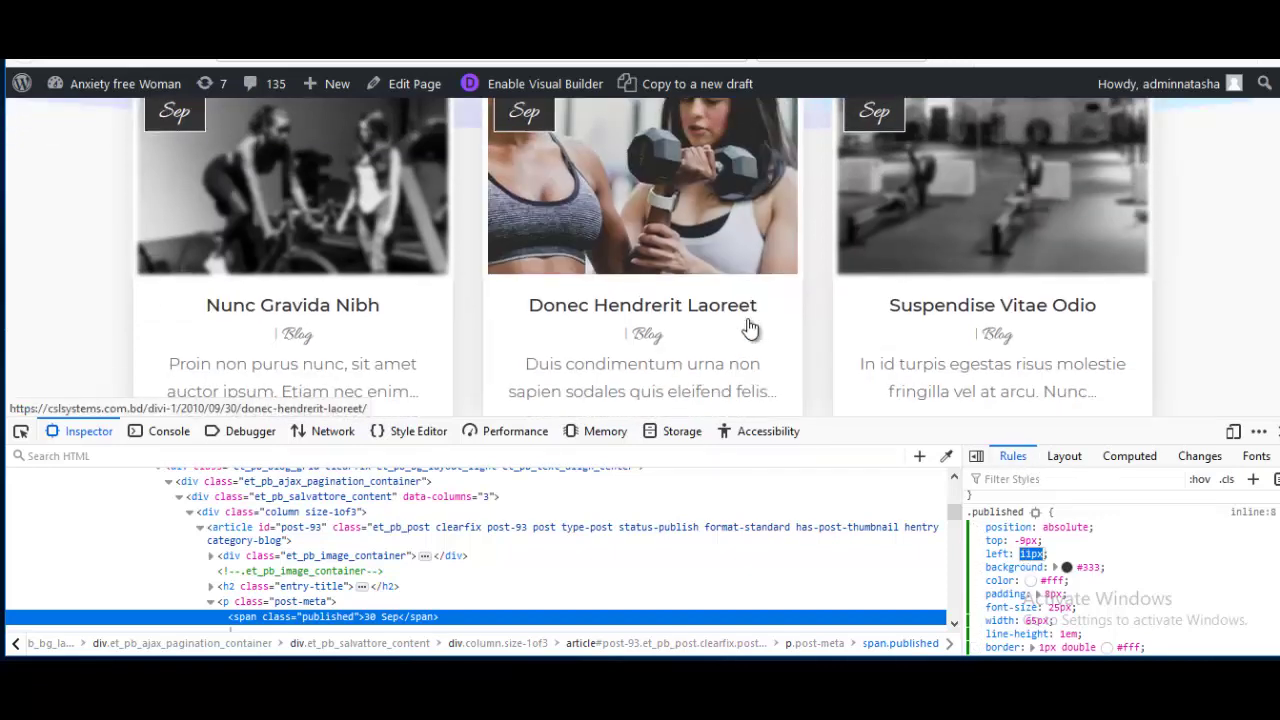
scroll(744, 319, "up", 4)
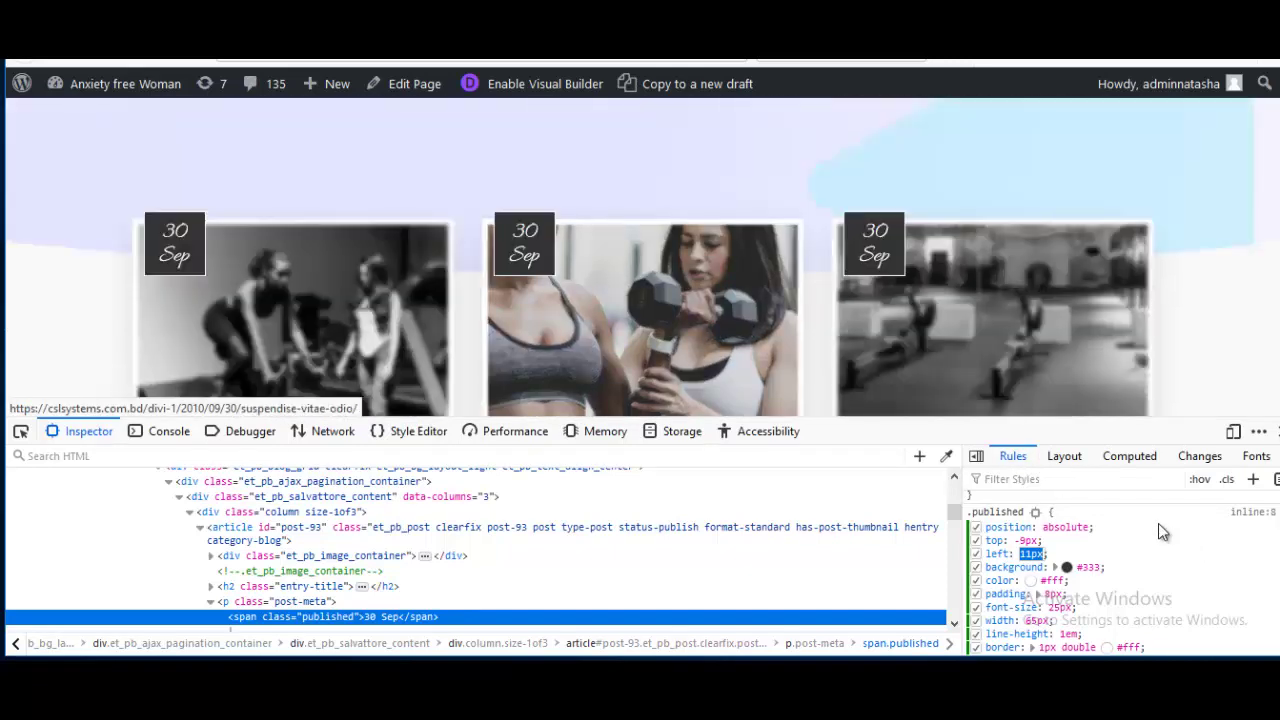
right_click(1013, 507)
left_click(1041, 542)
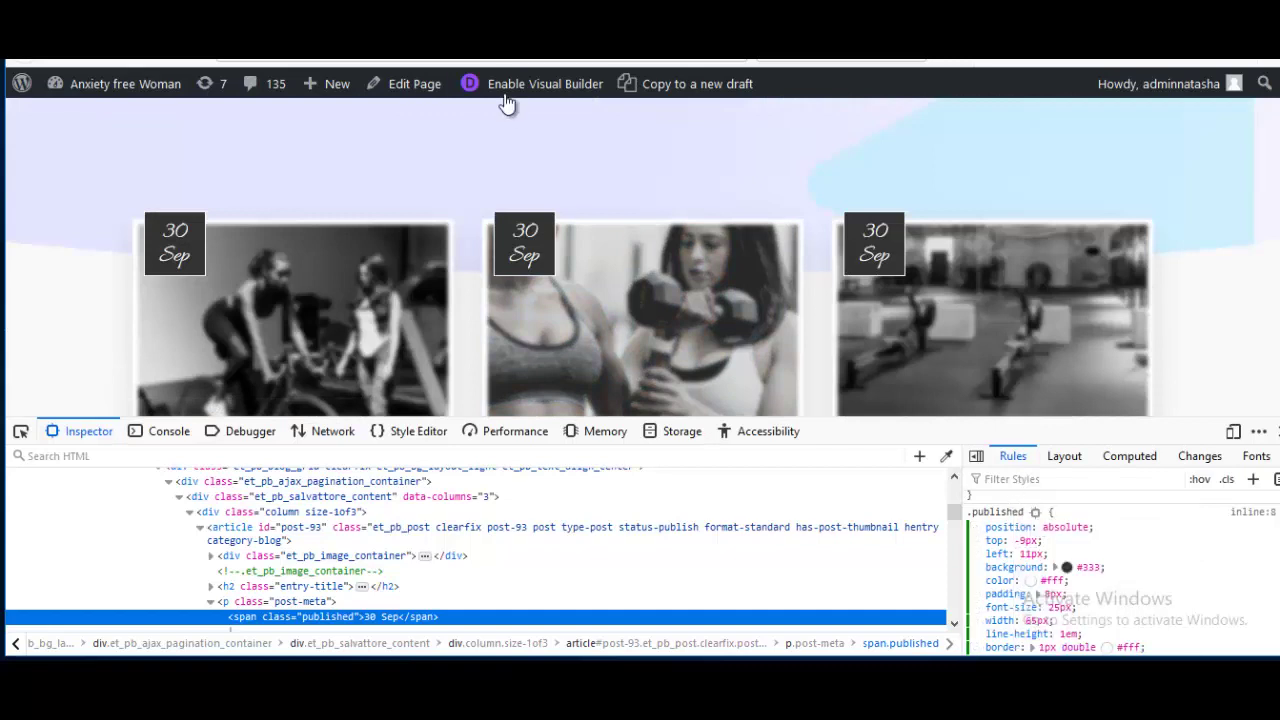
Paste the .published rule at the end of Divi's Custom CSS, save, and return to the blog page
key("ctrl+Tab")
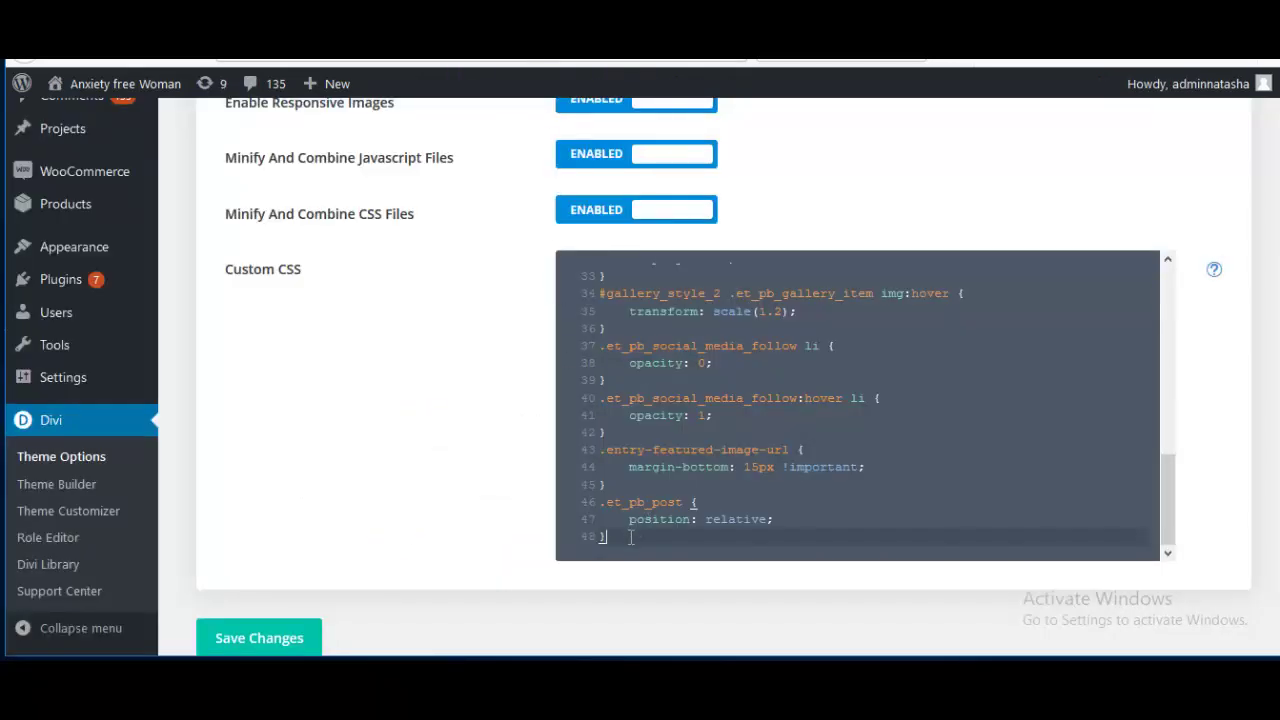
key("Return")
key("ctrl+v")
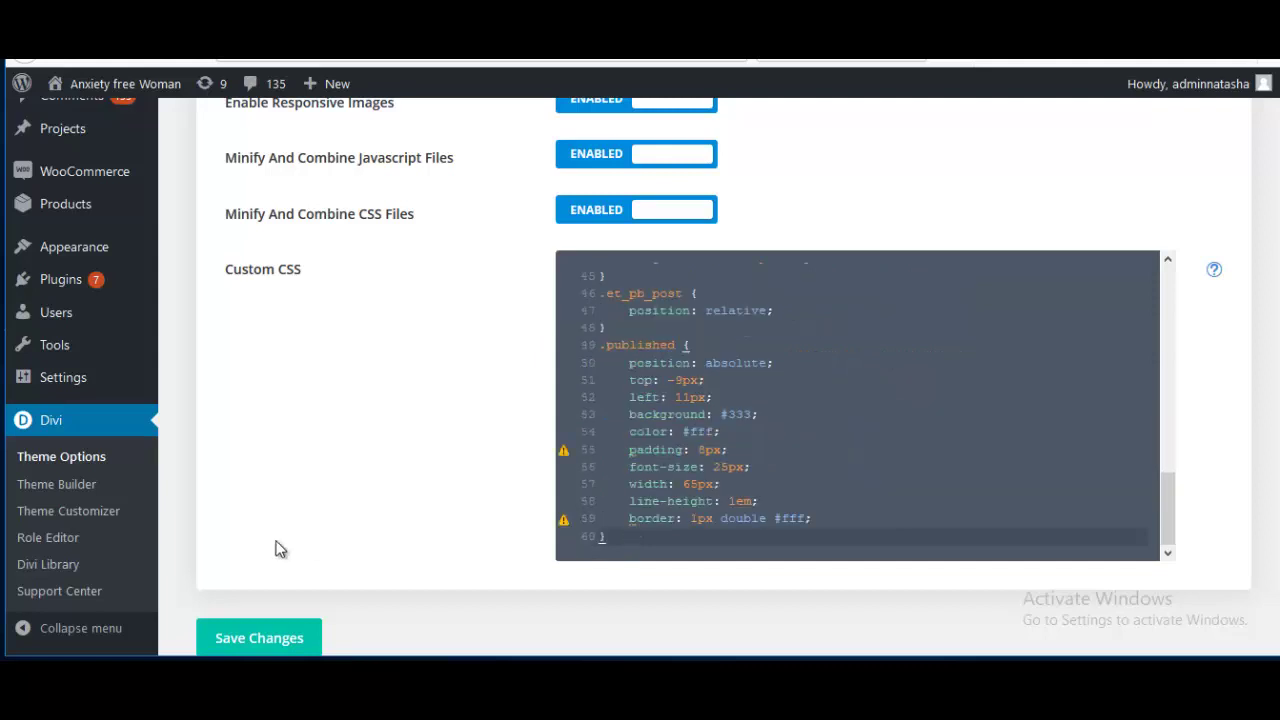
left_click(262, 638)
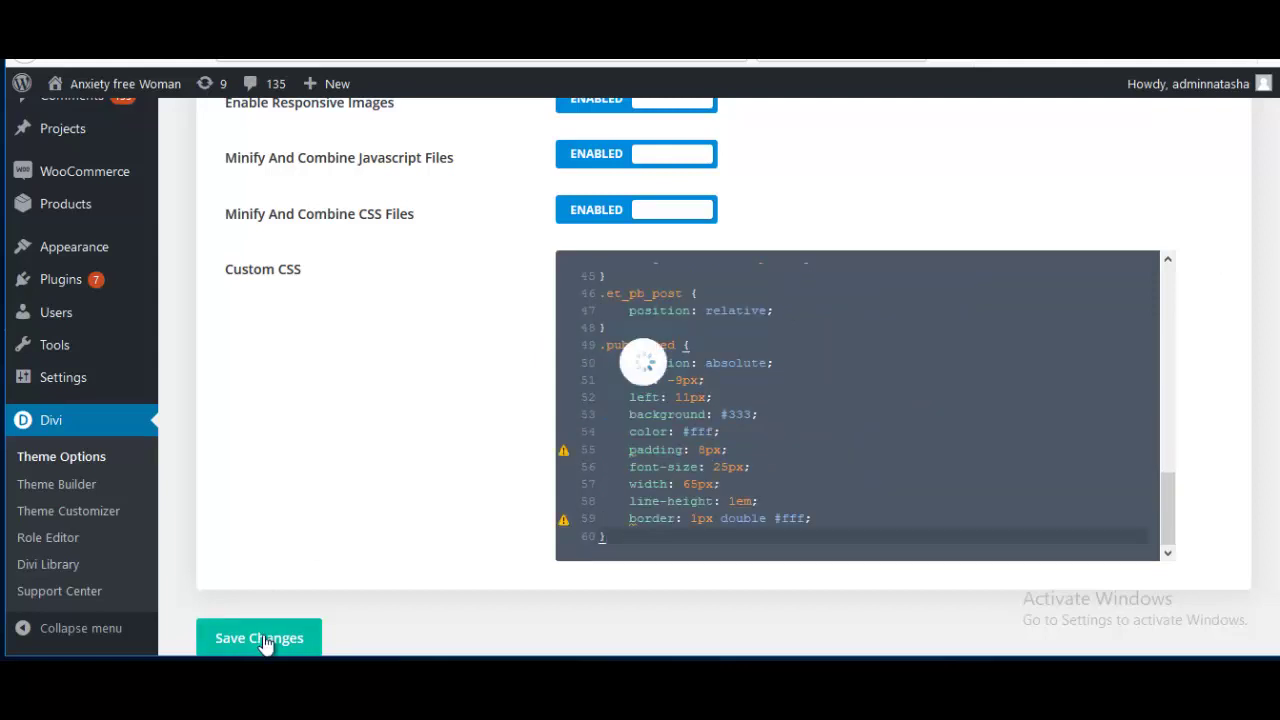
key("ctrl+Tab")
scroll(697, 358, "down", 1)
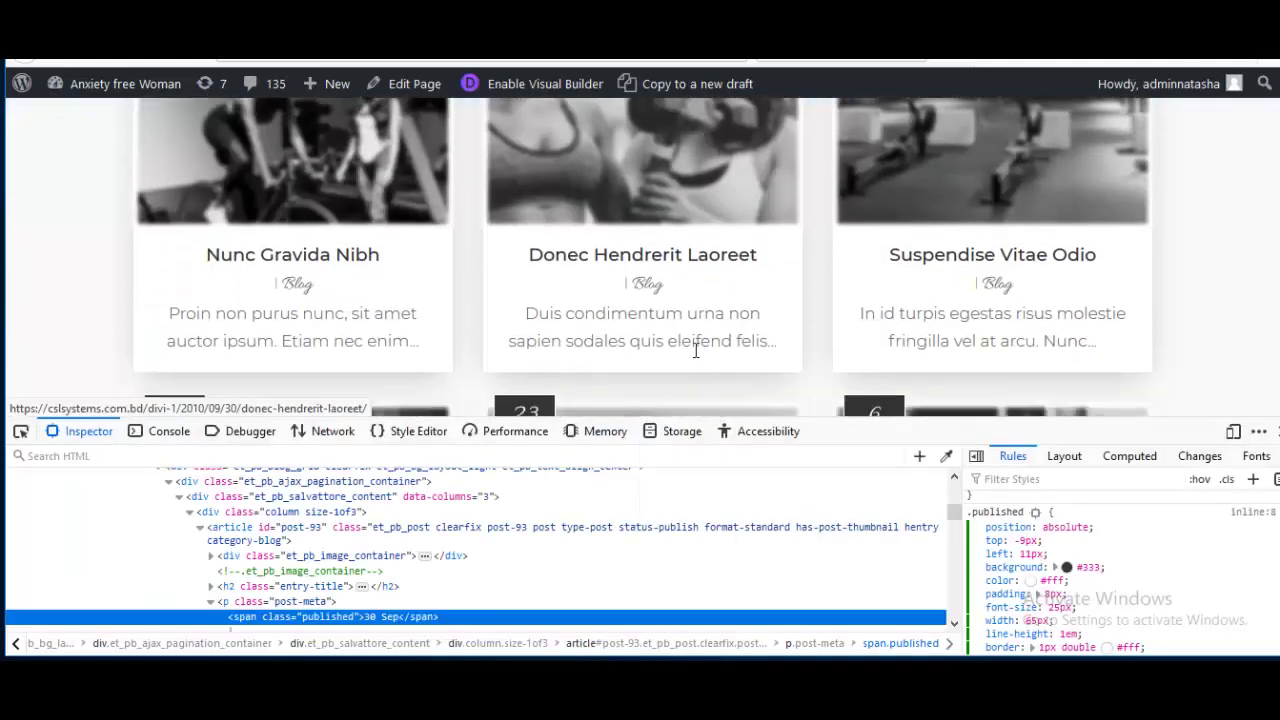
Inspect the Blog category link and select its .post-meta a element in the inspector
right_click(651, 284)
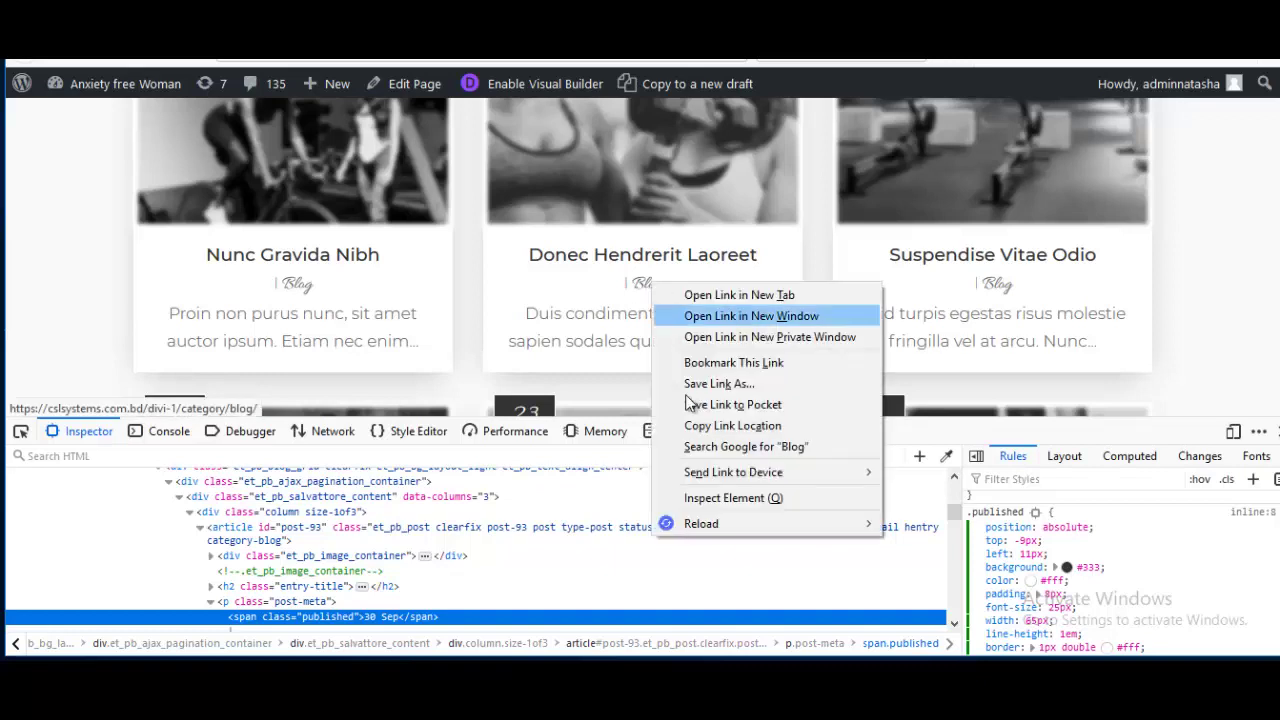
left_click(686, 496)
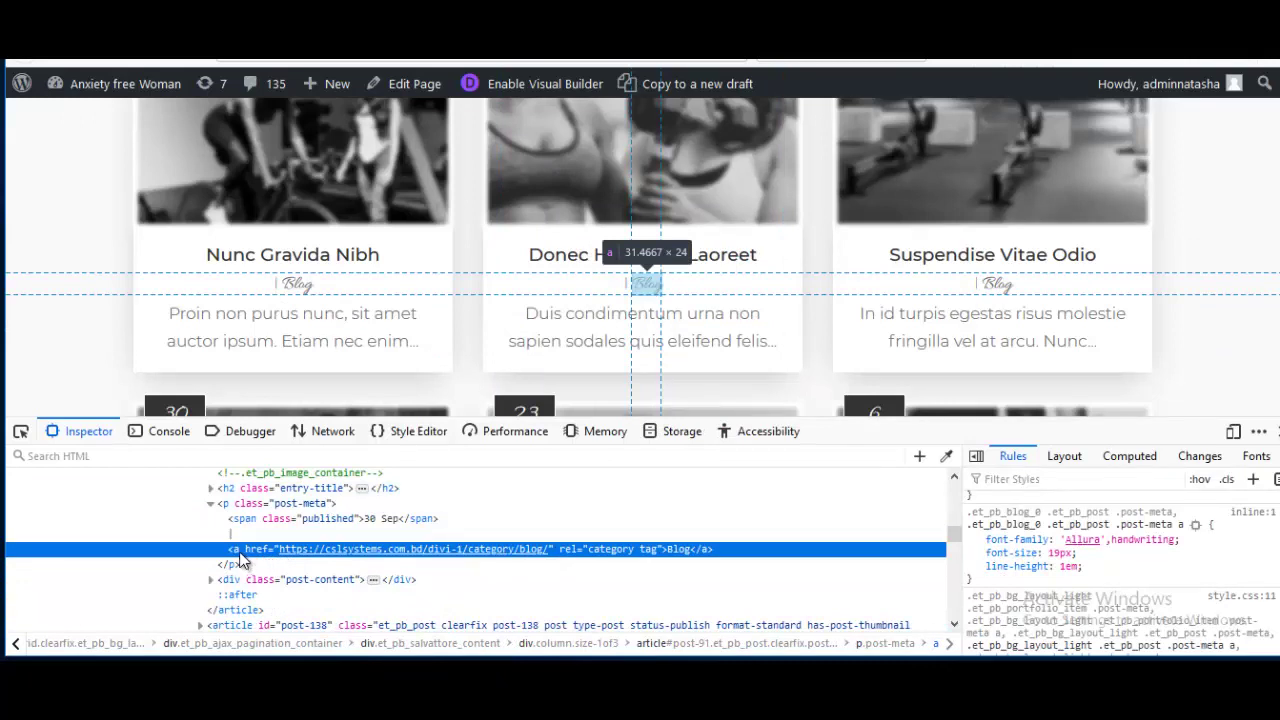
left_click(297, 504)
left_click(297, 504)
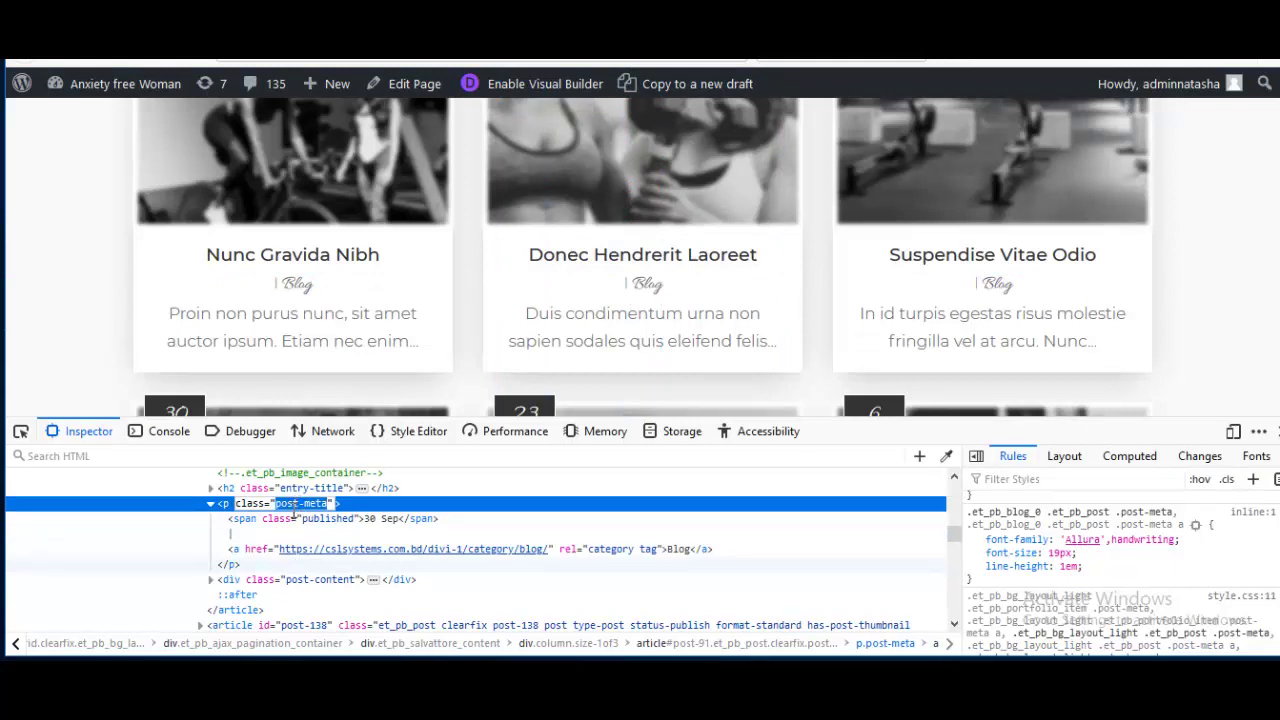
left_click(785, 554)
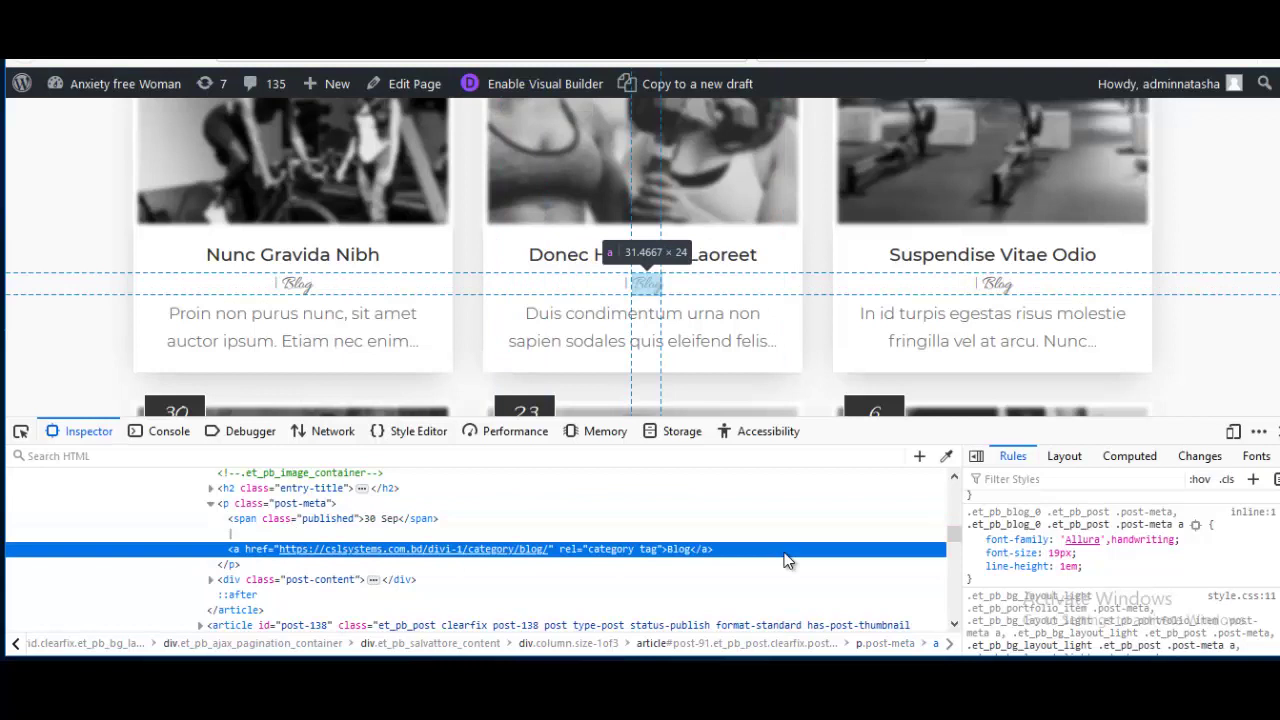
scroll(1080, 502, "down", 3)
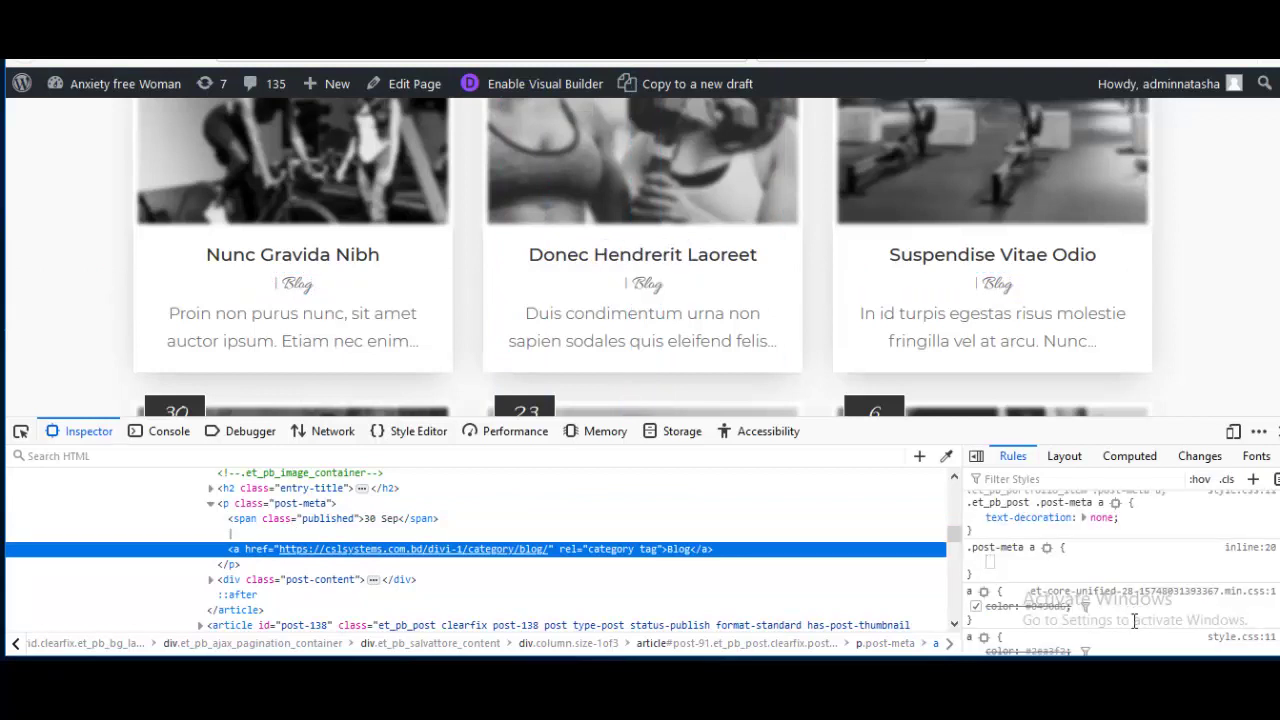
Make the category link display block with margin-top -18px
type("display: ")
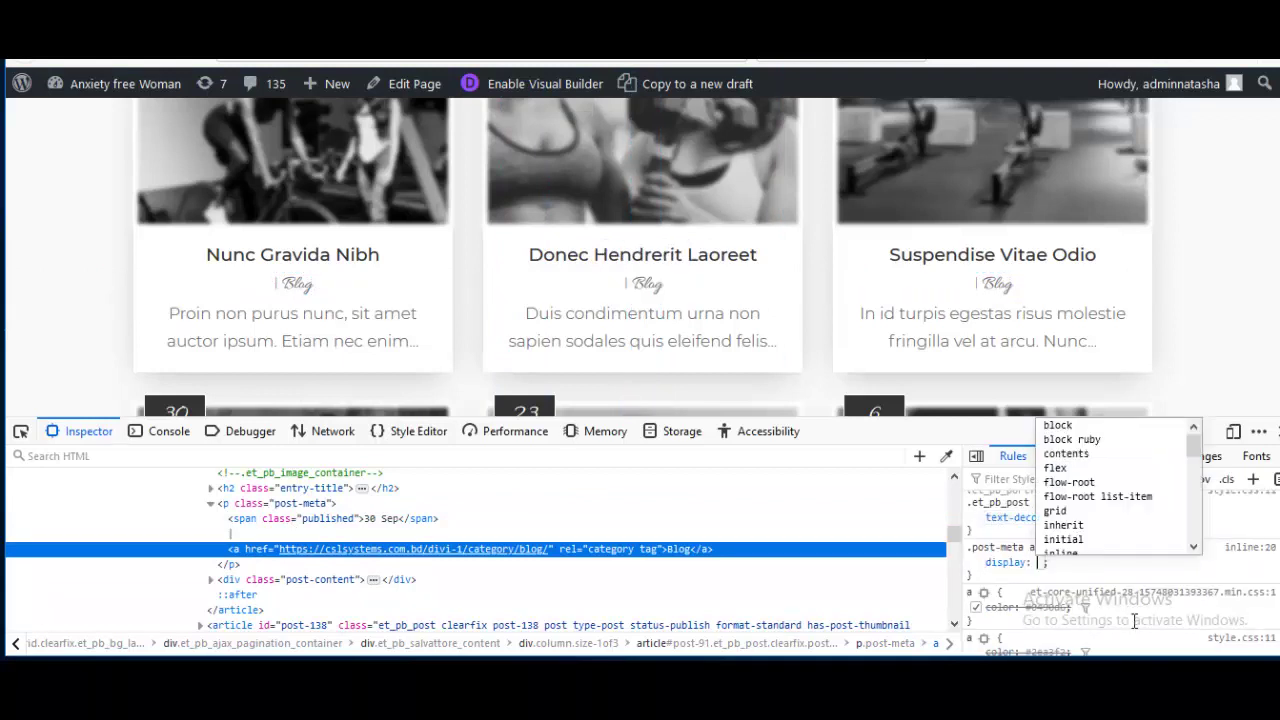
type("block")
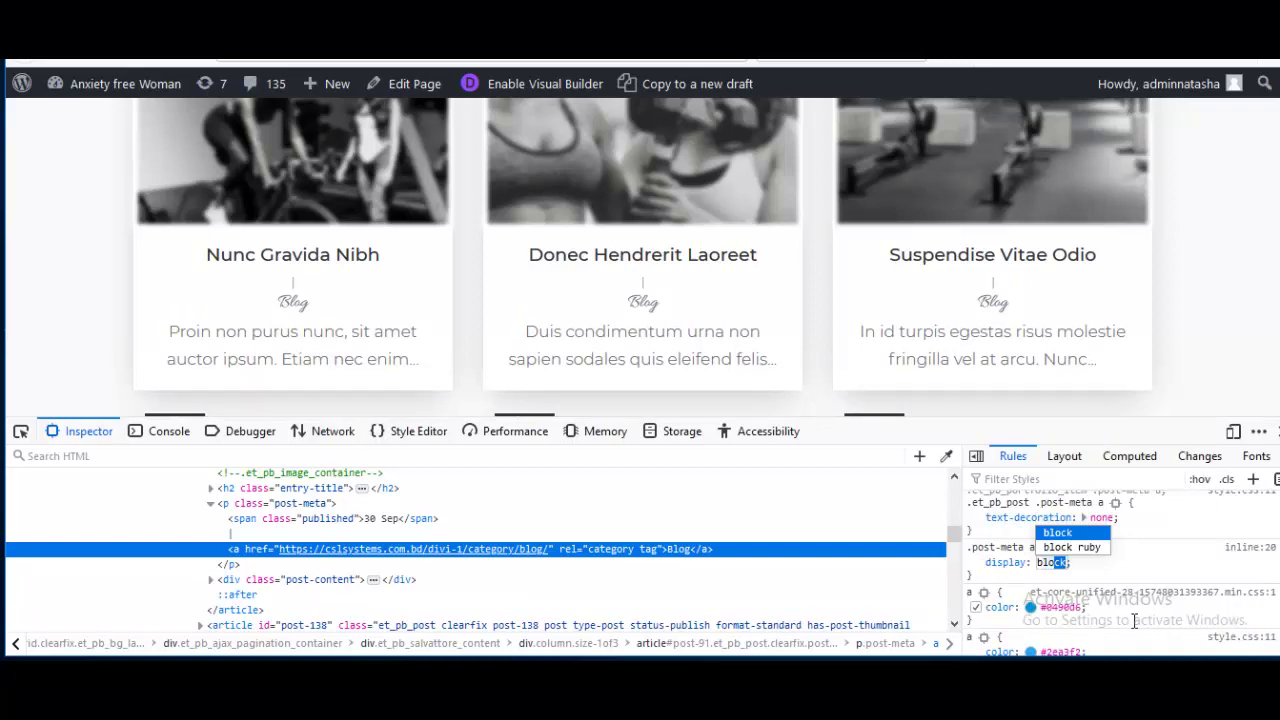
key("Return")
type("margin")
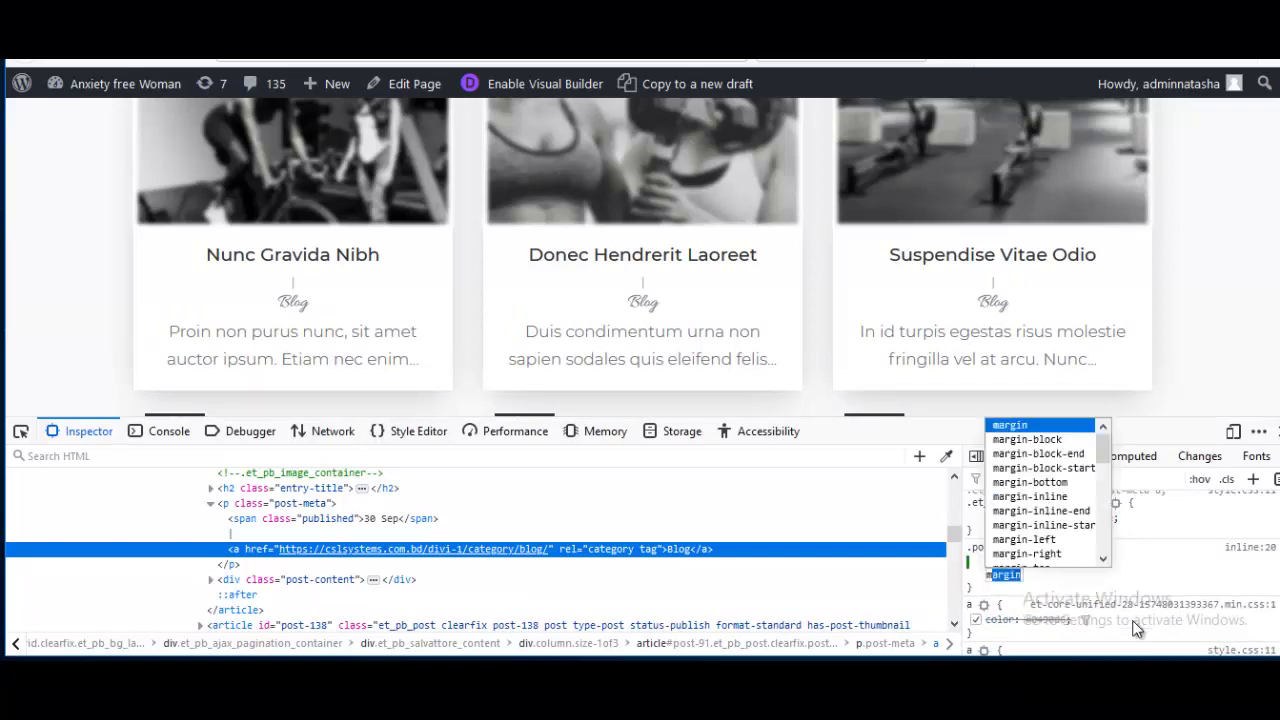
key("Down")
key("Down")
key("Down")
key("Down")
key("Down")
key("Down")
key("Down")
key("Down")
key("Down")
key("Down")
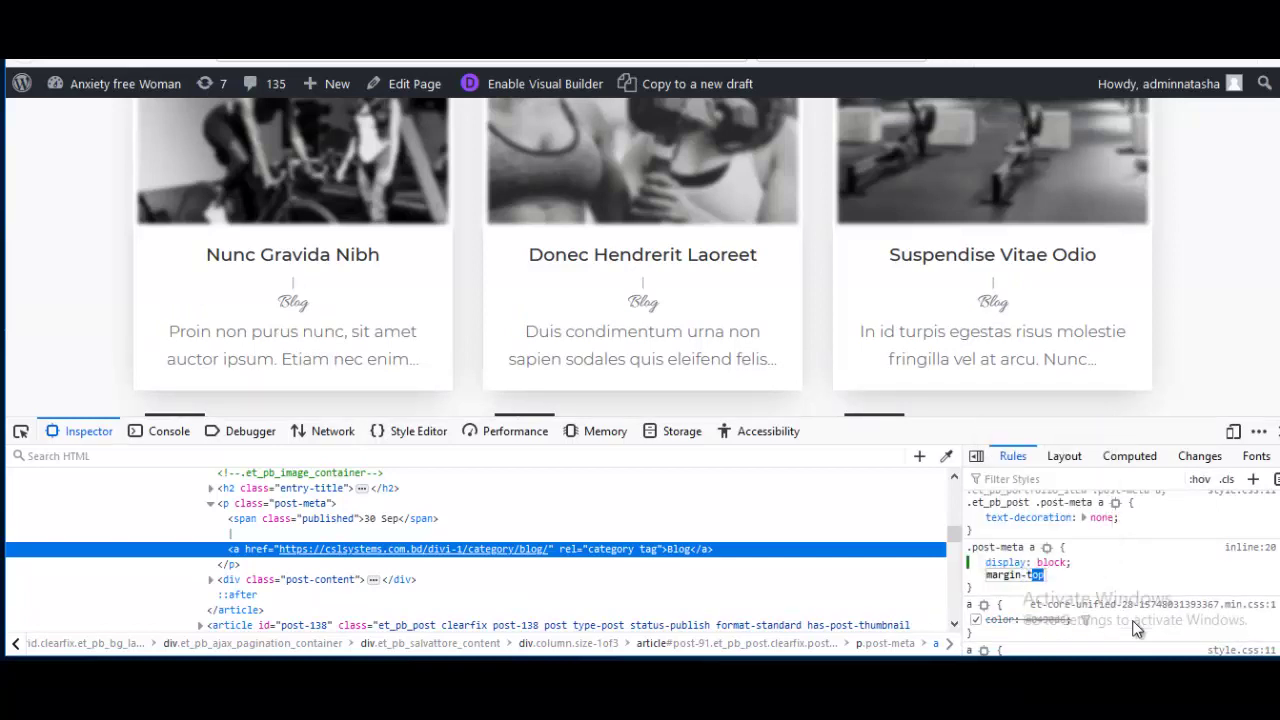
key("Return")
type("0px")
key("Down")
key("Down")
key("Down")
key("Down")
key("Down")
key("Down")
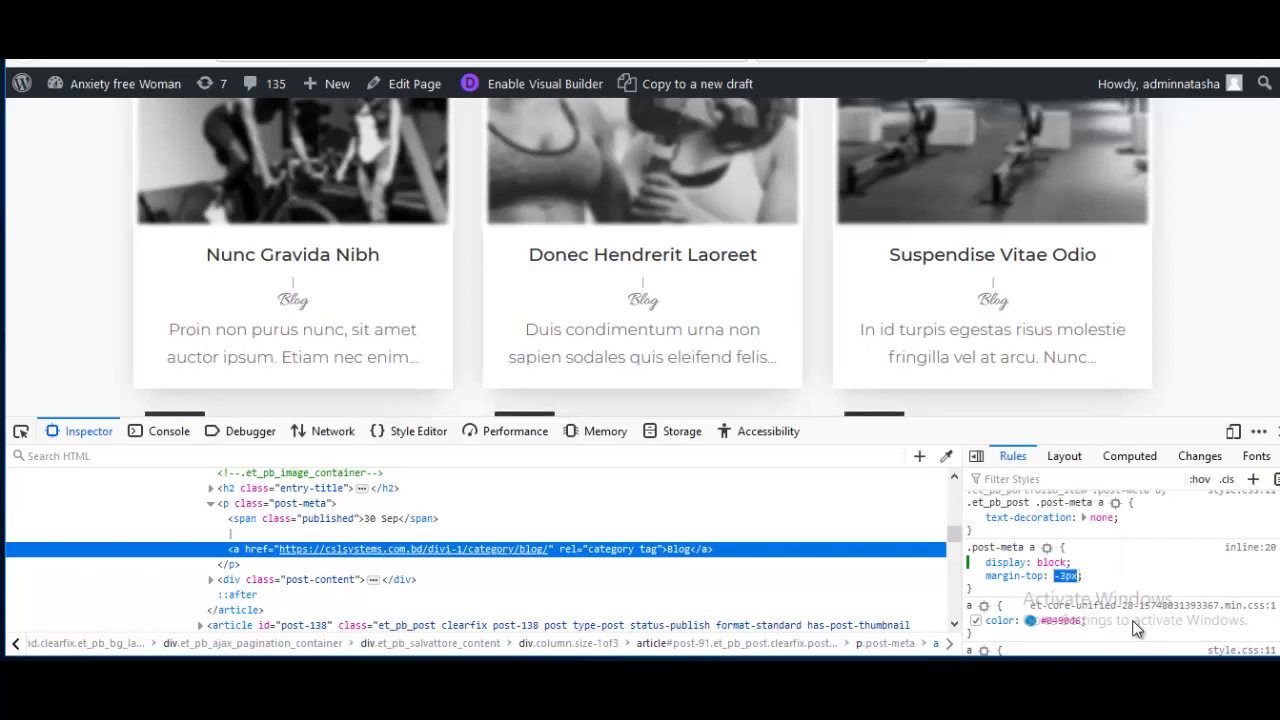
key("Down")
key("Down")
key("Down")
key("Down")
key("Down")
key("Down")
key("Down")
key("Down")
key("Down")
key("Down")
key("Down")
key("Down")
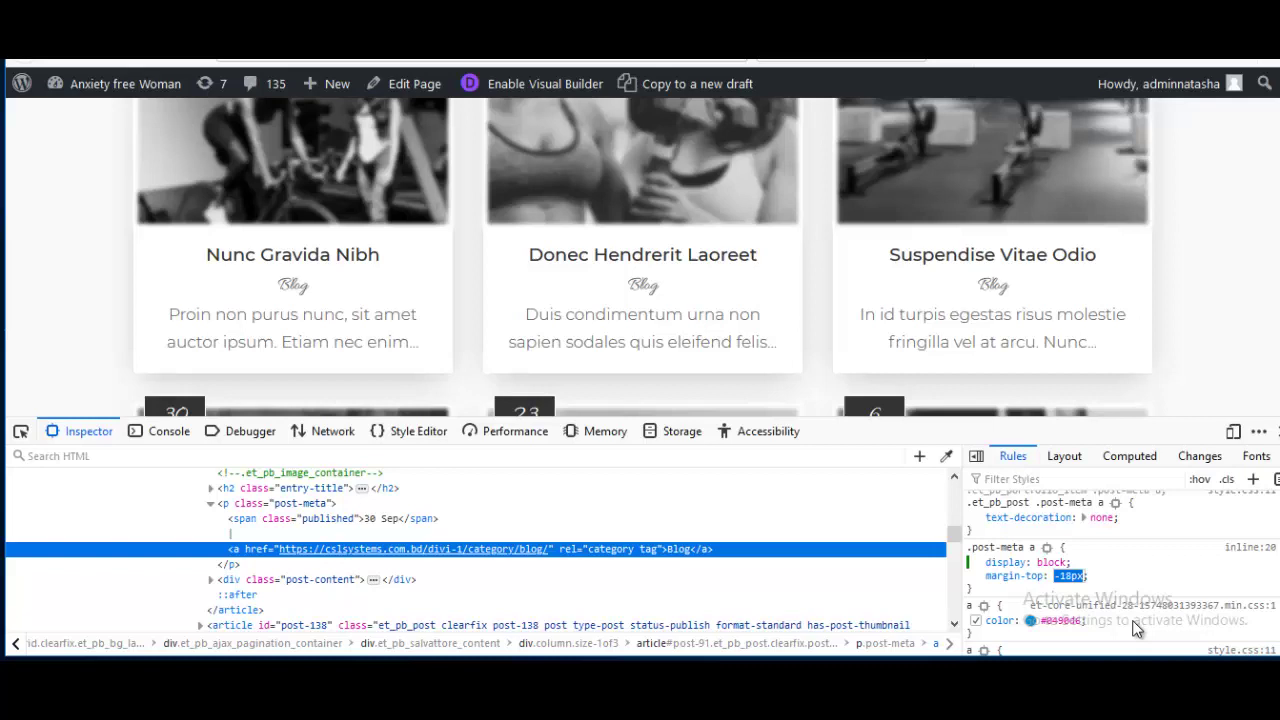
key("Return")
Add background #fff and position relative to .post-meta a, then copy the rule
type("background")
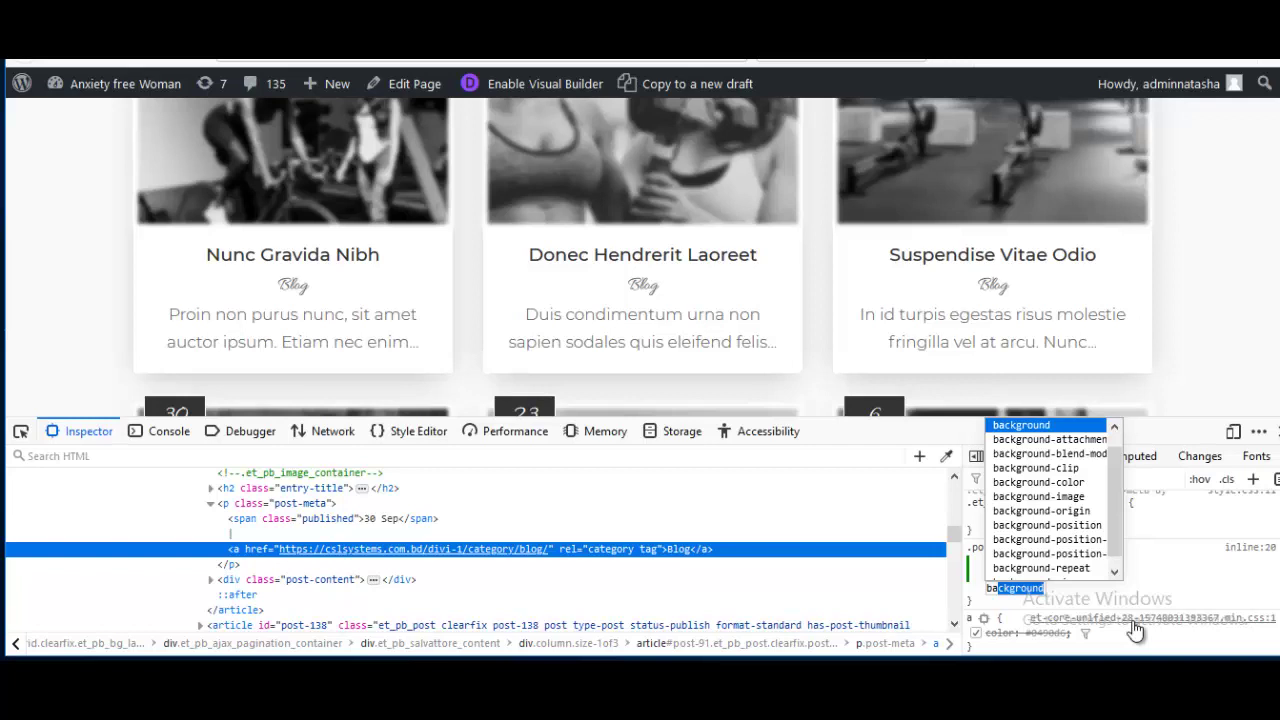
key("Tab")
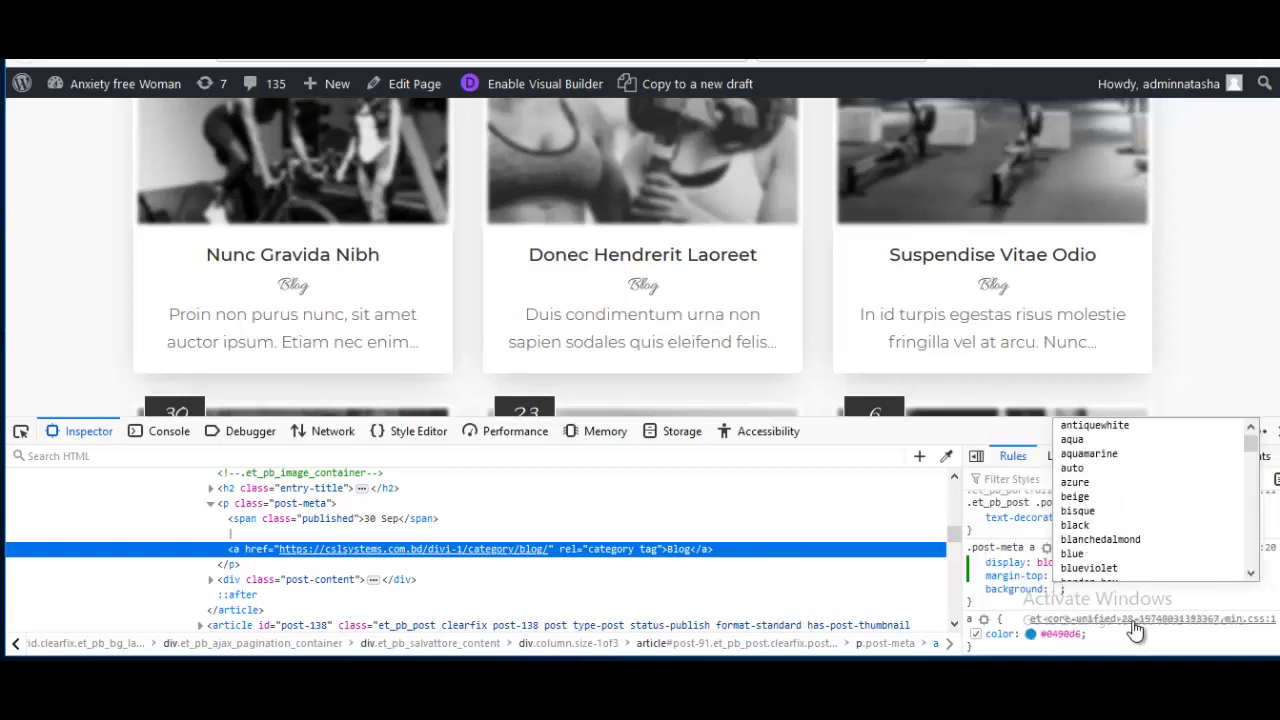
key("Return")
type("po")
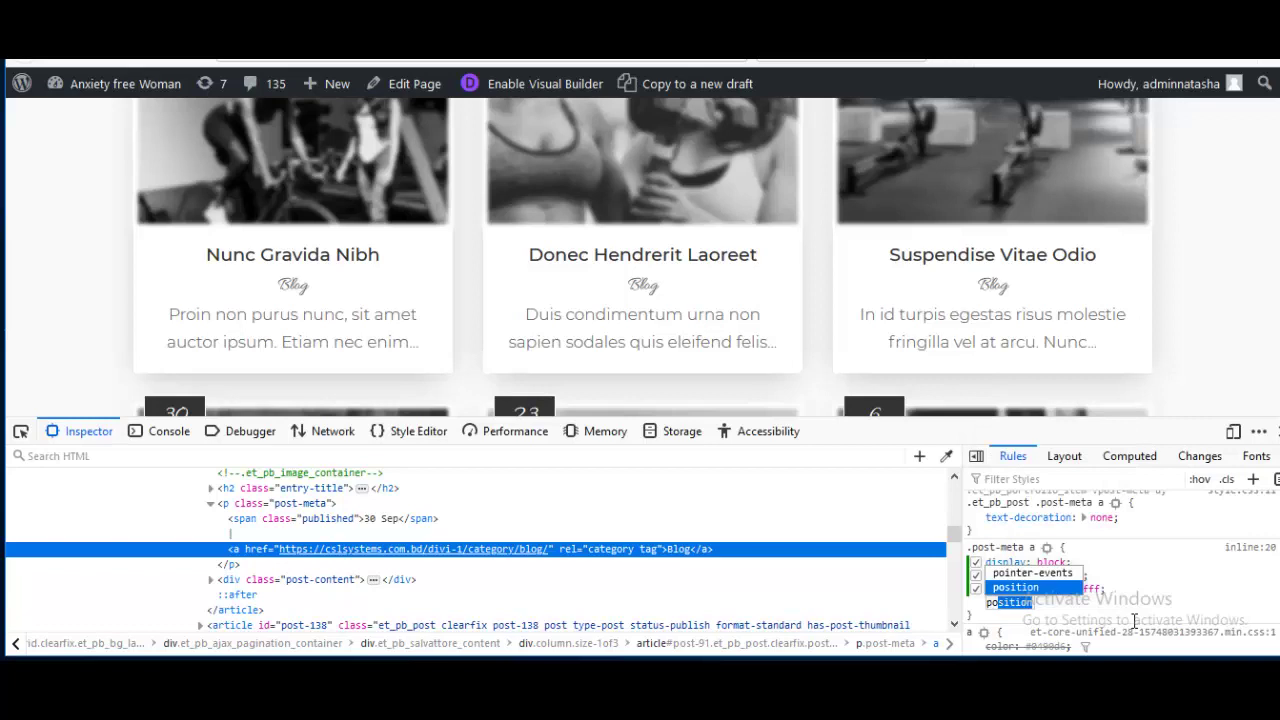
key("Tab")
type("r")
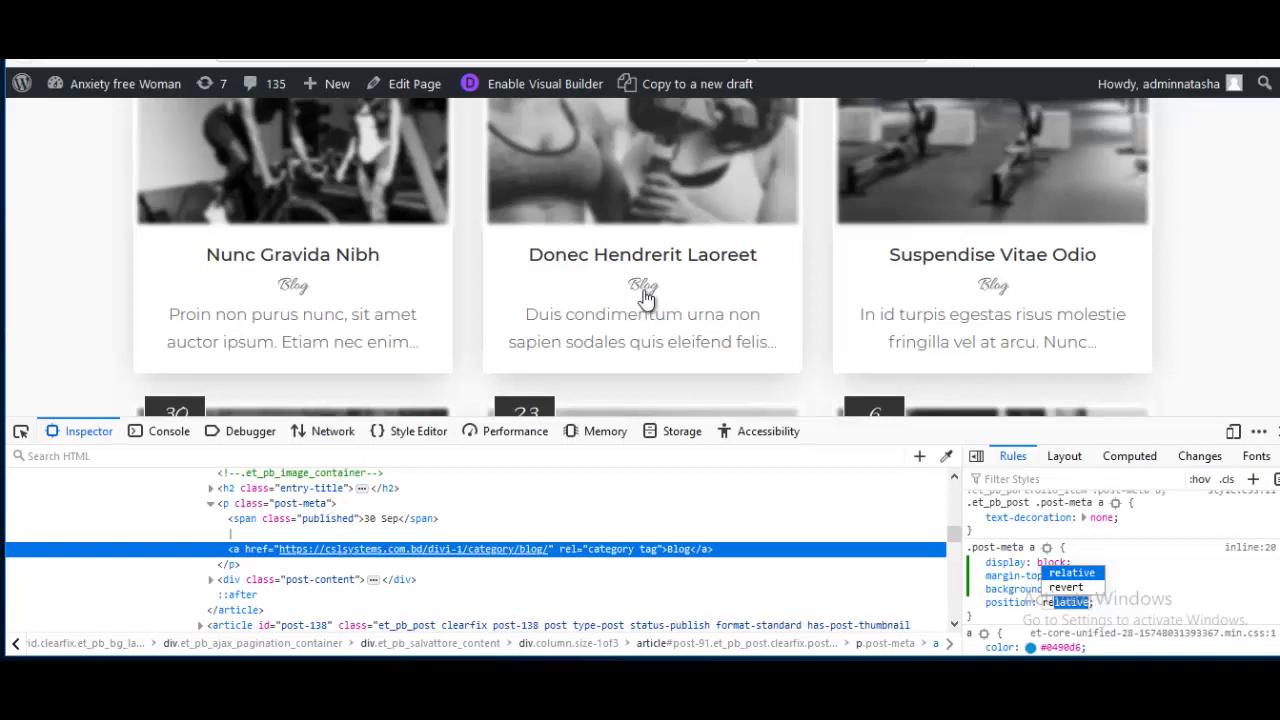
right_click(1015, 557)
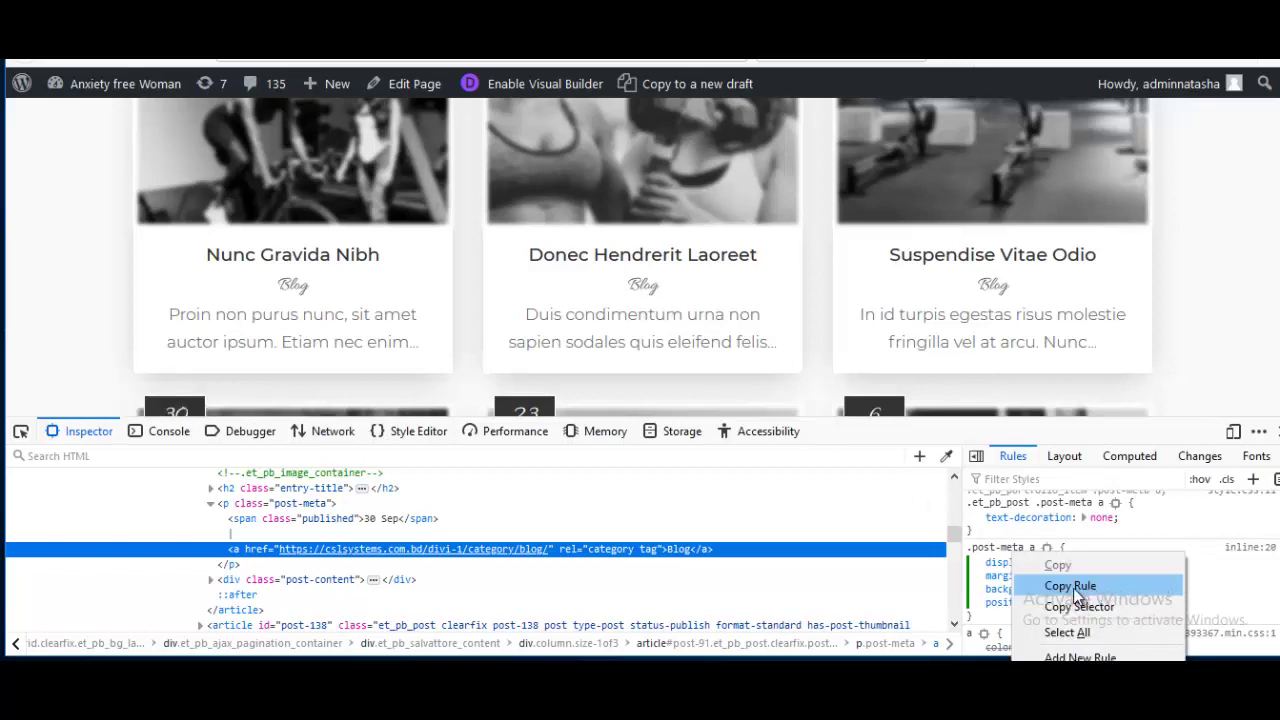
left_click(1075, 590)
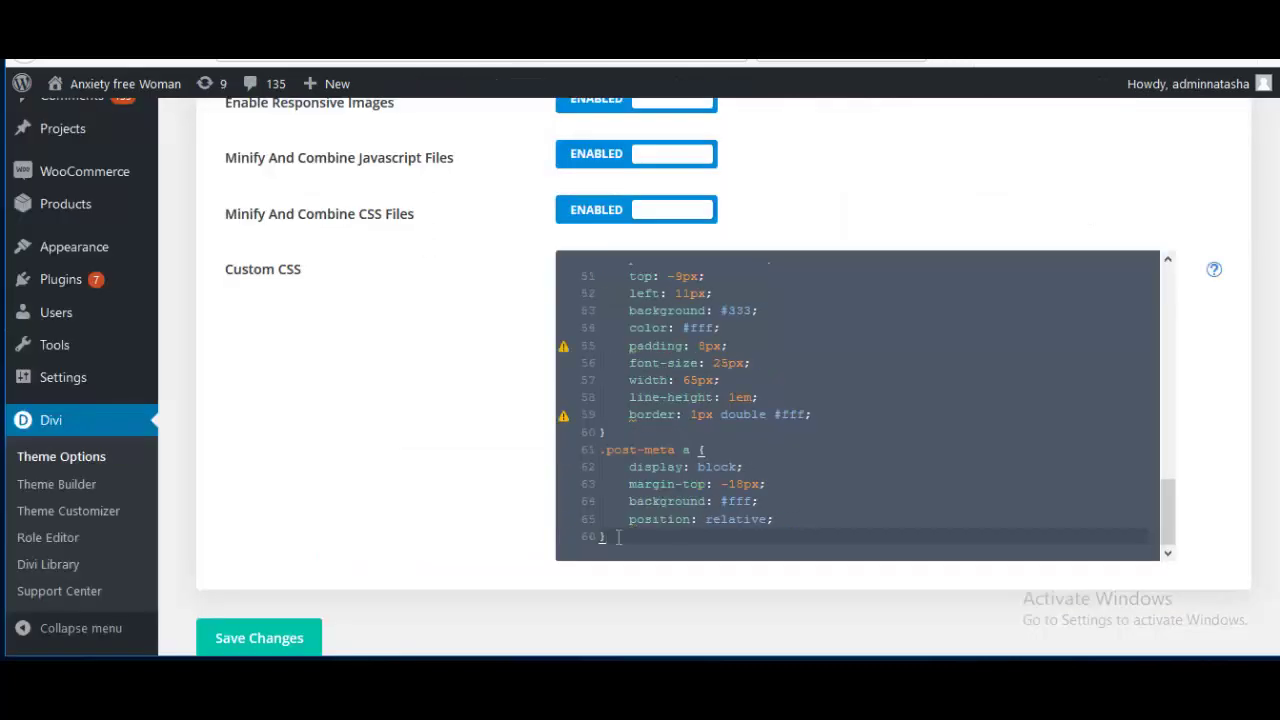
Save the Custom CSS with the .post-meta a rule, close devtools, and reload the blog page
left_click(305, 639)
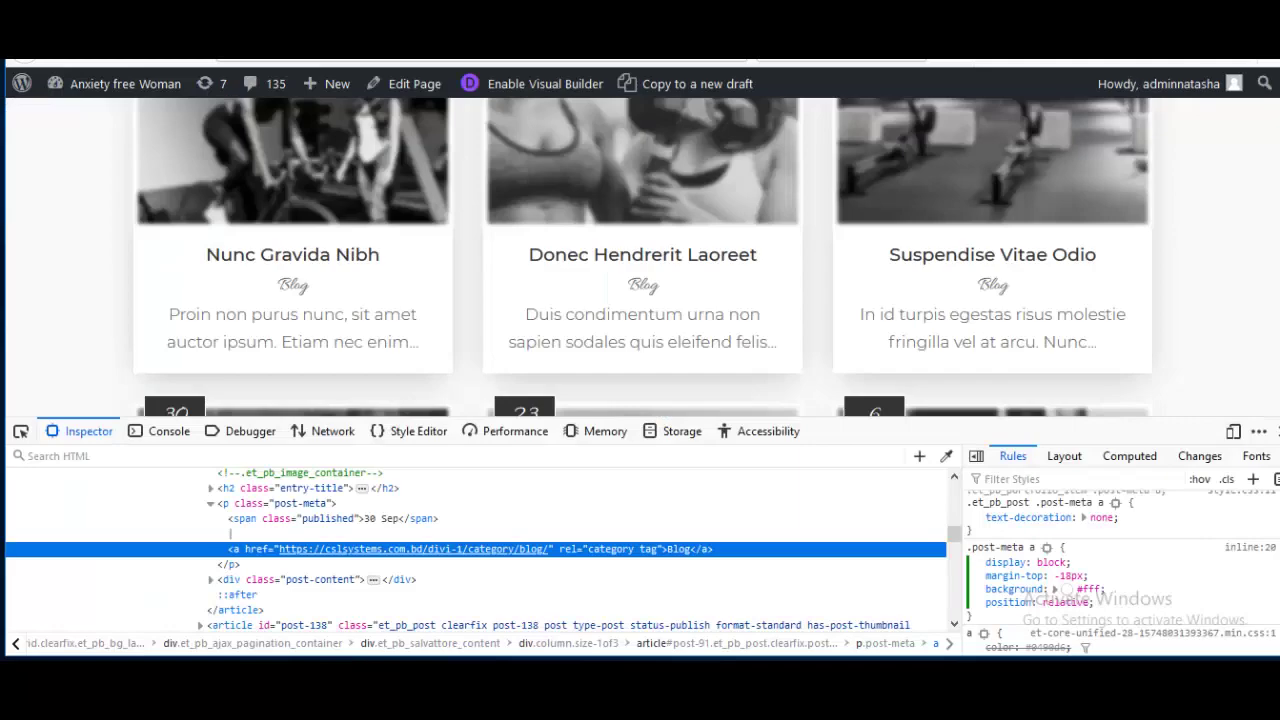
key("F12")
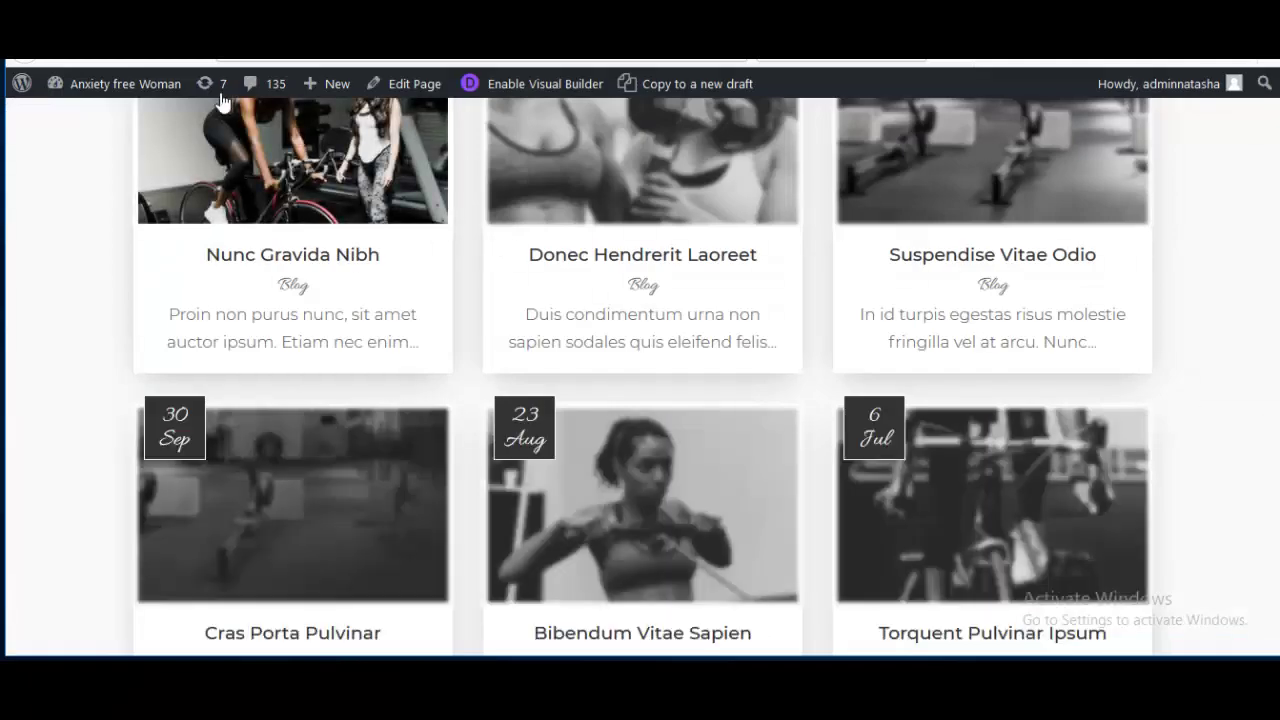
left_click(93, 60)
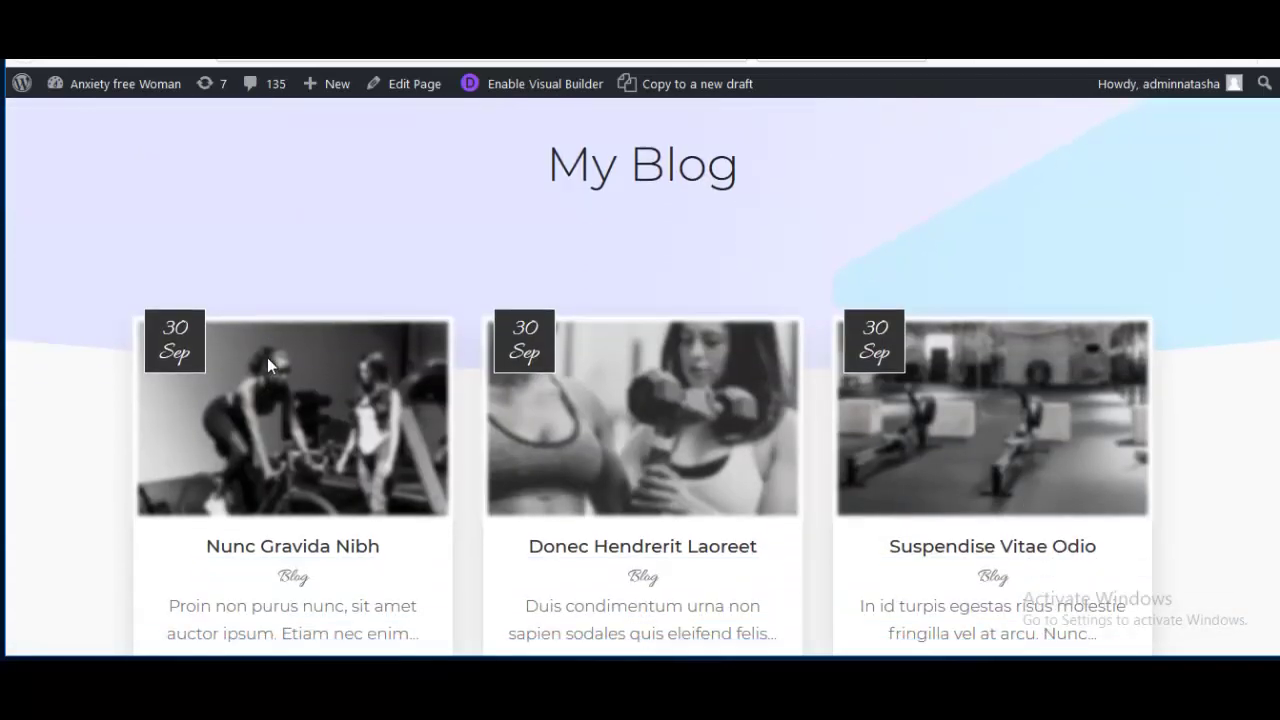
scroll(267, 357, "down", 4)
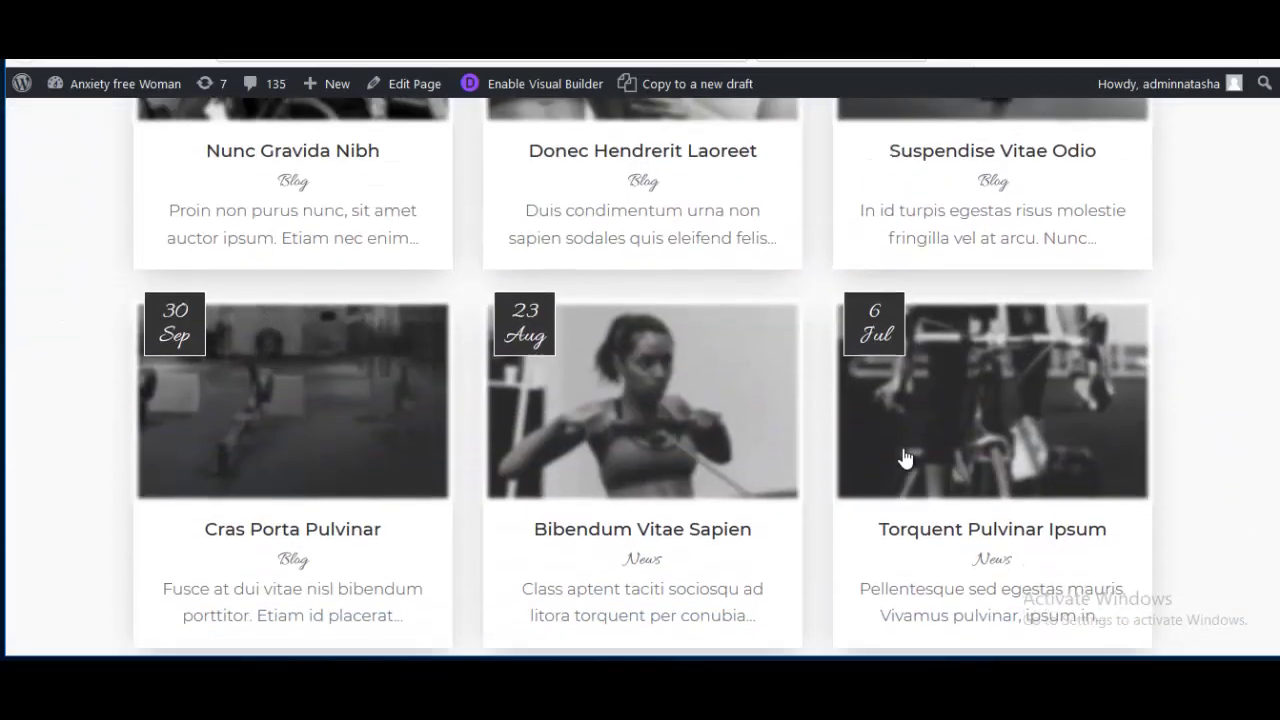
scroll(400, 477, "down", 2)
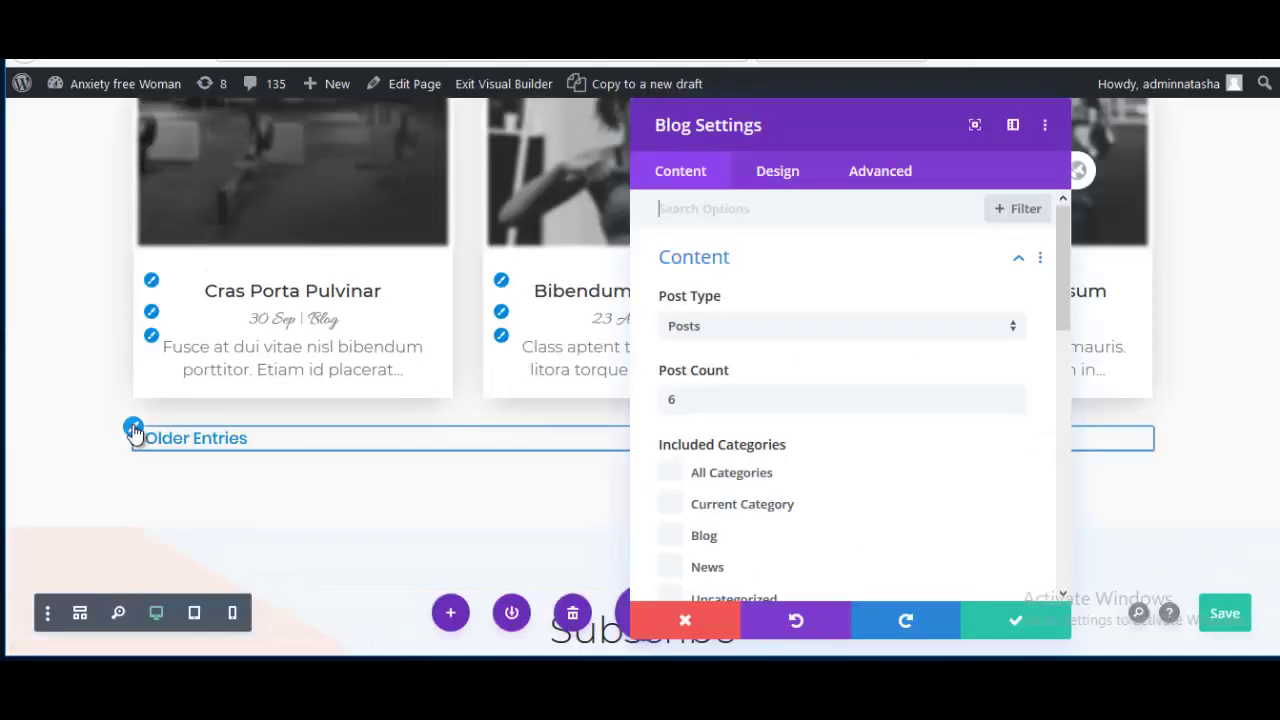
Style the Blog pagination text in Montserrat with #333333 colour and confirm the settings
left_click(134, 432)
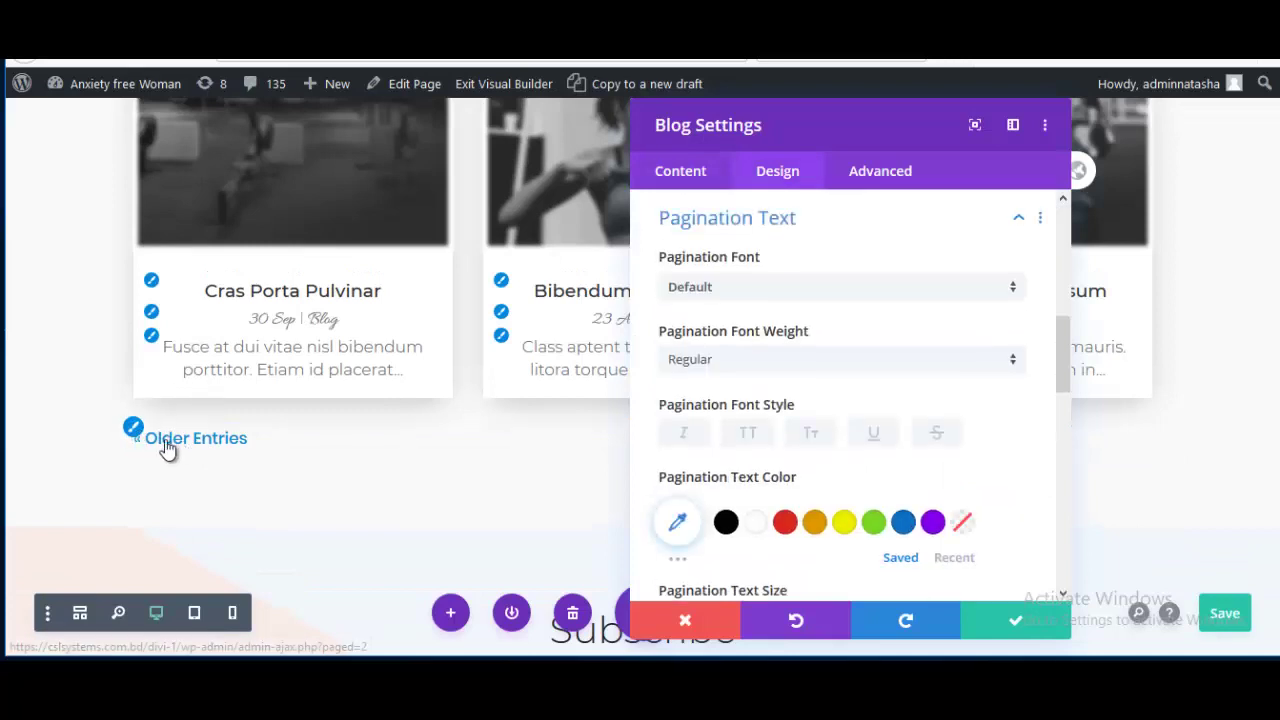
scroll(714, 362, "up", 1)
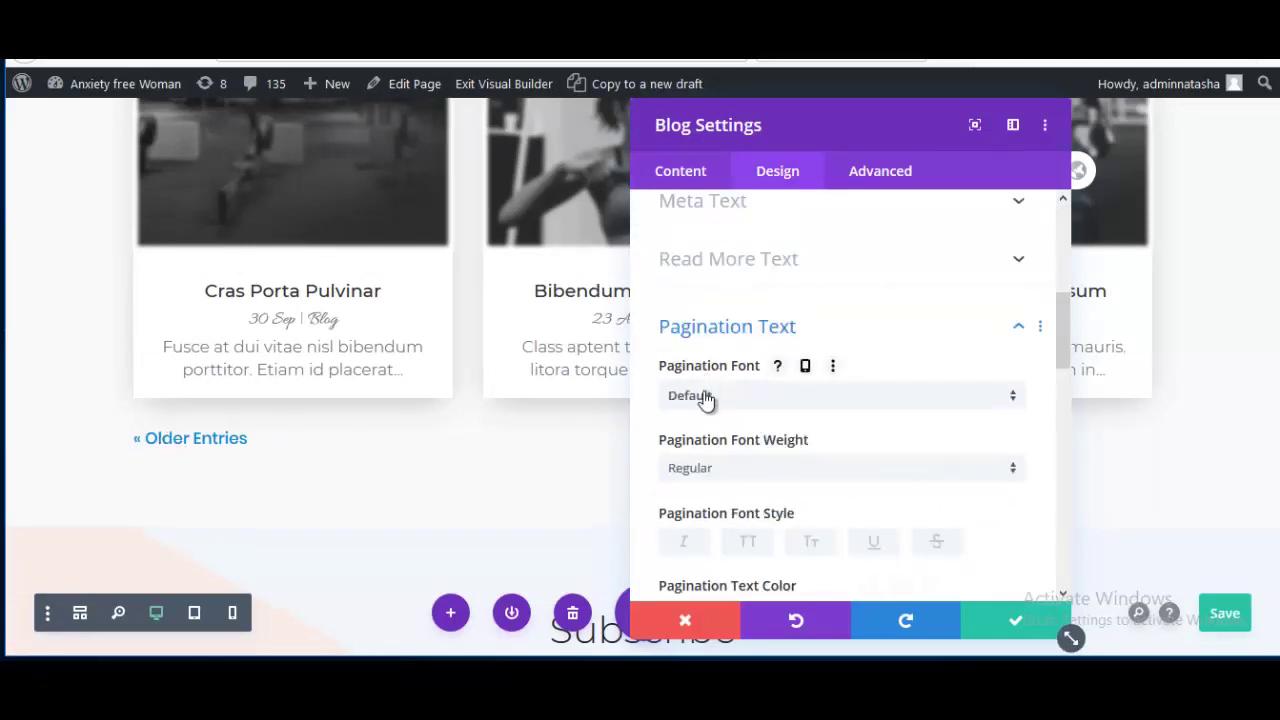
left_click(705, 398)
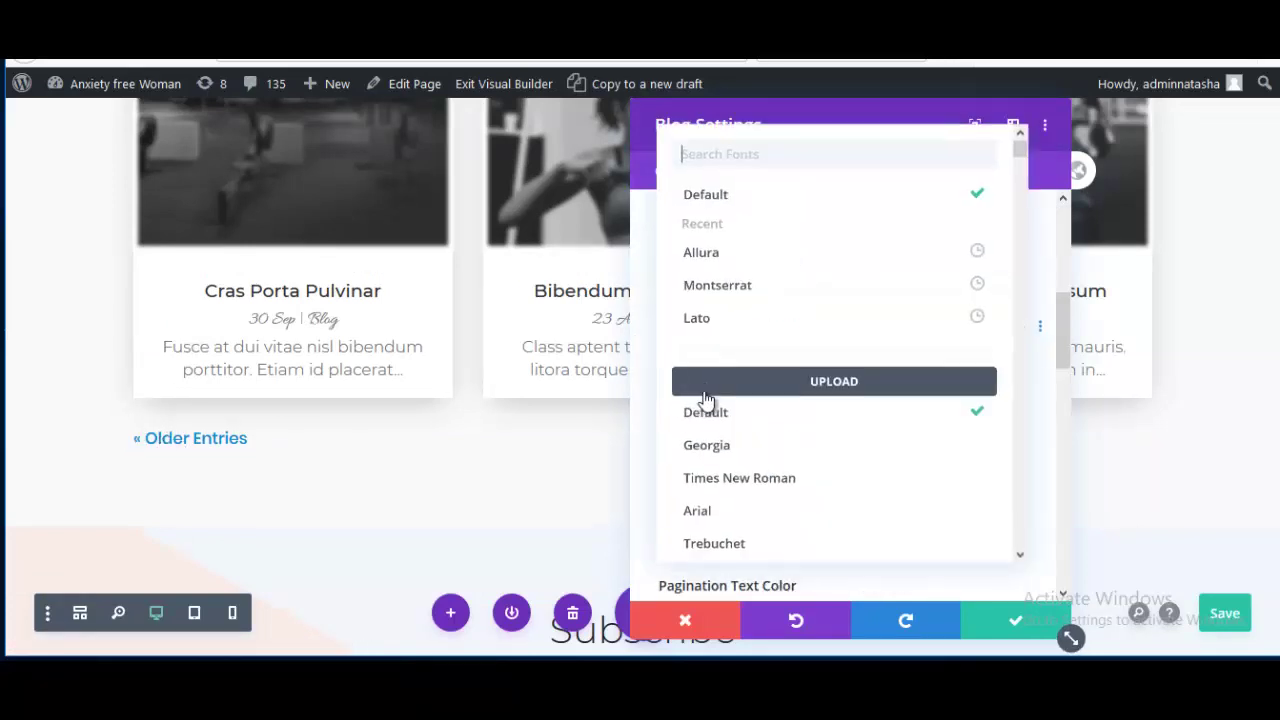
left_click(723, 288)
scroll(825, 468, "down", 2)
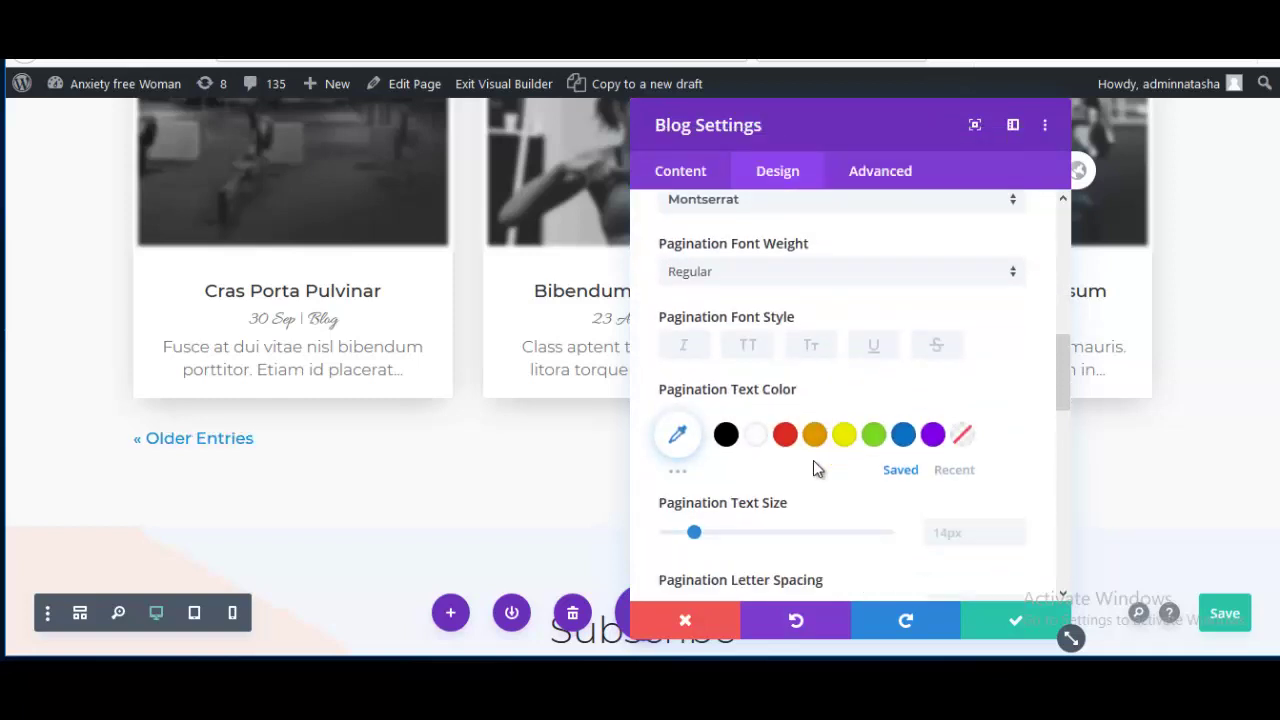
left_click(678, 413)
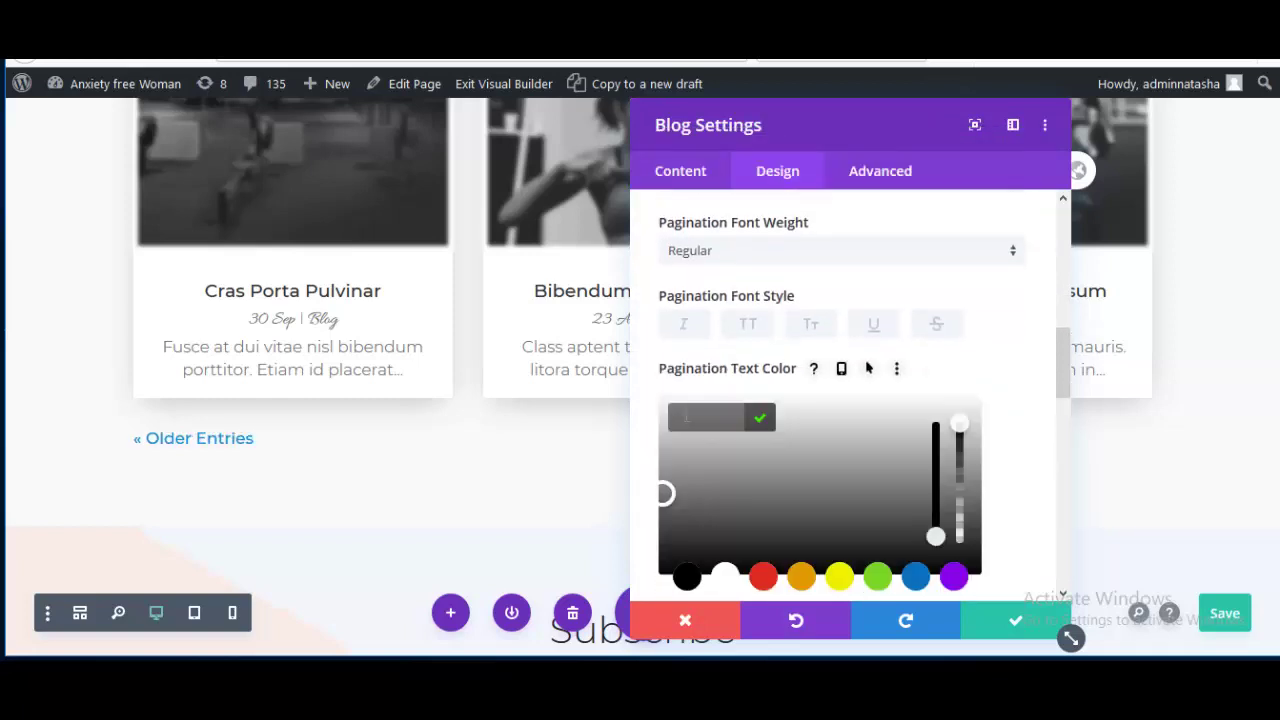
left_click(686, 577)
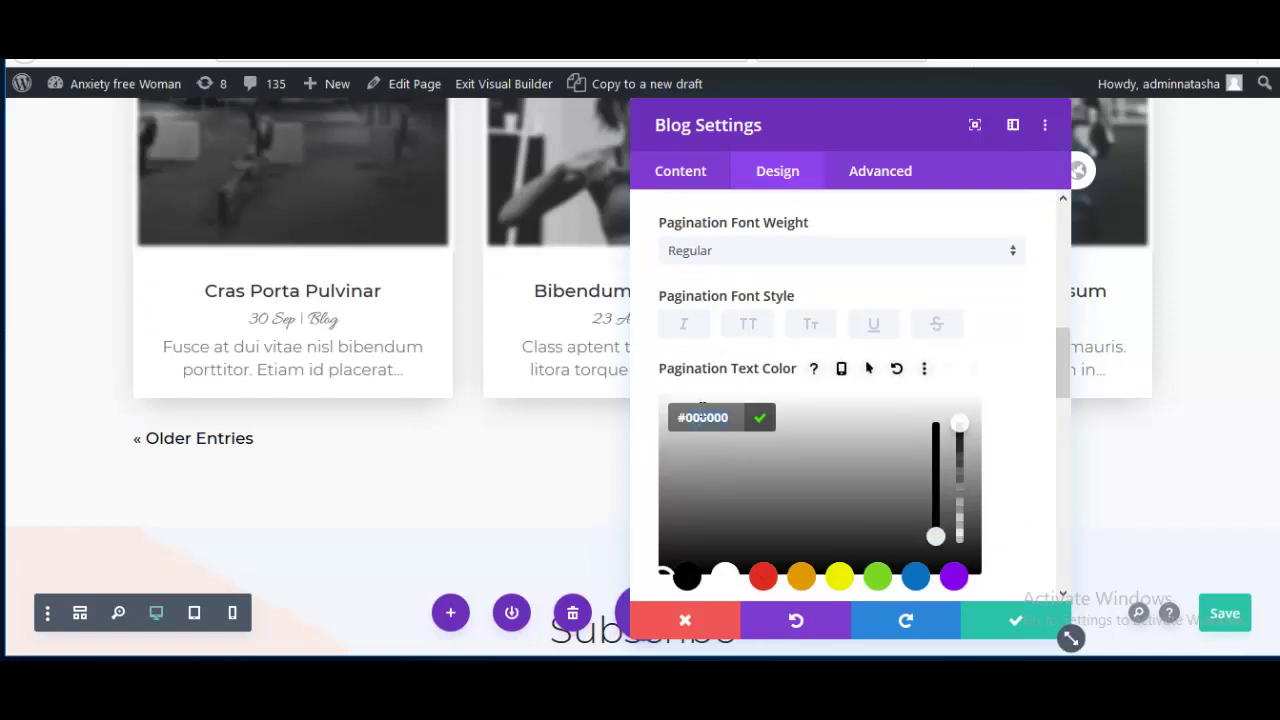
double_click(701, 417)
type("333333")
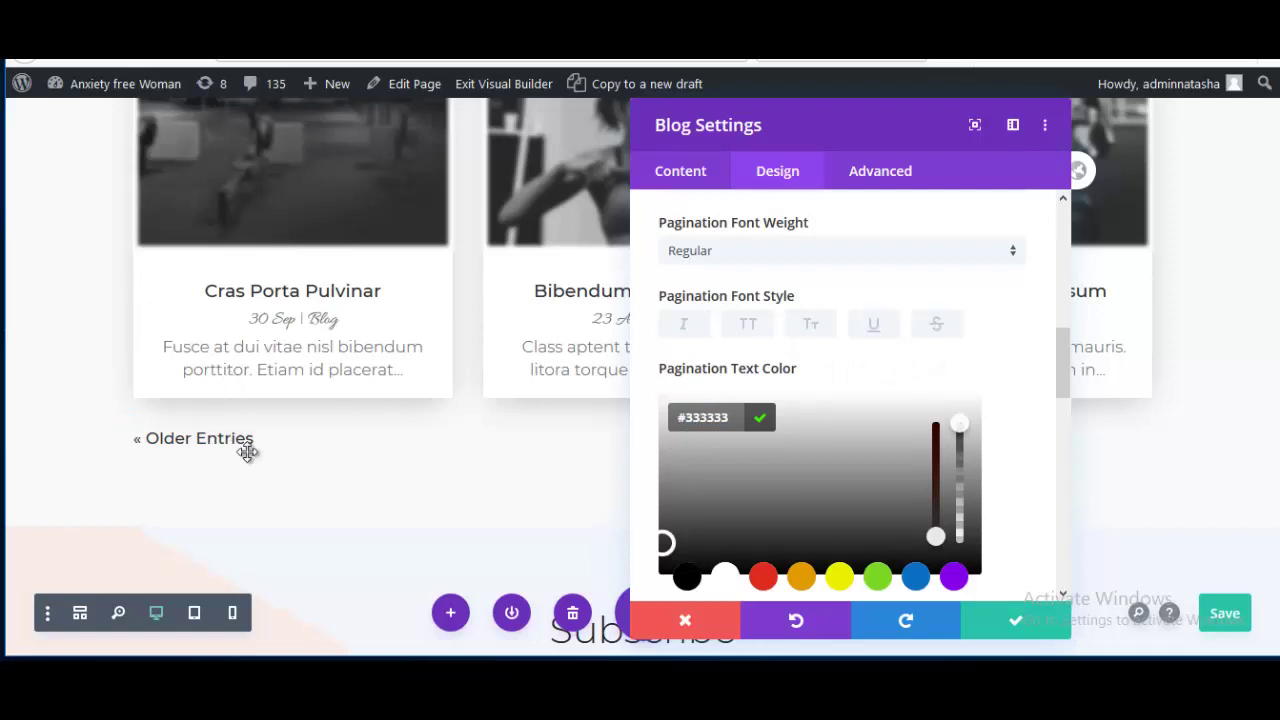
left_click(1012, 628)
Save the page, exit the Visual Builder, and scroll up to review the finished blog grid
left_click(1222, 616)
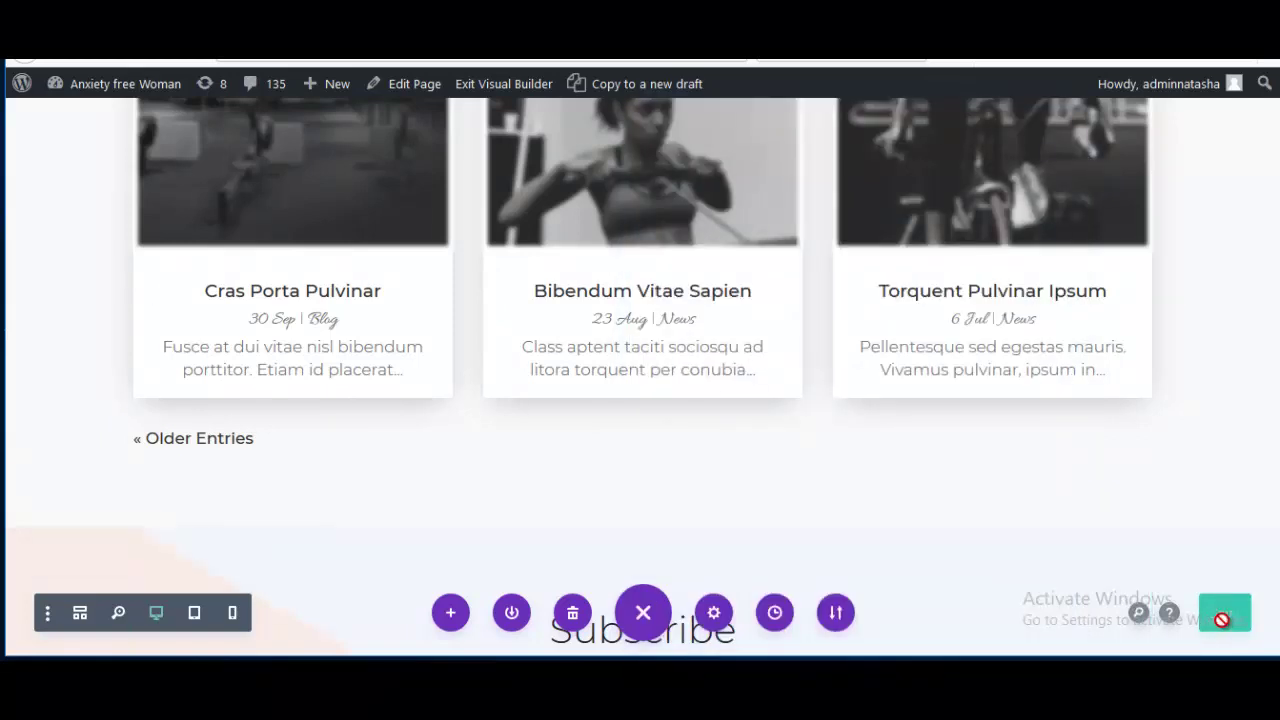
left_click(504, 83)
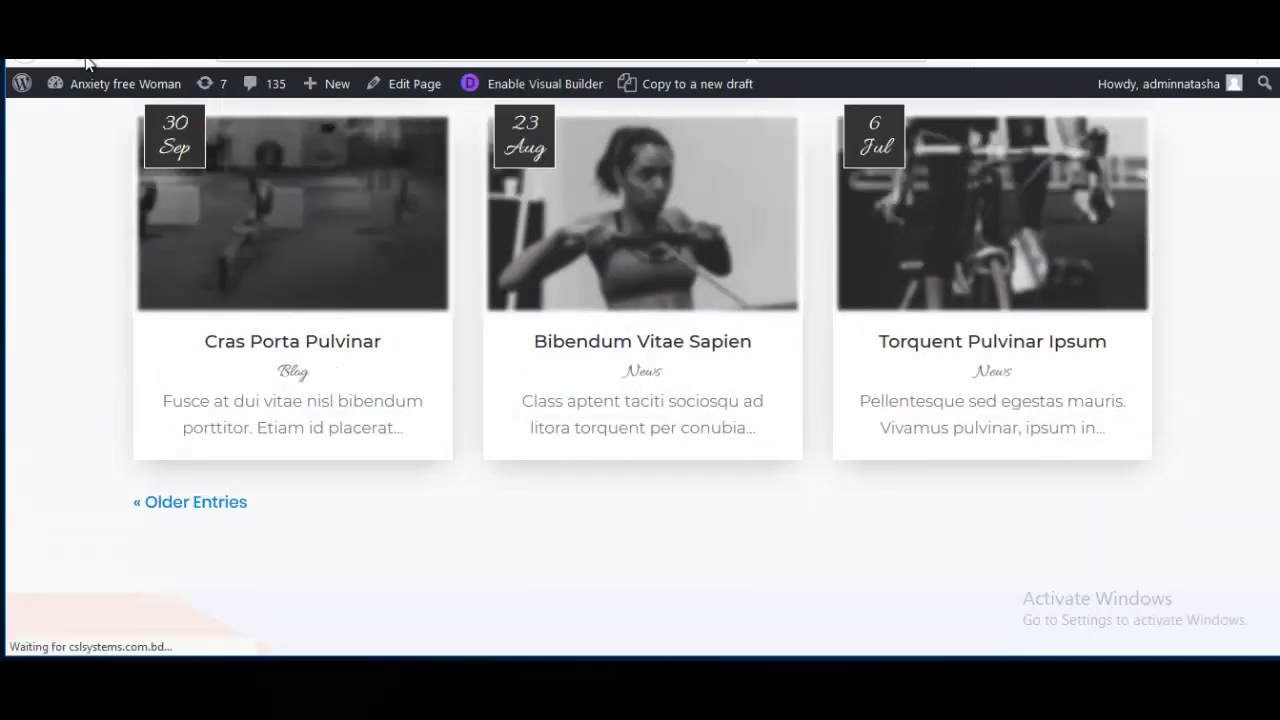
scroll(171, 254, "up", 4)
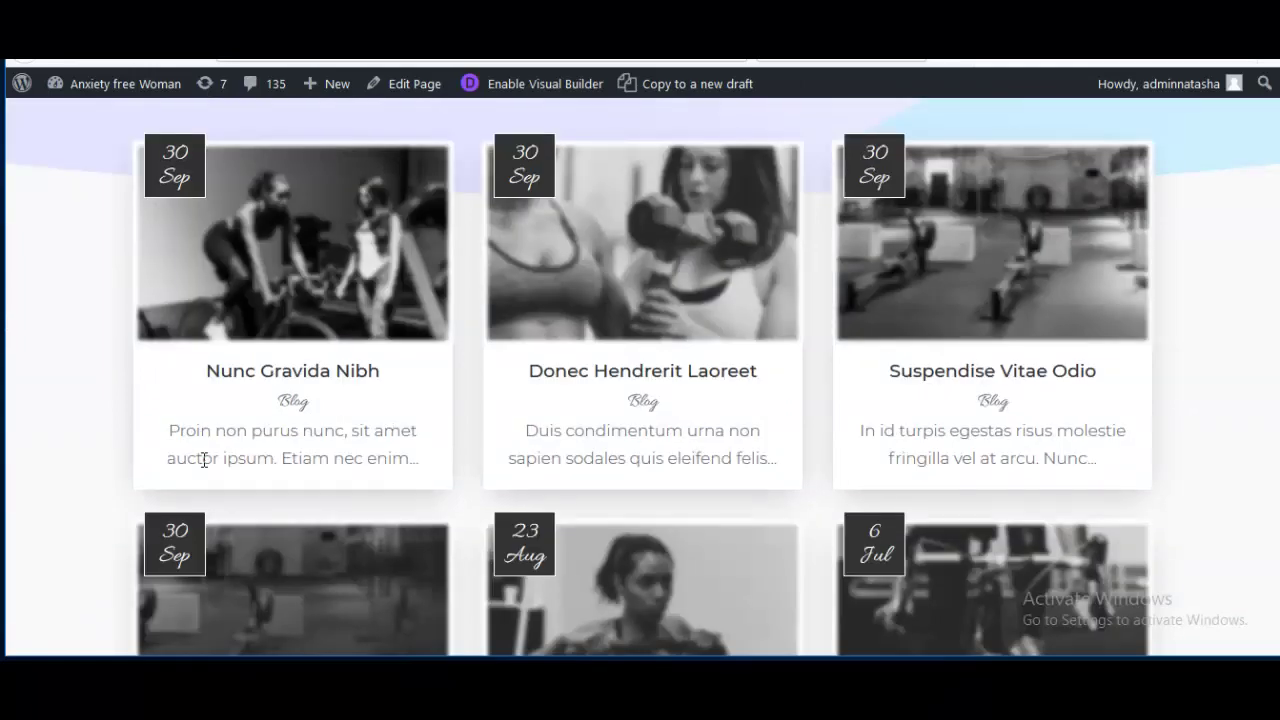